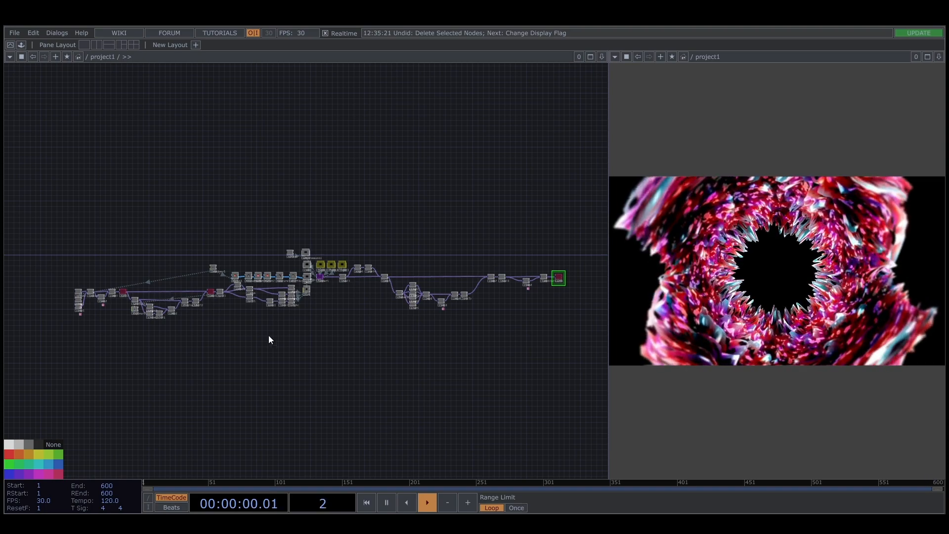
pyautogui.moveTo(269, 335); pyautogui.dragTo(289, 330)
pyautogui.moveTo(337, 336); pyautogui.dragTo(104, 280, button='right')
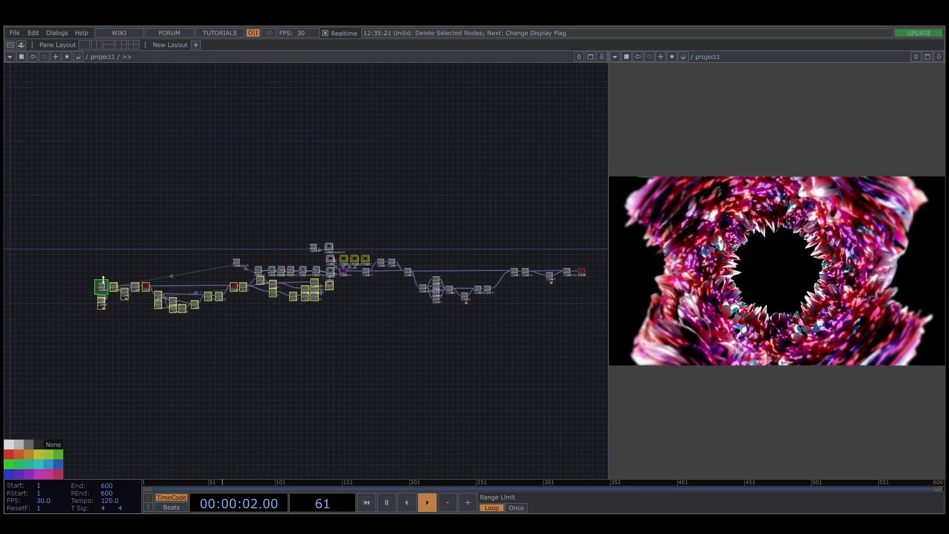
pyautogui.moveTo(377, 339); pyautogui.dragTo(348, 356)
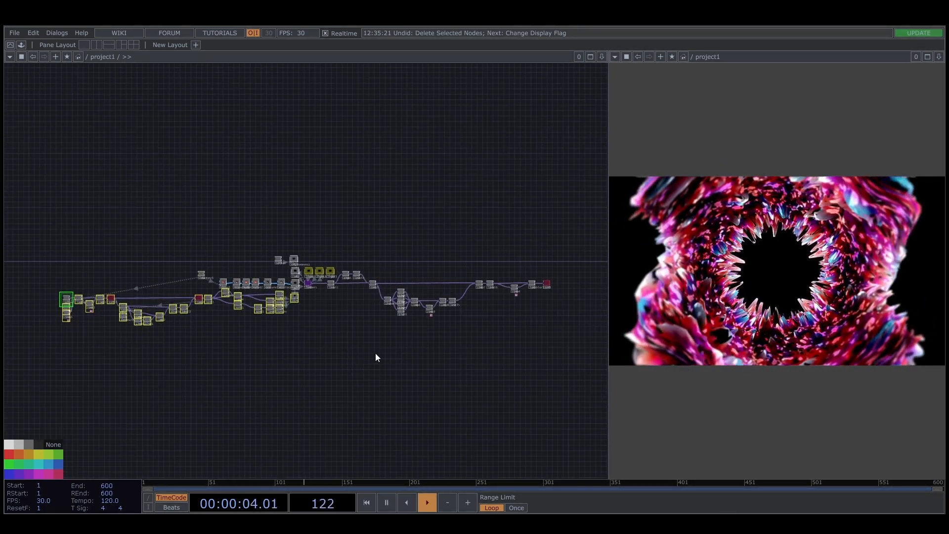
pyautogui.click(345, 243)
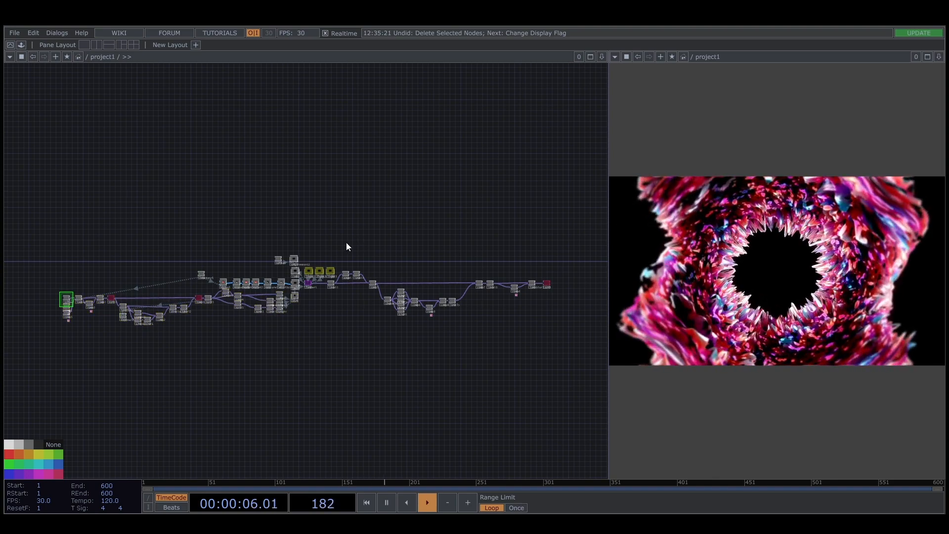
pyautogui.moveTo(221, 270); pyautogui.dragTo(287, 282, button='right')
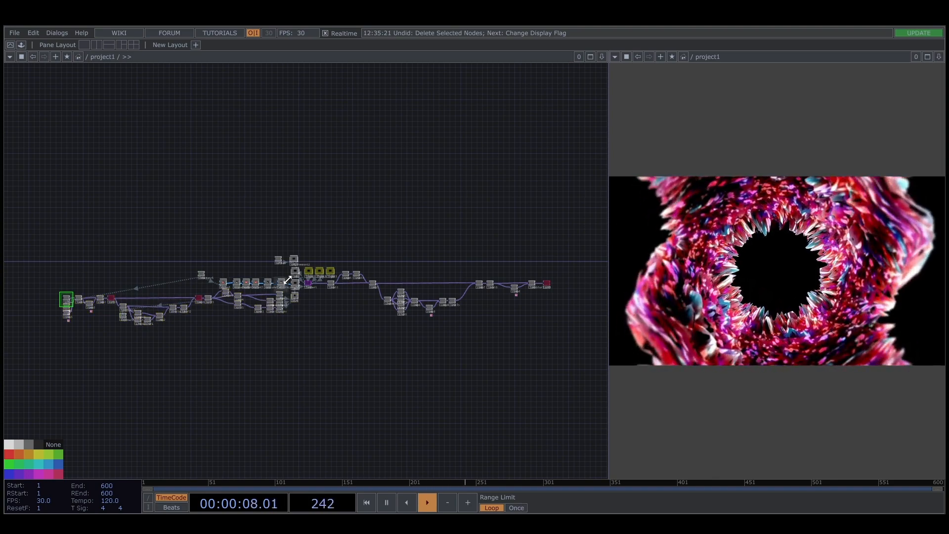
pyautogui.moveTo(341, 252); pyautogui.dragTo(541, 337, button='right')
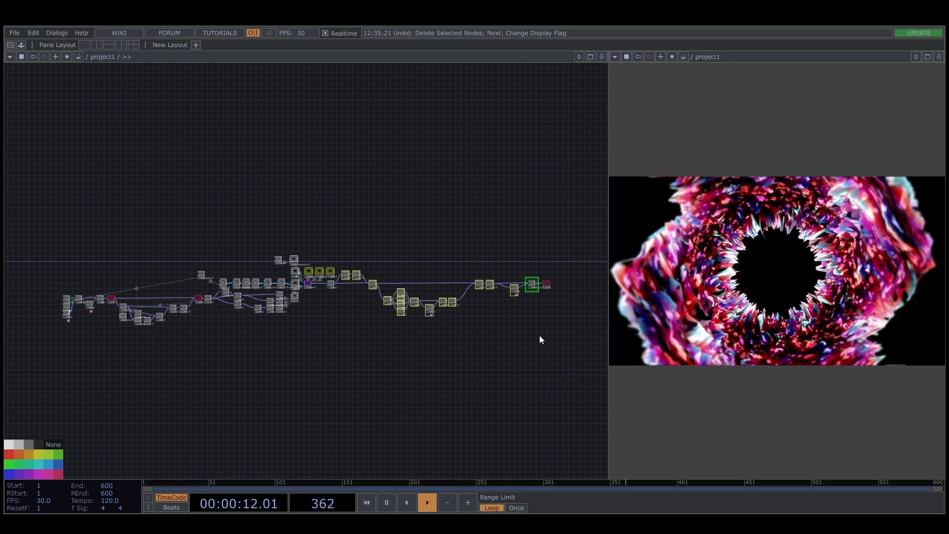
pyautogui.click(539, 335)
# Delete every operator in the project1 network to start from an empty project.
pyautogui.moveTo(68, 220); pyautogui.dragTo(573, 384, button='right')
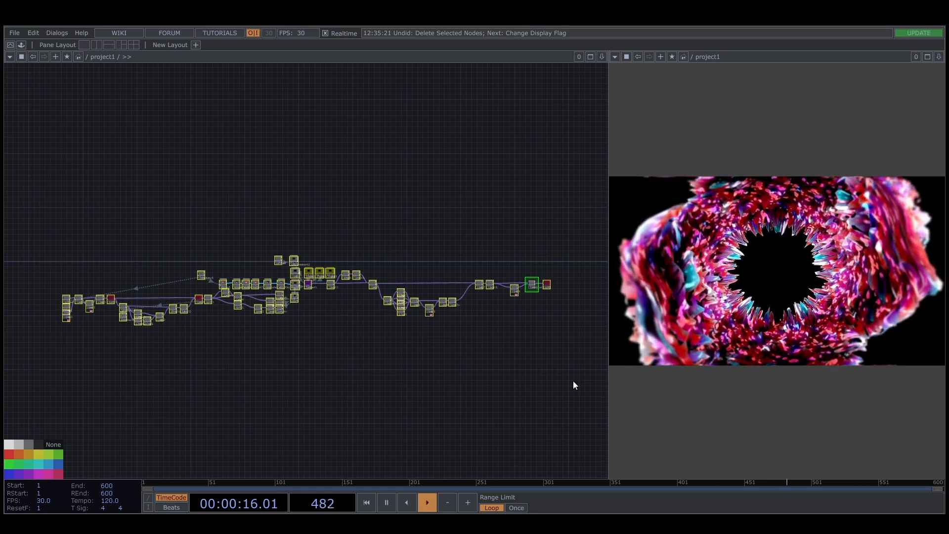
pyautogui.press('Delete')
# Add a Torus SOP to the empty network.
pyautogui.moveTo(402, 365); pyautogui.dragTo(305, 256)
pyautogui.press('Tab')
pyautogui.write('to')
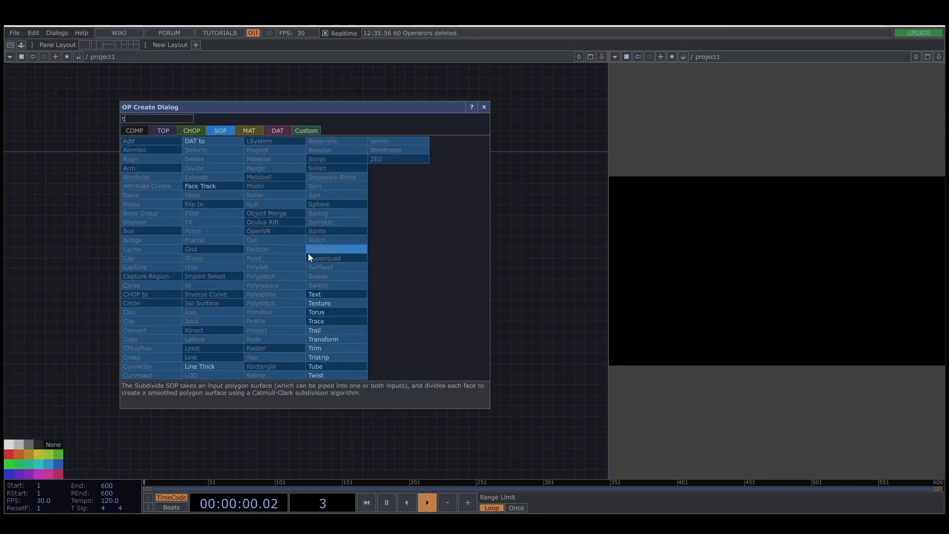
pyautogui.click(319, 312)
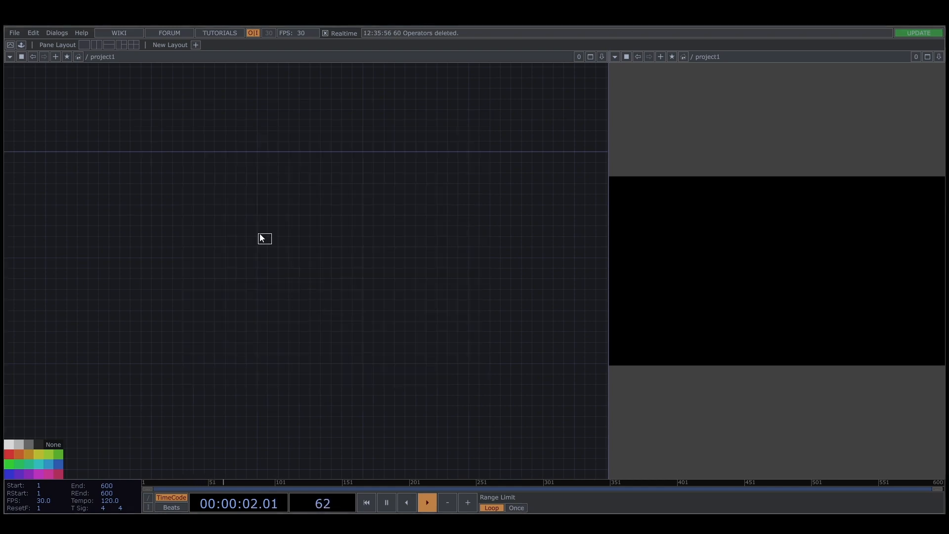
pyautogui.click(259, 235)
pyautogui.click(240, 247)
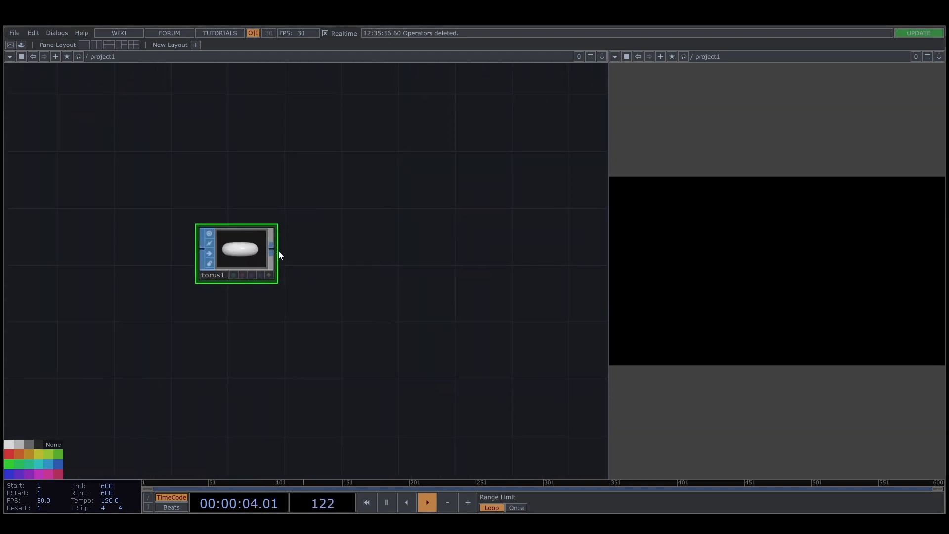
# Add a Transform SOP connected to the output of torus1.
pyautogui.click(320, 245)
pyautogui.write('tra')
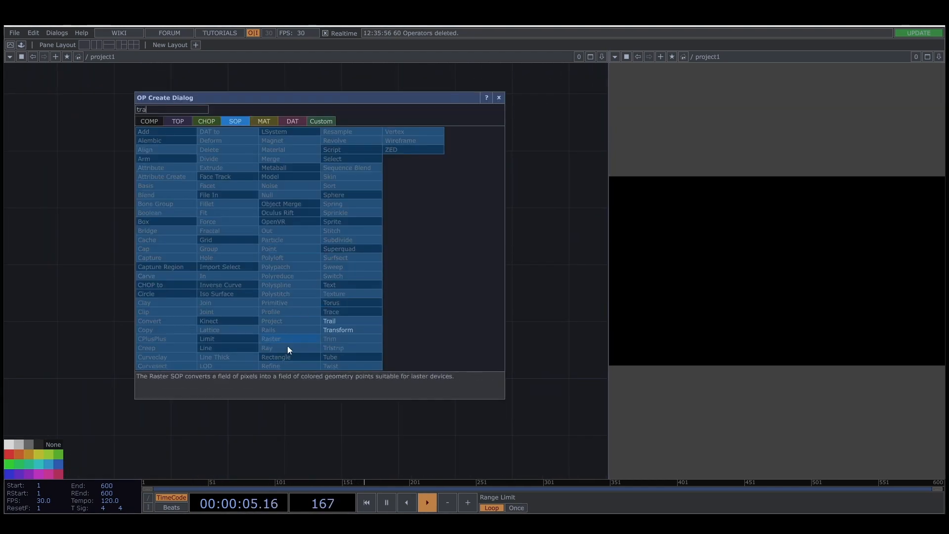
pyautogui.click(359, 330)
pyautogui.click(344, 257)
# Set transform1's X rotation to 90 and its Uniform Scale to 1.2.
pyautogui.write('p')
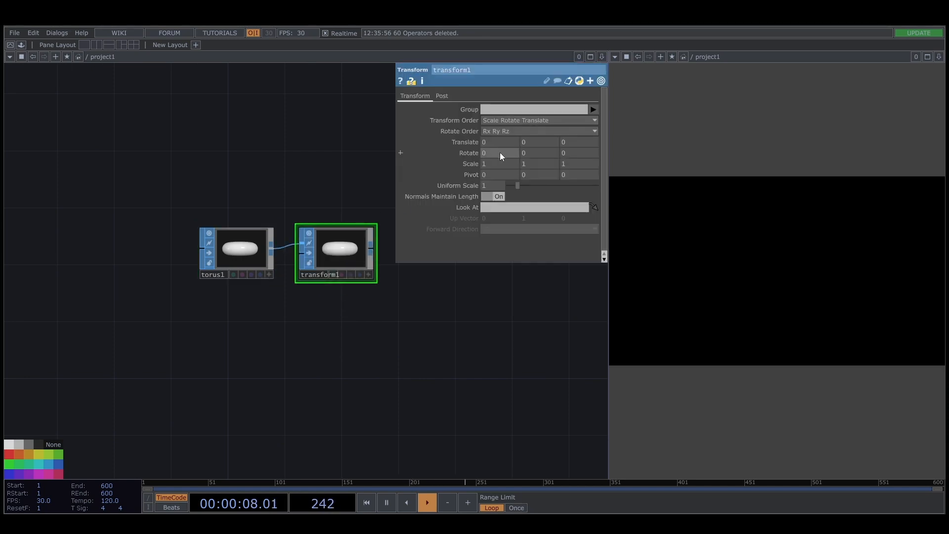
pyautogui.write('90')
pyautogui.press('Return')
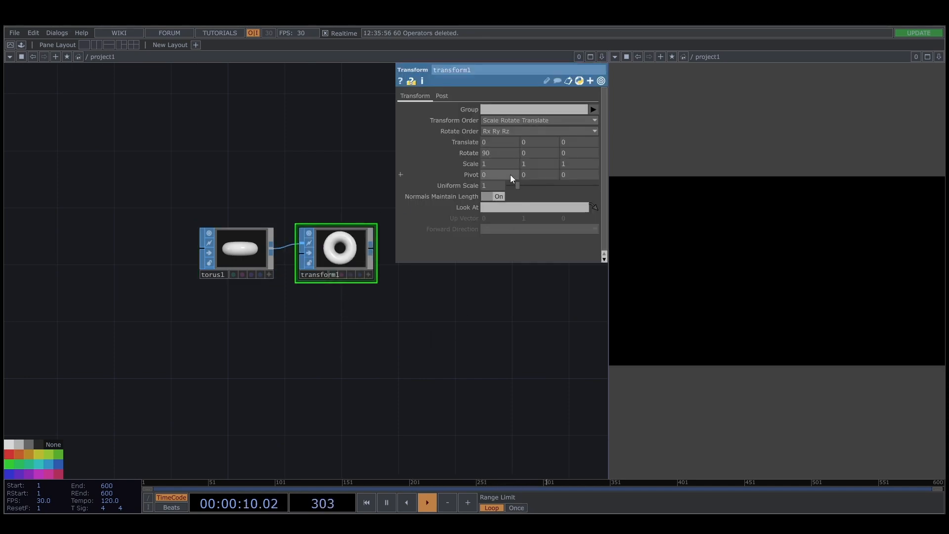
pyautogui.click(495, 186)
pyautogui.write('1.2')
pyautogui.press('Return')
# Add a Geometry COMP fed by transform1 and hide the parameter window.
pyautogui.moveTo(515, 350); pyautogui.dragTo(214, 398)
pyautogui.click(152, 283)
pyautogui.click(231, 278)
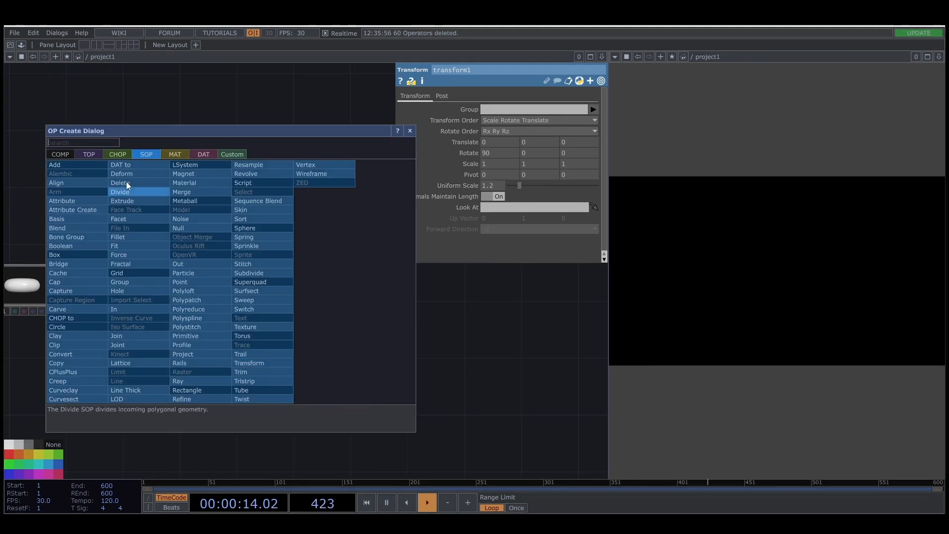
pyautogui.click(61, 153)
pyautogui.click(73, 240)
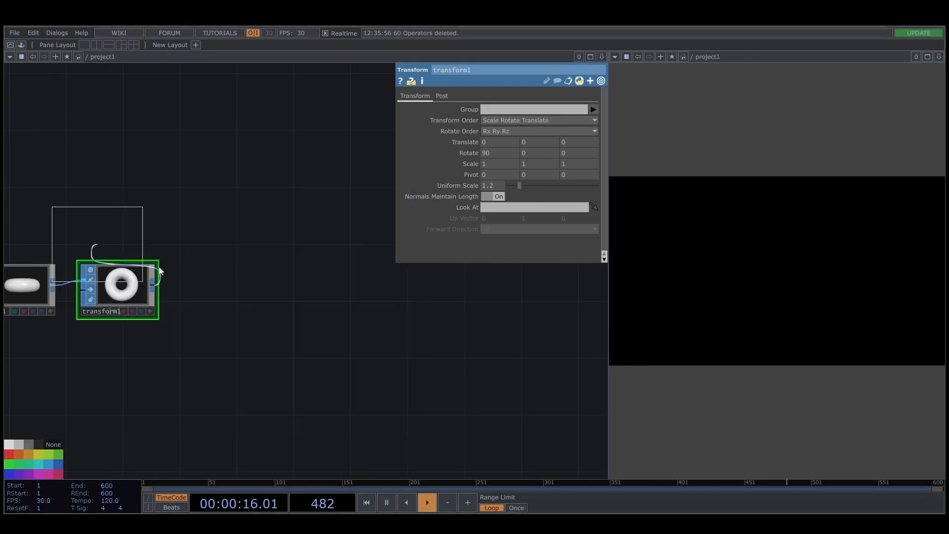
pyautogui.click(274, 291)
pyautogui.press('p')
pyautogui.press('h')
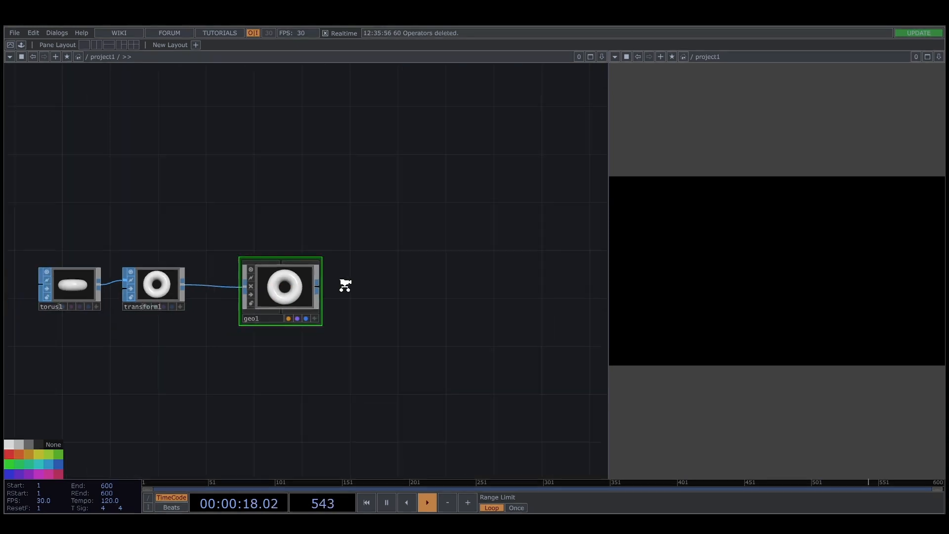
# Add a Camera COMP above geo1.
pyautogui.moveTo(295, 290); pyautogui.dragTo(300, 291)
pyautogui.press('Tab')
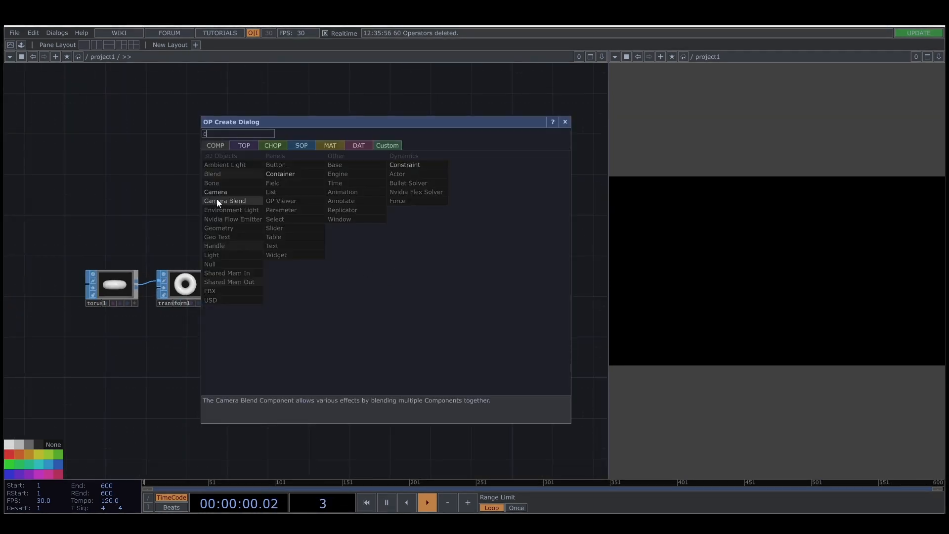
pyautogui.click(223, 192)
pyautogui.click(290, 197)
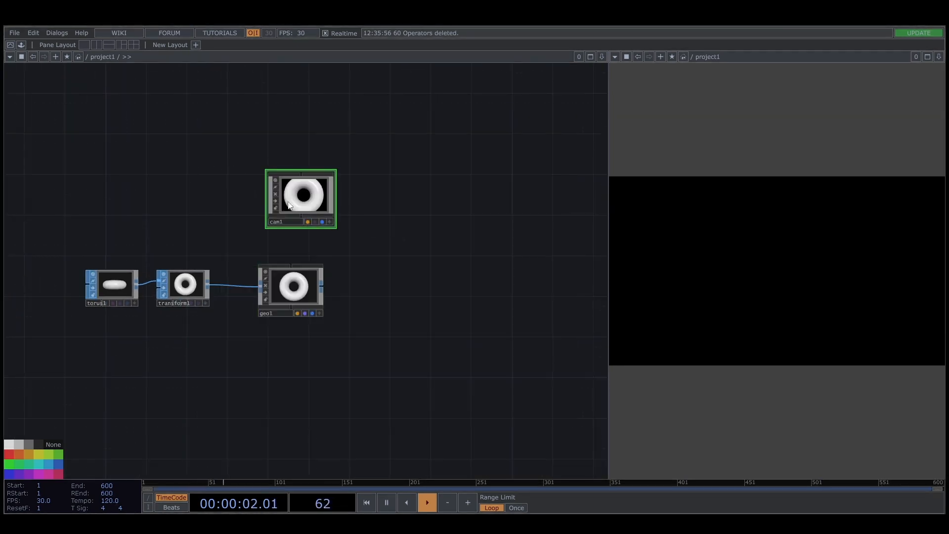
# Add a Light COMP beside cam1, in line with it.
pyautogui.press('Tab')
pyautogui.write('li')
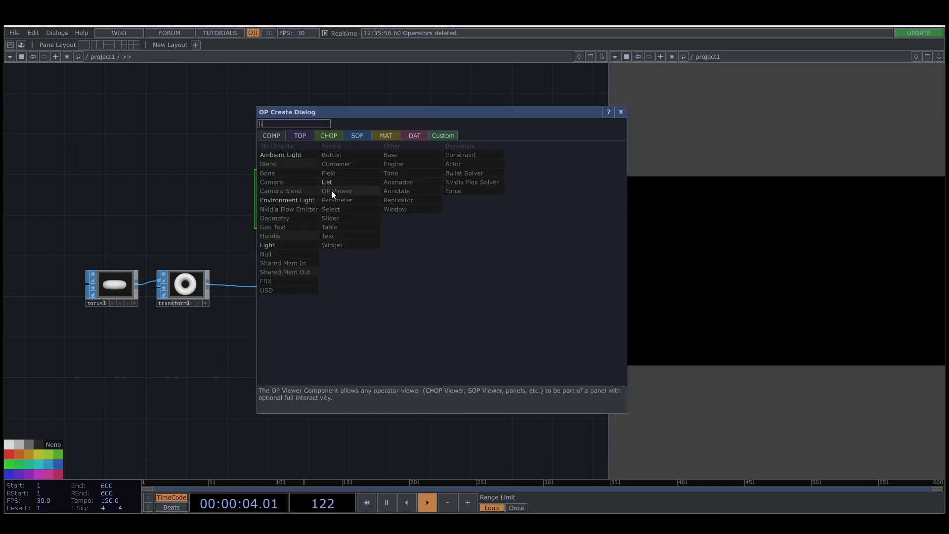
pyautogui.click(289, 245)
pyautogui.click(388, 203)
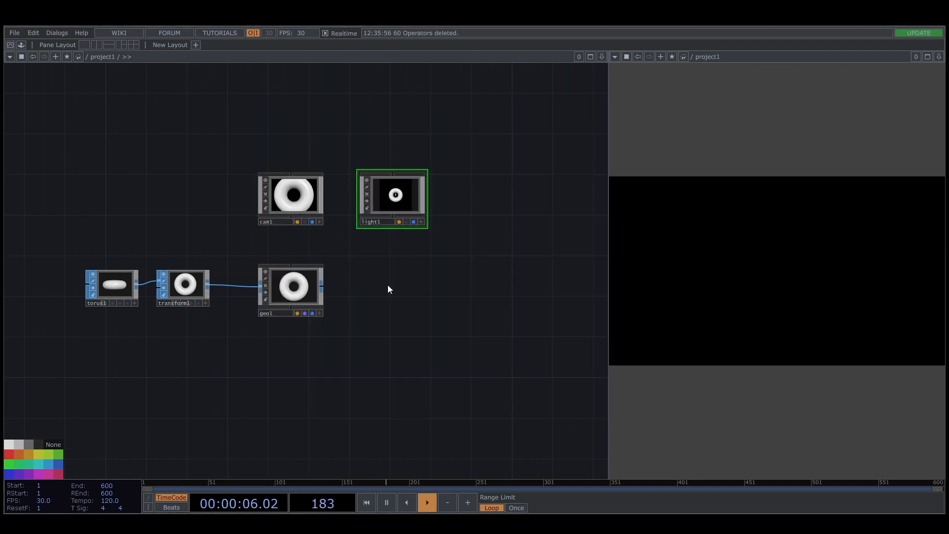
# Add a Render TOP below light1, in line with geo1.
pyautogui.press('Tab')
pyautogui.click(255, 193)
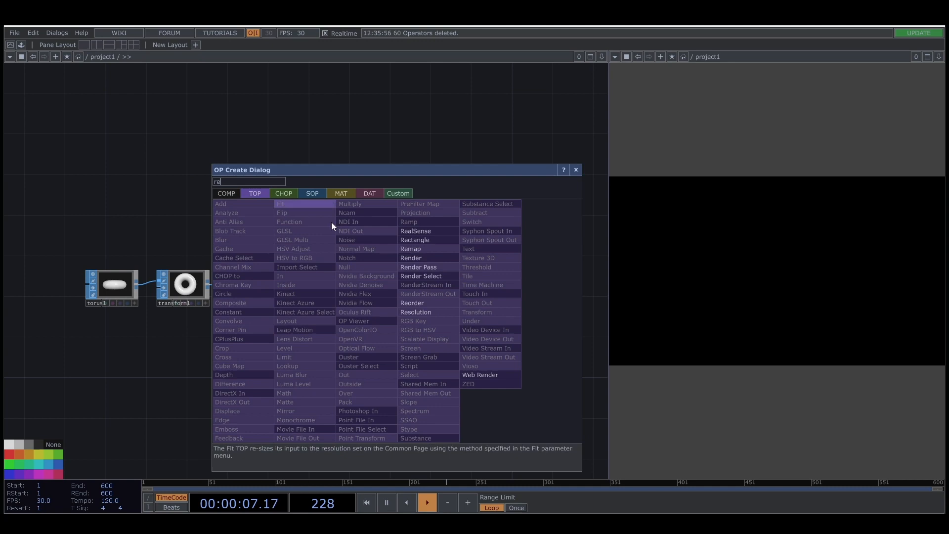
pyautogui.click(432, 263)
pyautogui.click(396, 284)
# Add a Null TOP connected to render1's output, placed well apart from it to leave room between them.
pyautogui.moveTo(453, 313); pyautogui.dragTo(203, 309)
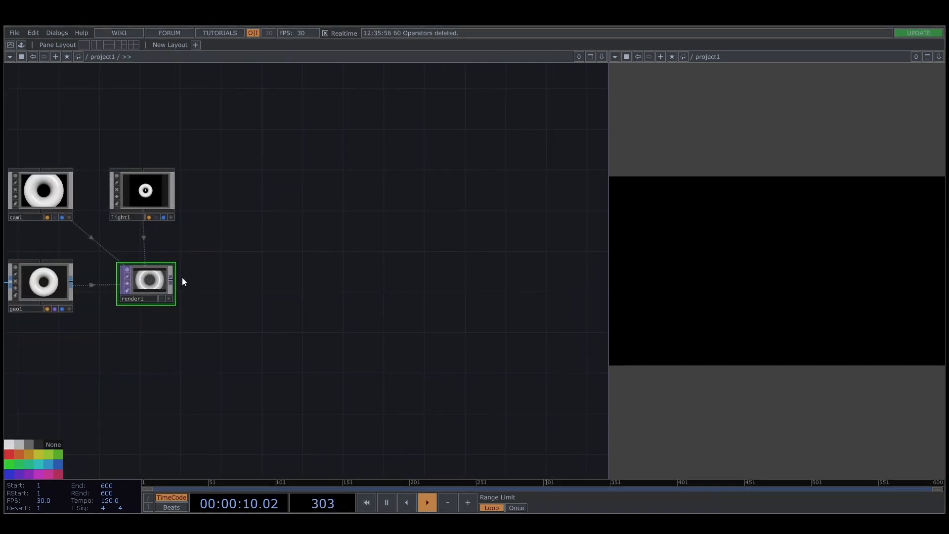
pyautogui.click(174, 281)
pyautogui.click(516, 271)
pyautogui.write('mu')
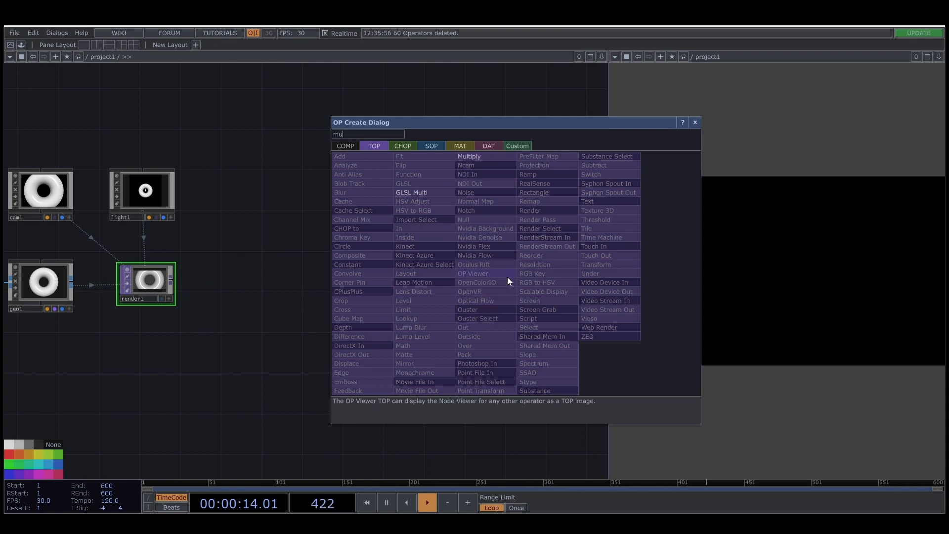
pyautogui.press('BackSpace')
pyautogui.press('BackSpace')
pyautogui.click(492, 221)
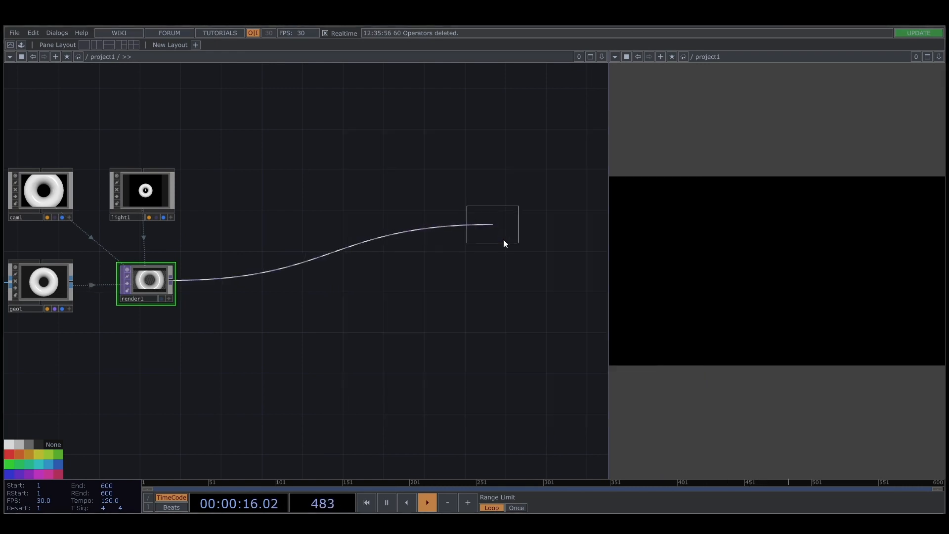
pyautogui.click(530, 278)
# Rename the Null TOP as out1 and align it in a straight line with render1.
pyautogui.click(521, 288)
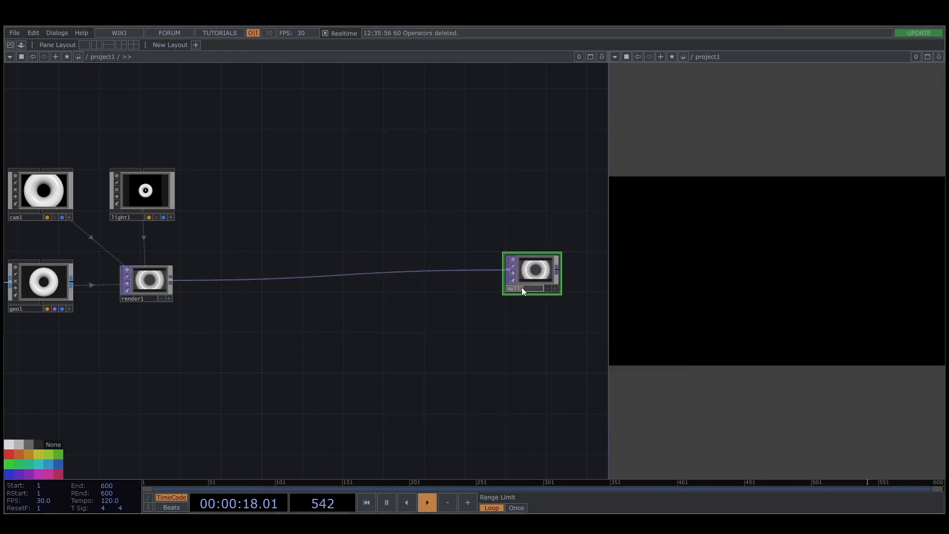
pyautogui.write('out1')
pyautogui.press('Return')
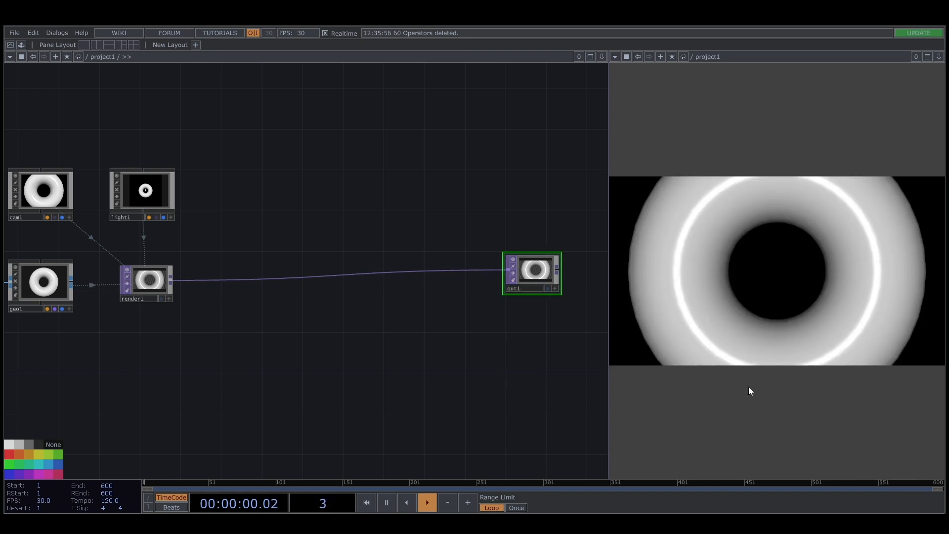
pyautogui.moveTo(558, 271); pyautogui.dragTo(559, 281)
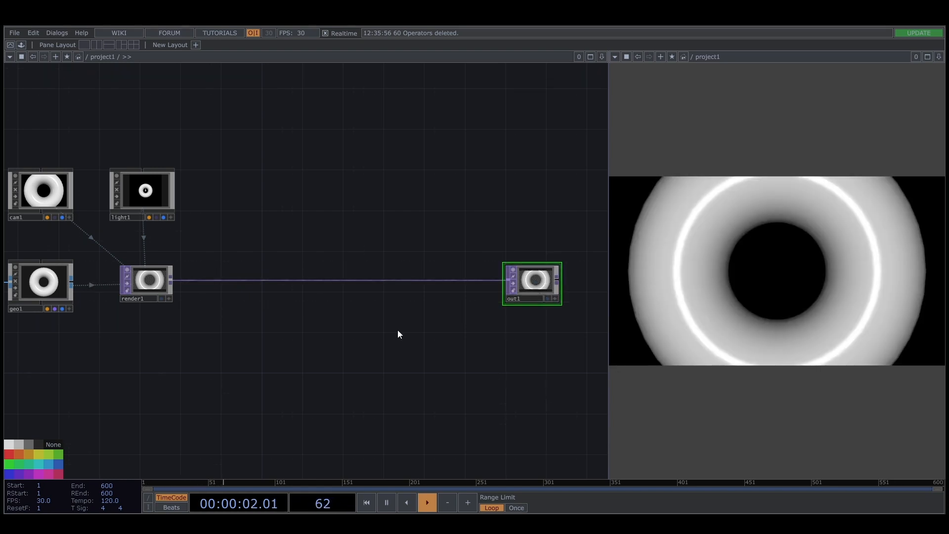
# Colour-code the operators: out1 crimson, render1 purple, light1 yellow, cam1 dark grey and geo1 teal.
pyautogui.click(59, 473)
pyautogui.click(134, 289)
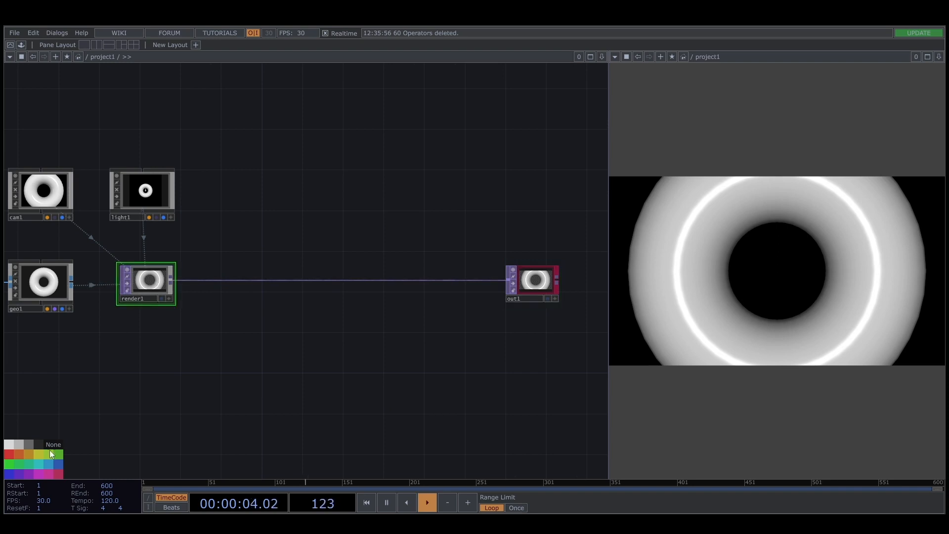
pyautogui.click(25, 476)
pyautogui.moveTo(82, 406); pyautogui.dragTo(244, 396)
pyautogui.click(280, 195)
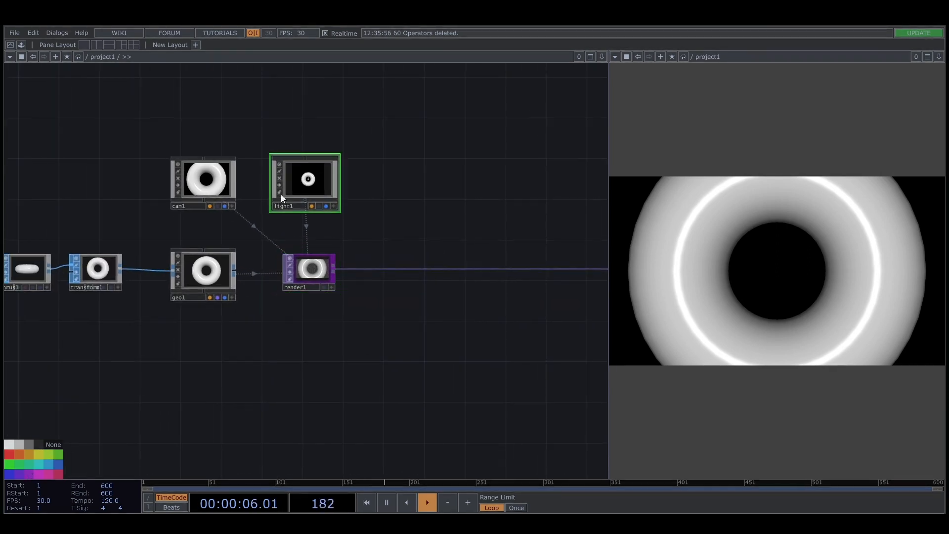
pyautogui.click(36, 455)
pyautogui.click(202, 193)
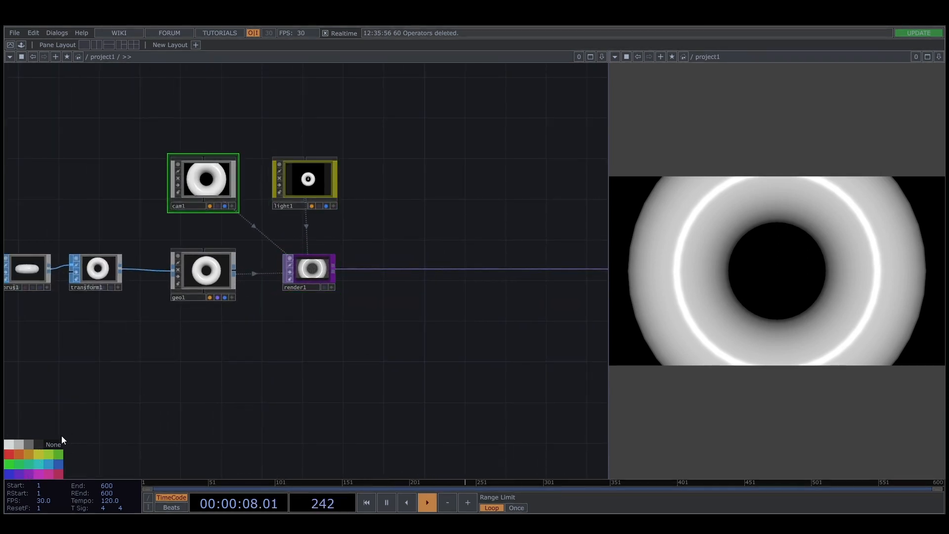
pyautogui.click(41, 446)
pyautogui.click(203, 273)
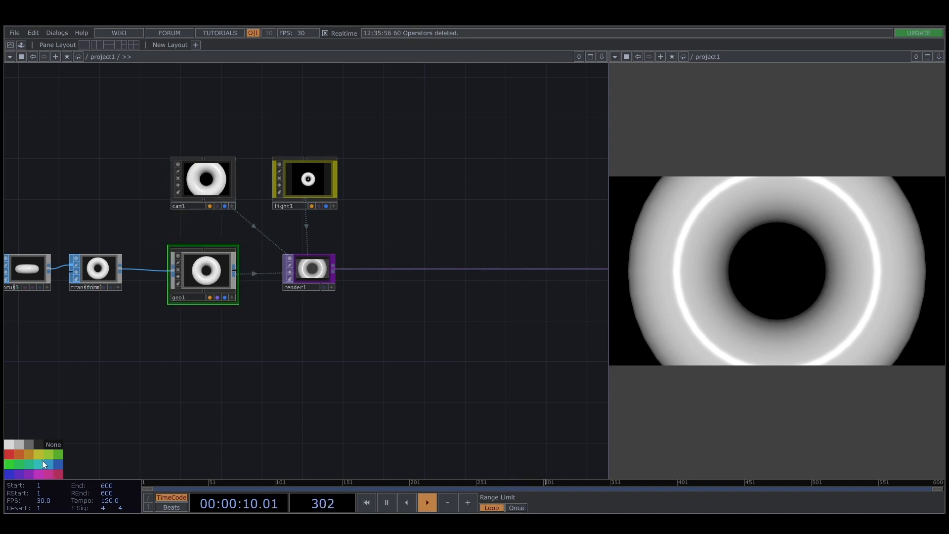
pyautogui.click(43, 462)
# Add a PBR material below geo1.
pyautogui.scroll(-3, 230, 381)
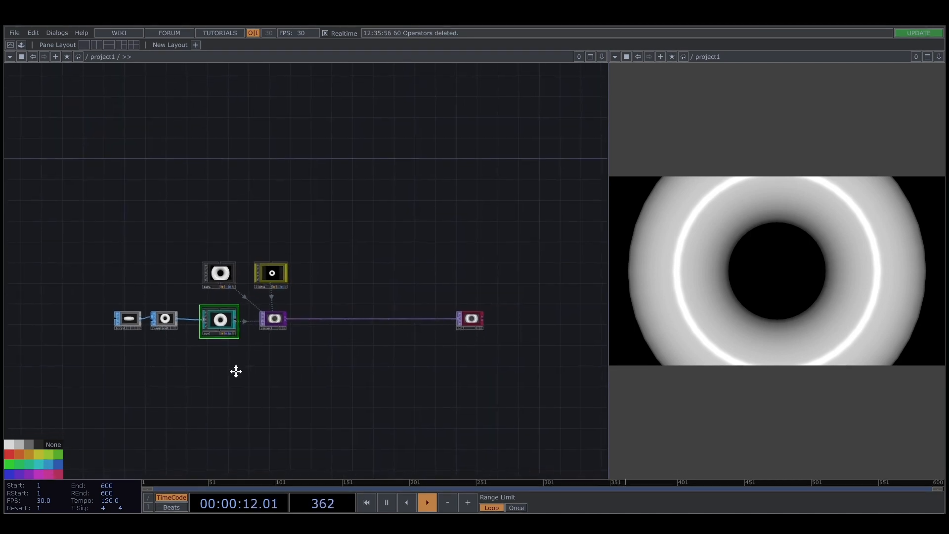
pyautogui.moveTo(278, 359); pyautogui.dragTo(318, 354)
pyautogui.moveTo(349, 384); pyautogui.dragTo(296, 323)
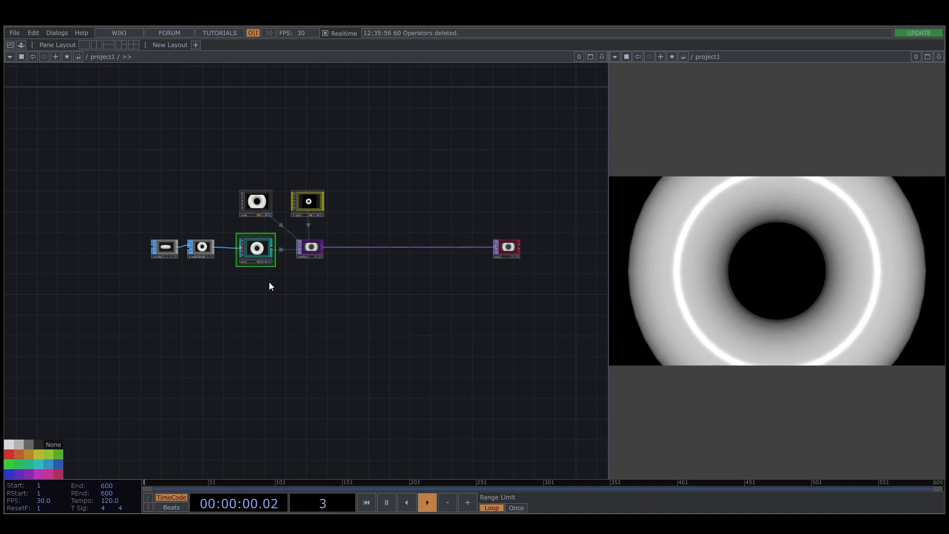
pyautogui.scroll(3, 250, 292)
pyautogui.press('Tab')
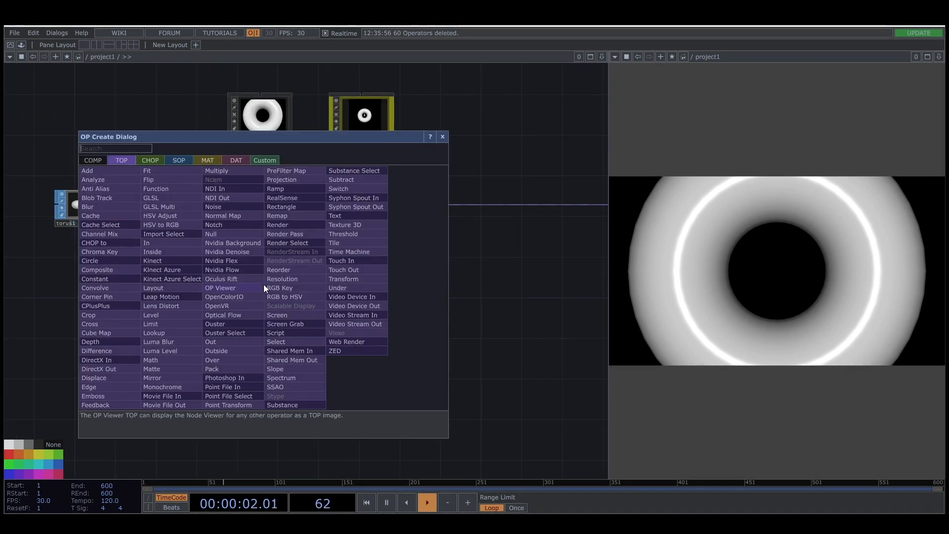
pyautogui.click(204, 160)
pyautogui.write('p')
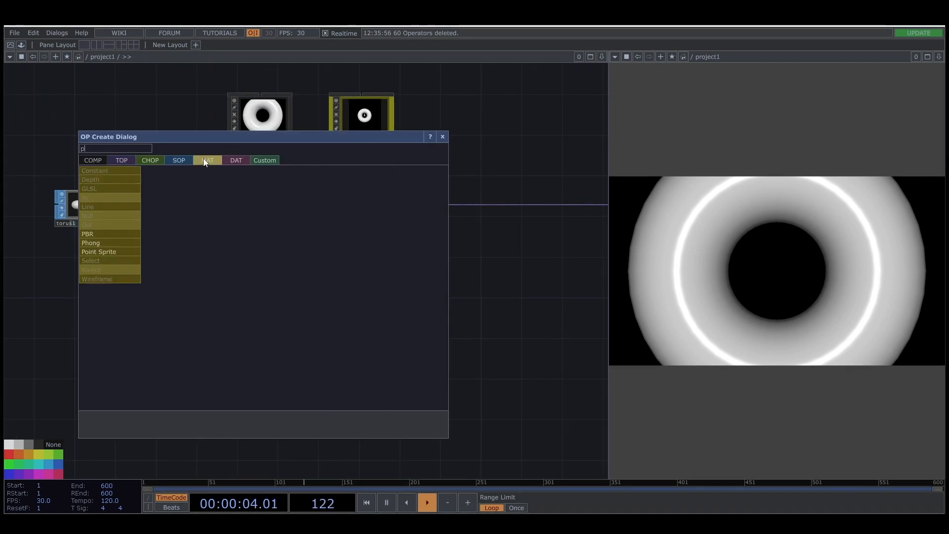
pyautogui.click(113, 234)
pyautogui.click(253, 299)
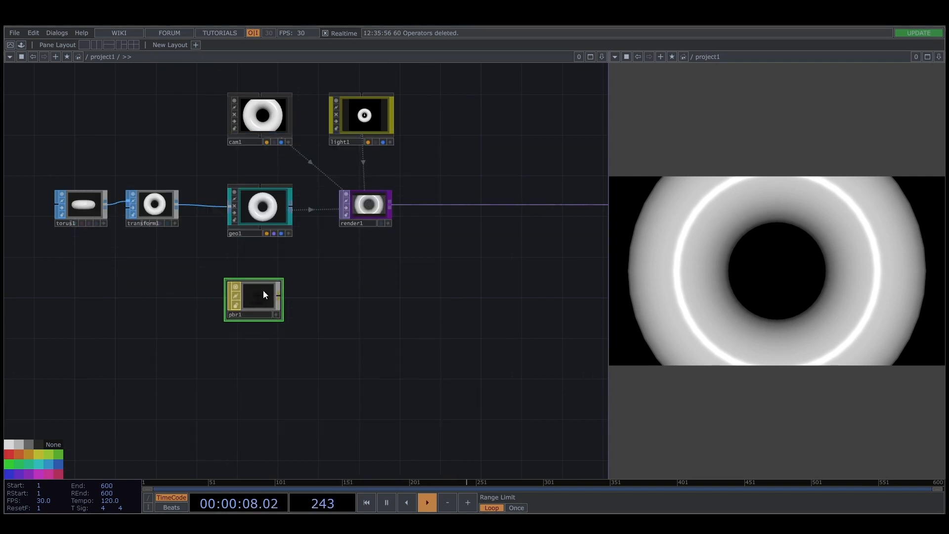
# Assign the pbr1 material to geo1.
pyautogui.moveTo(263, 290); pyautogui.dragTo(272, 194)
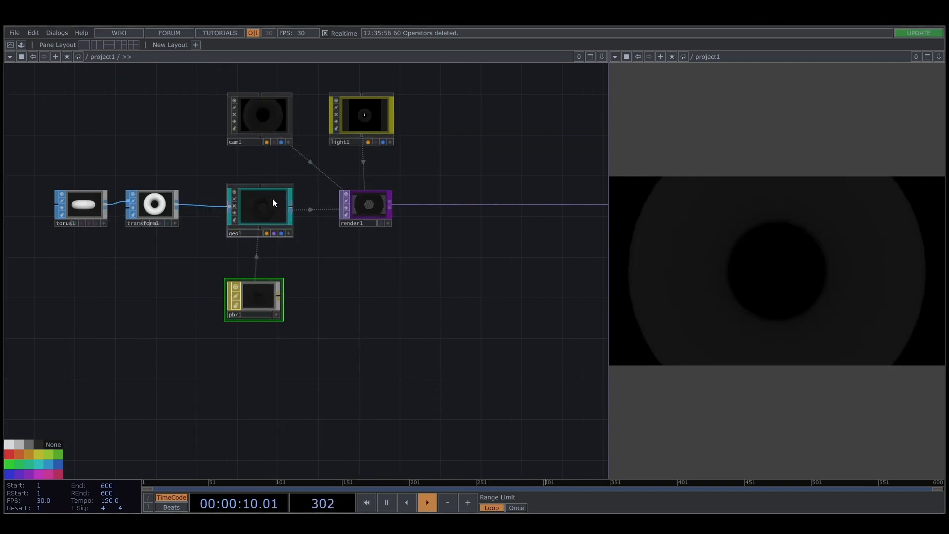
# Add a Phong material beside pbr1 and try it on geo1 for comparison.
pyautogui.press('Tab')
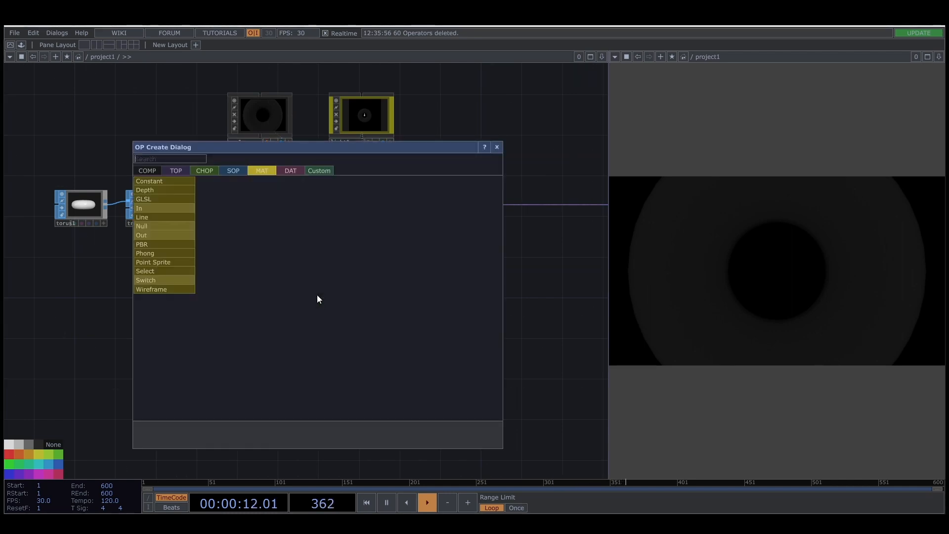
pyautogui.write('p')
pyautogui.click(145, 253)
pyautogui.click(313, 299)
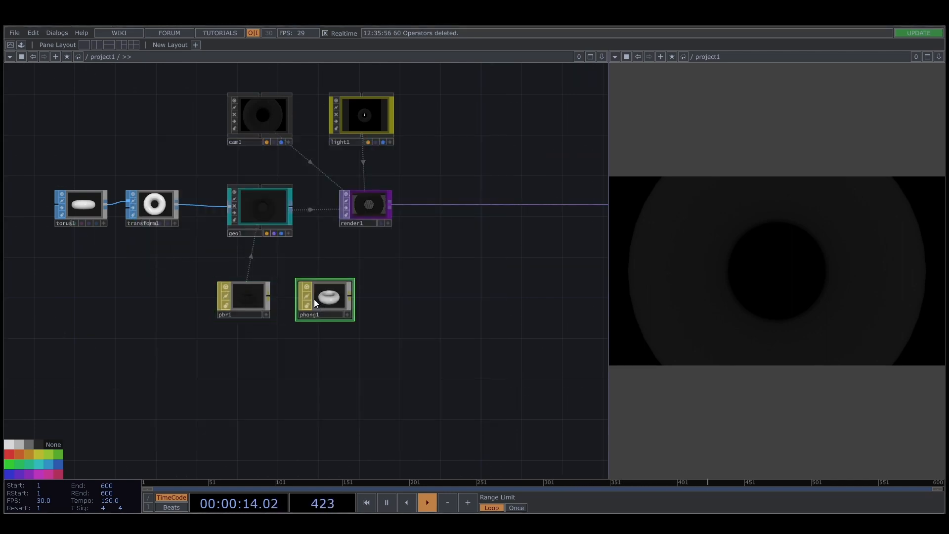
pyautogui.moveTo(313, 298); pyautogui.dragTo(266, 194)
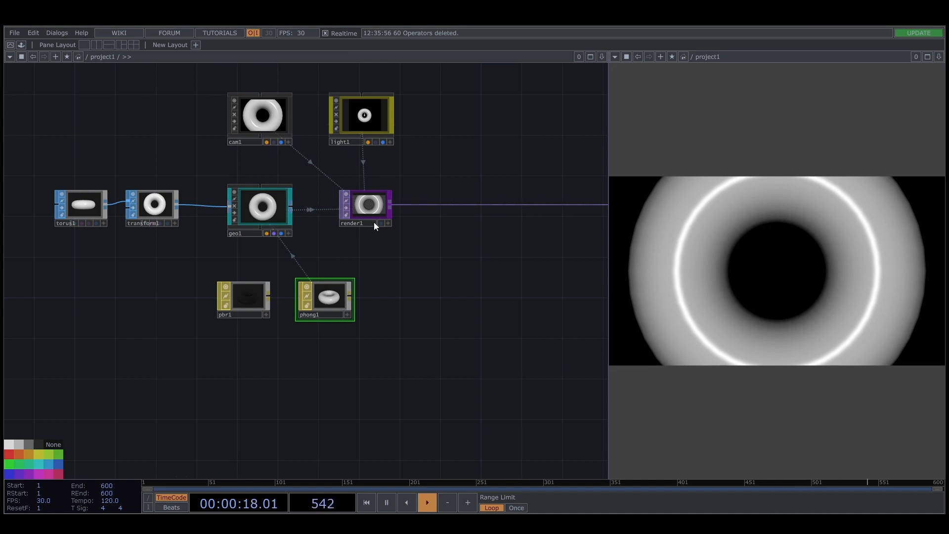
# Reassign pbr1 to geo1, delete the Phong material and realign pbr1 beneath geo1.
pyautogui.moveTo(248, 295); pyautogui.dragTo(260, 189)
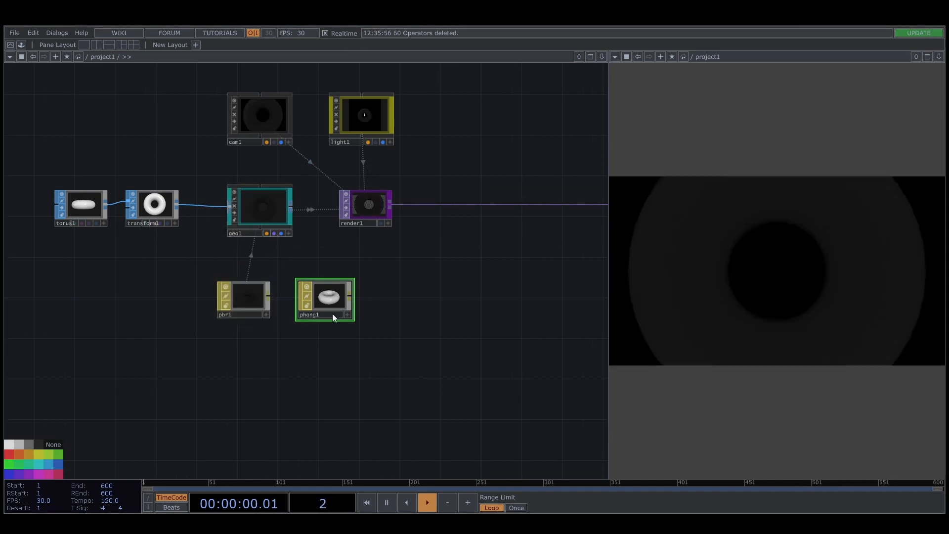
pyautogui.press('Delete')
pyautogui.moveTo(245, 299); pyautogui.dragTo(254, 300)
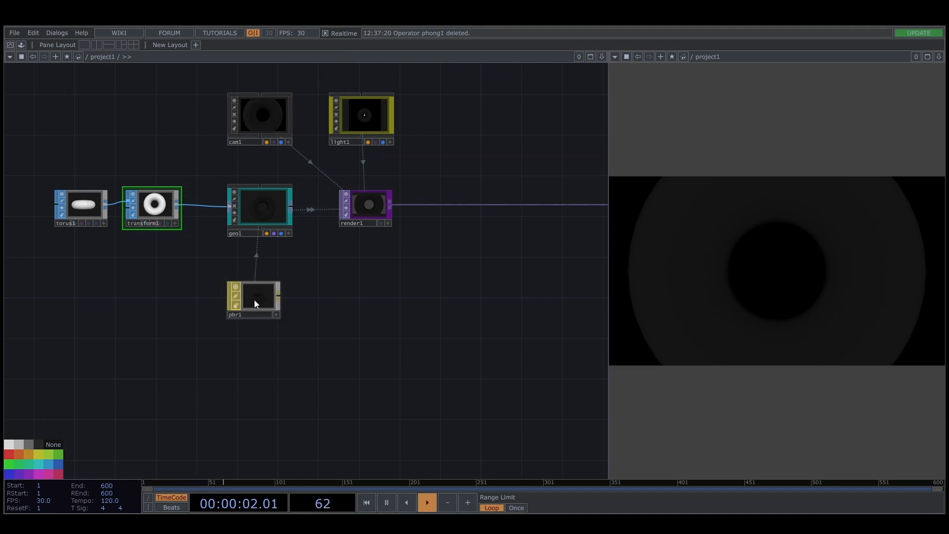
# Move light1 farther from cam1 and place a duplicate of it between the two.
pyautogui.moveTo(371, 284); pyautogui.dragTo(292, 396)
pyautogui.moveTo(293, 227); pyautogui.dragTo(404, 227)
pyautogui.moveTo(394, 158); pyautogui.dragTo(377, 182)
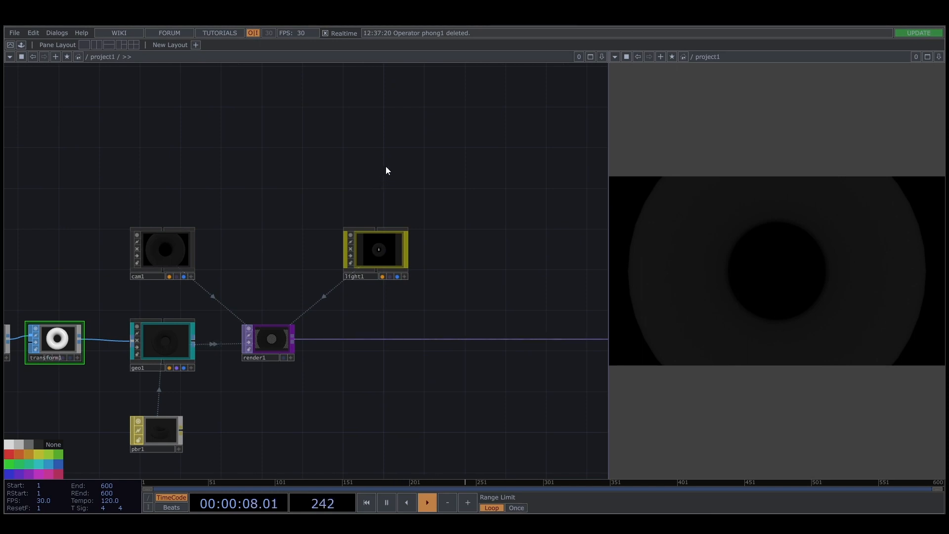
pyautogui.click(374, 253)
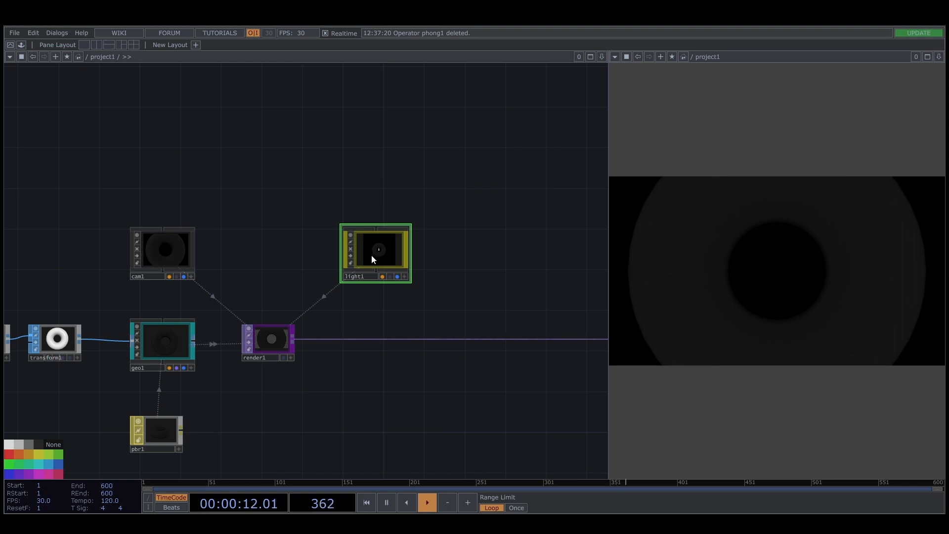
pyautogui.hotkey('ctrl', 'c')
pyautogui.hotkey('ctrl', 'v')
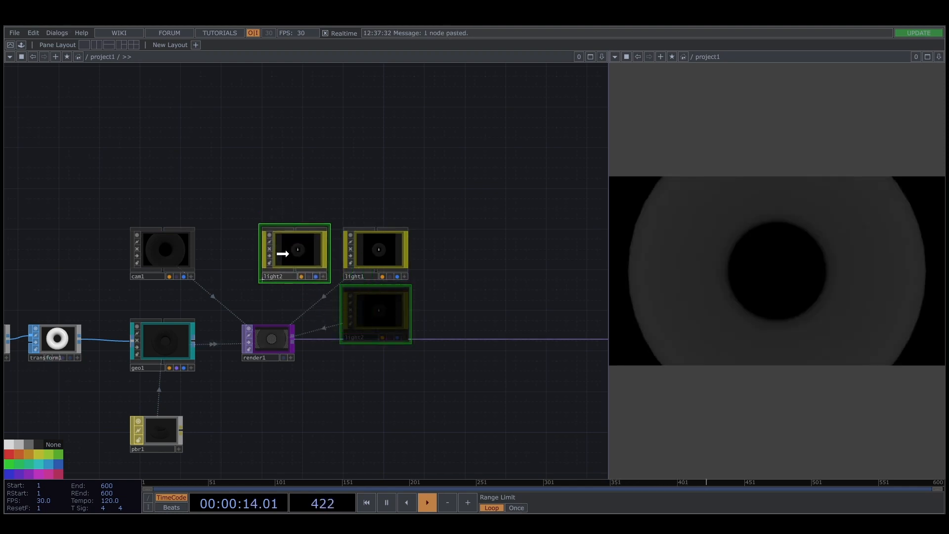
pyautogui.click(292, 251)
# Set light2's Translate X to -10 and Translate Z to 0.
pyautogui.write('p')
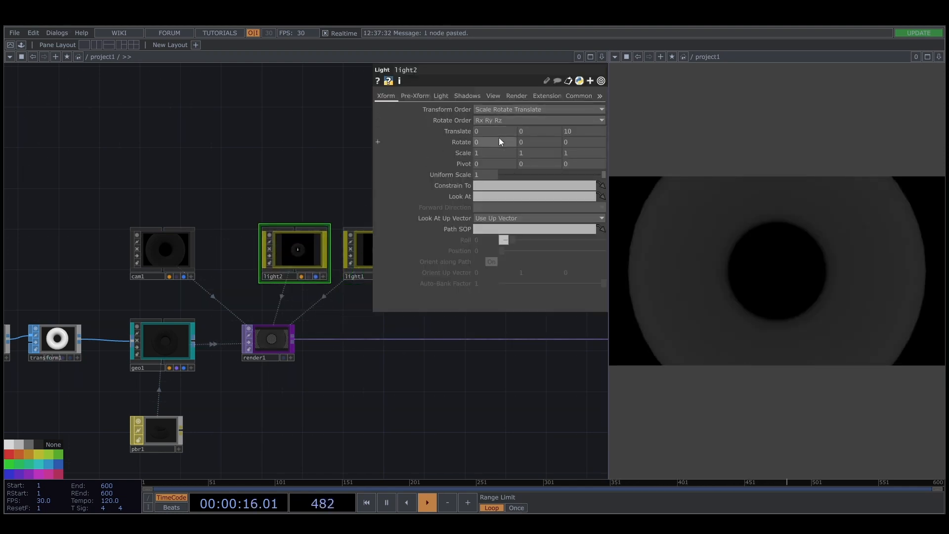
pyautogui.write('-')
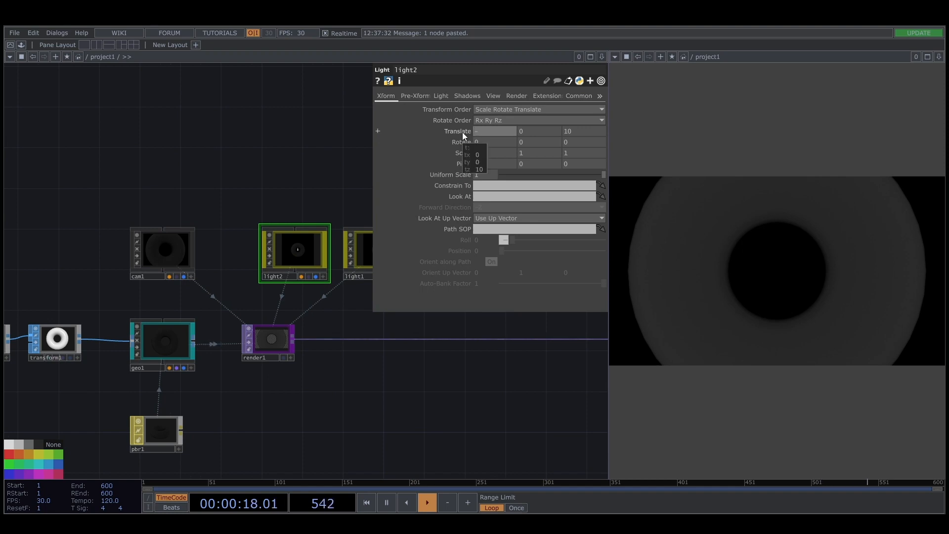
pyautogui.write('10')
pyautogui.click(568, 135)
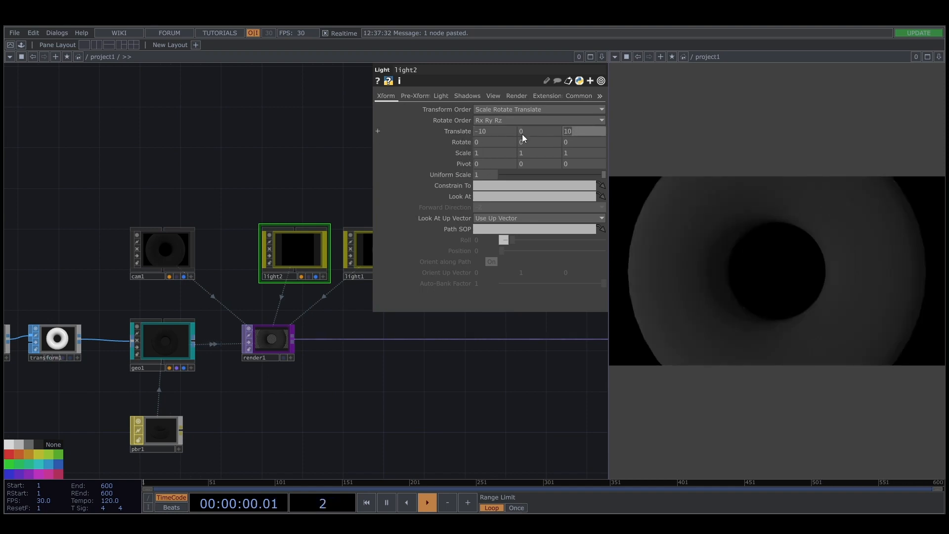
pyautogui.write('0')
pyautogui.press('Return')
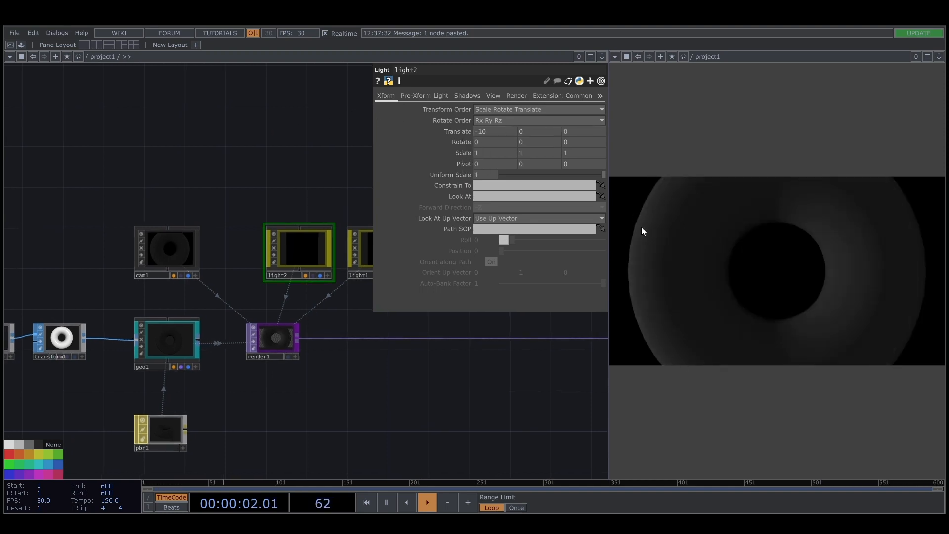
# Duplicate light2, place the copy on the other side of light1 and set its Translate X to 10.
pyautogui.moveTo(356, 402); pyautogui.dragTo(233, 409)
pyautogui.hotkey('ctrl', 'v')
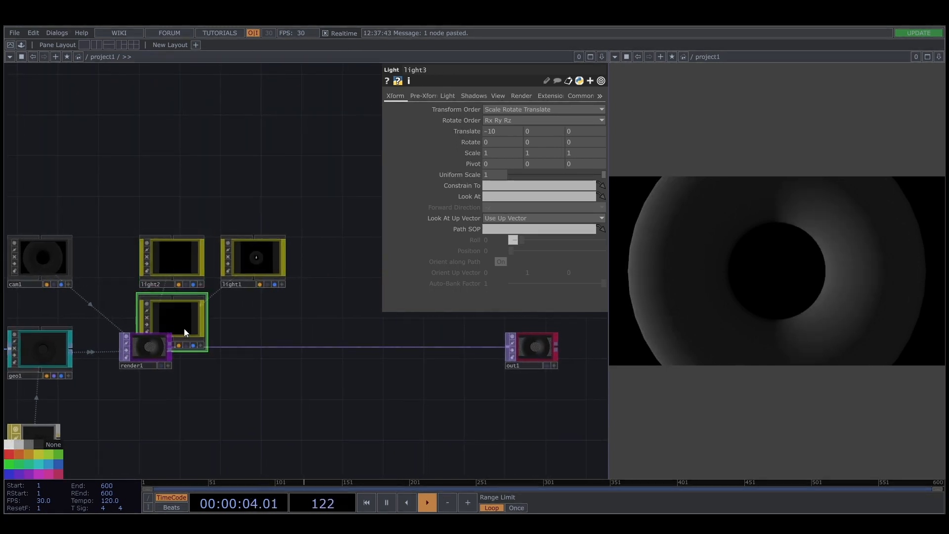
pyautogui.moveTo(334, 273); pyautogui.dragTo(342, 265)
pyautogui.click(487, 129)
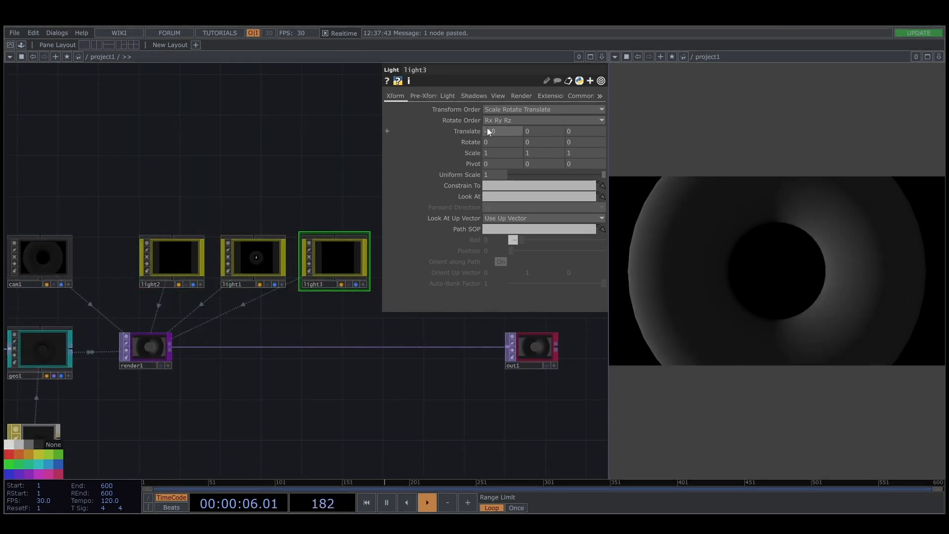
pyautogui.press('BackSpace')
pyautogui.press('Return')
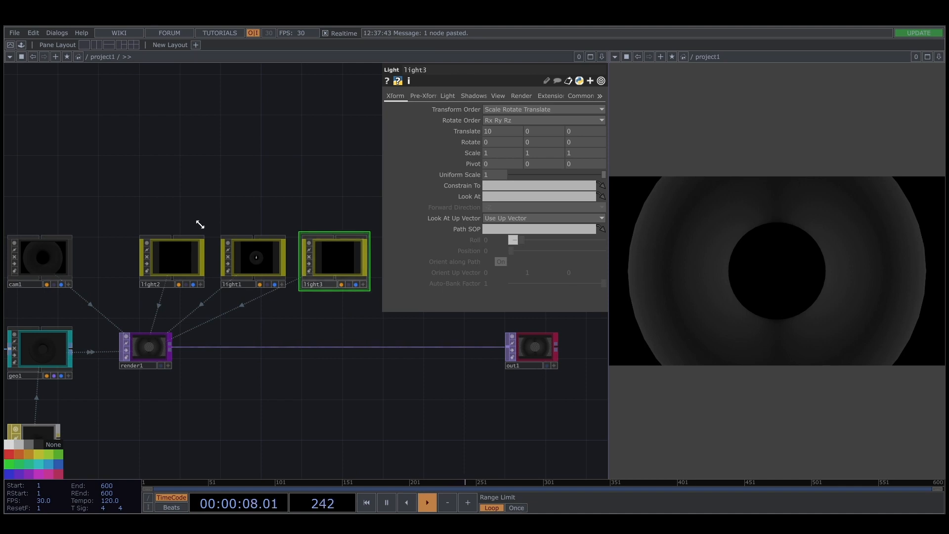
# Set the Dimmer of all three lights to 2 together.
pyautogui.moveTo(143, 187); pyautogui.dragTo(355, 287)
pyautogui.click(451, 96)
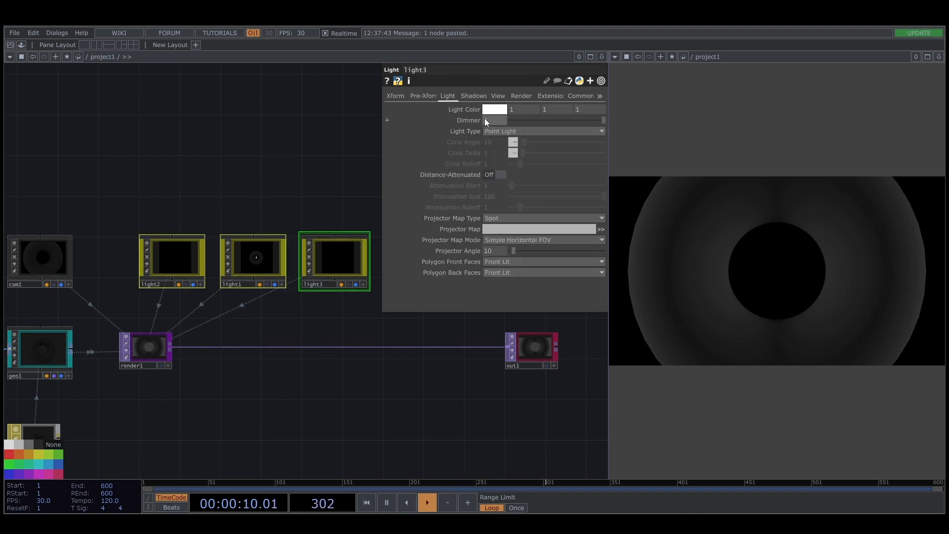
pyautogui.write('2')
pyautogui.press('Return')
pyautogui.click(256, 148)
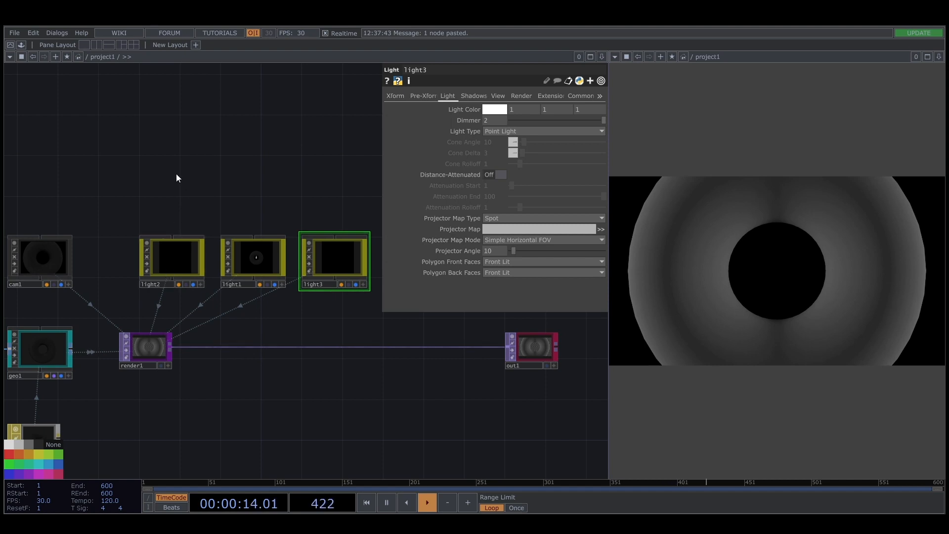
# Move the three lights together as a group a little higher above render1.
pyautogui.moveTo(132, 196); pyautogui.dragTo(336, 228)
pyautogui.click(248, 229)
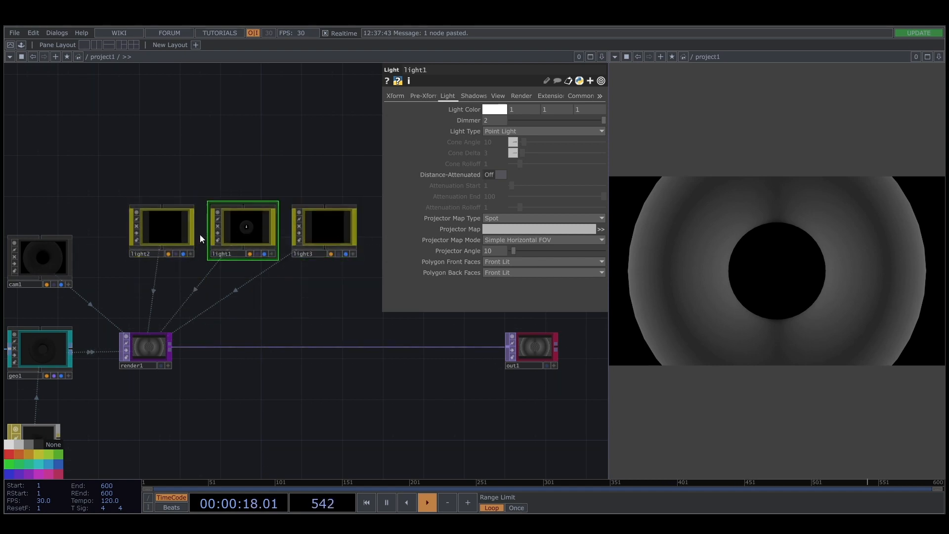
pyautogui.click(178, 239)
pyautogui.click(341, 220)
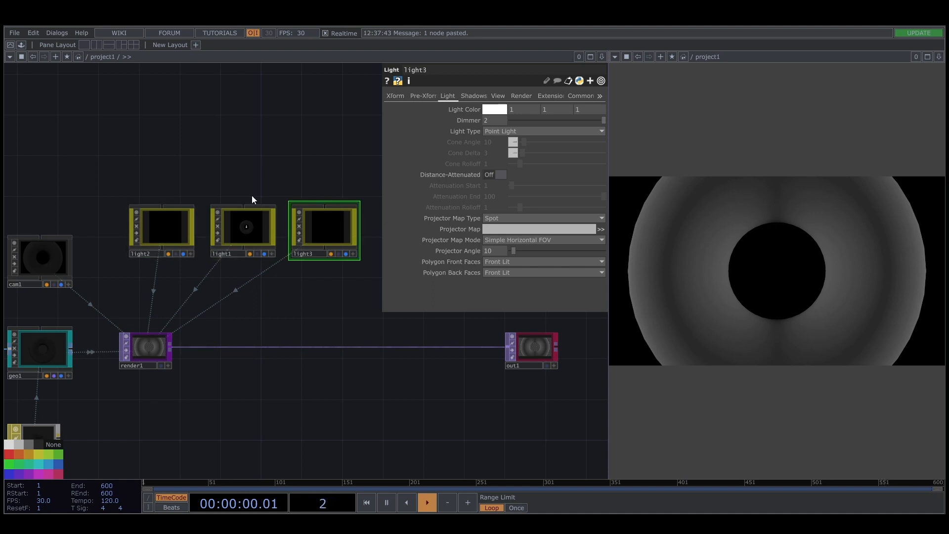
# Add an Environment Light COMP above cam1.
pyautogui.moveTo(176, 143); pyautogui.dragTo(307, 208)
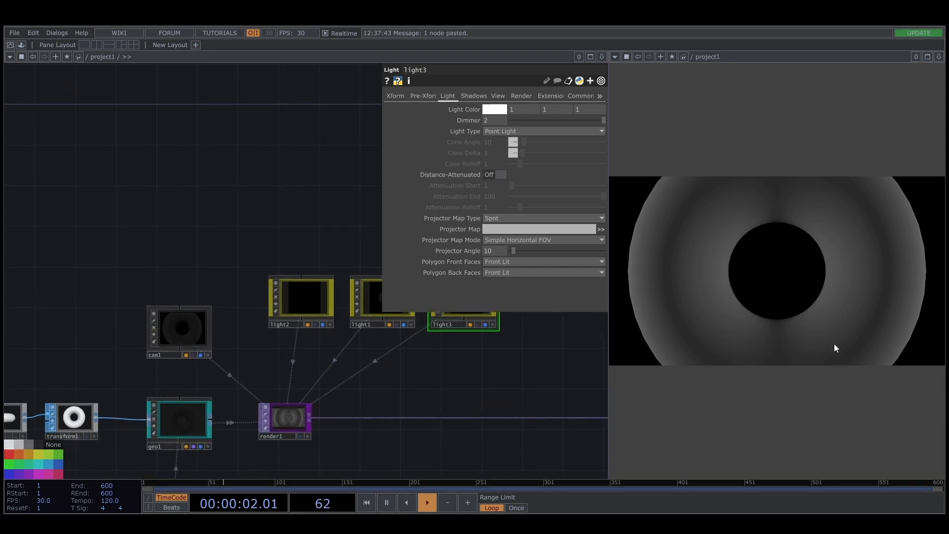
pyautogui.moveTo(145, 208); pyautogui.dragTo(153, 195)
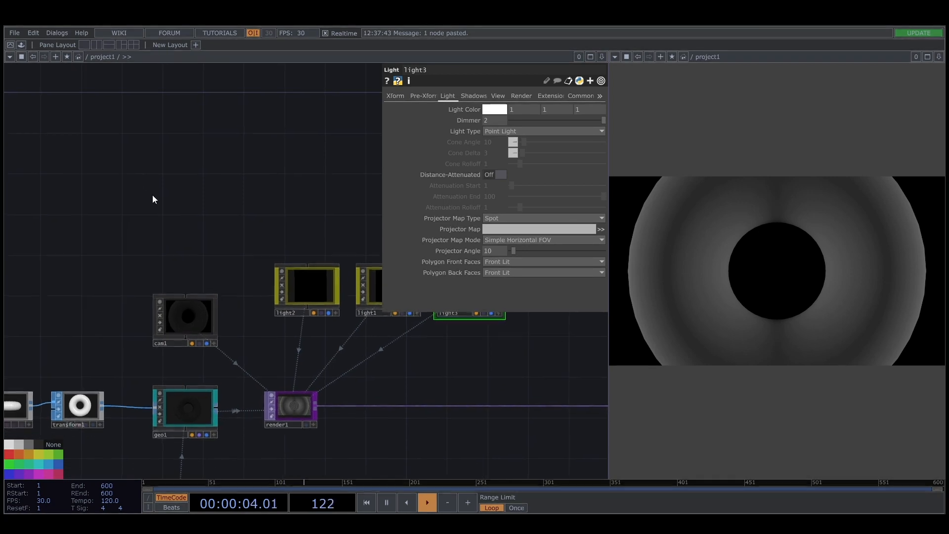
pyautogui.press('Tab')
pyautogui.click(15, 71)
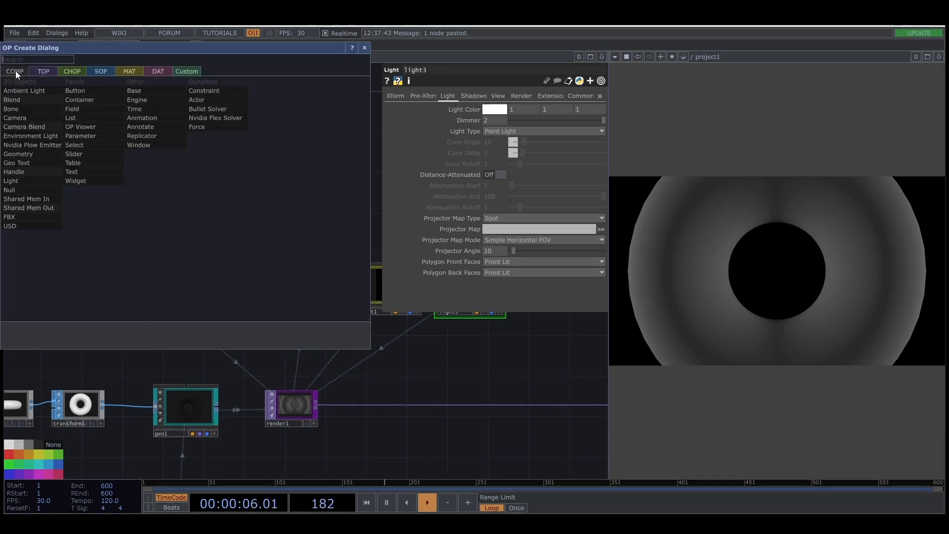
pyautogui.click(26, 138)
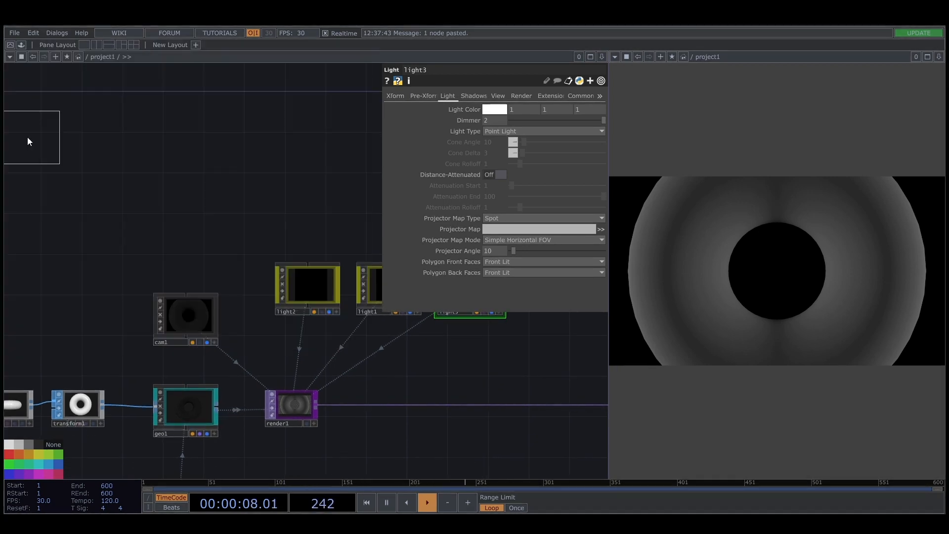
pyautogui.click(176, 217)
pyautogui.moveTo(178, 220); pyautogui.dragTo(200, 224)
# Add a Noise TOP to the left of environment1.
pyautogui.moveTo(64, 278); pyautogui.dragTo(158, 280)
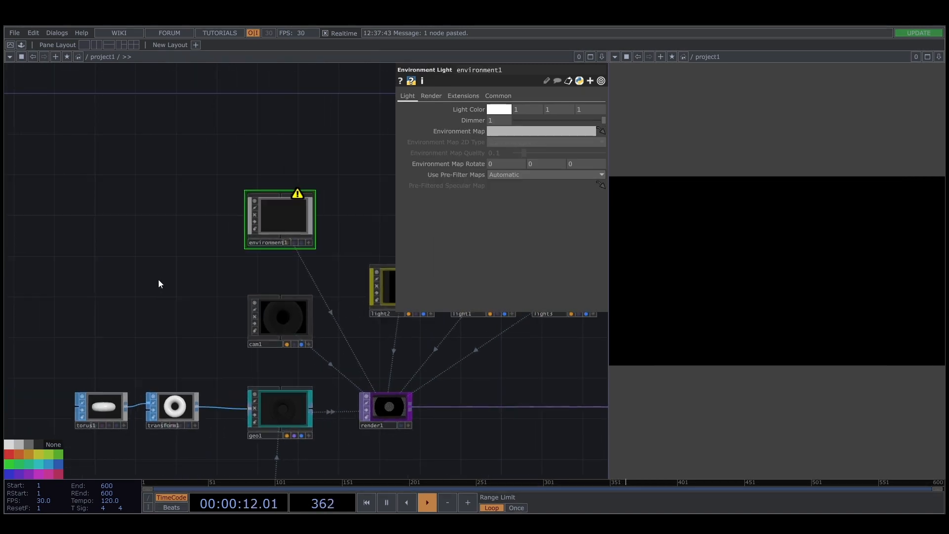
pyautogui.doubleClick(158, 280)
pyautogui.click(45, 155)
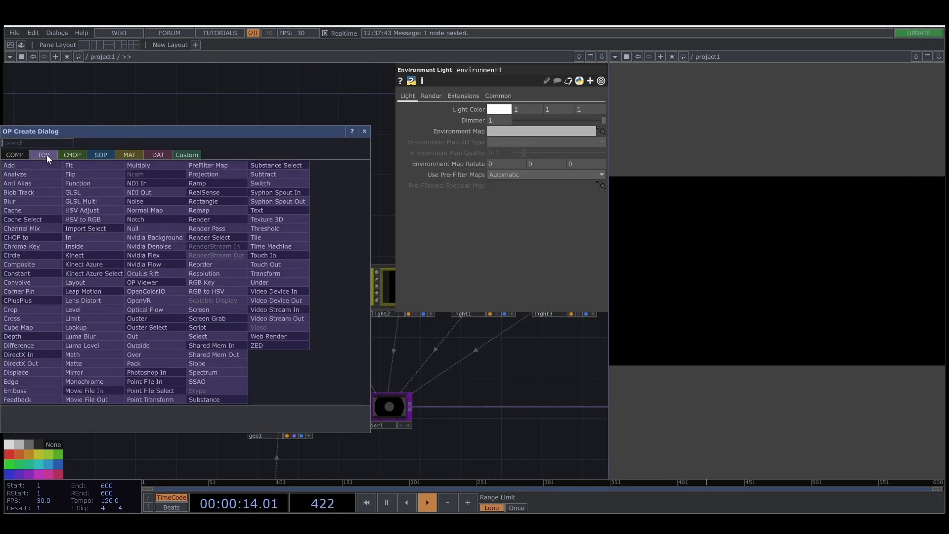
pyautogui.write('no')
pyautogui.click(135, 200)
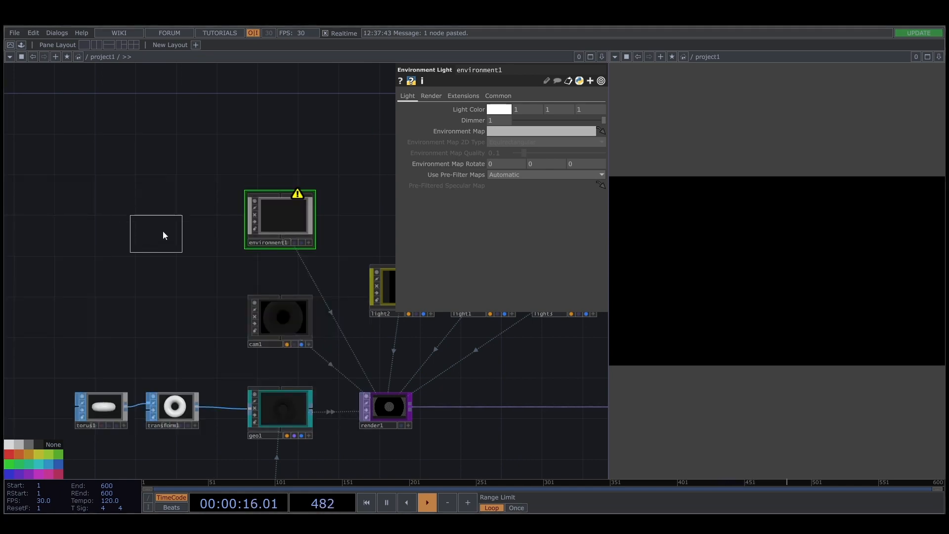
pyautogui.click(181, 221)
# Set noise1's Period to 5 and assign it as the Environment Map of environment1.
pyautogui.click(496, 130)
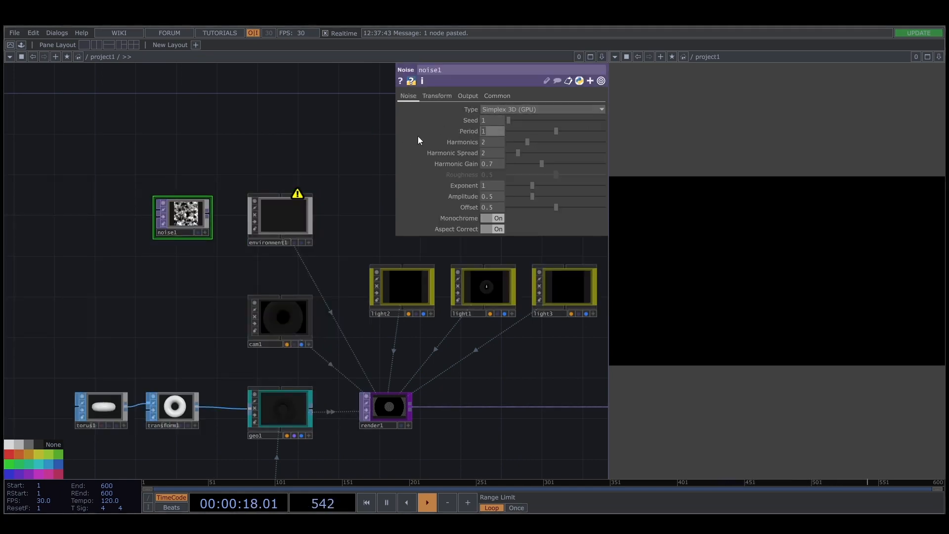
pyautogui.write('5')
pyautogui.press('Return')
pyautogui.click(267, 212)
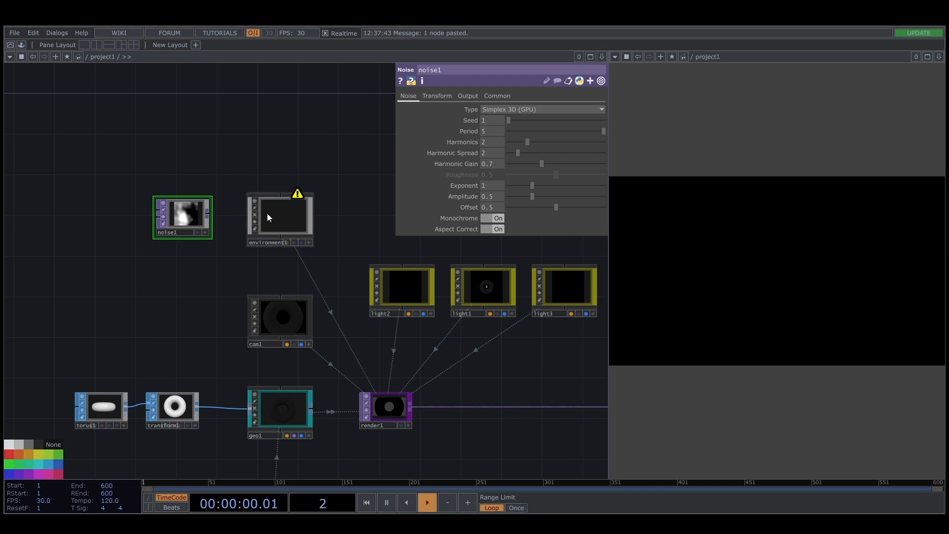
pyautogui.moveTo(183, 214); pyautogui.dragTo(504, 130)
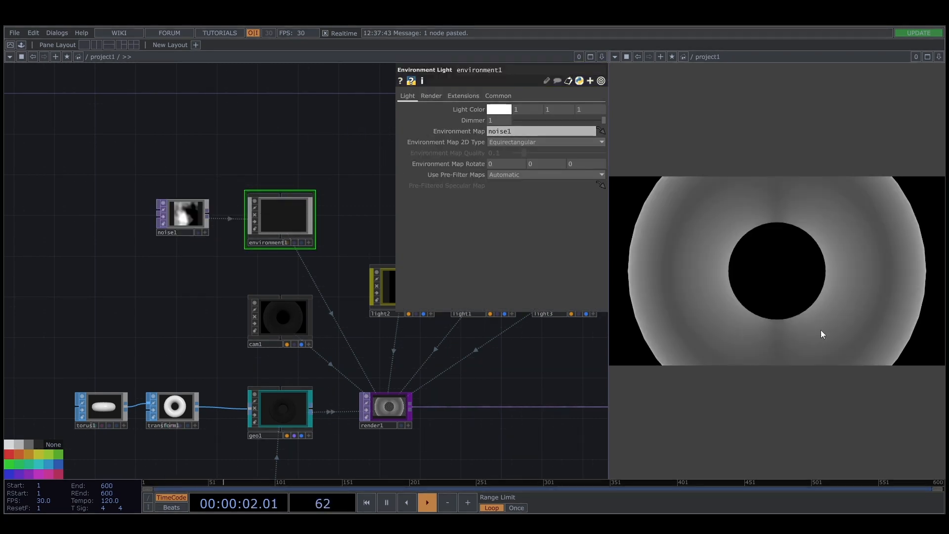
# Move cam1 back by setting its Translate Z to 8.
pyautogui.click(289, 318)
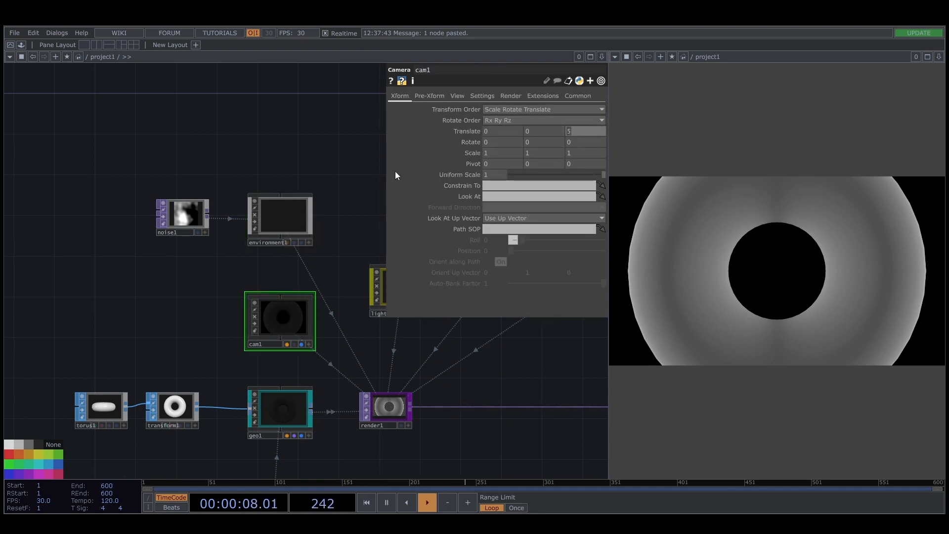
pyautogui.write('8')
pyautogui.press('Return')
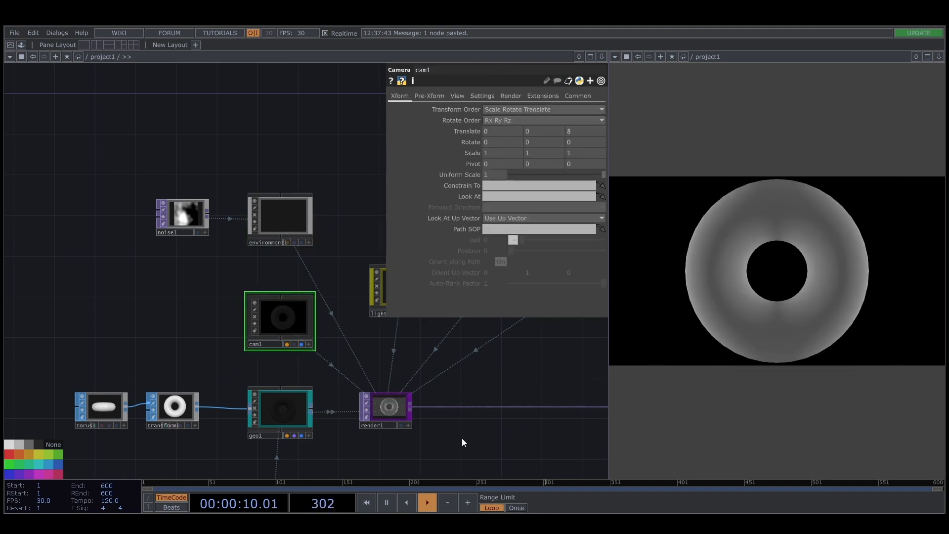
pyautogui.press('p')
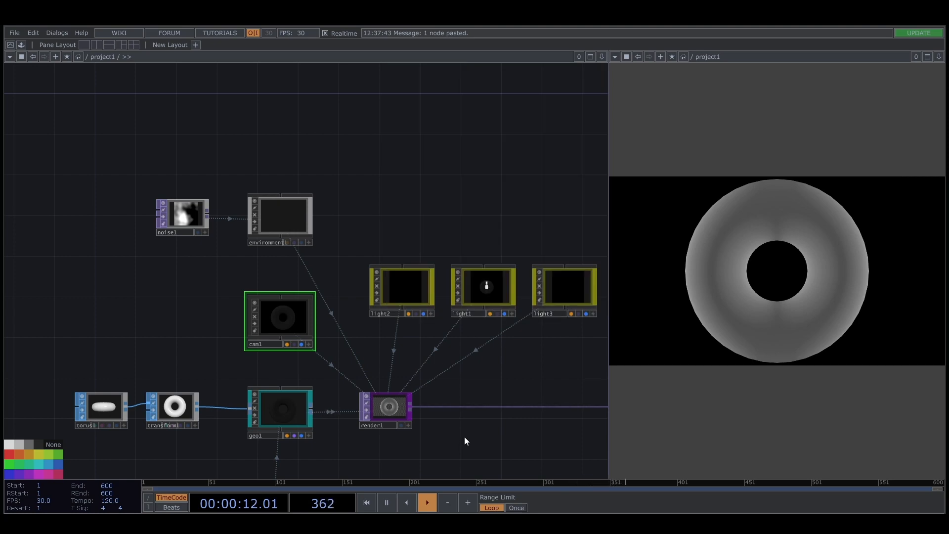
pyautogui.scroll(-5, 464, 437)
pyautogui.moveTo(458, 416); pyautogui.dragTo(425, 343)
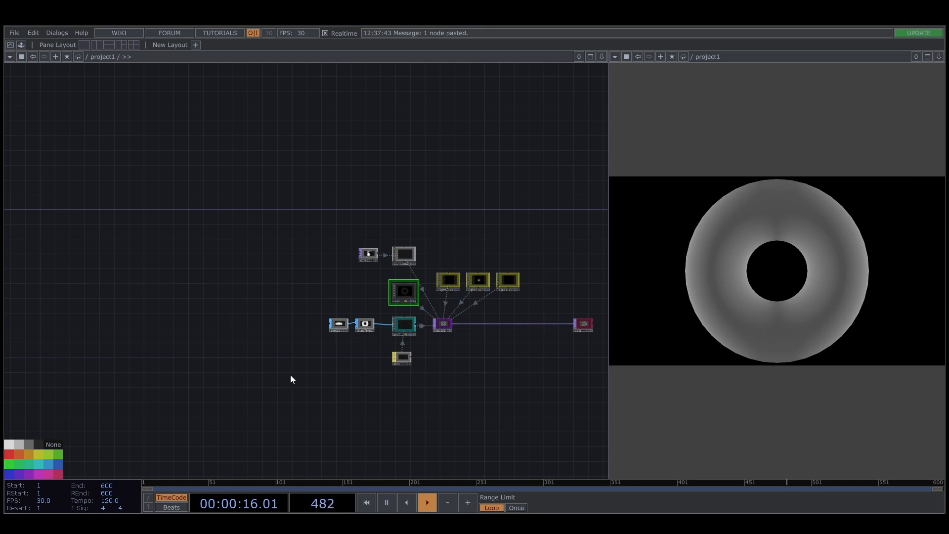
pyautogui.scroll(4, 290, 377)
pyautogui.moveTo(337, 394); pyautogui.dragTo(369, 380)
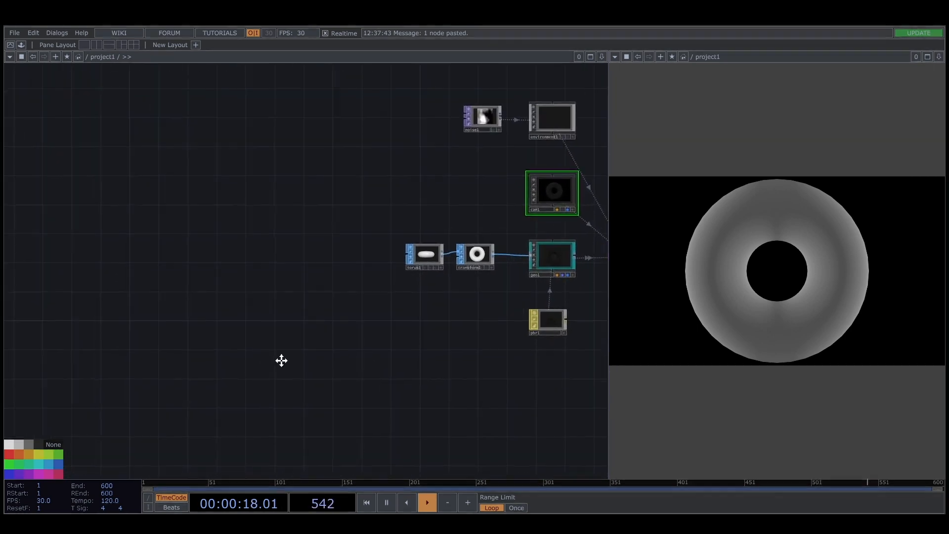
# Add a second Noise TOP below and to the left of the torus network, and move torus1 closer to it.
pyautogui.press('Tab')
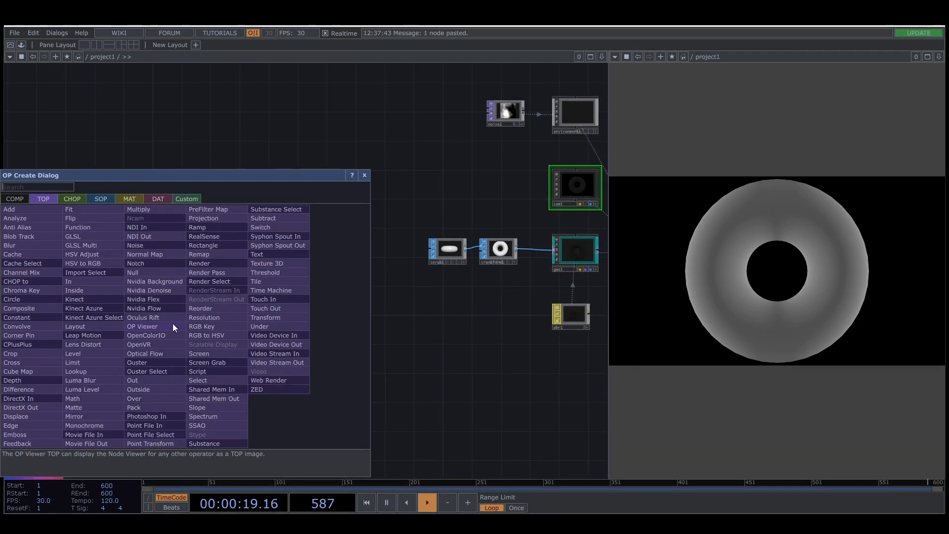
pyautogui.click(118, 247)
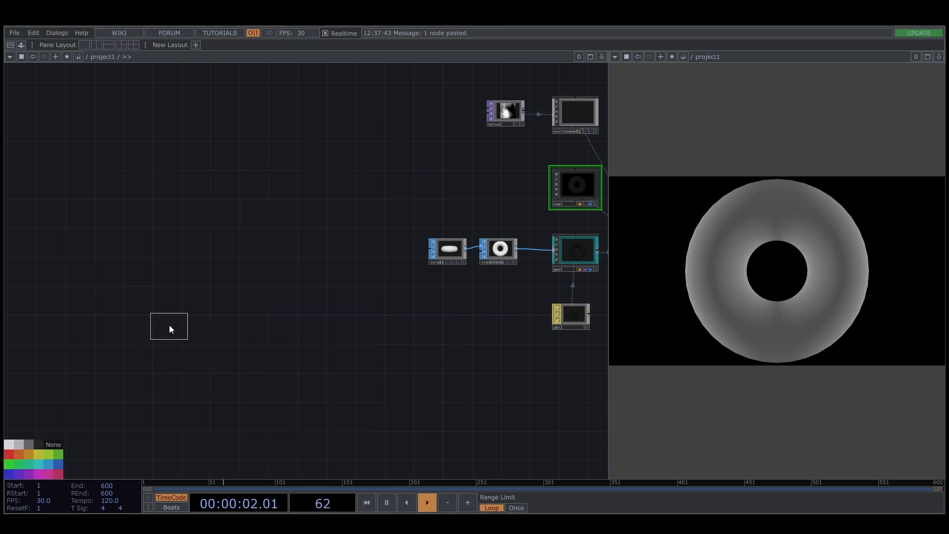
pyautogui.click(173, 318)
pyautogui.scroll(2, 183, 311)
pyautogui.moveTo(552, 225); pyautogui.dragTo(328, 224)
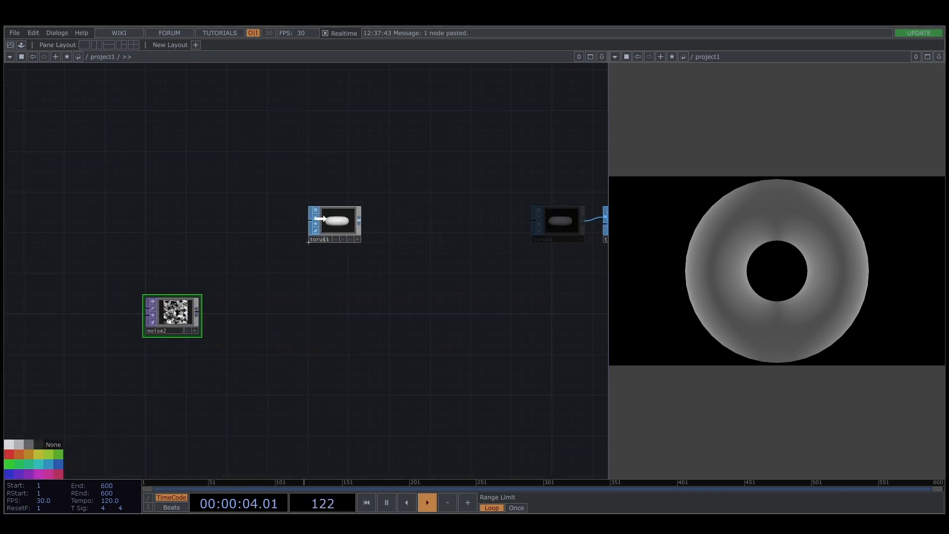
# Compare noise2's resolution with torus1's rows and columns, and add a Constant CHOP above noise2.
pyautogui.click(176, 325)
pyautogui.press('p')
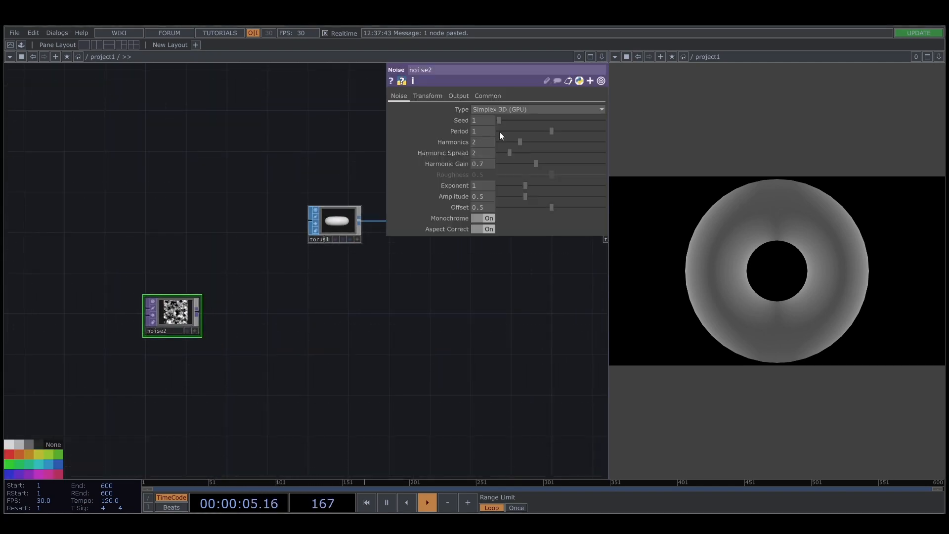
pyautogui.click(486, 96)
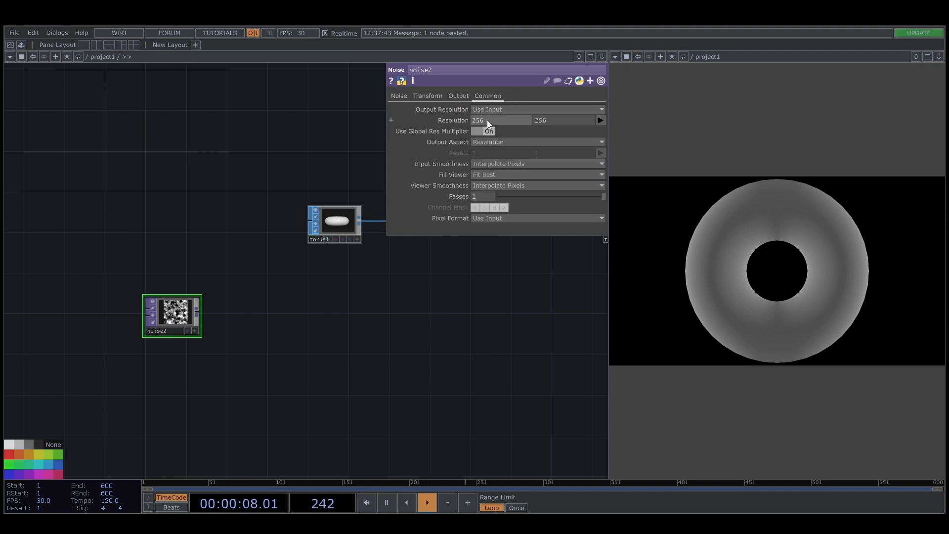
pyautogui.click(330, 224)
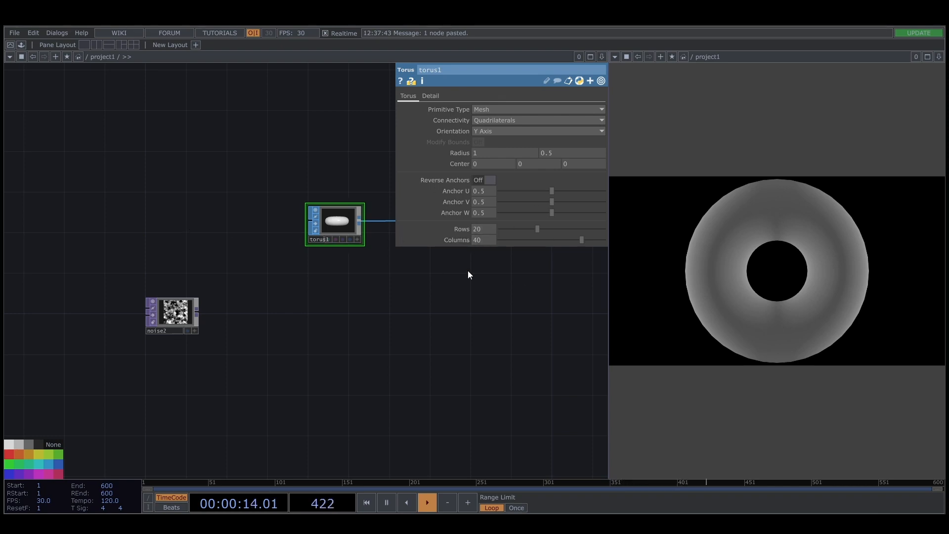
pyautogui.doubleClick(125, 206)
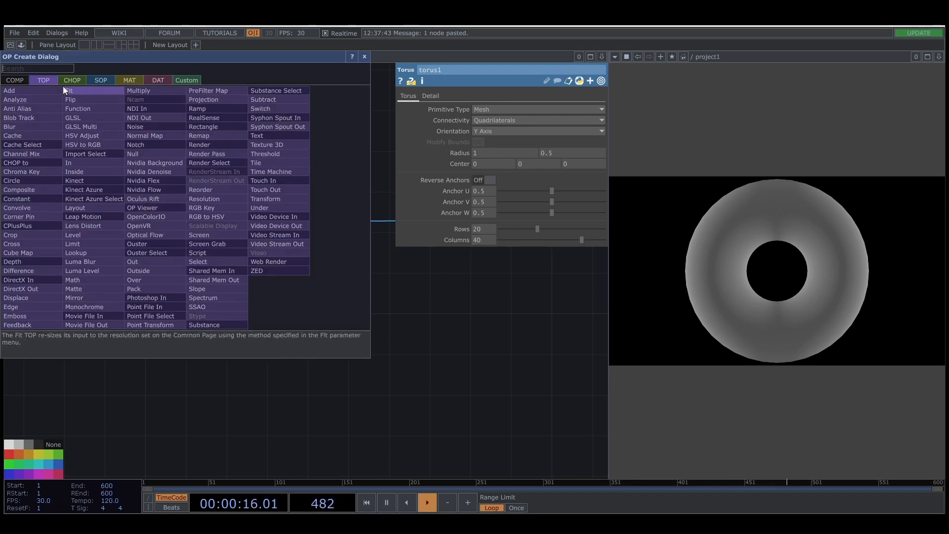
pyautogui.click(67, 79)
pyautogui.click(81, 145)
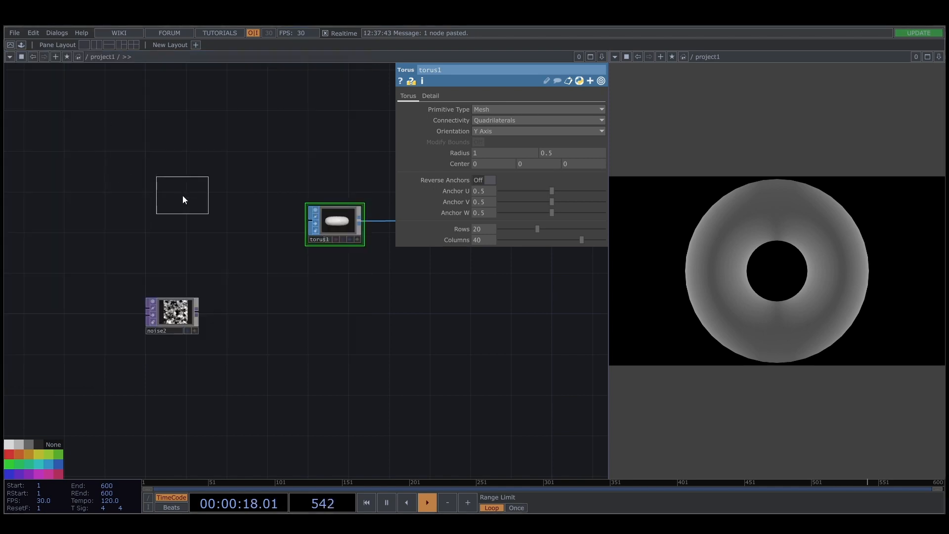
pyautogui.click(183, 195)
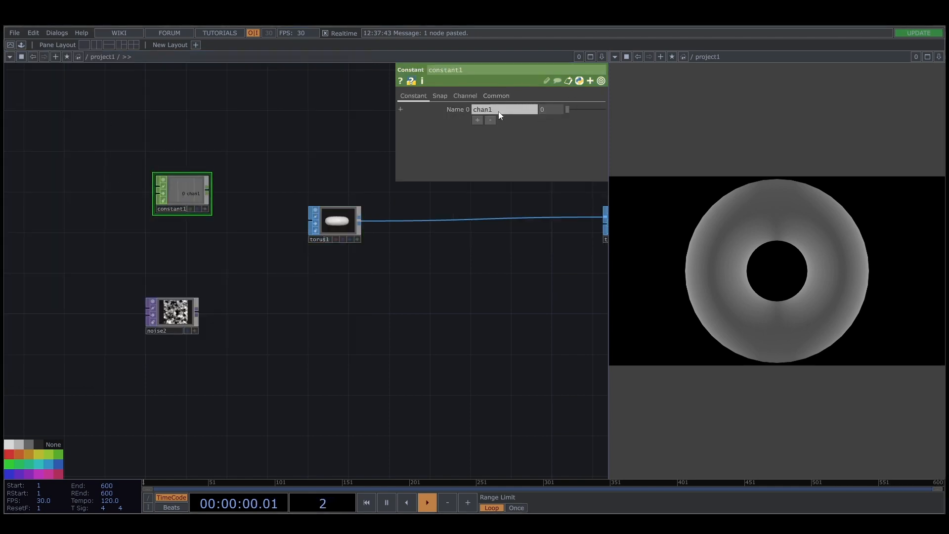
# Name constant1's channel res and set its value to 256.
pyautogui.press('Tab')
pyautogui.write('256')
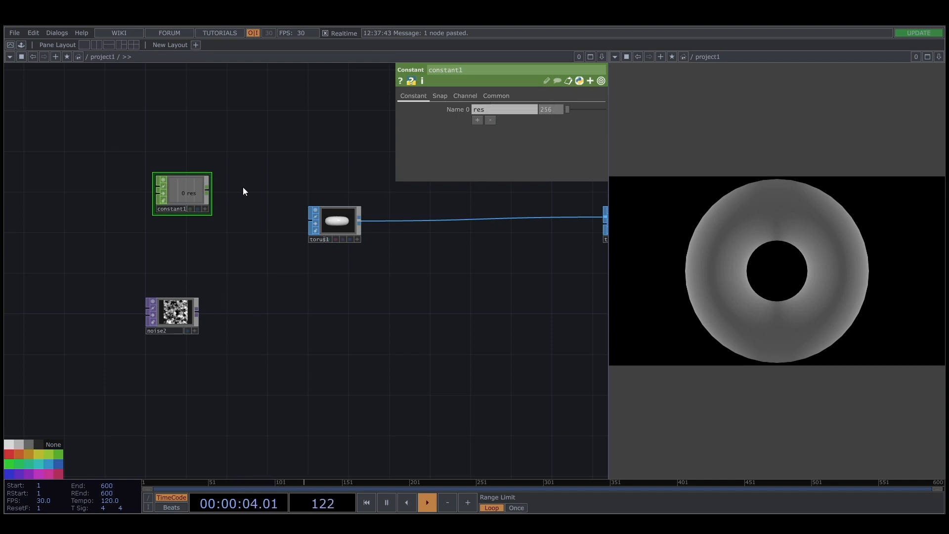
pyautogui.click(233, 201)
# Export constant1's res channel to both the Rows and Columns of torus1.
pyautogui.click(205, 207)
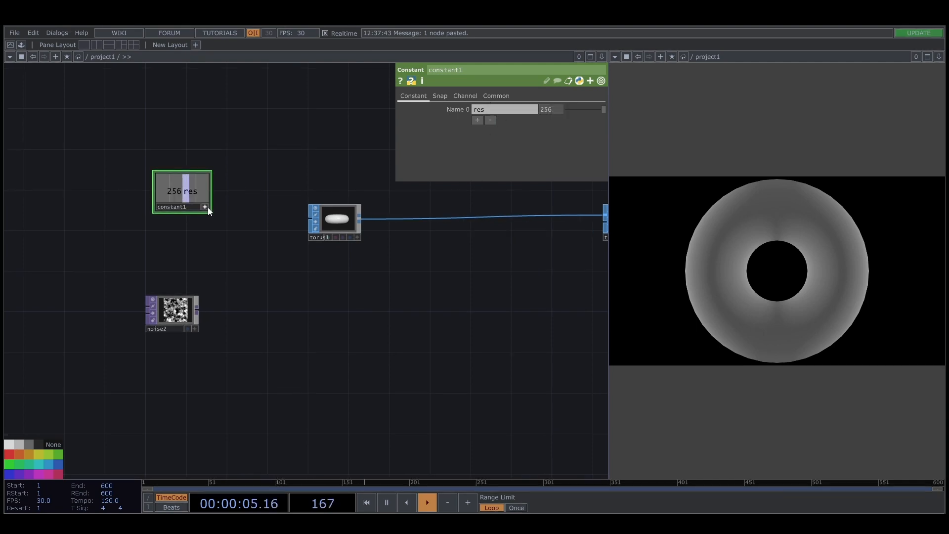
pyautogui.click(335, 221)
pyautogui.moveTo(186, 193); pyautogui.dragTo(188, 199)
pyautogui.moveTo(471, 229); pyautogui.dragTo(489, 239)
pyautogui.click(485, 223)
pyautogui.click(489, 234)
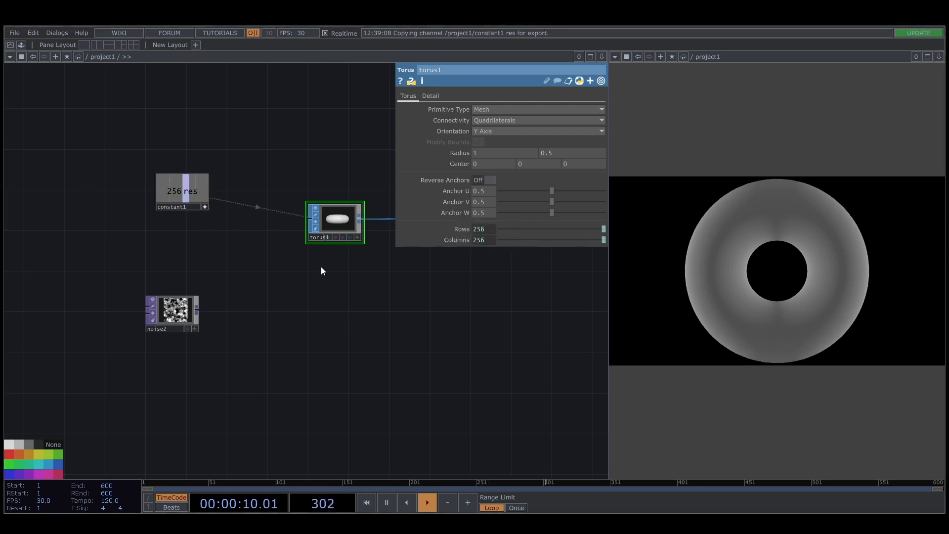
# Export constant1's res channel to noise2's width and height resolution, and align constant1 above noise2 and level with torus1.
pyautogui.click(168, 317)
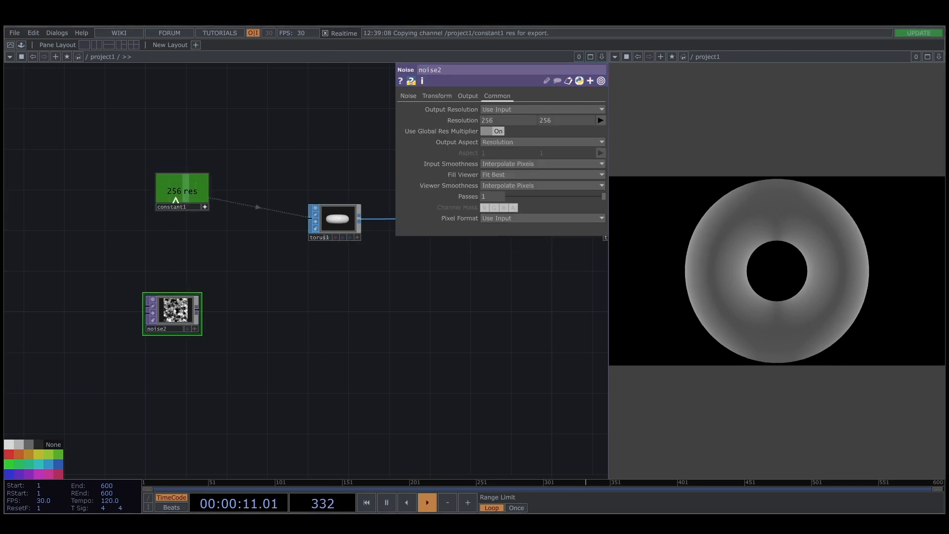
pyautogui.moveTo(461, 120); pyautogui.dragTo(469, 117)
pyautogui.click(469, 117)
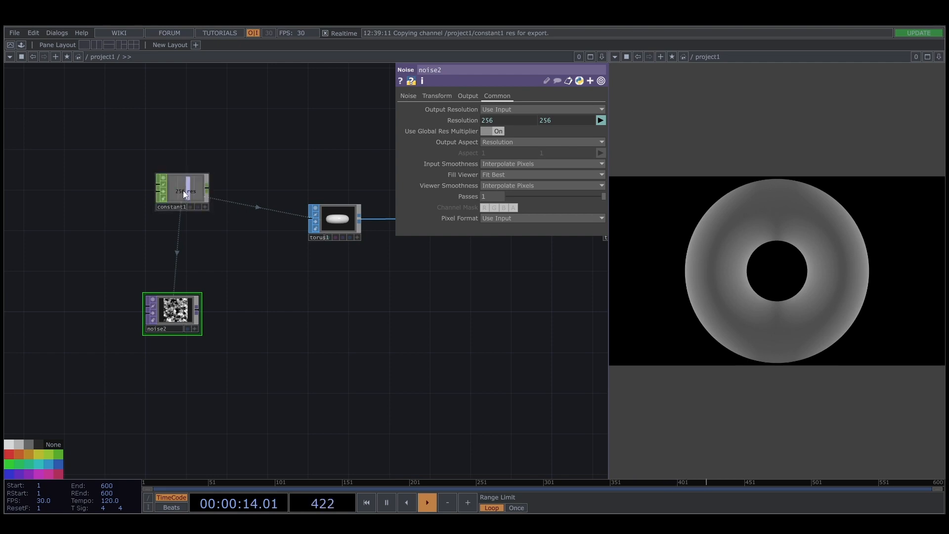
pyautogui.moveTo(183, 193); pyautogui.dragTo(170, 198)
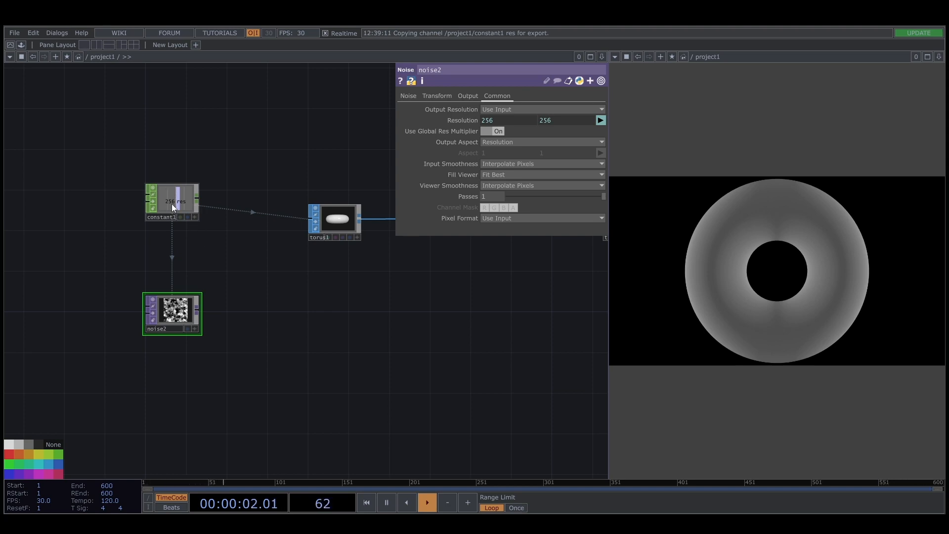
pyautogui.moveTo(171, 204); pyautogui.dragTo(171, 224)
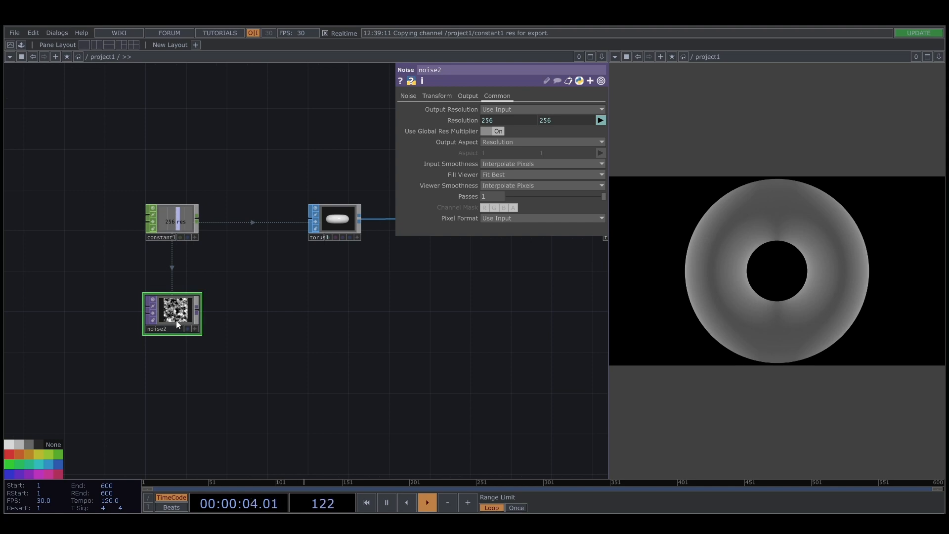
# Change noise2's Type to Simplex 4D (GPU).
pyautogui.click(408, 96)
pyautogui.click(524, 110)
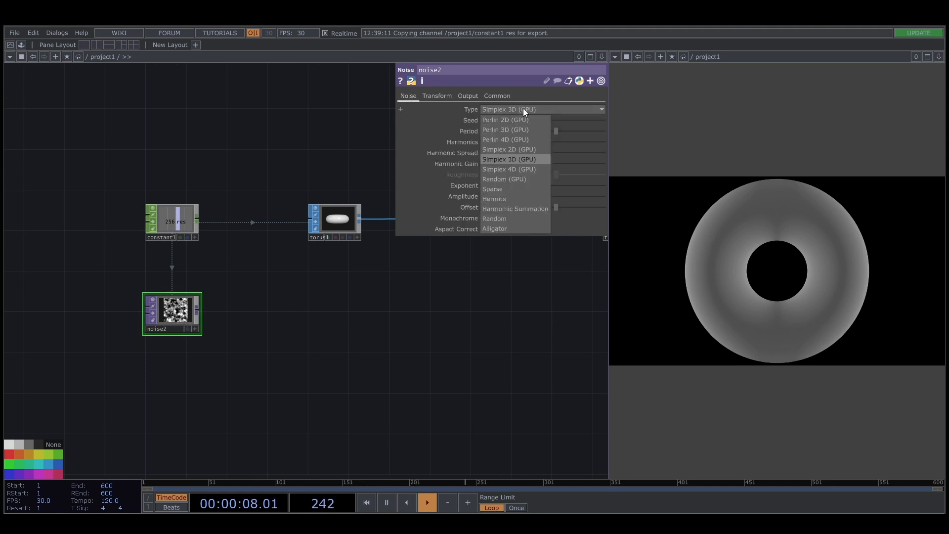
pyautogui.click(514, 170)
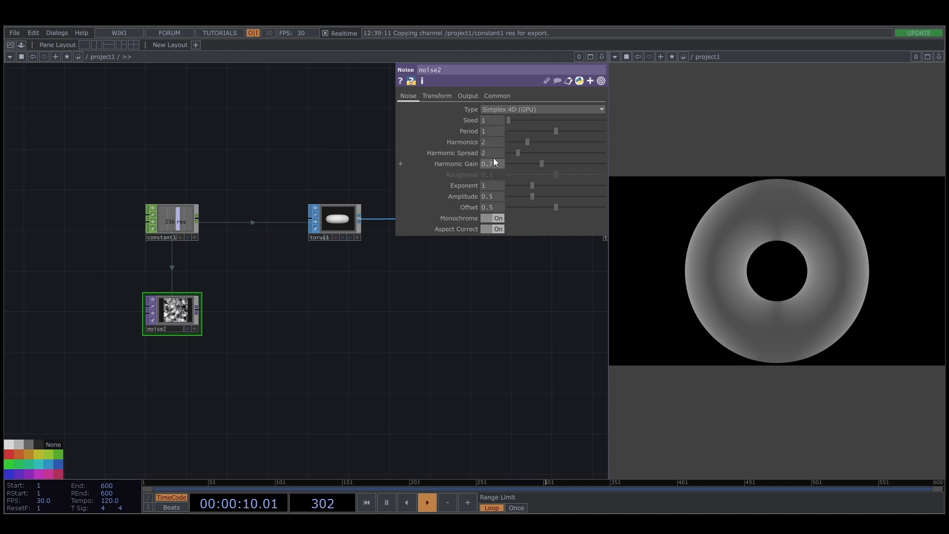
# Animate noise2 by setting its Translate 4D to the expression absTime.seconds * 0.2.
pyautogui.click(437, 96)
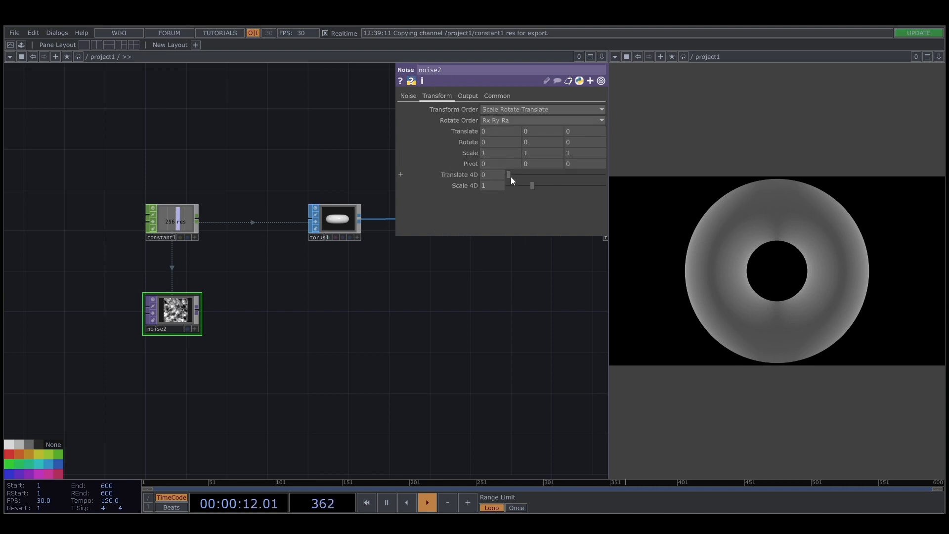
pyautogui.moveTo(511, 175); pyautogui.dragTo(606, 173)
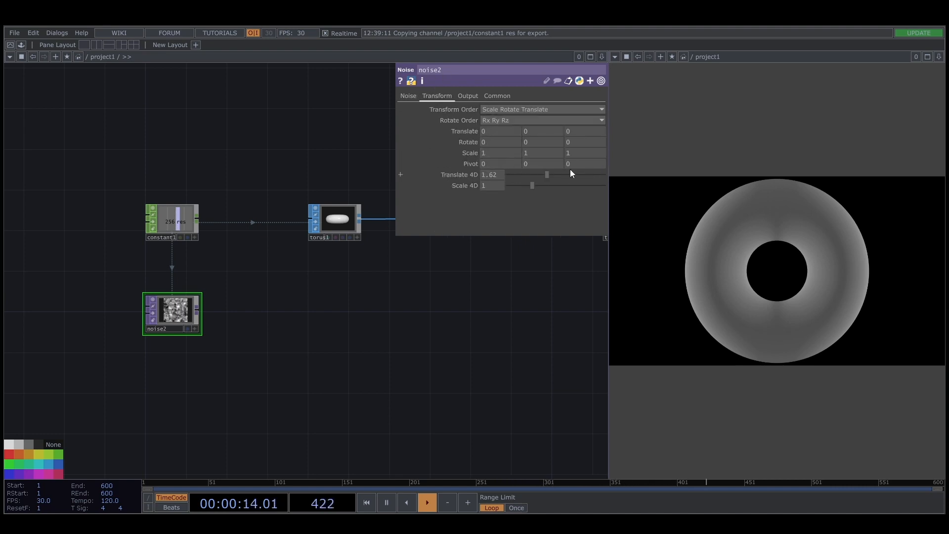
pyautogui.write('abs')
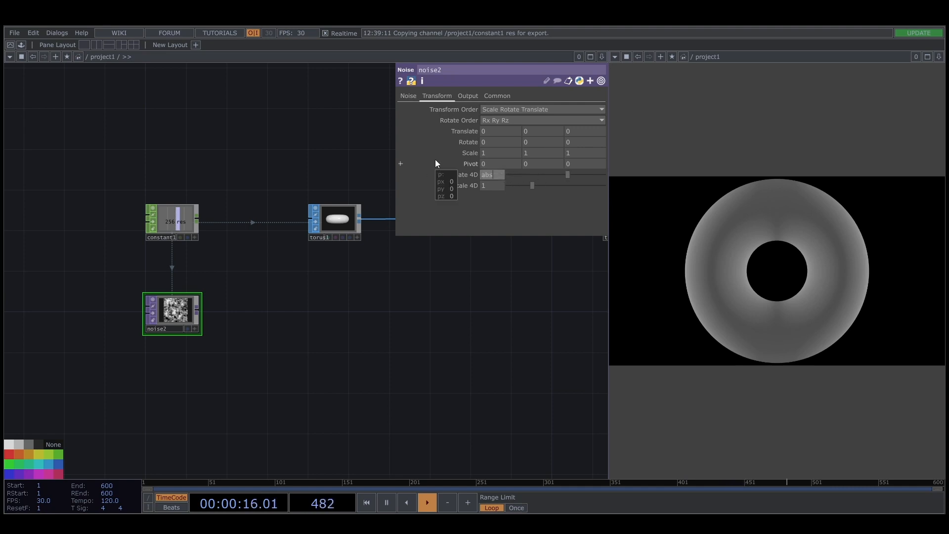
pyautogui.write('Time.seconds')
pyautogui.write(' * 0.2')
pyautogui.press('Return')
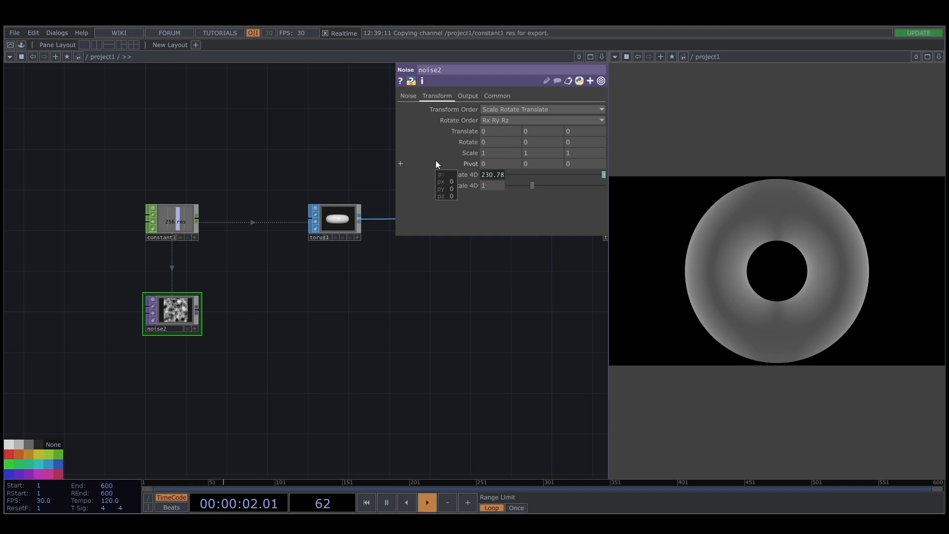
pyautogui.scroll(5, 163, 307)
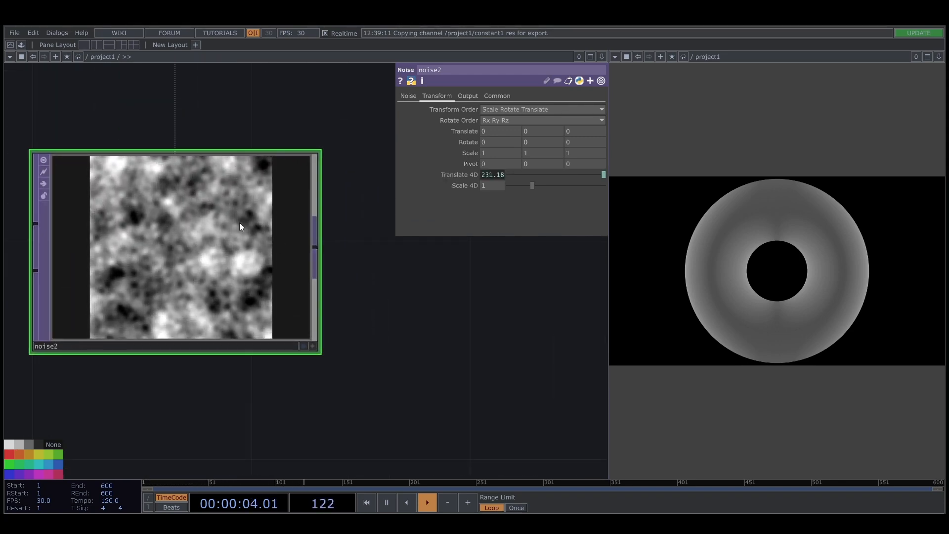
pyautogui.scroll(-4, 263, 296)
pyautogui.scroll(-1, 264, 305)
# Add a Ramp TOP directly below noise2.
pyautogui.moveTo(384, 373); pyautogui.dragTo(323, 296)
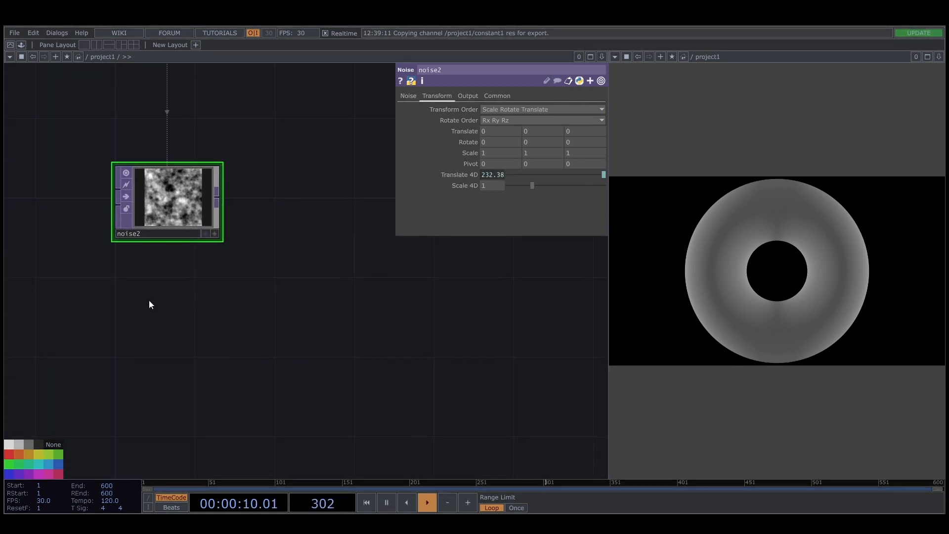
pyautogui.press('Tab')
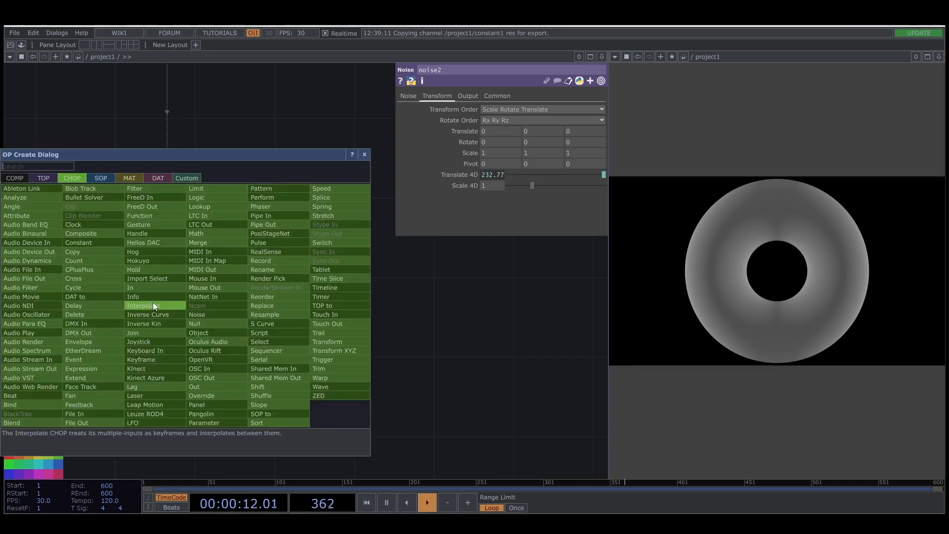
pyautogui.write('r')
pyautogui.click(45, 178)
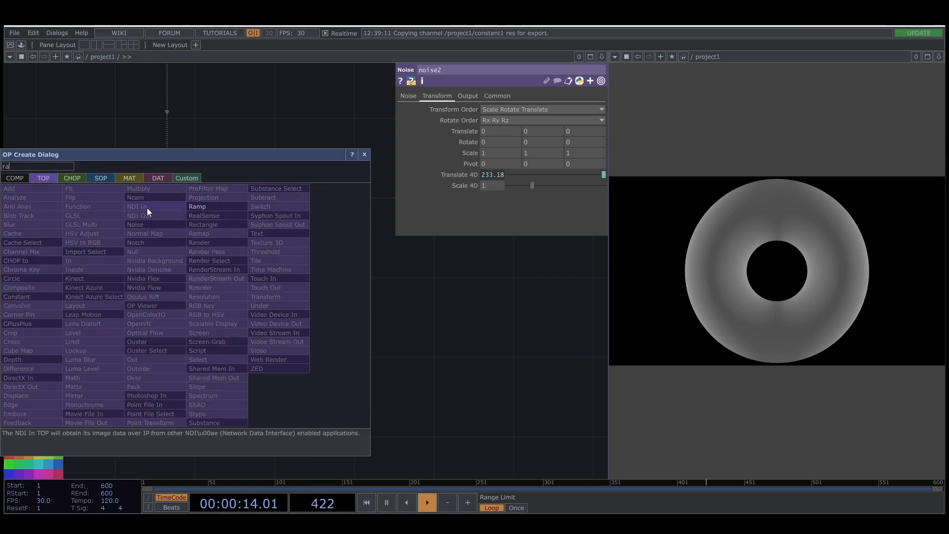
pyautogui.click(210, 209)
pyautogui.click(166, 320)
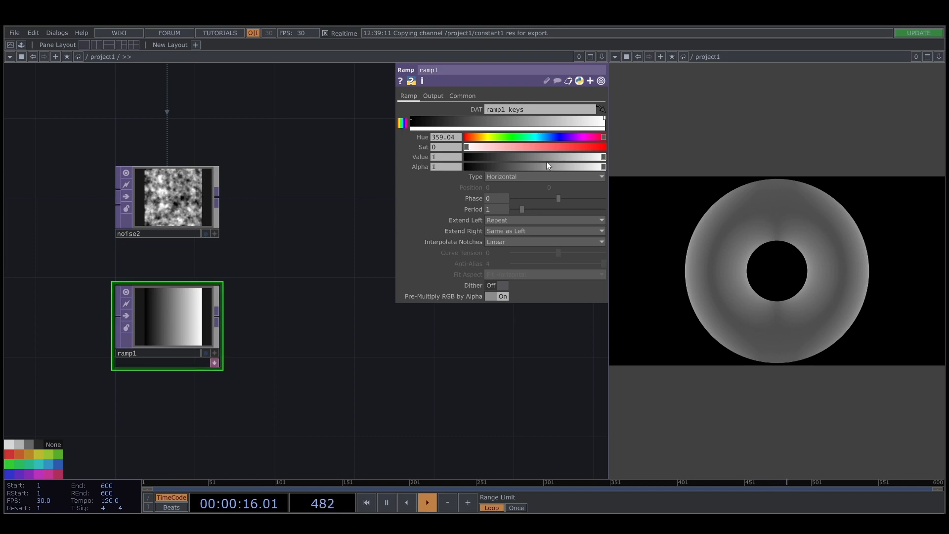
# Color ramp1 with a red start key, a new blue middle key at hue 223 and an orange end key at hue 34.
pyautogui.click(411, 120)
pyautogui.moveTo(466, 157); pyautogui.dragTo(598, 153)
pyautogui.click(506, 122)
pyautogui.click(566, 137)
pyautogui.click(603, 119)
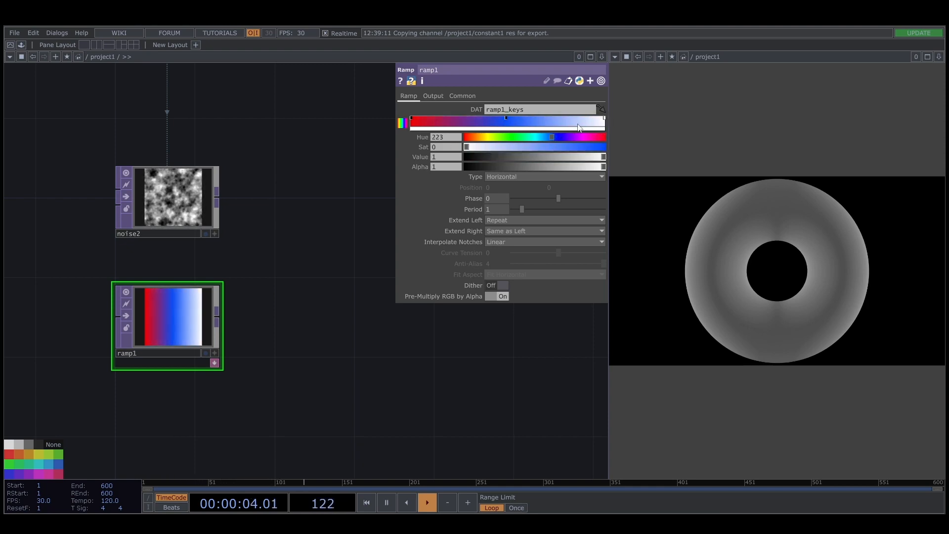
pyautogui.moveTo(519, 137); pyautogui.dragTo(616, 153)
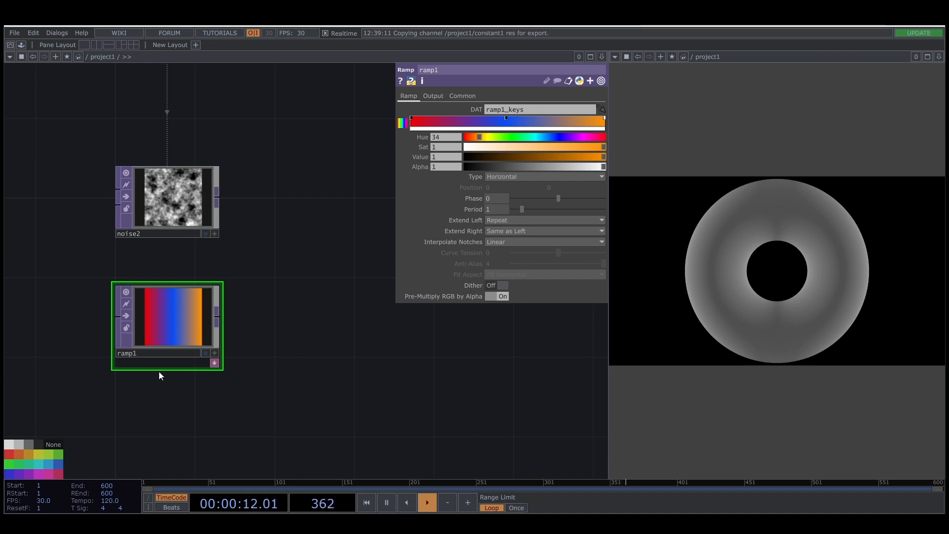
# Paste the copied cyan, orange and purple ramp, and put it below noise2 in place of ramp1, moving ramp1 aside.
pyautogui.hotkey('ctrl', 'v')
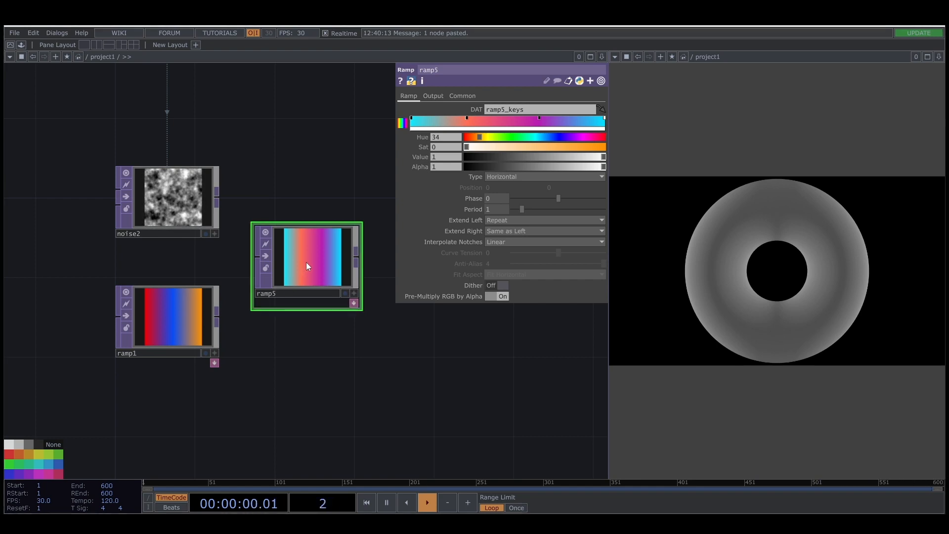
pyautogui.moveTo(307, 262); pyautogui.dragTo(167, 402)
pyautogui.moveTo(169, 315); pyautogui.dragTo(29, 335)
pyautogui.moveTo(183, 395); pyautogui.dragTo(181, 300)
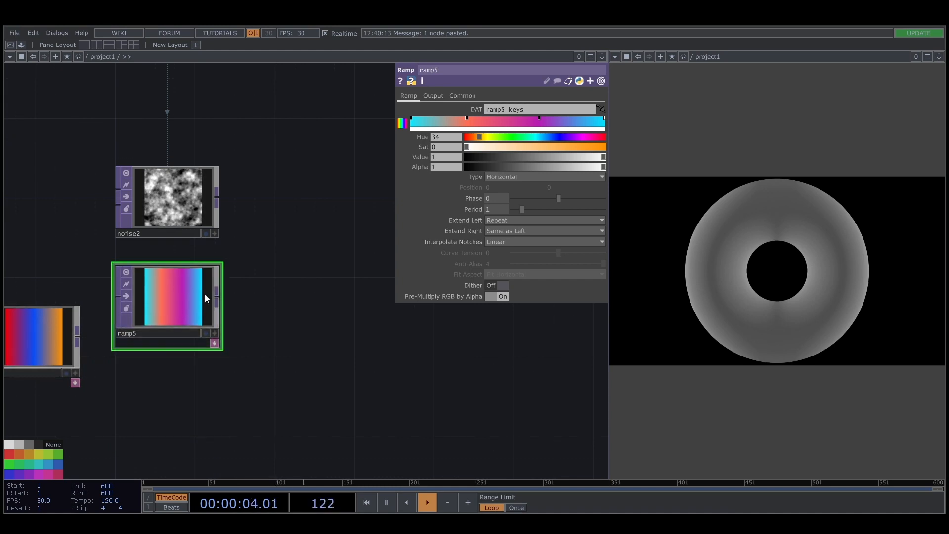
# Add a Lookup TOP connected to noise2's output, placed beside noise2.
pyautogui.moveTo(294, 311); pyautogui.dragTo(249, 349)
pyautogui.click(173, 237)
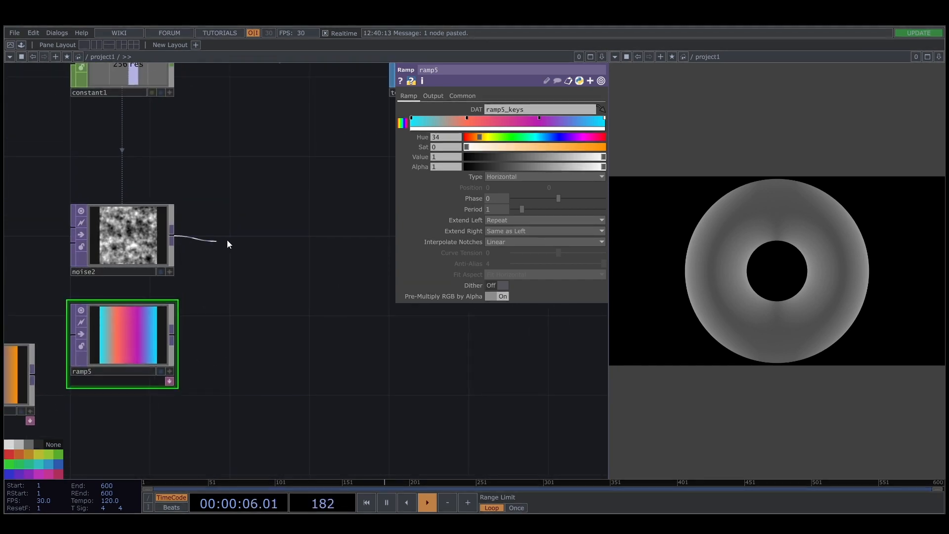
pyautogui.click(248, 236)
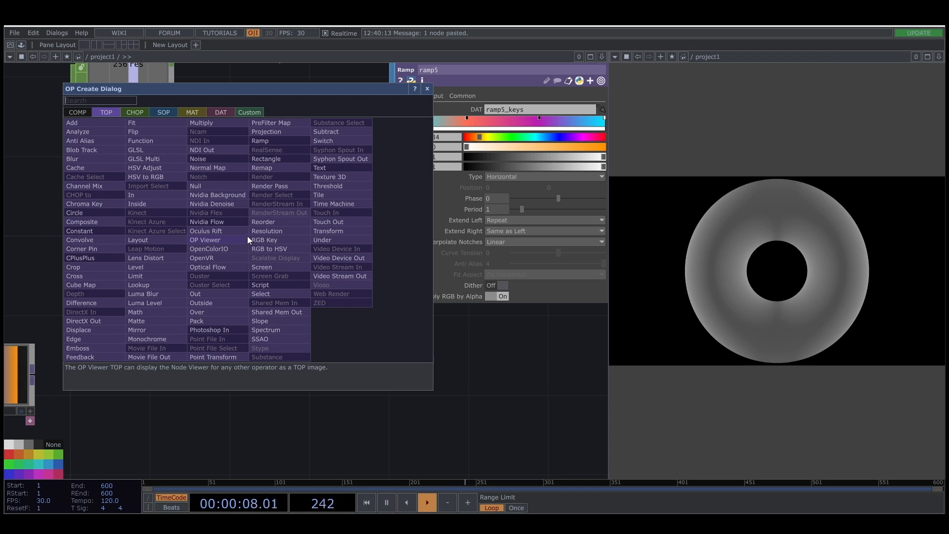
pyautogui.click(143, 284)
pyautogui.click(286, 247)
# Connect ramp5 to the second input of lookup1 and inspect the colored noise up close.
pyautogui.click(172, 334)
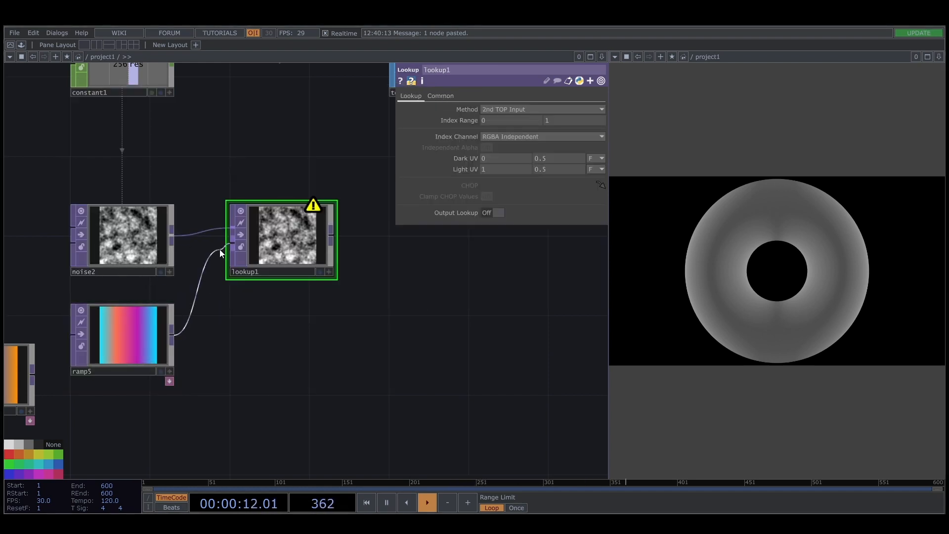
pyautogui.click(233, 243)
pyautogui.scroll(5, 296, 224)
pyautogui.scroll(-5, 217, 341)
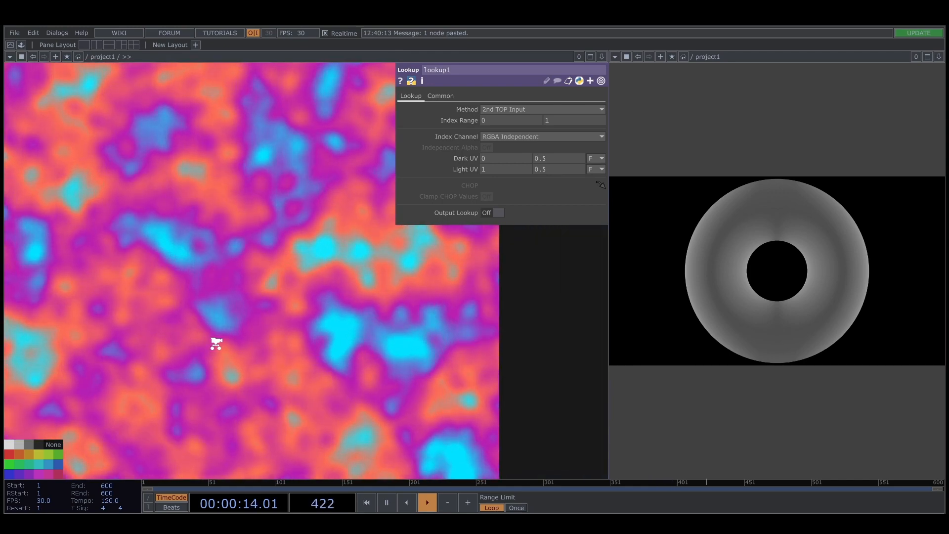
# Add a Null TOP to lookup1's output, placed well along the row toward pbr1.
pyautogui.moveTo(314, 421); pyautogui.dragTo(303, 354)
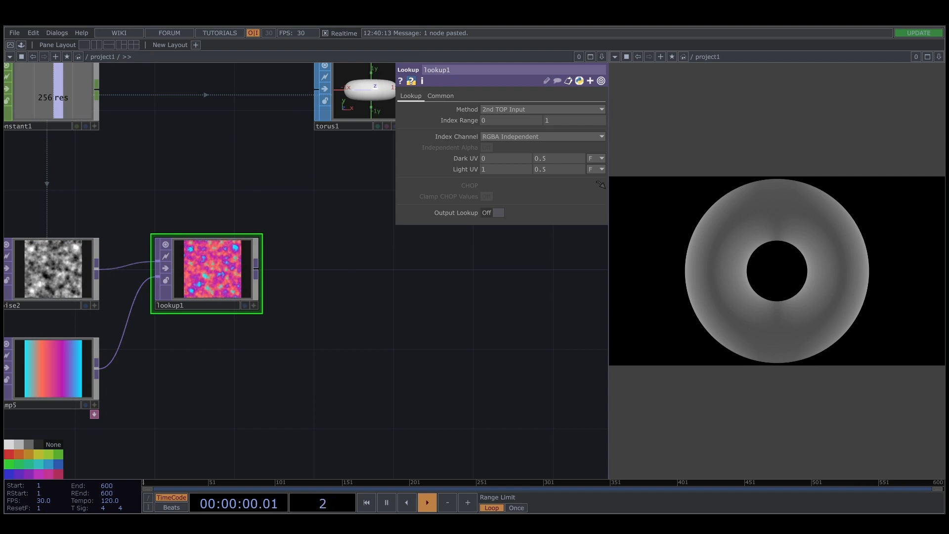
pyautogui.moveTo(341, 360); pyautogui.dragTo(213, 316, button='middle')
pyautogui.moveTo(428, 388); pyautogui.dragTo(127, 337)
pyautogui.moveTo(147, 297); pyautogui.dragTo(237, 310)
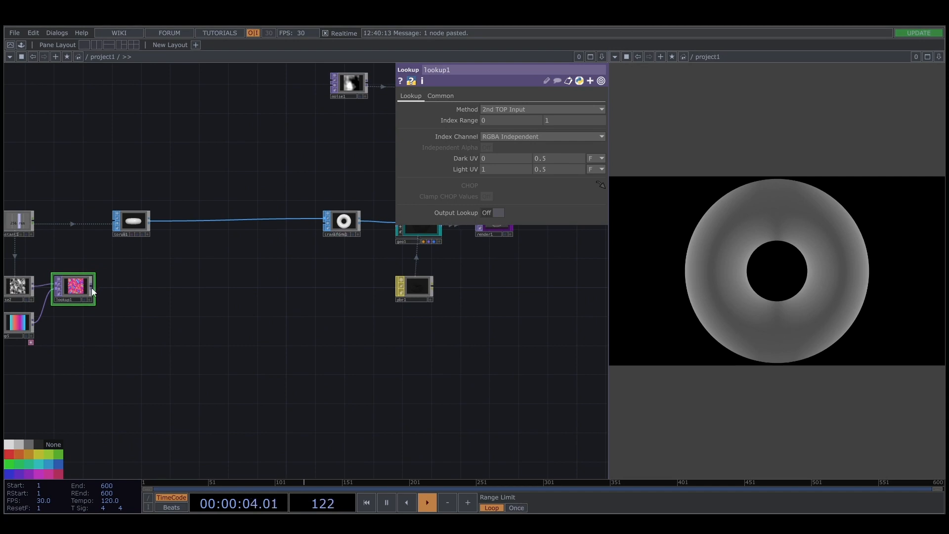
pyautogui.moveTo(92, 290); pyautogui.dragTo(306, 287)
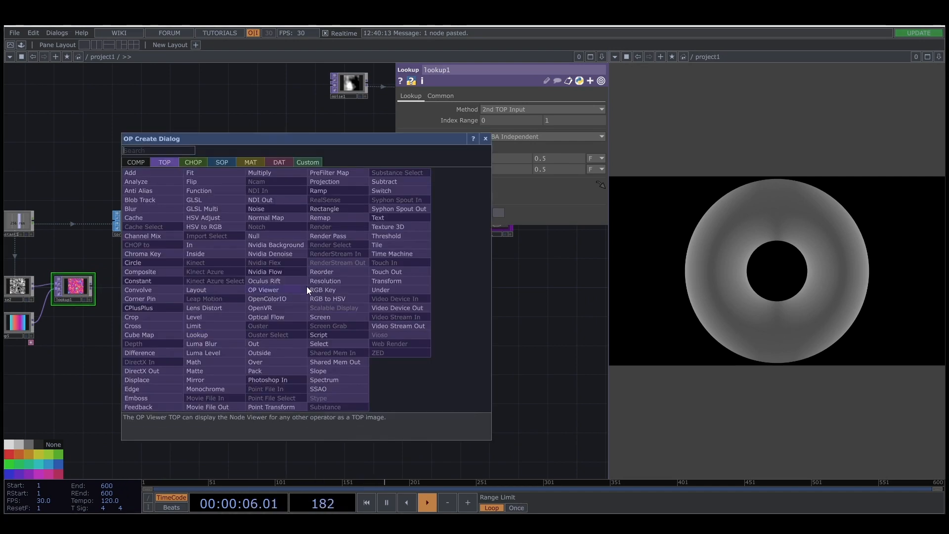
pyautogui.click(263, 236)
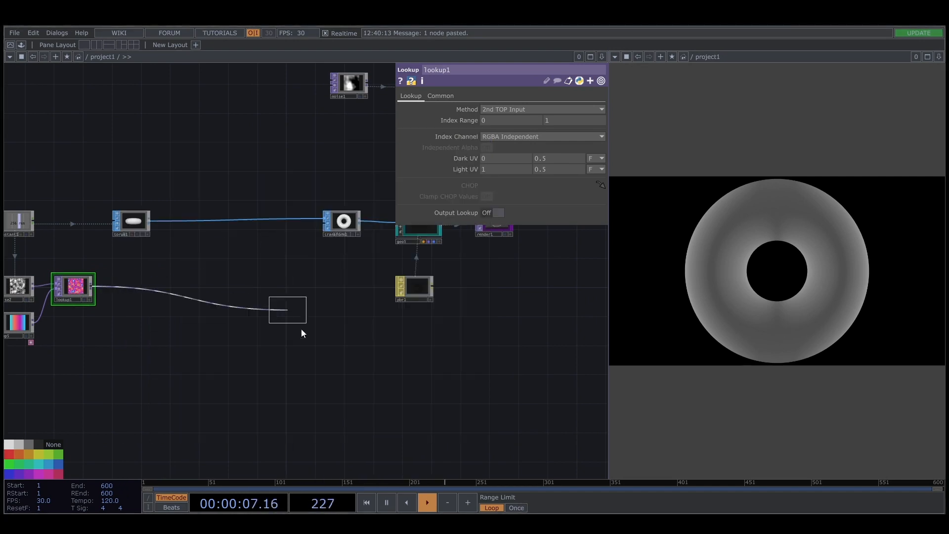
pyautogui.click(288, 289)
pyautogui.scroll(3, 299, 289)
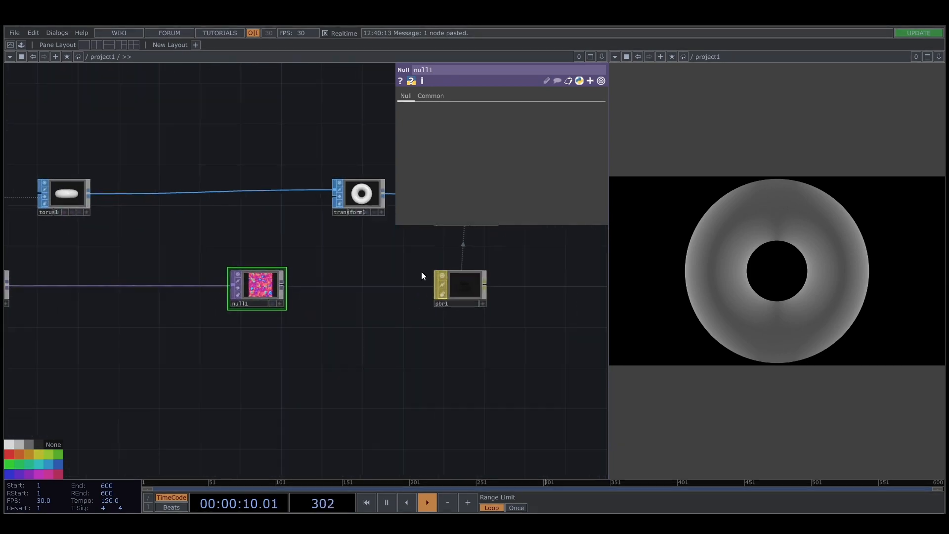
# Check pbr1's map parameters, branch a second Null TOP off null1, and duplicate that branch twice.
pyautogui.click(466, 288)
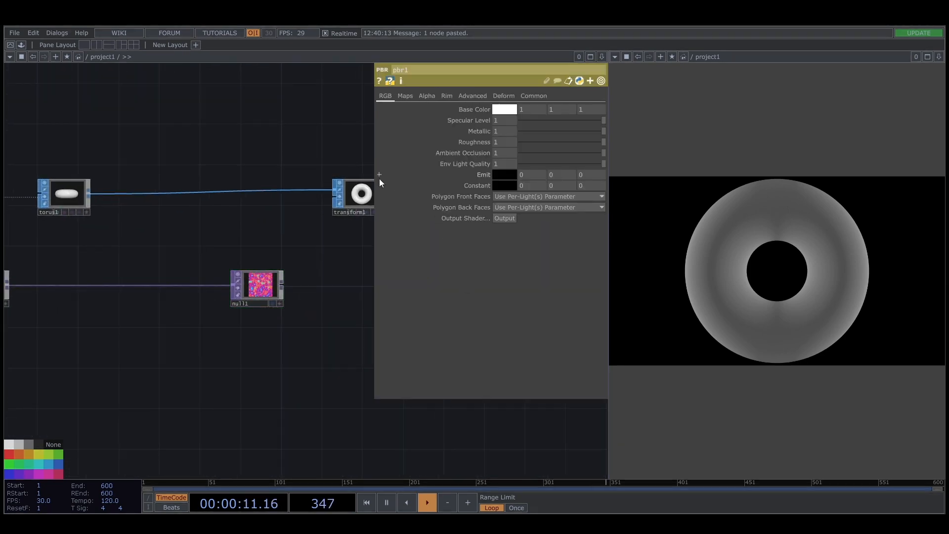
pyautogui.click(406, 97)
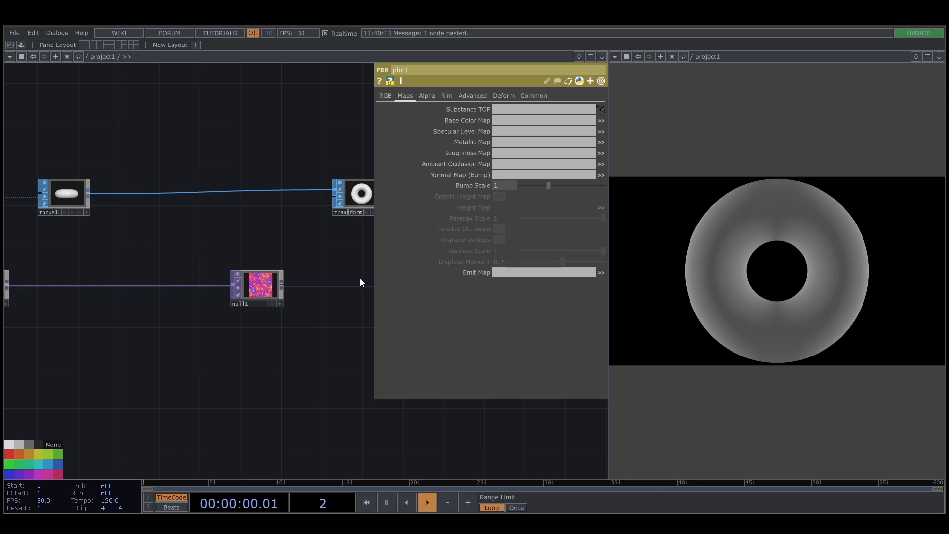
pyautogui.moveTo(279, 347); pyautogui.dragTo(235, 338)
pyautogui.click(218, 282)
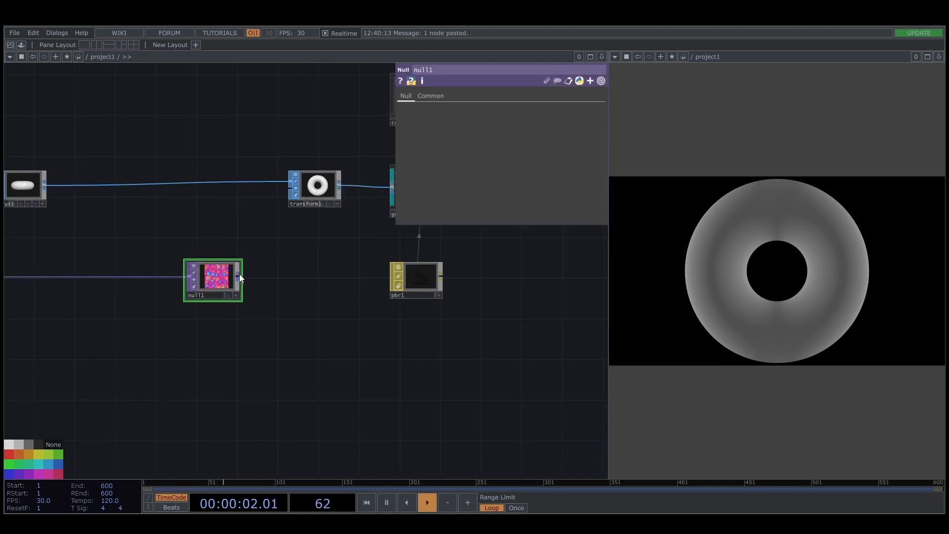
pyautogui.moveTo(239, 276); pyautogui.dragTo(310, 259)
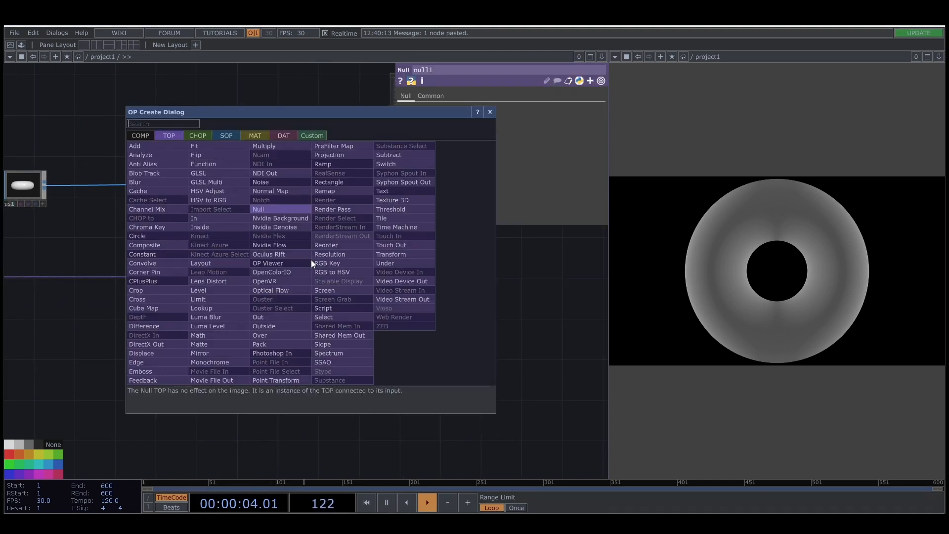
pyautogui.click(267, 209)
pyautogui.click(315, 252)
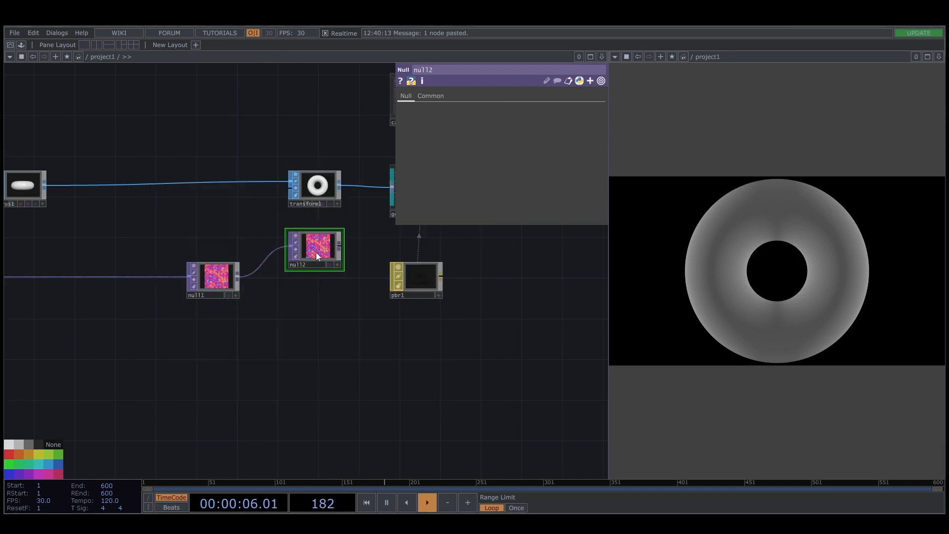
pyautogui.hotkey('ctrl', 'c')
pyautogui.hotkey('ctrl', 'v')
pyautogui.hotkey('ctrl', 'v')
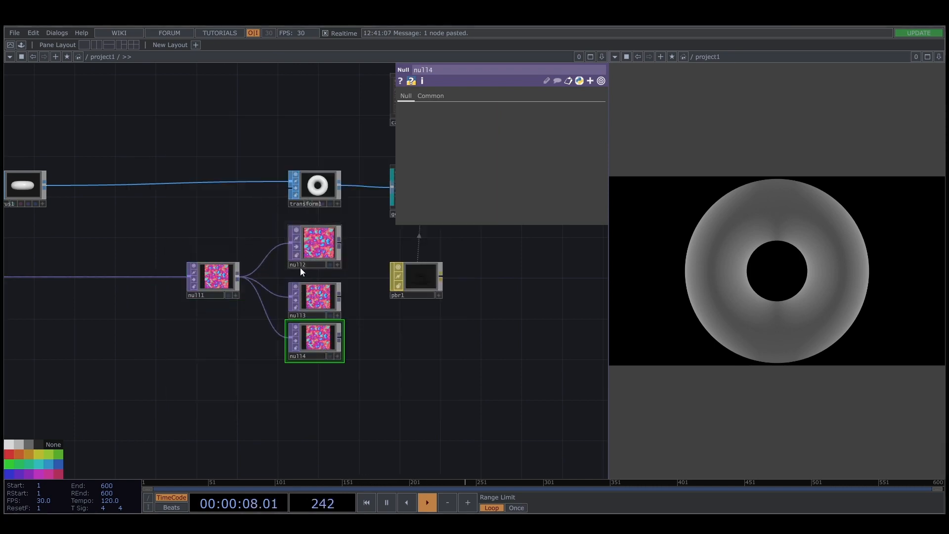
# Rename the three branched Null TOPs, from upper to lower, as color, normal and height.
pyautogui.doubleClick(301, 266)
pyautogui.write('color')
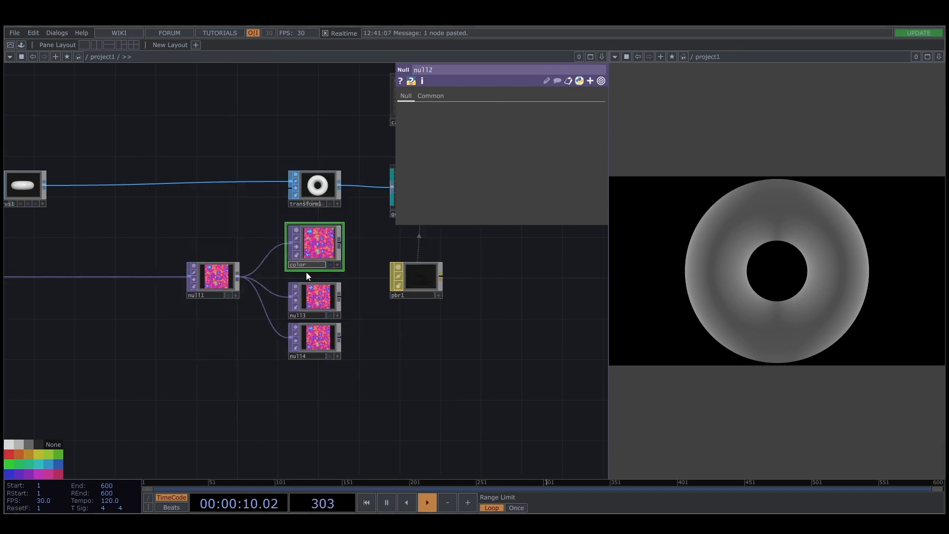
pyautogui.doubleClick(312, 315)
pyautogui.write('norm')
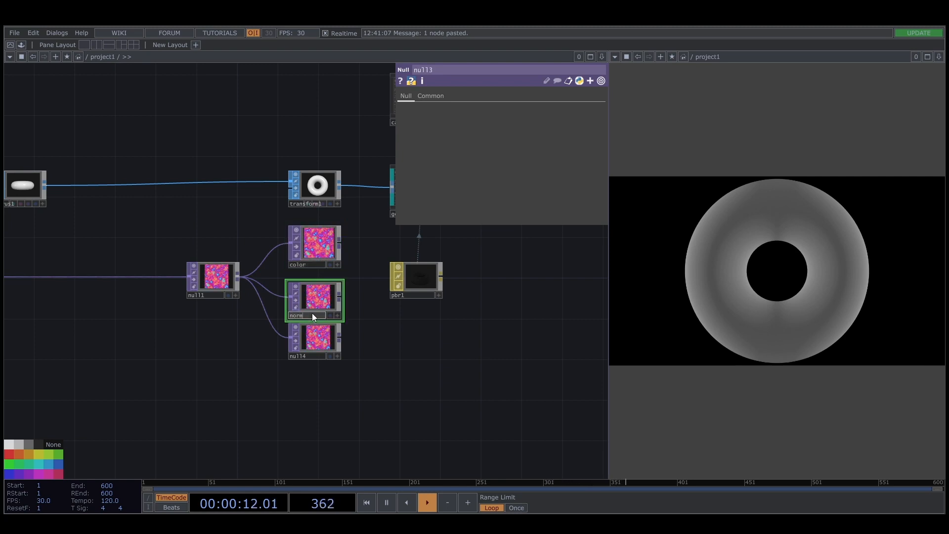
pyautogui.write('al')
pyautogui.doubleClick(299, 356)
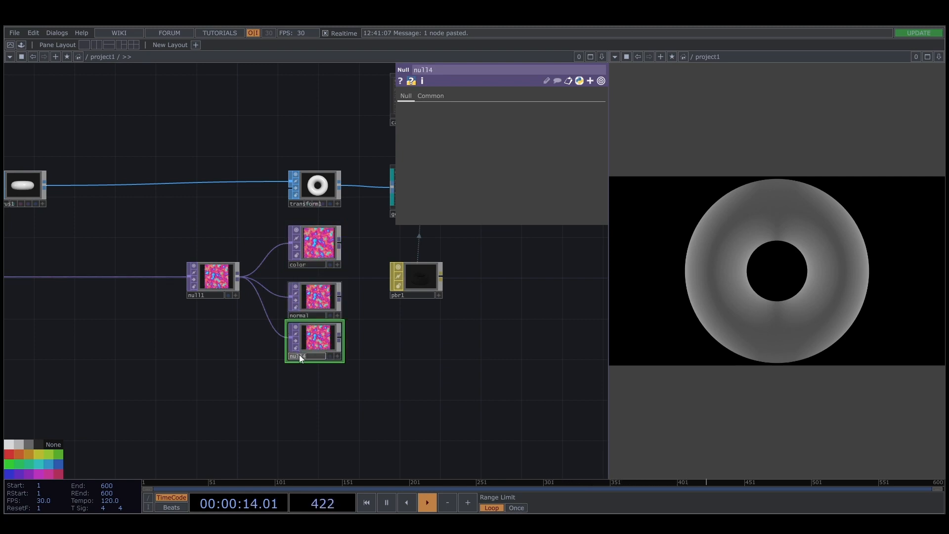
pyautogui.write('height')
pyautogui.press('Return')
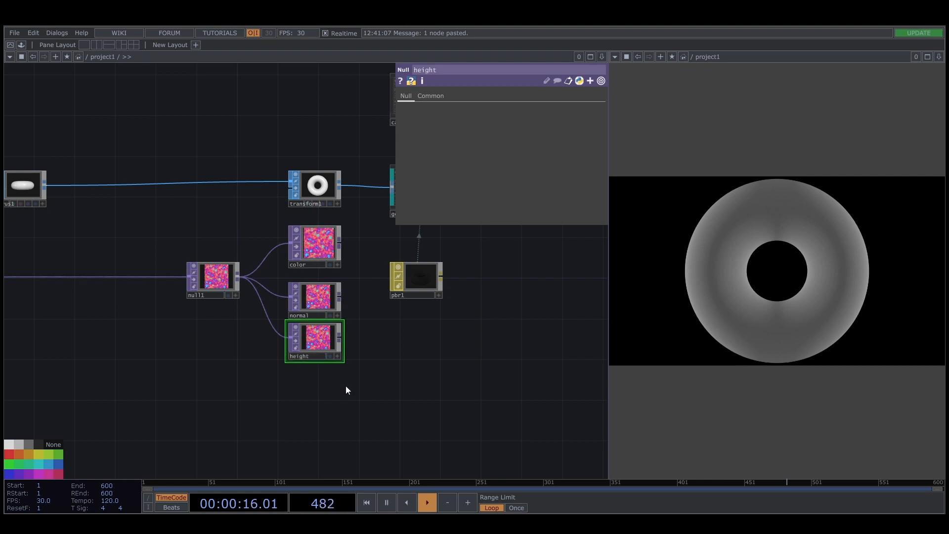
# Move null1 back for room and insert a Normal Map TOP on the wire between null1 and normal.
pyautogui.scroll(6, 232, 278)
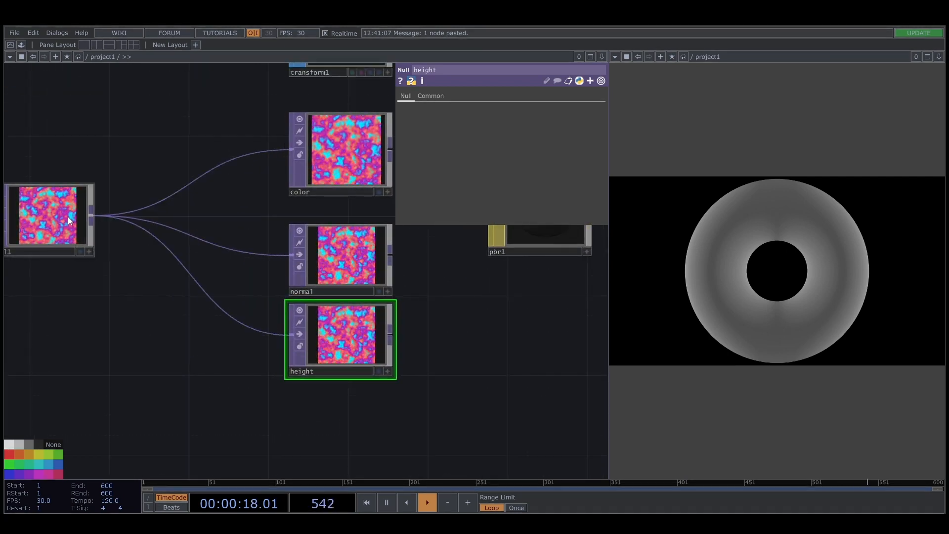
pyautogui.moveTo(69, 221); pyautogui.dragTo(29, 221)
pyautogui.rightClick(215, 241)
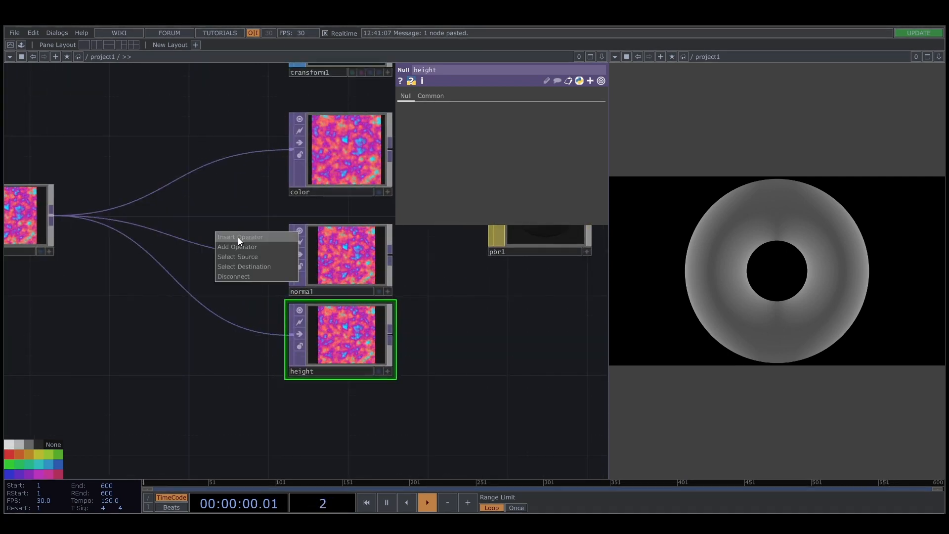
pyautogui.click(238, 237)
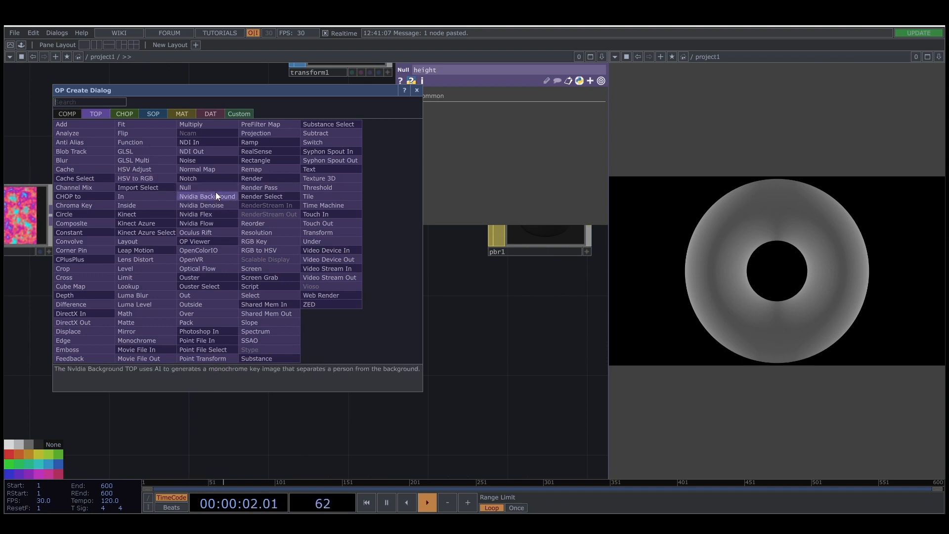
pyautogui.click(212, 170)
pyautogui.click(214, 263)
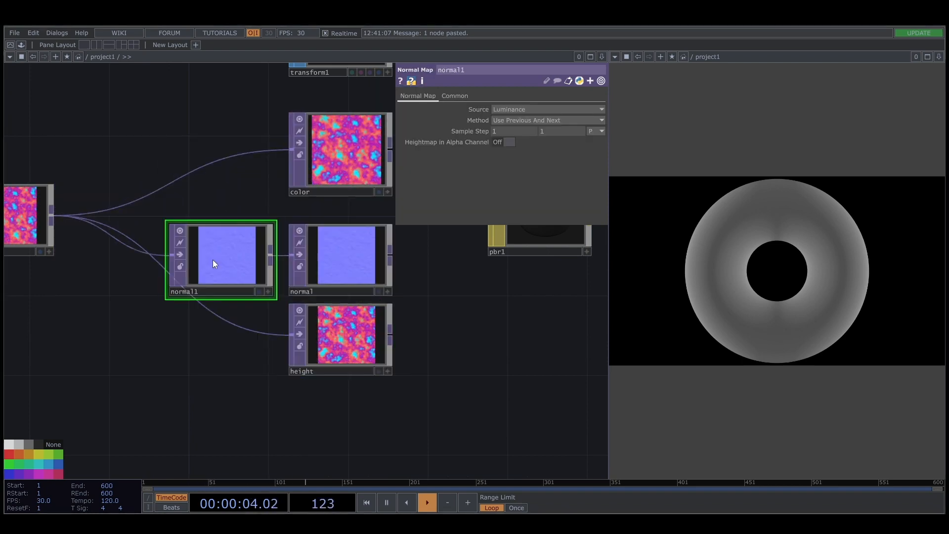
# Insert a Monochrome TOP on the wire between null1 and height, placed below normal1.
pyautogui.rightClick(243, 329)
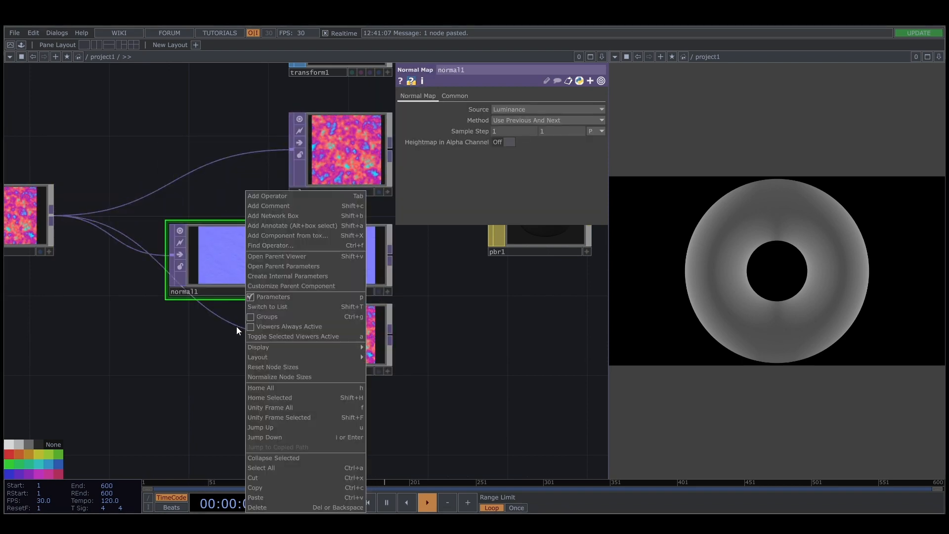
pyautogui.press('Escape')
pyautogui.rightClick(239, 324)
pyautogui.click(268, 317)
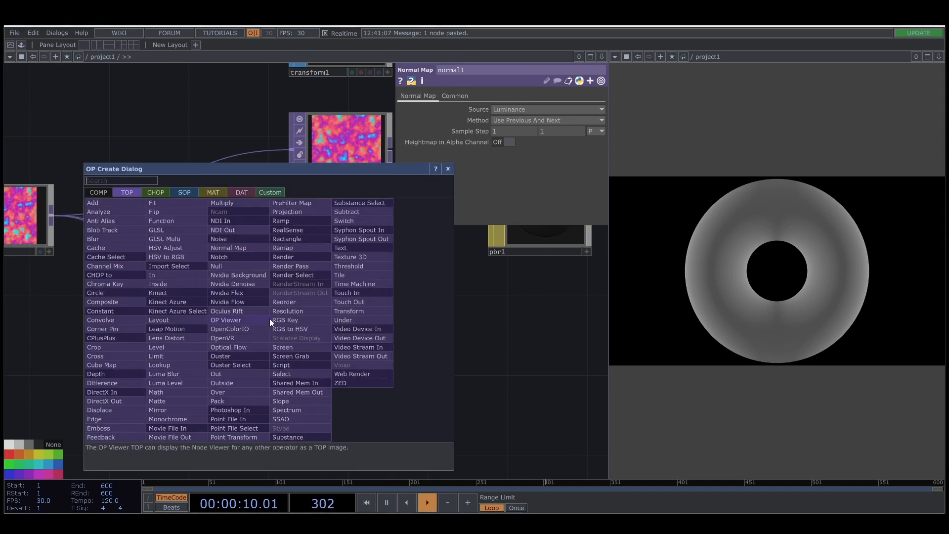
pyautogui.click(168, 419)
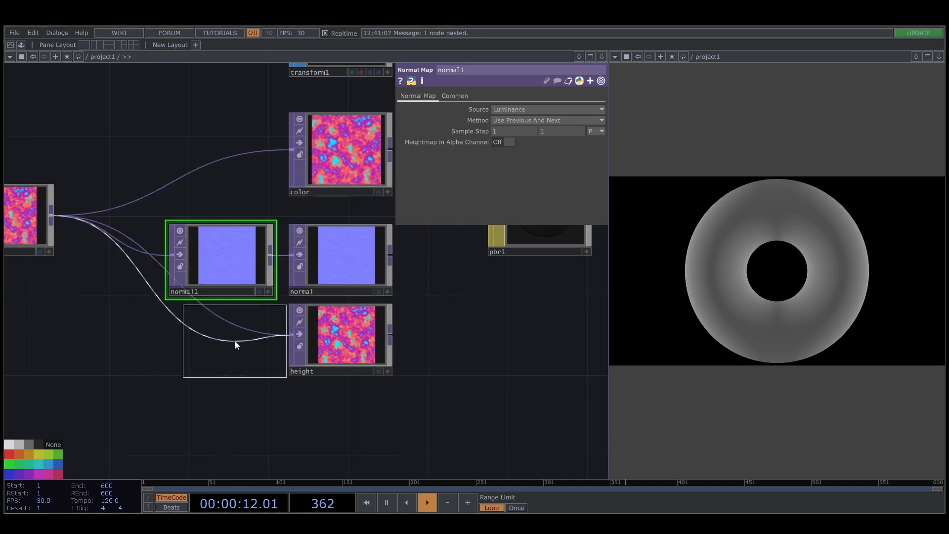
pyautogui.click(222, 344)
# Assign color as pbr1's Base Color Map and normal as its Normal Map, then enable the height map and assign height to it.
pyautogui.moveTo(448, 391); pyautogui.dragTo(297, 440)
pyautogui.click(365, 254)
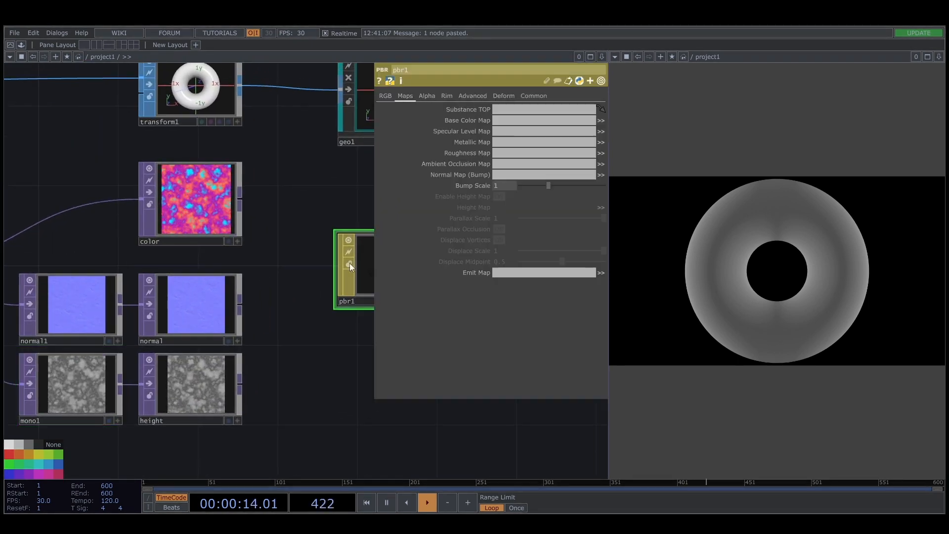
pyautogui.moveTo(205, 198); pyautogui.dragTo(519, 120)
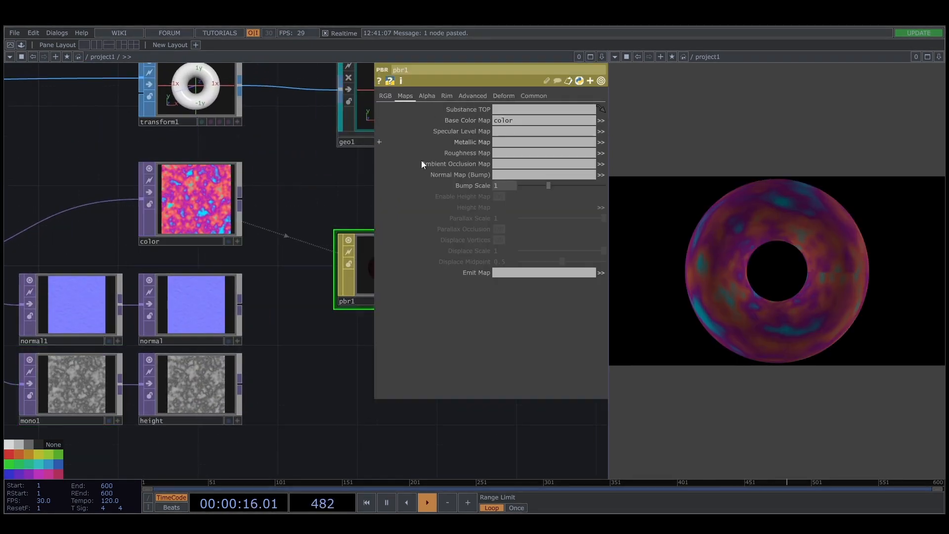
pyautogui.moveTo(204, 307); pyautogui.dragTo(510, 176)
pyautogui.click(511, 197)
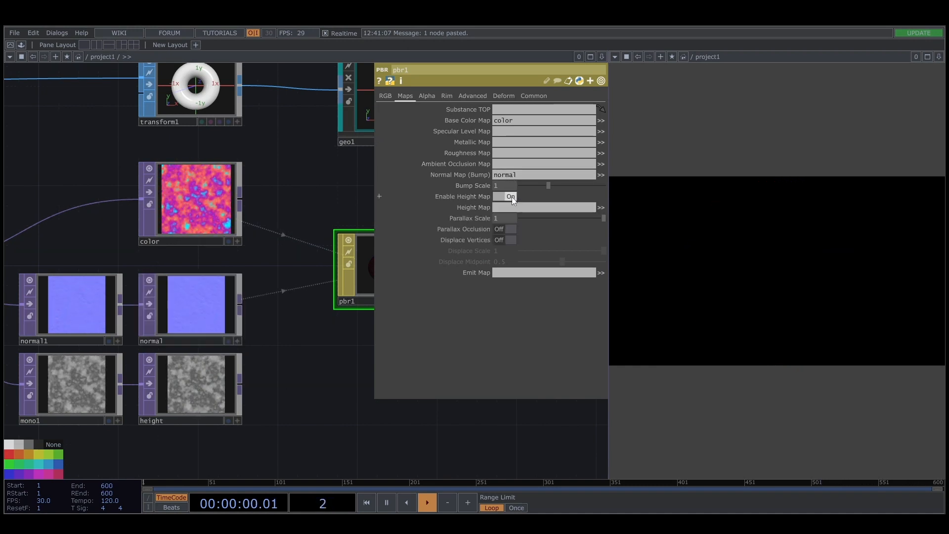
pyautogui.moveTo(192, 383); pyautogui.dragTo(523, 210)
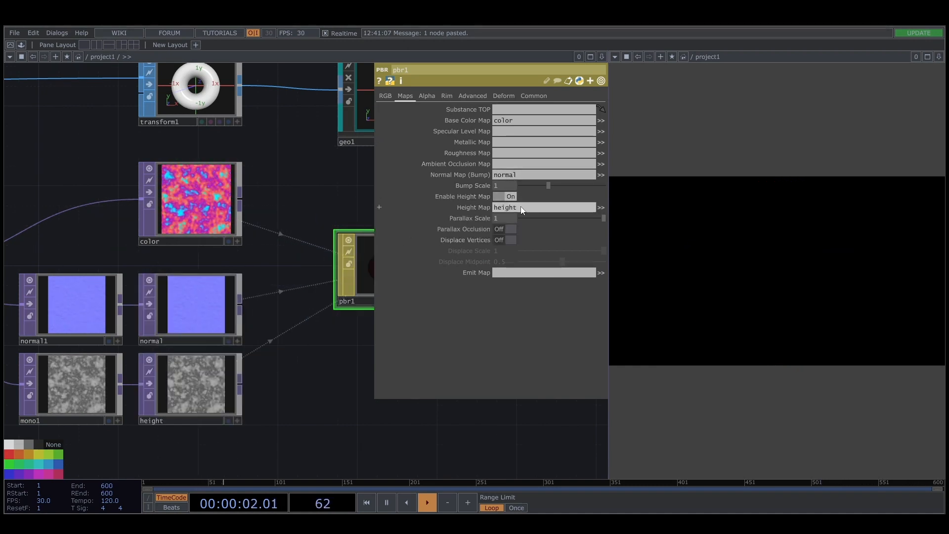
# Read render1's warning, move transform1 back, and insert an Attribute Create SOP between transform1 and geo1.
pyautogui.scroll(-5, 205, 313)
pyautogui.scroll(2, 307, 297)
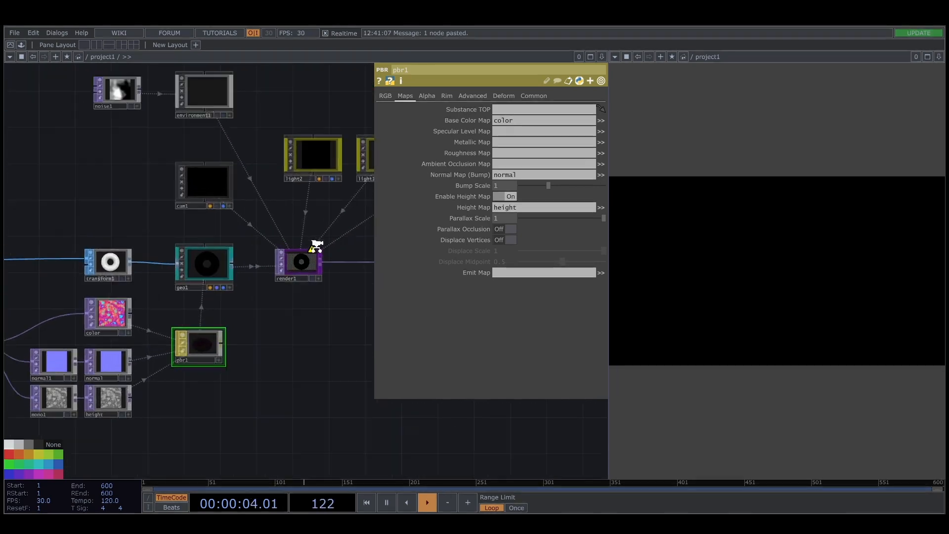
pyautogui.scroll(4, 316, 246)
pyautogui.middleClick(302, 262)
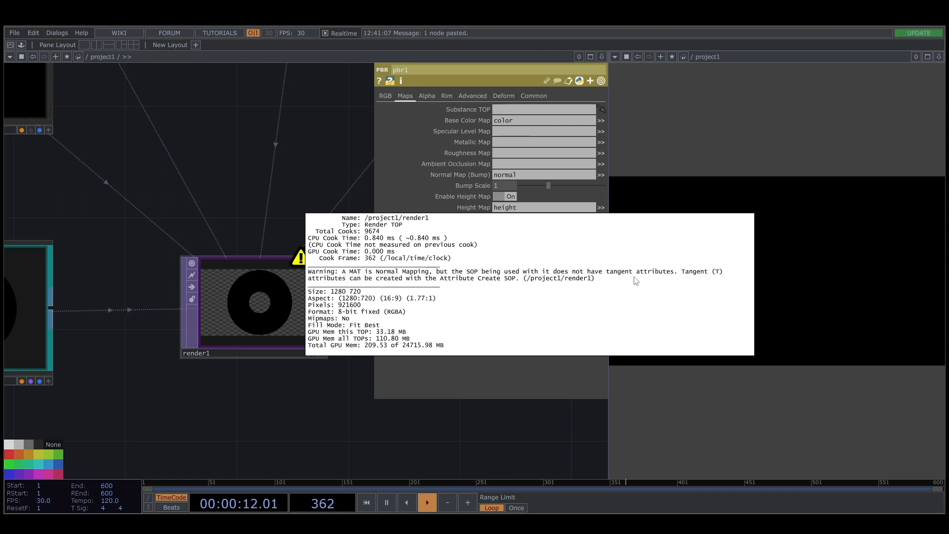
pyautogui.scroll(-4, 248, 228)
pyautogui.moveTo(274, 326); pyautogui.dragTo(396, 330)
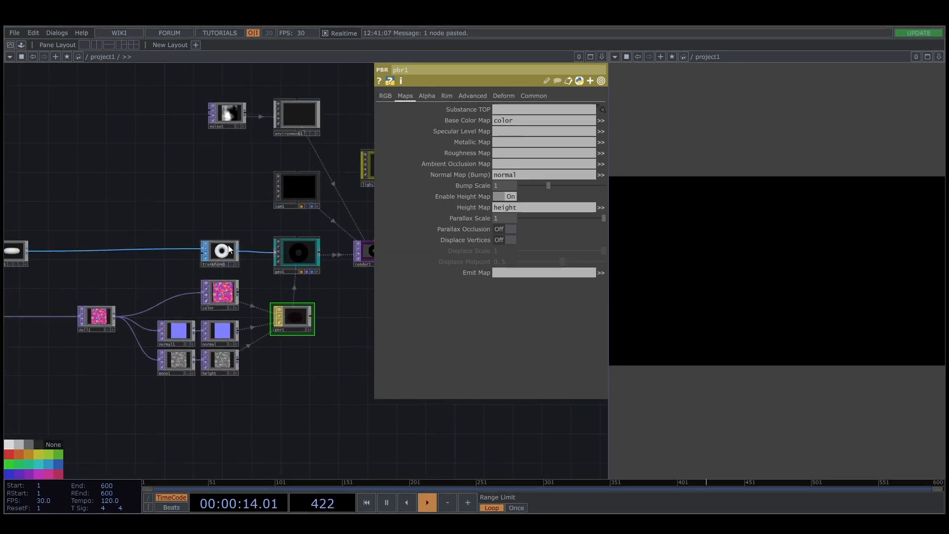
pyautogui.moveTo(229, 248); pyautogui.dragTo(141, 251)
pyautogui.scroll(2, 223, 251)
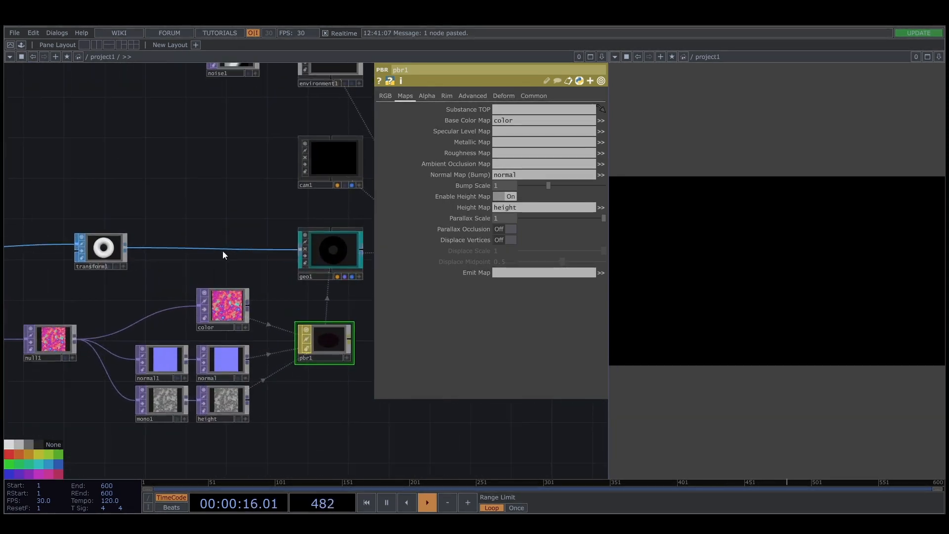
pyautogui.rightClick(225, 250)
pyautogui.click(243, 239)
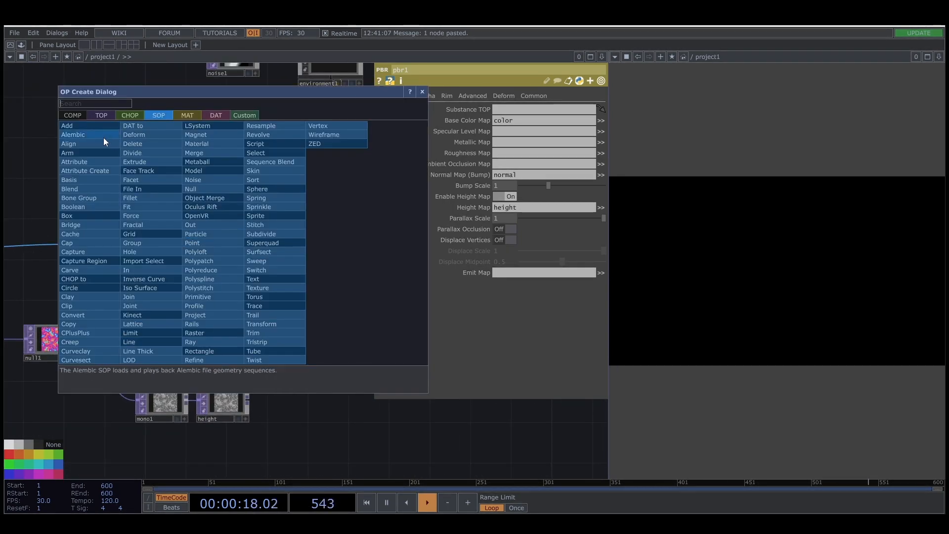
pyautogui.click(101, 170)
pyautogui.click(212, 252)
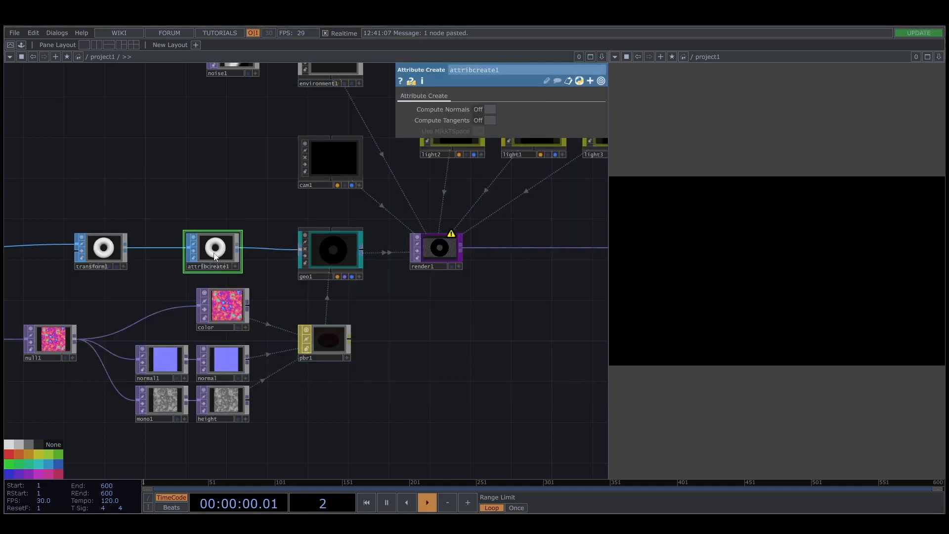
# Turn on Compute Normals and Compute Tangents for attribcreate1 and shift the node slightly closer to geo1.
pyautogui.click(492, 109)
pyautogui.click(492, 120)
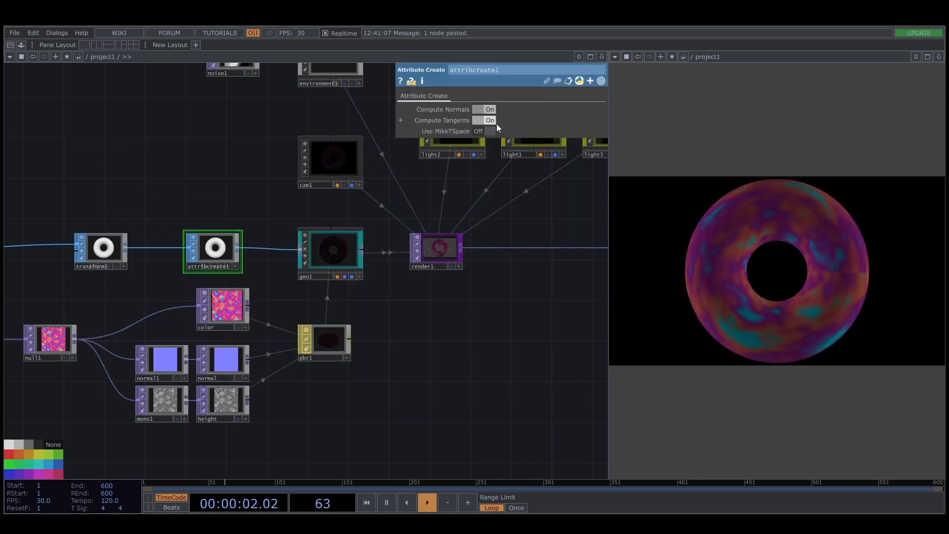
pyautogui.moveTo(203, 253); pyautogui.dragTo(212, 253)
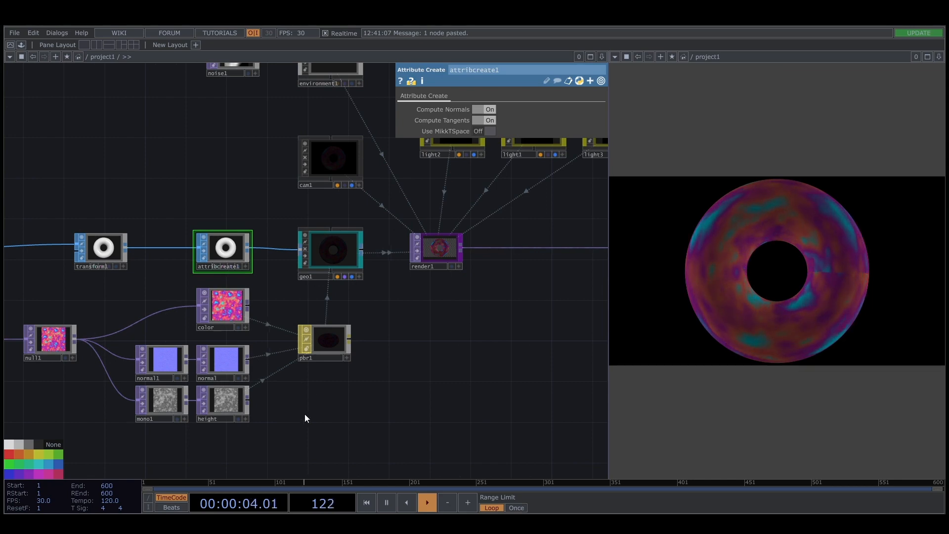
# Turn on Displace Vertices for pbr1 and set Displace Scale to 1 and Displace Midpoint to 0.47.
pyautogui.moveTo(305, 414); pyautogui.dragTo(330, 341)
pyautogui.click(343, 298)
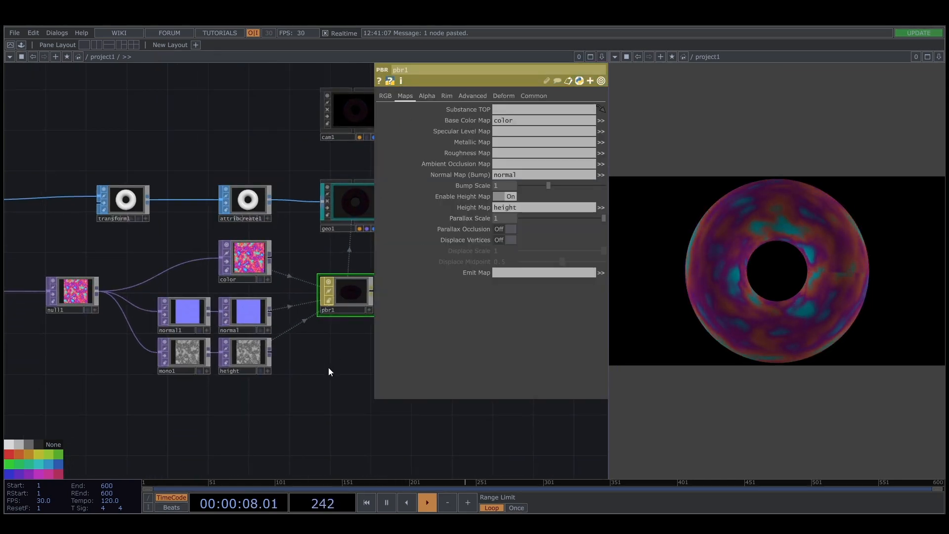
pyautogui.moveTo(329, 367); pyautogui.dragTo(327, 364)
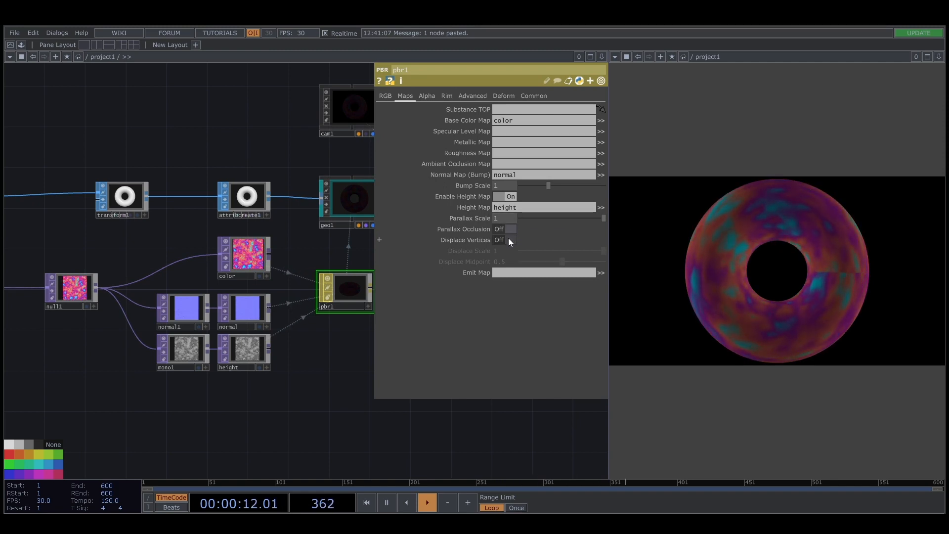
pyautogui.click(509, 239)
pyautogui.moveTo(603, 251); pyautogui.dragTo(574, 261)
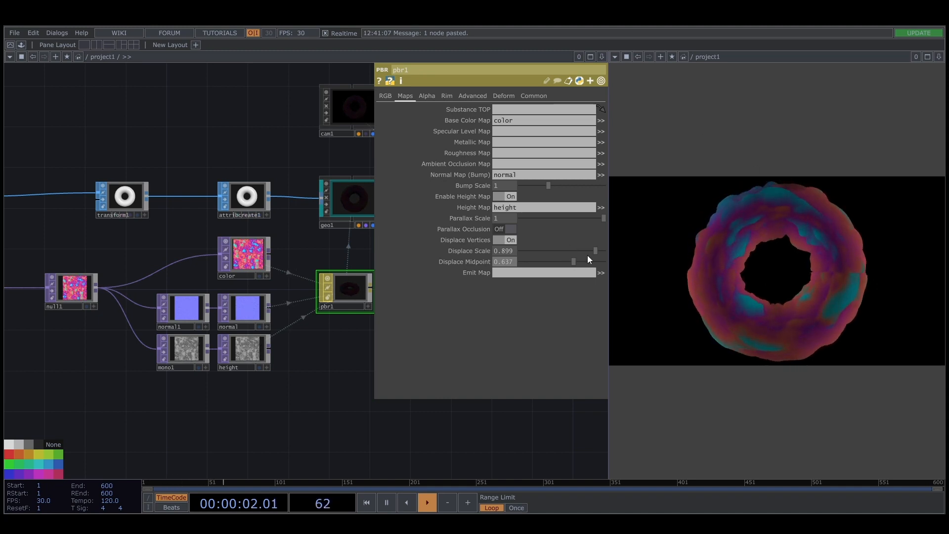
pyautogui.moveTo(596, 250); pyautogui.dragTo(567, 259)
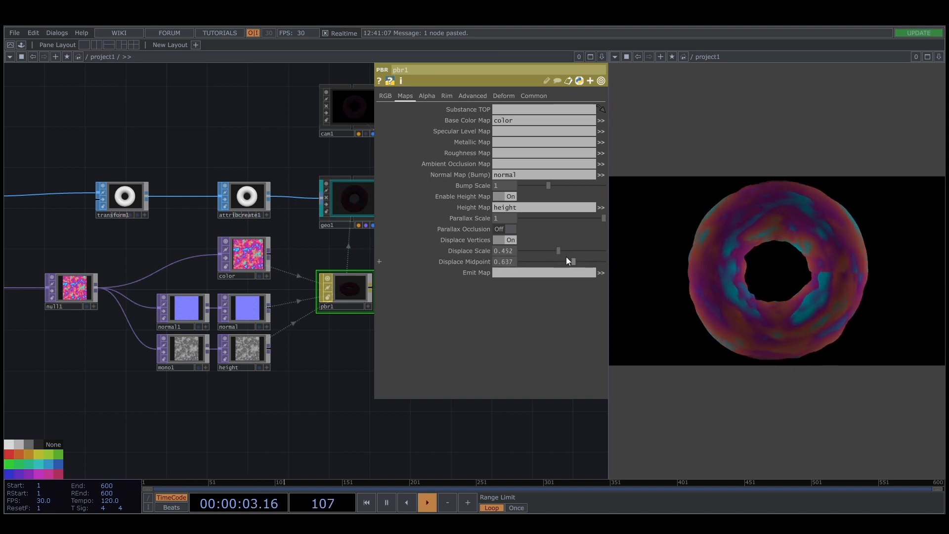
pyautogui.click(605, 251)
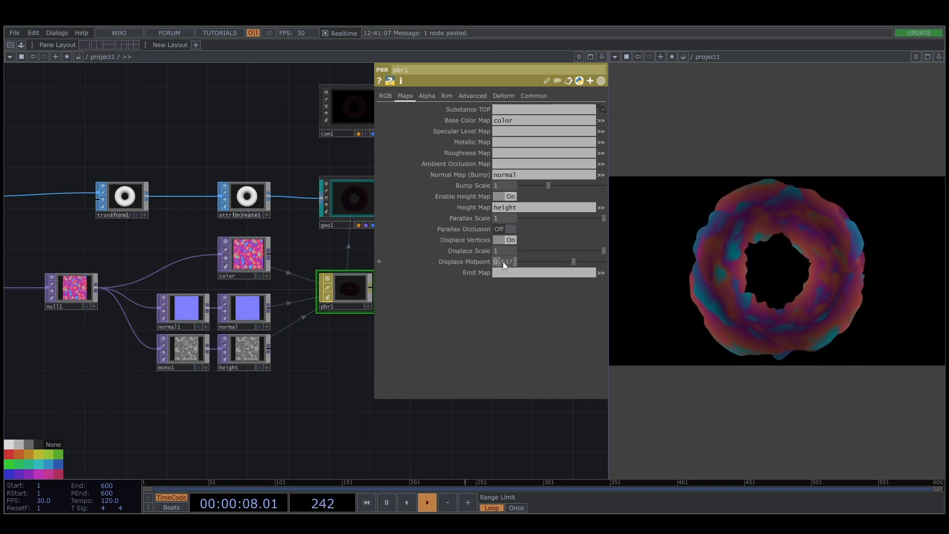
pyautogui.write('47')
pyautogui.click(296, 397)
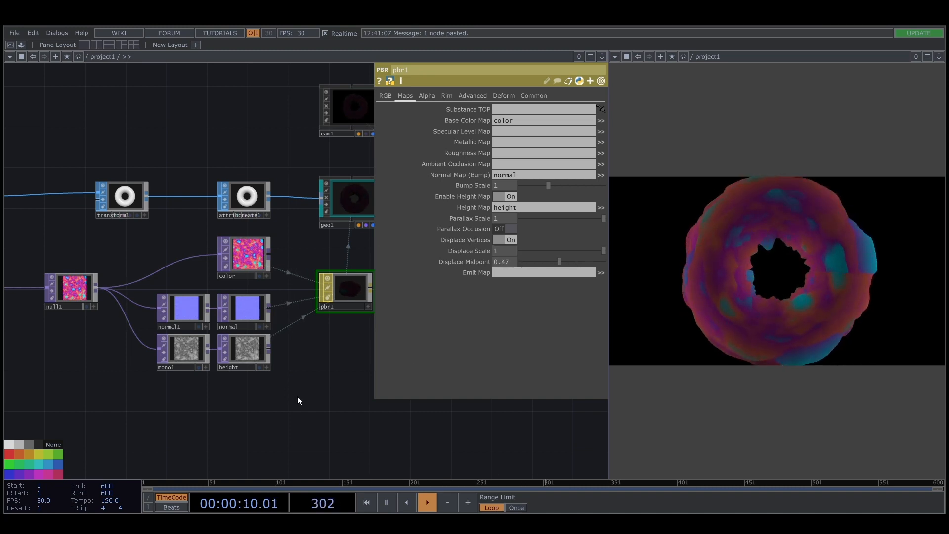
# Move mono1 and null1 farther back toward lookup1 to make room before the height node.
pyautogui.scroll(2, 237, 348)
pyautogui.moveTo(159, 410); pyautogui.dragTo(278, 396)
pyautogui.scroll(-4, 256, 388)
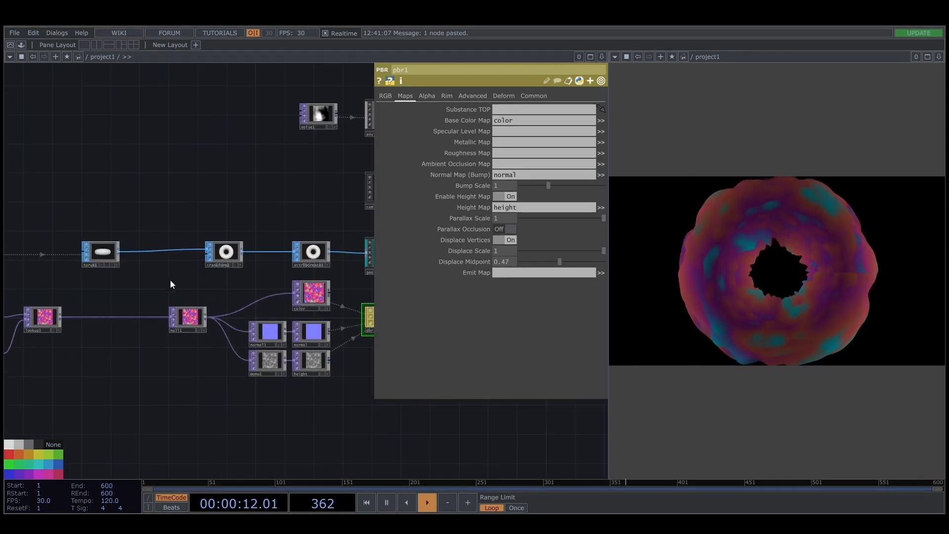
pyautogui.moveTo(240, 366); pyautogui.dragTo(218, 366)
pyautogui.moveTo(188, 317); pyautogui.dragTo(145, 317)
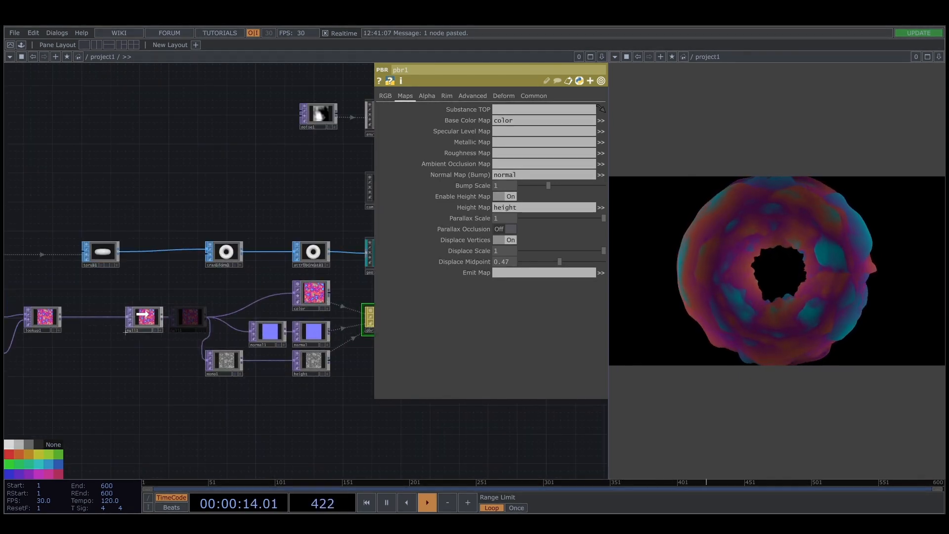
# Insert a Level TOP on the wire between mono1 and height, placed below normal1.
pyautogui.rightClick(264, 359)
pyautogui.click(277, 350)
pyautogui.write('leve')
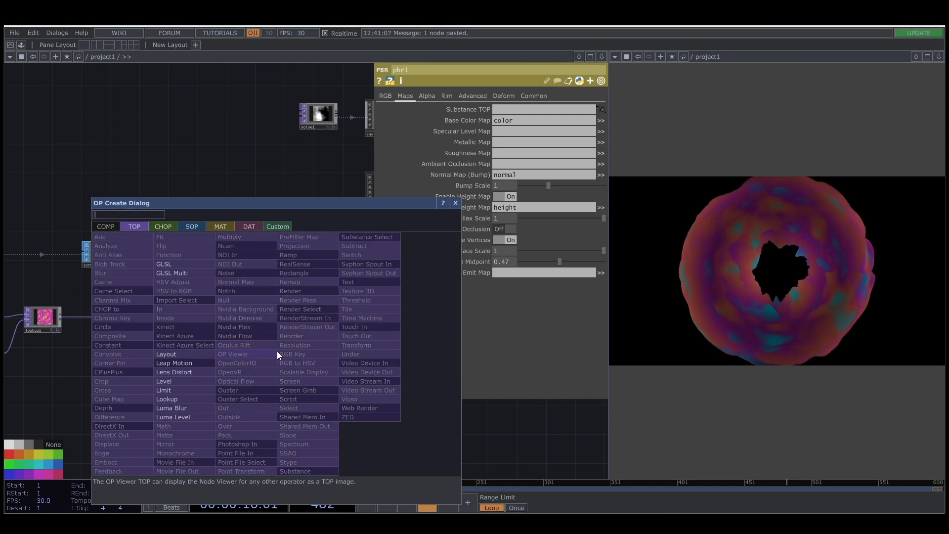
pyautogui.click(170, 381)
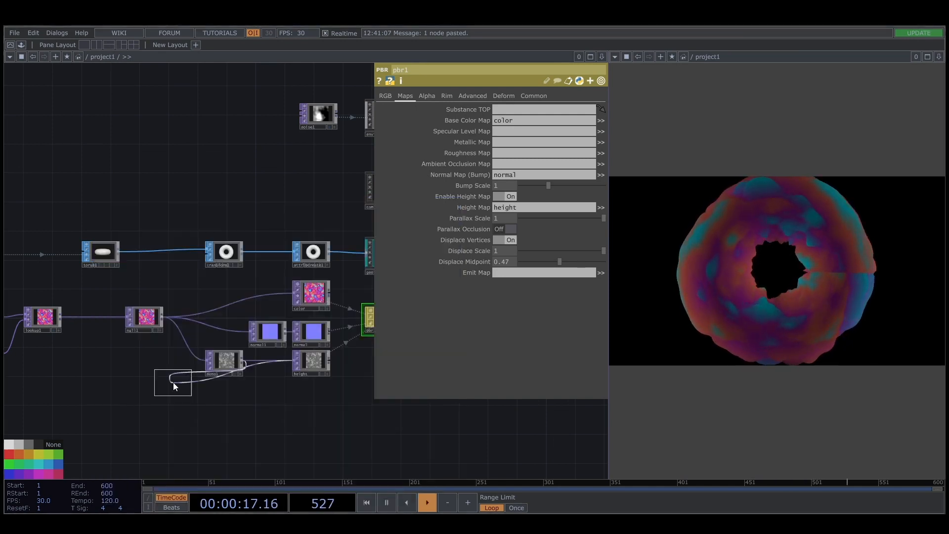
pyautogui.click(265, 364)
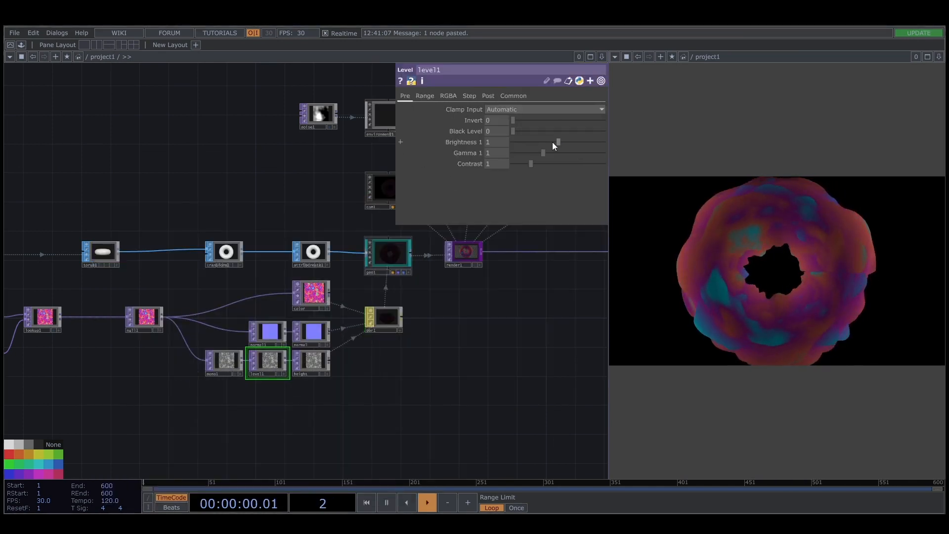
# Try brightness 0.92, gamma 1.28 and contrast 1.71 on level1, and reset all three to 1.
pyautogui.moveTo(550, 143)
pyautogui.mouseDown()
pyautogui.moveTo(535, 143)
pyautogui.moveTo(574, 164)
pyautogui.moveTo(547, 172)
pyautogui.moveTo(564, 140)
pyautogui.moveTo(553, 157)
pyautogui.mouseUp()
pyautogui.scroll(5, 260, 360)
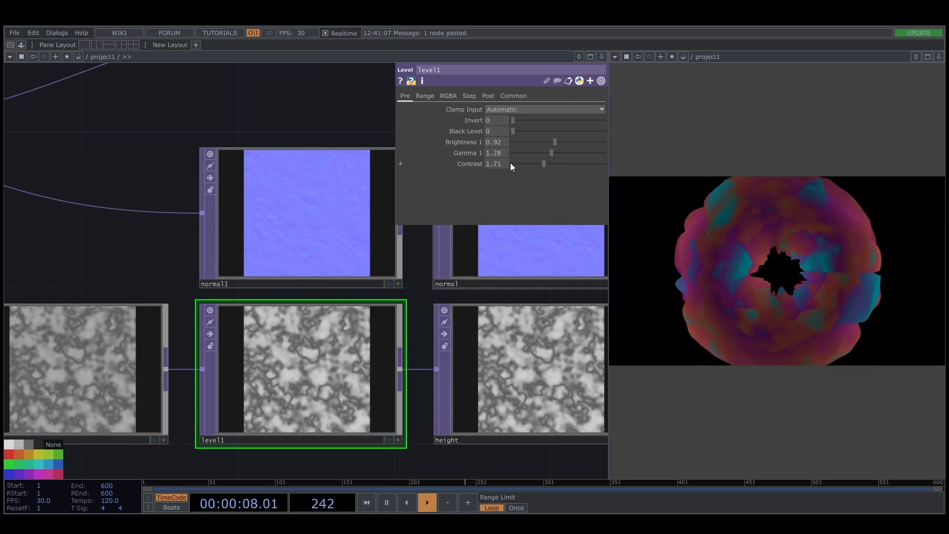
pyautogui.click(494, 164)
pyautogui.write('1')
pyautogui.click(494, 153)
pyautogui.write('1')
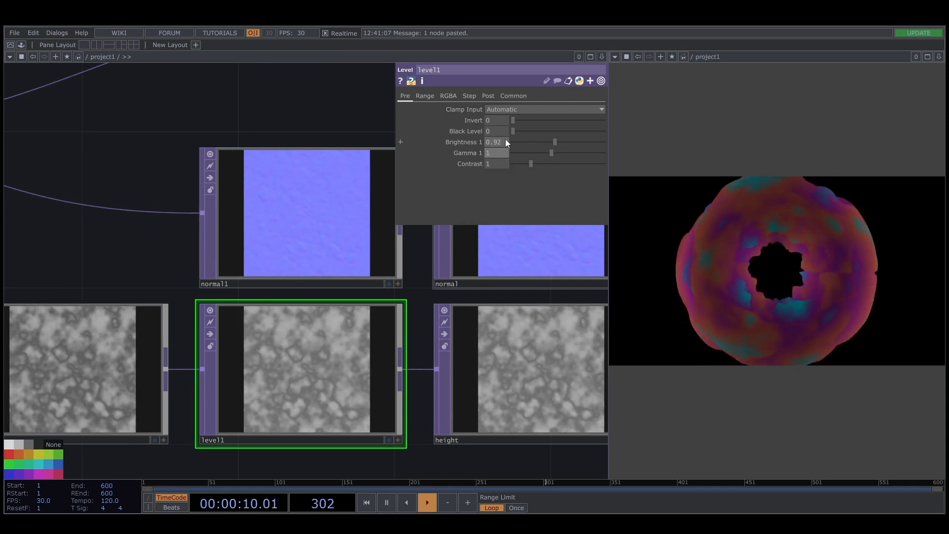
pyautogui.click(505, 140)
pyautogui.write('1')
pyautogui.scroll(-5, 275, 339)
pyautogui.click(283, 396)
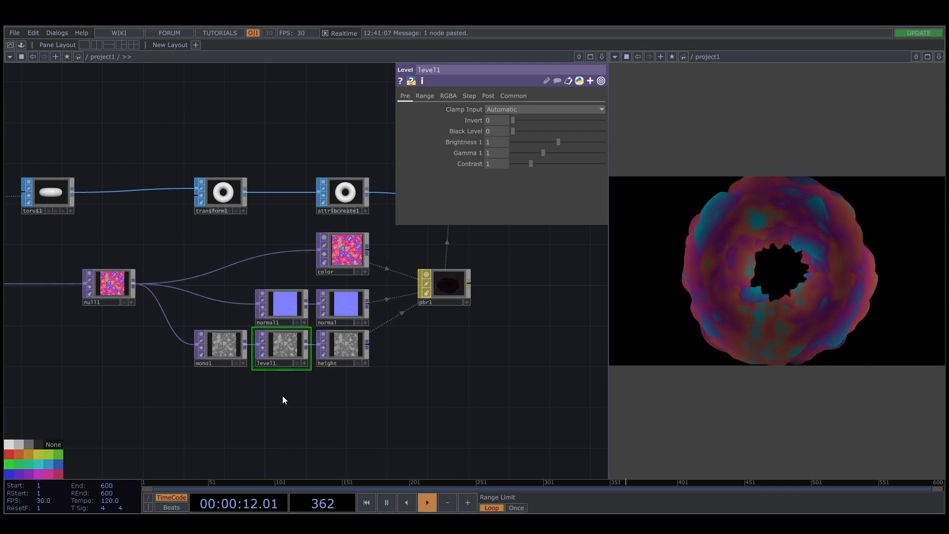
# Move noise2, lookup1 and both ramp nodes together farther away from null1.
pyautogui.press('h')
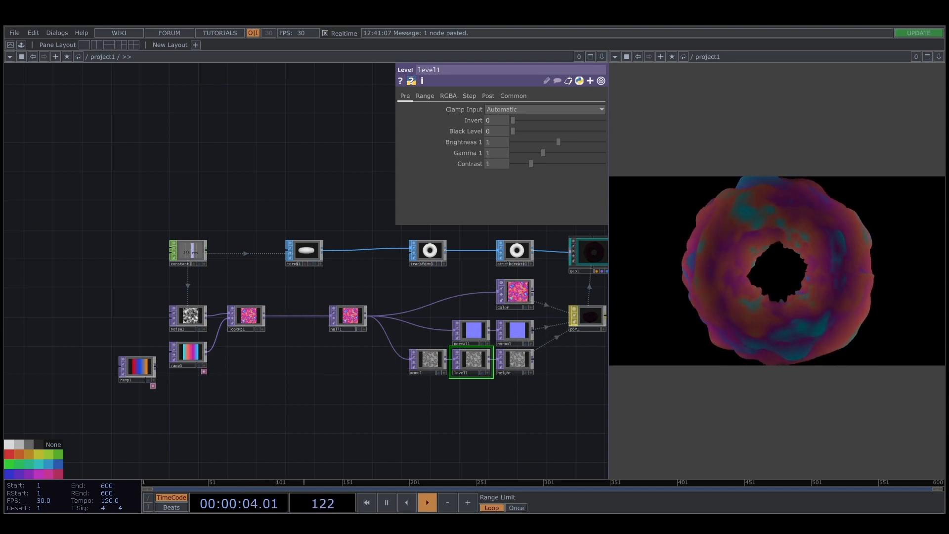
pyautogui.scroll(-2, 331, 394)
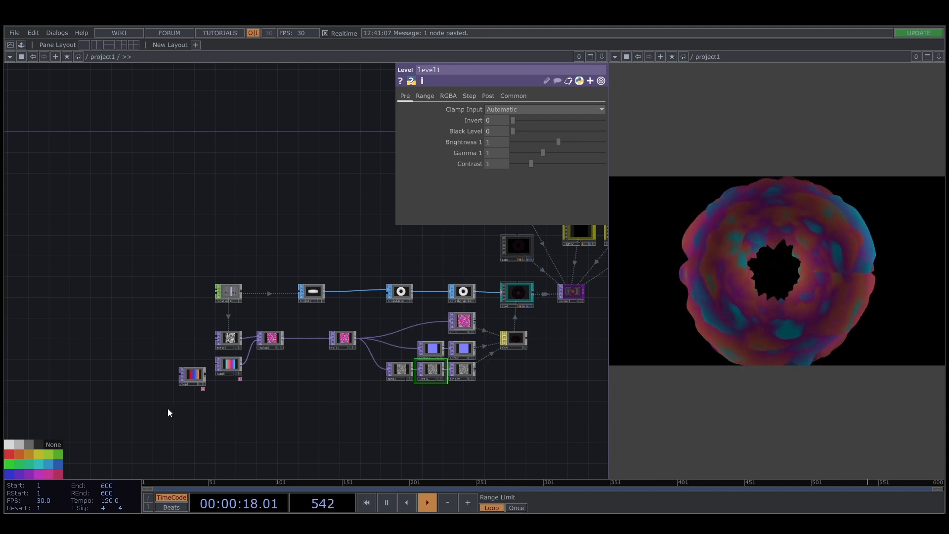
pyautogui.moveTo(168, 409); pyautogui.dragTo(151, 339)
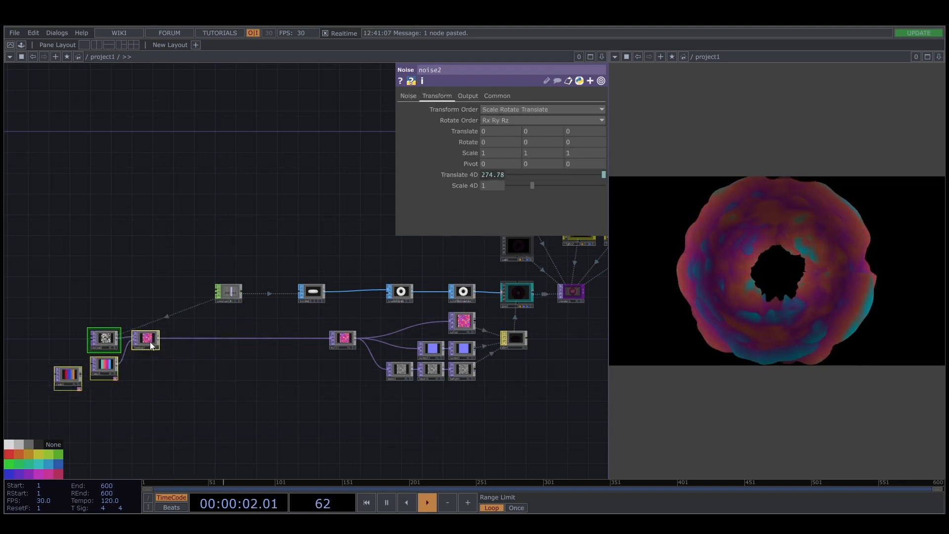
# Add a Ramp TOP branching from lookup1's output below the wire, with Combine with Input set to Set Resolution Only.
pyautogui.scroll(2, 150, 341)
pyautogui.scroll(3, 195, 381)
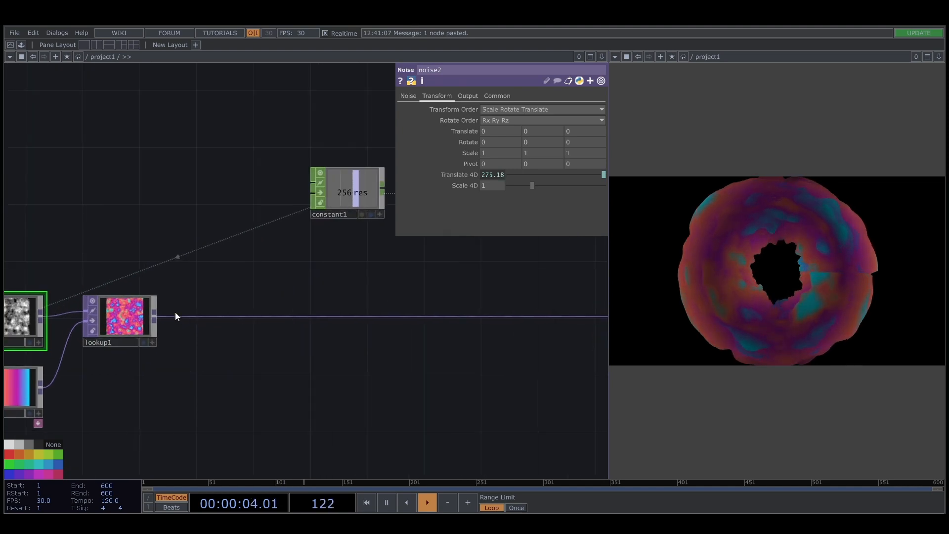
pyautogui.click(151, 313)
pyautogui.click(229, 393)
pyautogui.write('ra')
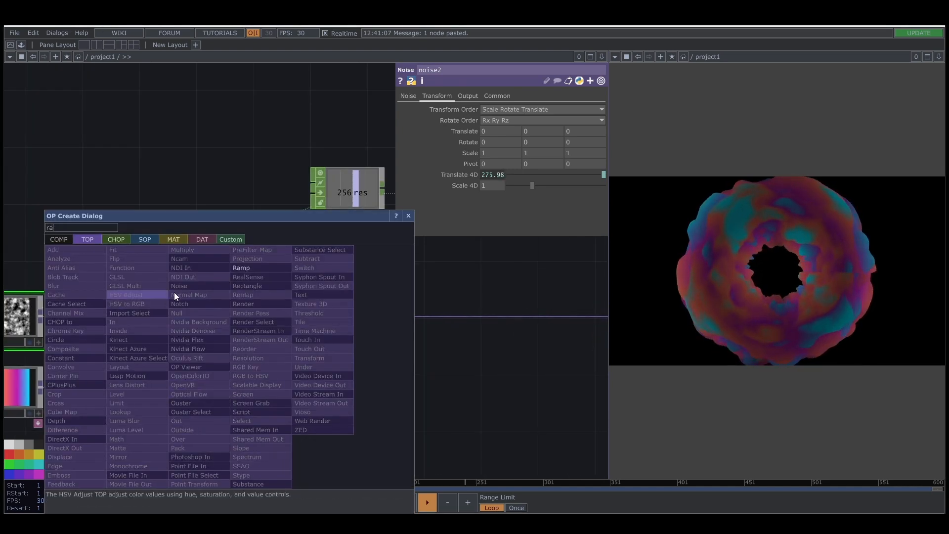
pyautogui.click(241, 267)
pyautogui.click(240, 381)
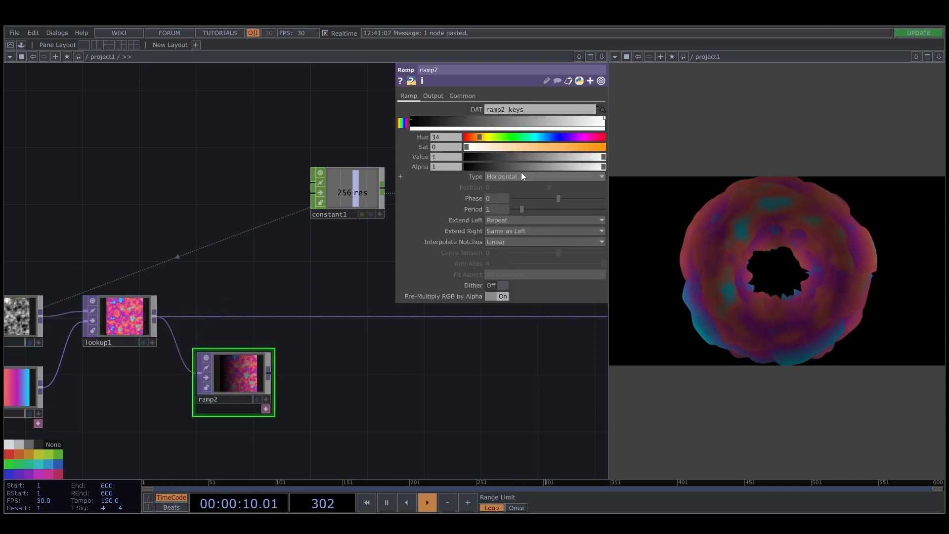
pyautogui.click(433, 96)
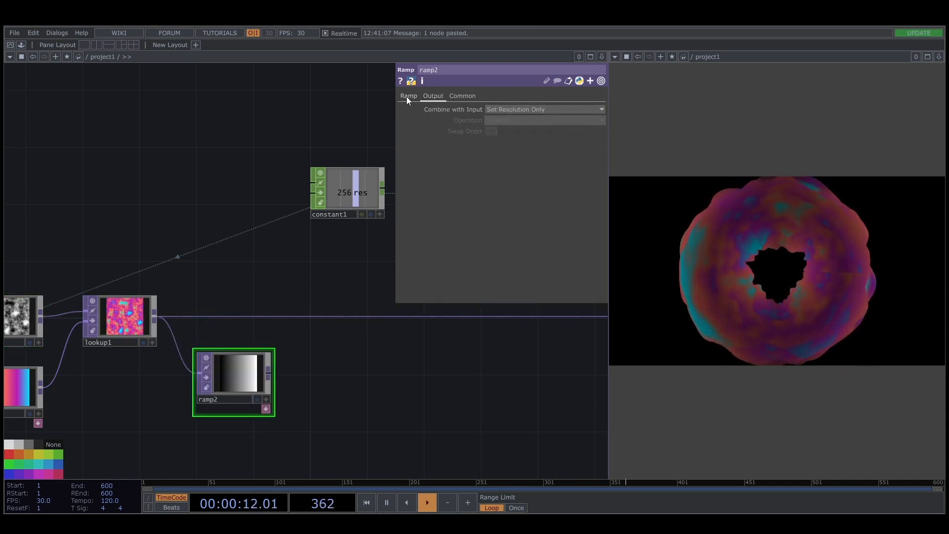
# Make ramp2 Circular with Extend Left set to Mirror and a Period of 0.35.
pyautogui.click(406, 96)
pyautogui.click(501, 177)
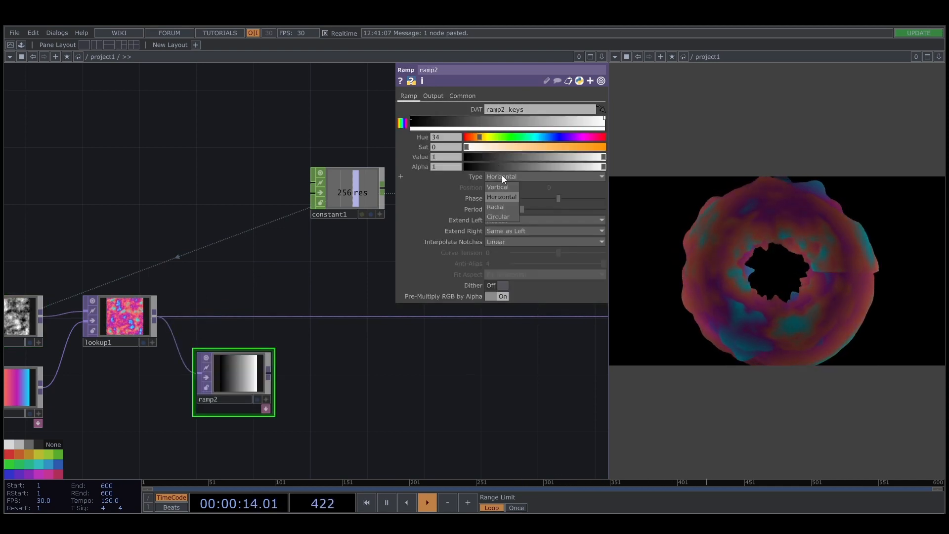
pyautogui.click(498, 217)
pyautogui.moveTo(514, 210); pyautogui.dragTo(518, 212)
pyautogui.click(503, 230)
pyautogui.click(493, 271)
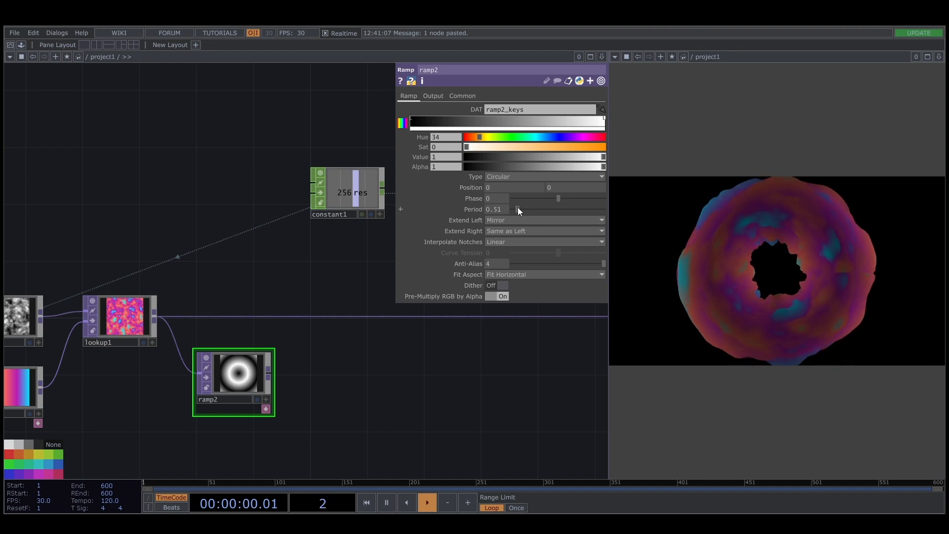
pyautogui.moveTo(518, 207); pyautogui.dragTo(516, 208)
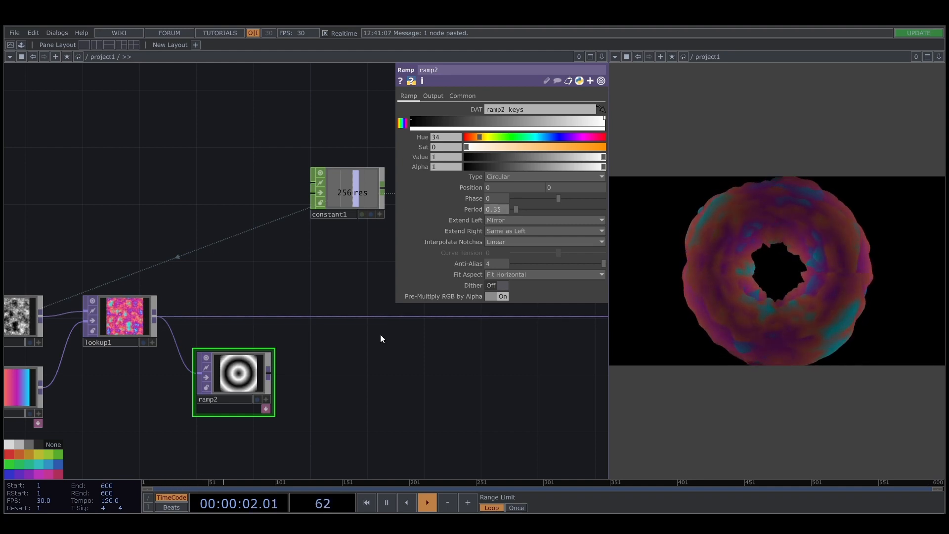
# Insert a Composite TOP on the wire between lookup1 and null1 and connect ramp2 as its second input.
pyautogui.moveTo(359, 316); pyautogui.dragTo(355, 312)
pyautogui.rightClick(356, 312)
pyautogui.click(379, 301)
pyautogui.write('co')
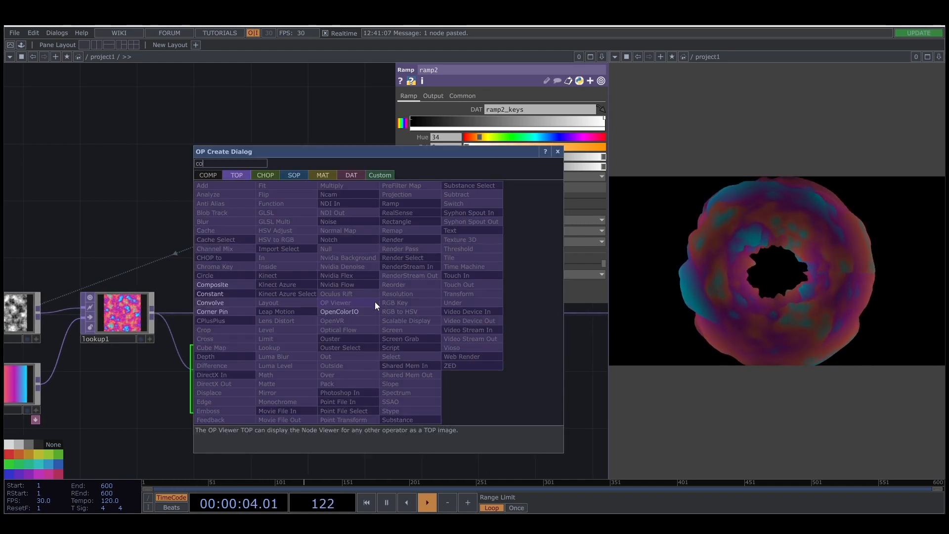
pyautogui.click(241, 285)
pyautogui.click(370, 313)
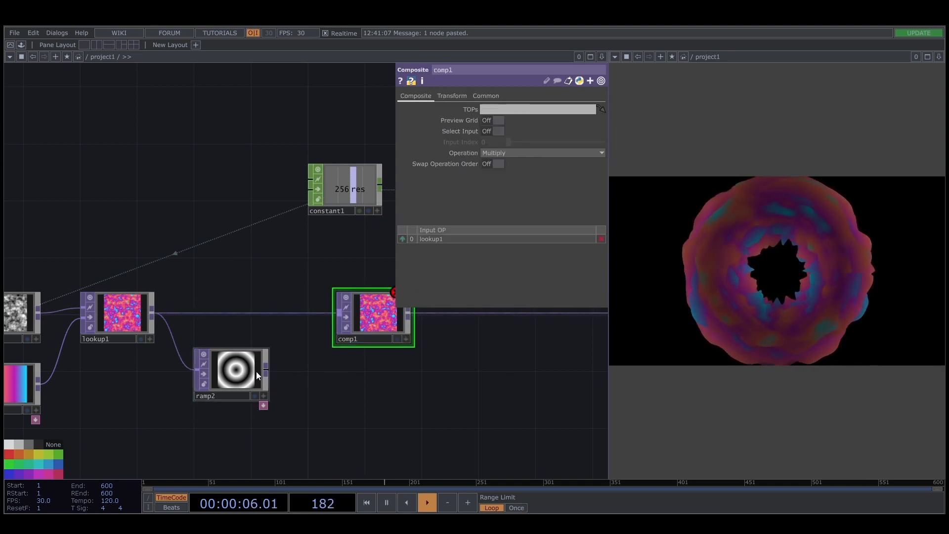
pyautogui.moveTo(289, 361); pyautogui.dragTo(332, 323)
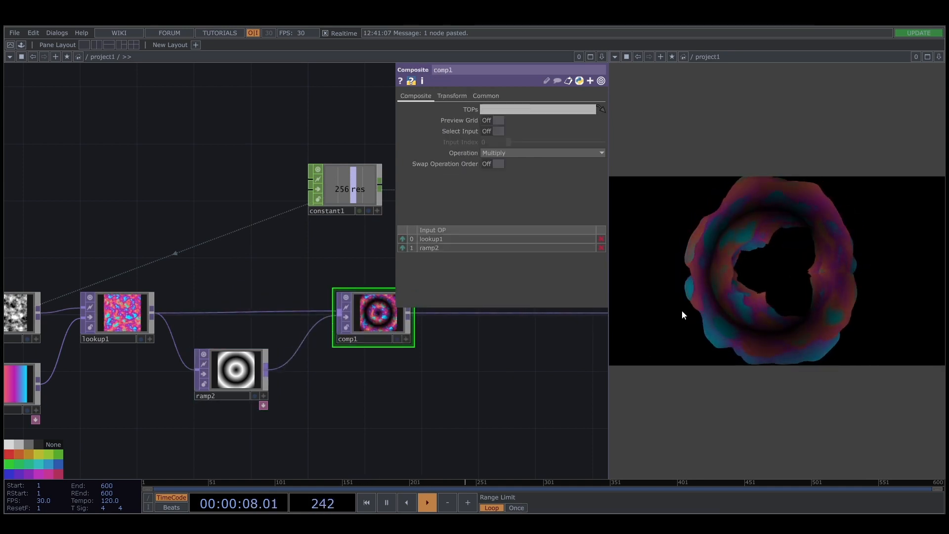
# Animate ramp2 by setting its Phase to the expression absTime.seconds * 0.5.
pyautogui.click(241, 357)
pyautogui.moveTo(559, 199)
pyautogui.mouseDown()
pyautogui.moveTo(504, 213)
pyautogui.moveTo(587, 197)
pyautogui.moveTo(545, 203)
pyautogui.mouseUp()
pyautogui.write('ab')
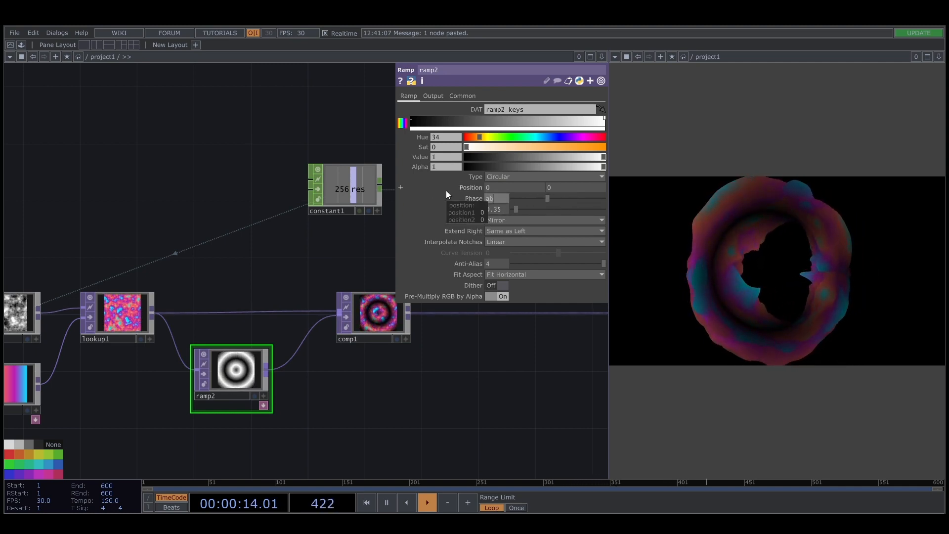
pyautogui.write('sTime.seconds')
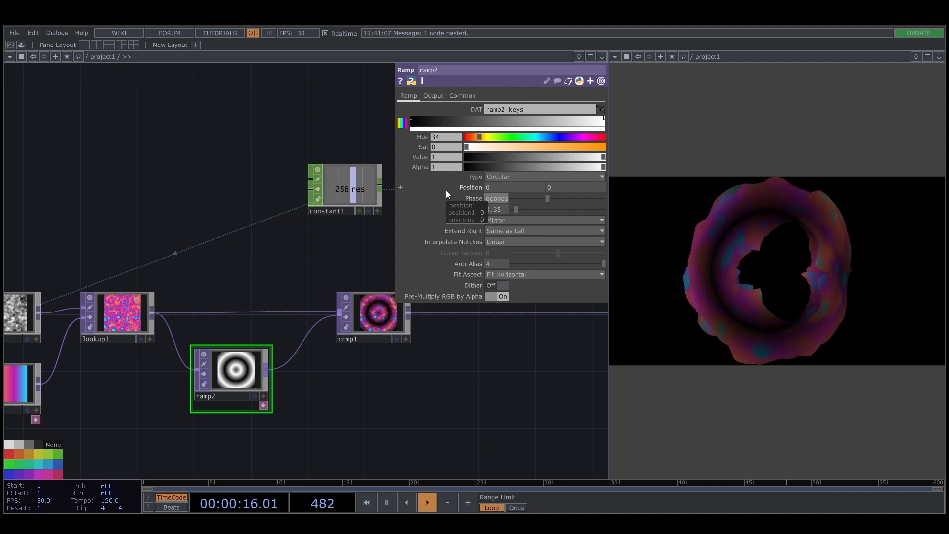
pyautogui.write(' * 0.5')
pyautogui.press('Return')
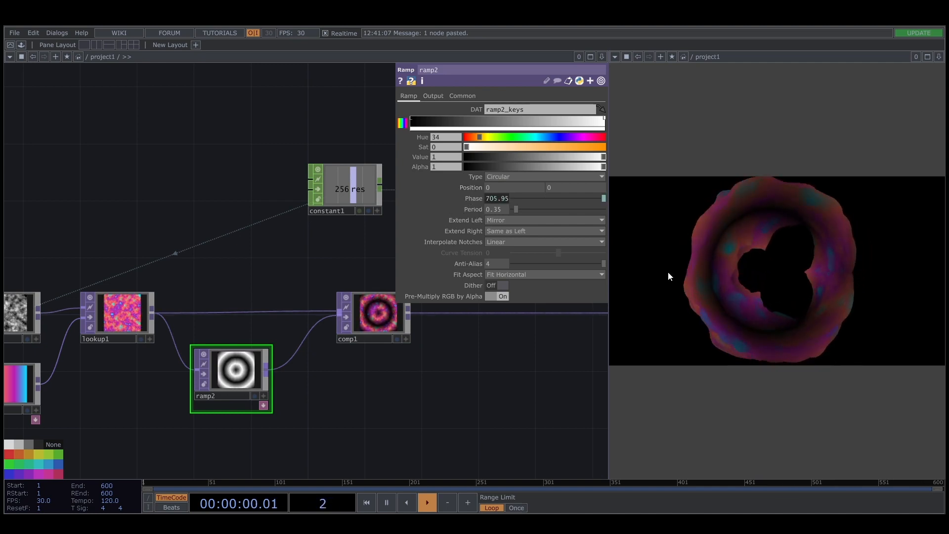
# Insert a Level TOP on the wire between render1 and the final out node.
pyautogui.scroll(-6, 497, 411)
pyautogui.scroll(-2, 499, 411)
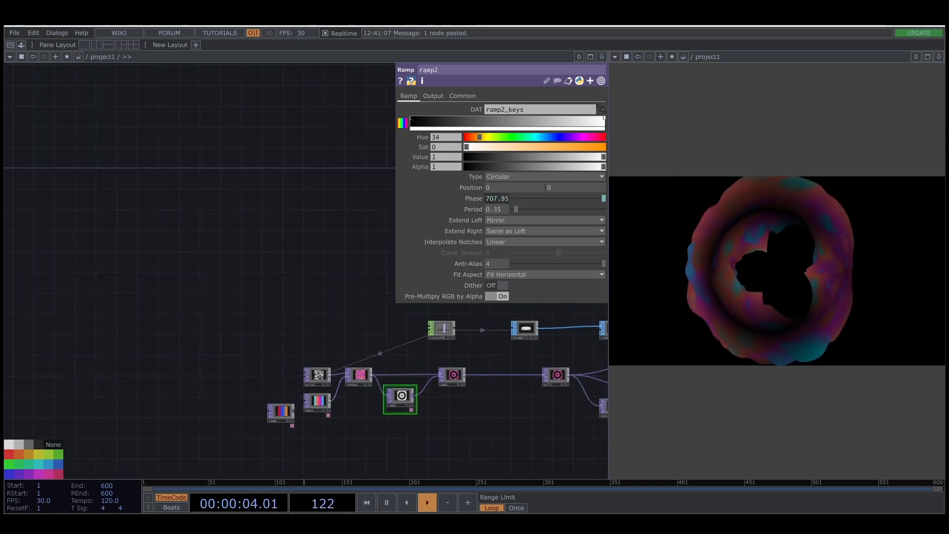
pyautogui.moveTo(517, 428); pyautogui.dragTo(237, 421)
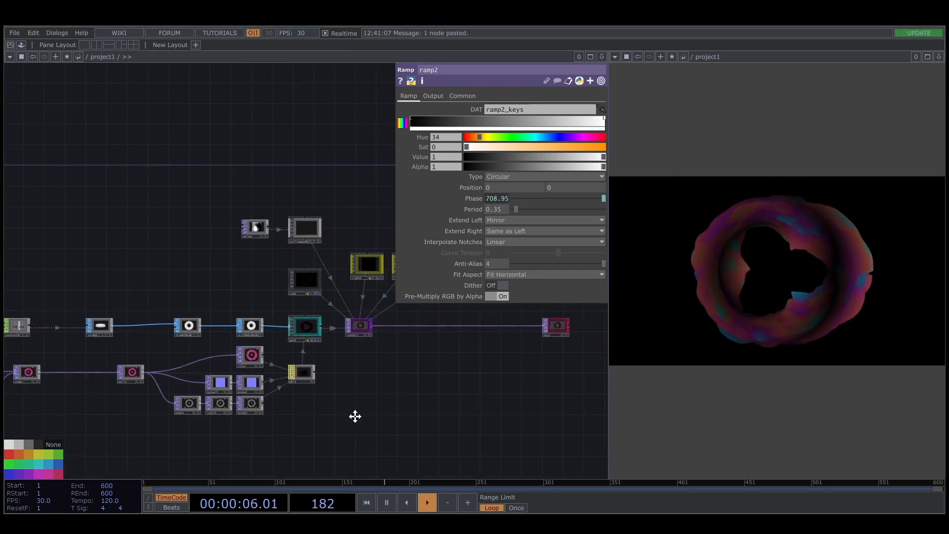
pyautogui.rightClick(350, 341)
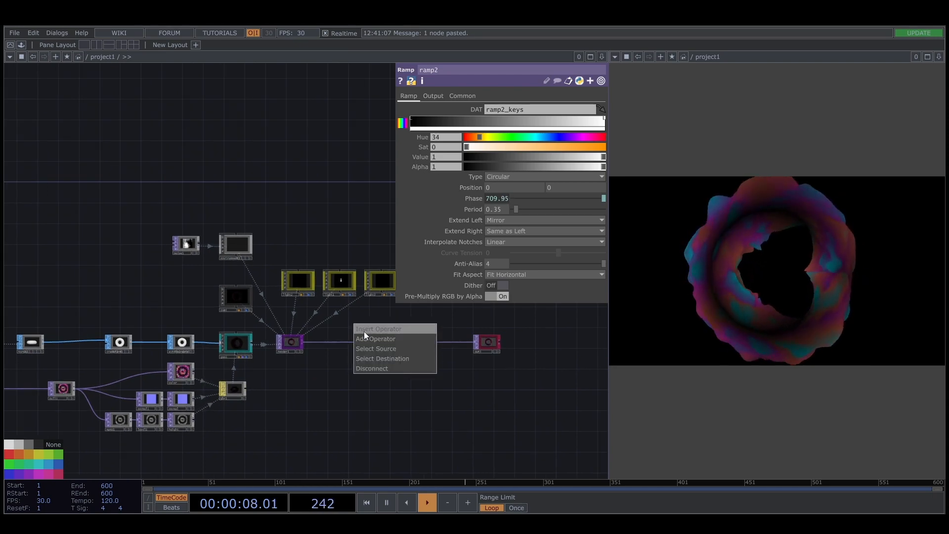
pyautogui.click(364, 330)
pyautogui.click(273, 363)
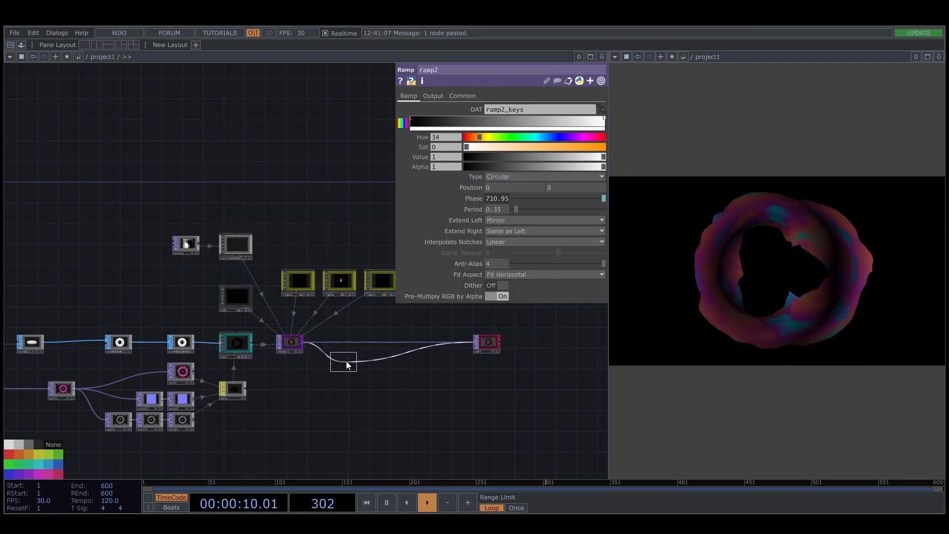
pyautogui.click(346, 343)
pyautogui.scroll(5, 345, 342)
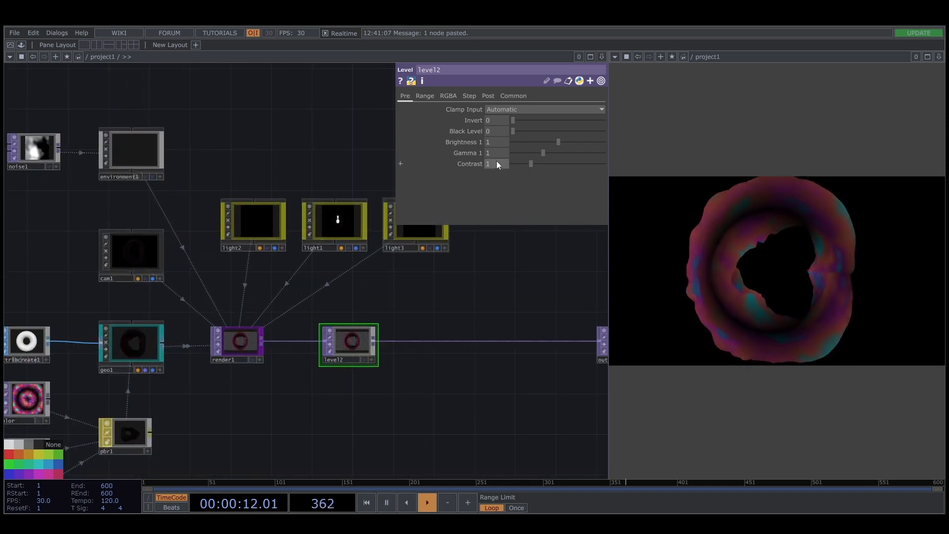
# Set level2's Brightness 1 to 1.83, Gamma 1 to 1.23 and Contrast to 1.95.
pyautogui.moveTo(557, 141); pyautogui.dragTo(591, 146)
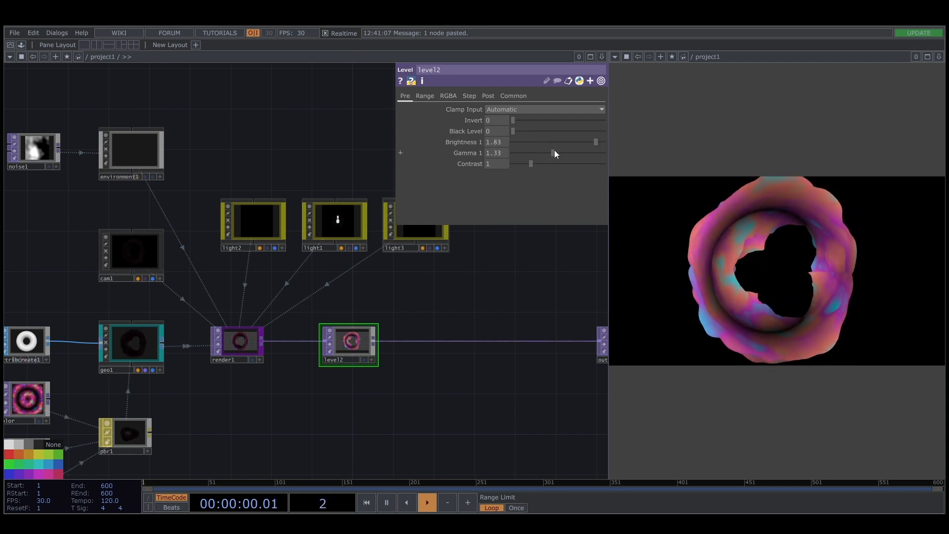
pyautogui.moveTo(548, 151)
pyautogui.mouseDown()
pyautogui.moveTo(533, 165)
pyautogui.moveTo(549, 159)
pyautogui.mouseUp()
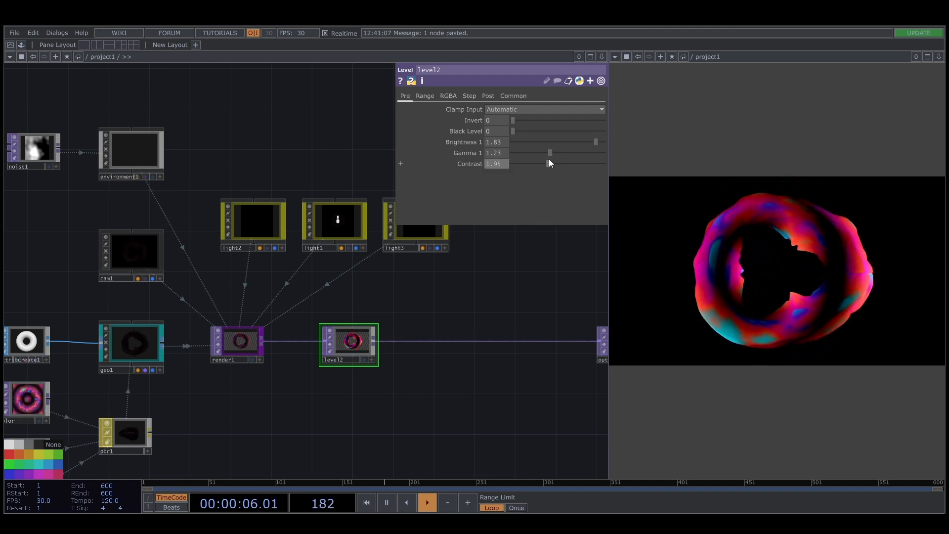
# Move transform1 along its wire so it sits directly beside torus1, freeing space before attribcreate1.
pyautogui.scroll(-4, 472, 378)
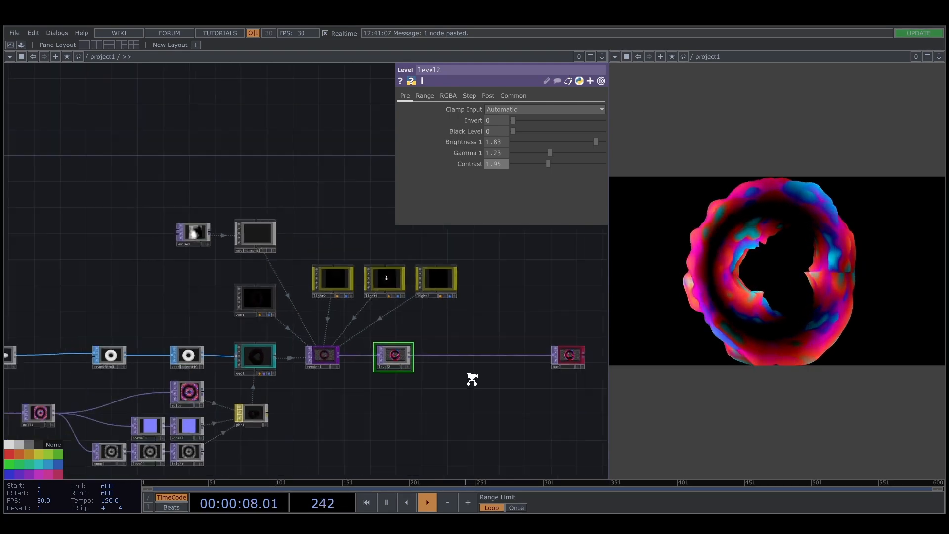
pyautogui.scroll(-2, 354, 450)
pyautogui.moveTo(357, 439); pyautogui.dragTo(407, 318)
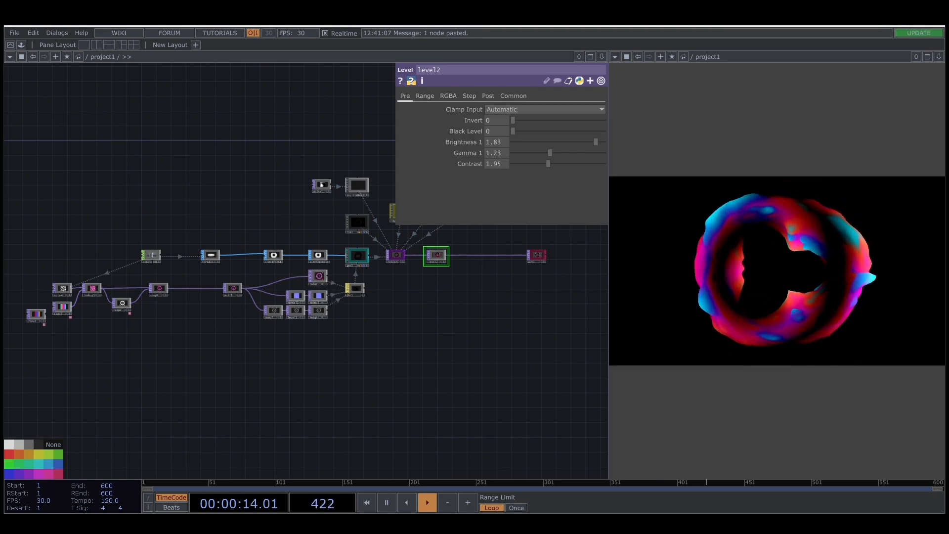
pyautogui.scroll(5, 256, 254)
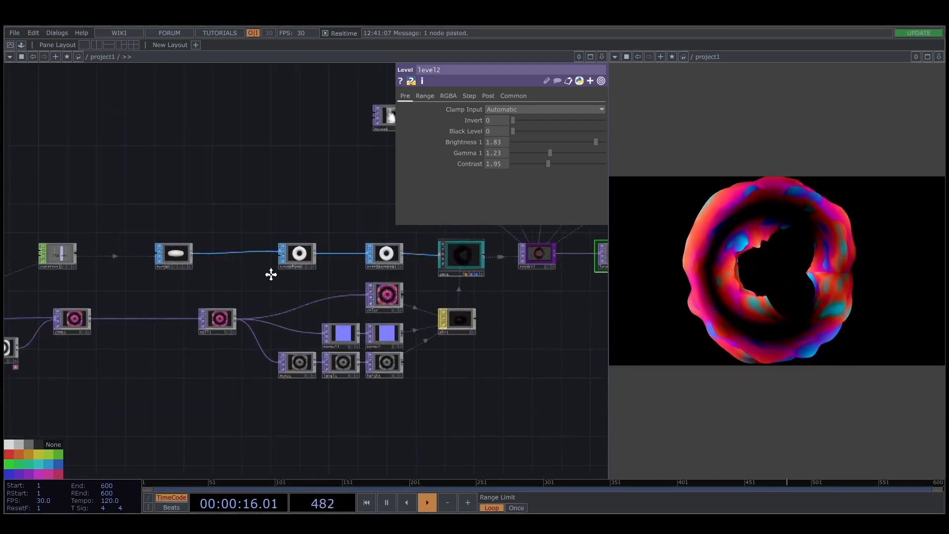
pyautogui.moveTo(268, 272); pyautogui.dragTo(223, 267)
pyautogui.moveTo(402, 269); pyautogui.dragTo(262, 269)
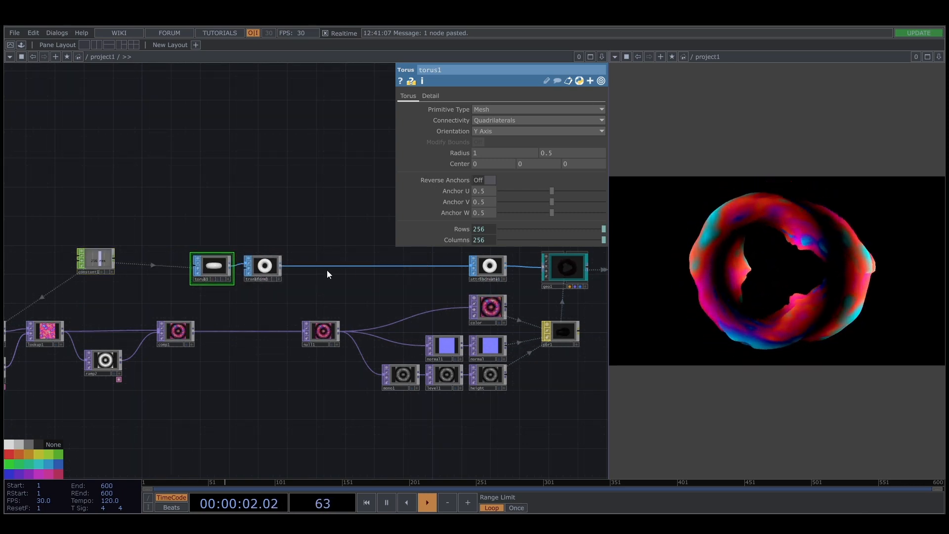
# Insert a Twist SOP on the wire between transform1 and attribcreate1.
pyautogui.scroll(3, 328, 270)
pyautogui.rightClick(280, 263)
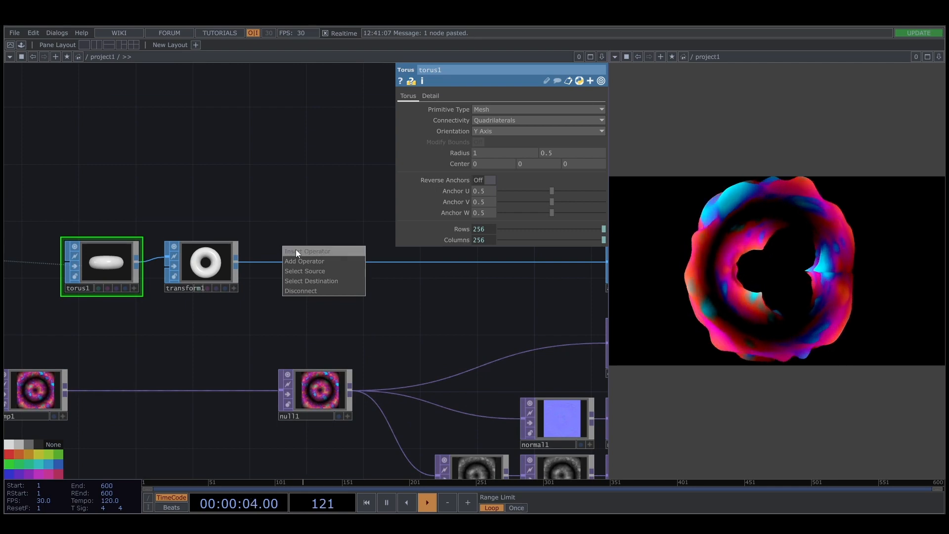
pyautogui.click(296, 250)
pyautogui.click(308, 372)
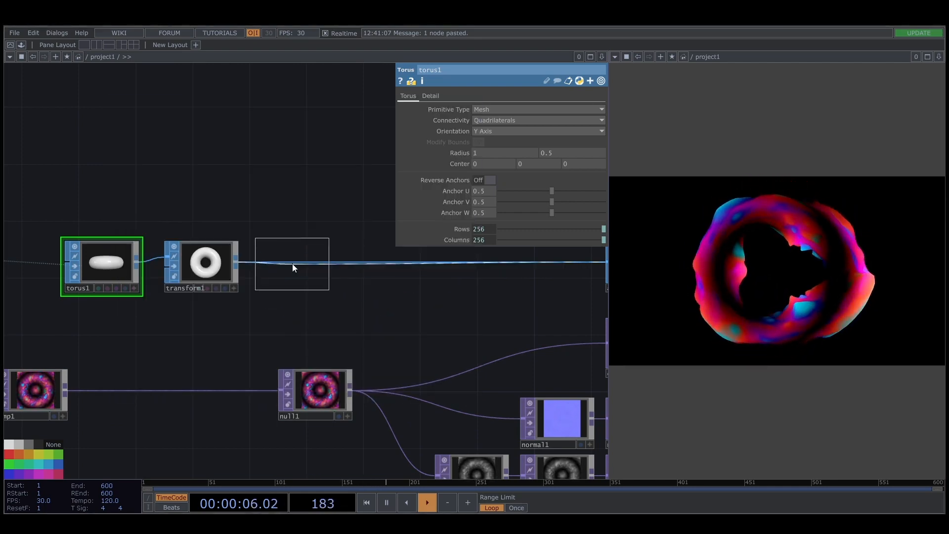
pyautogui.click(293, 267)
# Set twist1's Rolloff to 2 and its Strength to 52.
pyautogui.scroll(5, 296, 267)
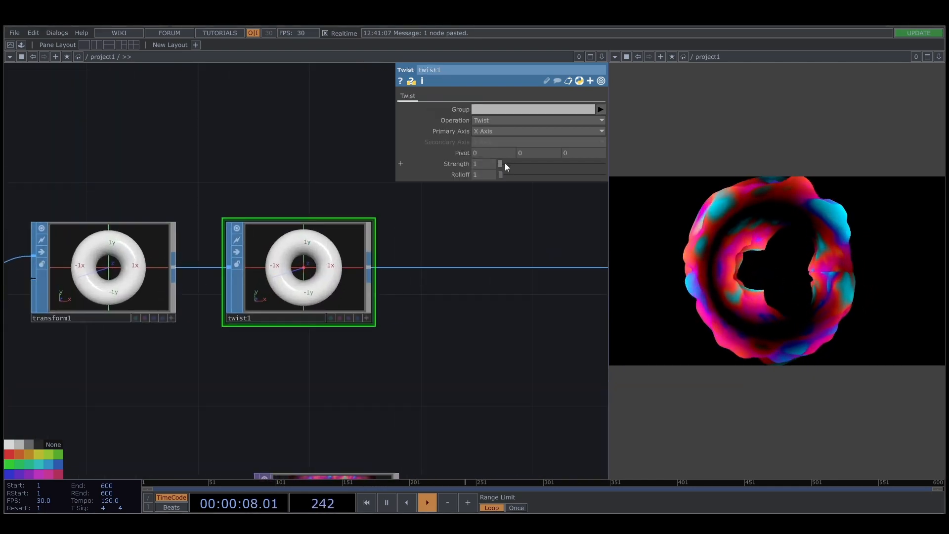
pyautogui.moveTo(505, 163); pyautogui.dragTo(495, 180)
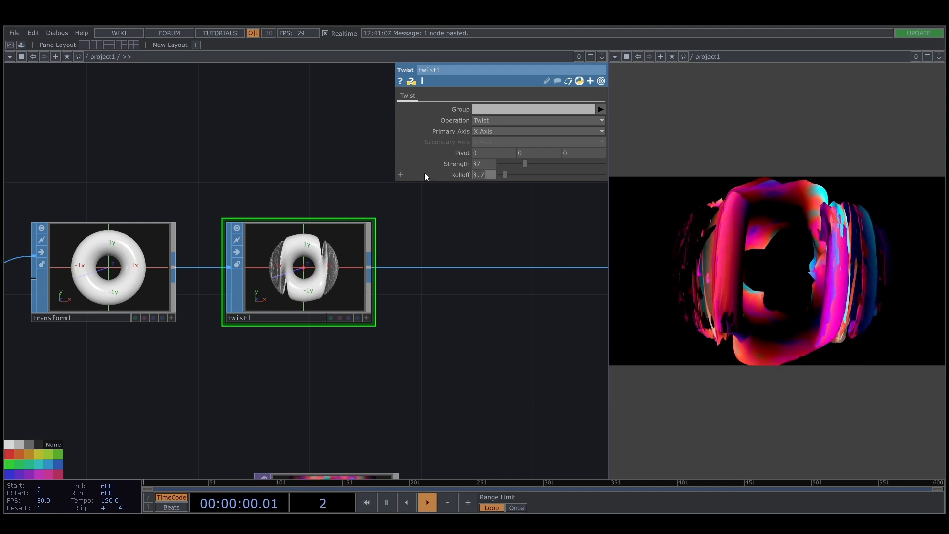
pyautogui.press('Return')
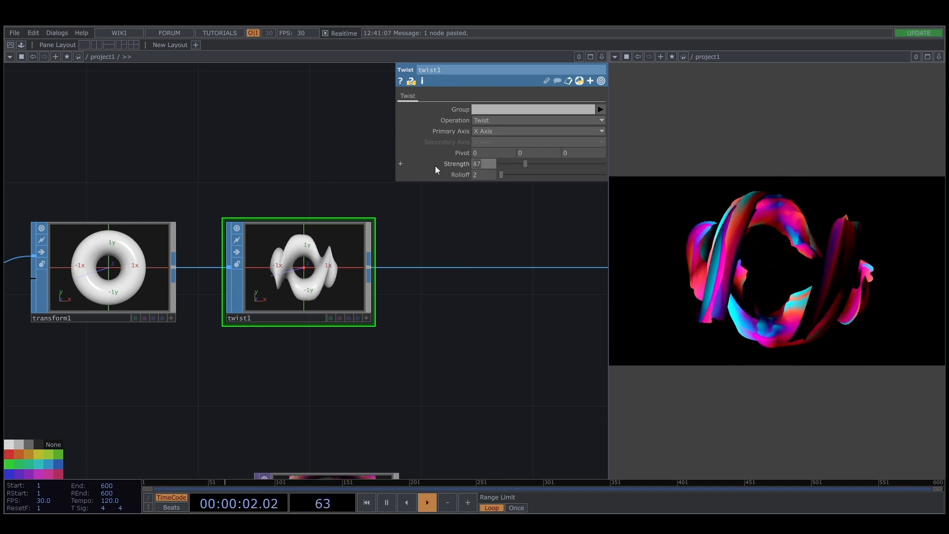
pyautogui.write('50')
pyautogui.moveTo(314, 181); pyautogui.dragTo(316, 179)
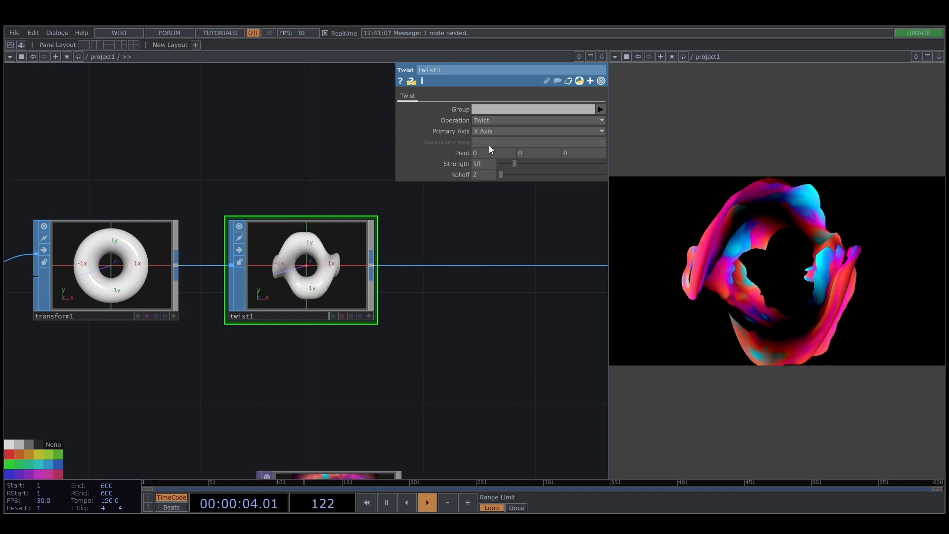
pyautogui.moveTo(486, 164); pyautogui.dragTo(476, 164)
pyautogui.write('2')
pyautogui.click(247, 171)
# Insert a second Twist SOP on the wire between twist1 and attribcreate1.
pyautogui.moveTo(496, 429); pyautogui.dragTo(385, 431)
pyautogui.rightClick(334, 268)
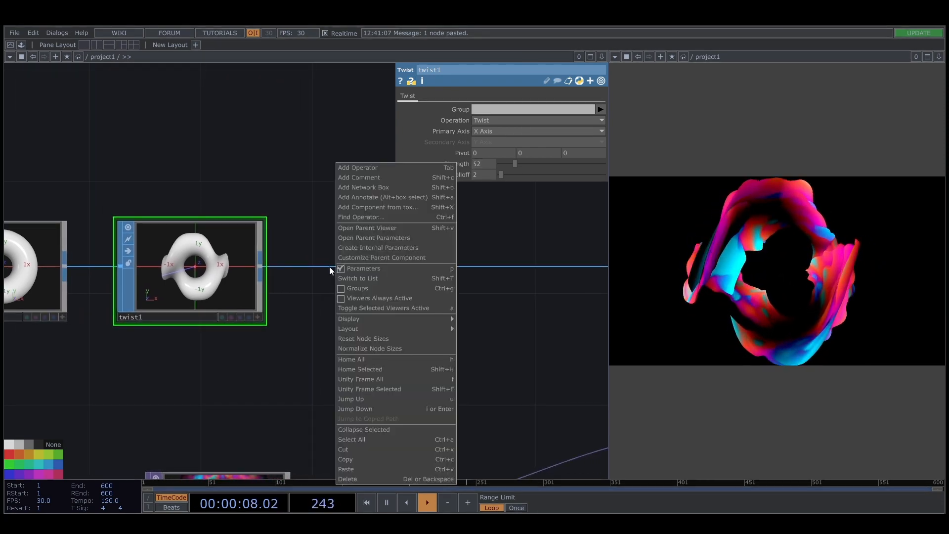
pyautogui.click(330, 266)
pyautogui.rightClick(337, 266)
pyautogui.click(356, 254)
pyautogui.write('tw')
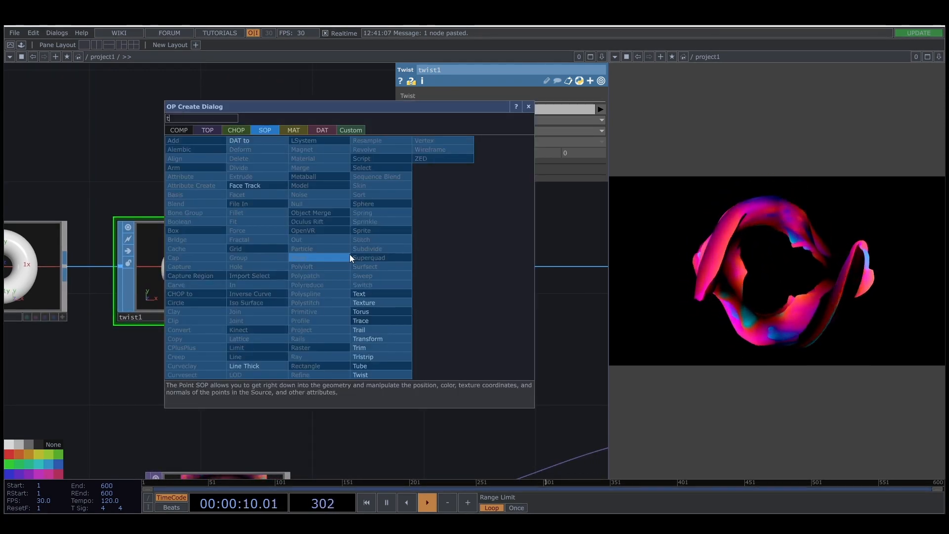
pyautogui.click(363, 373)
pyautogui.click(387, 271)
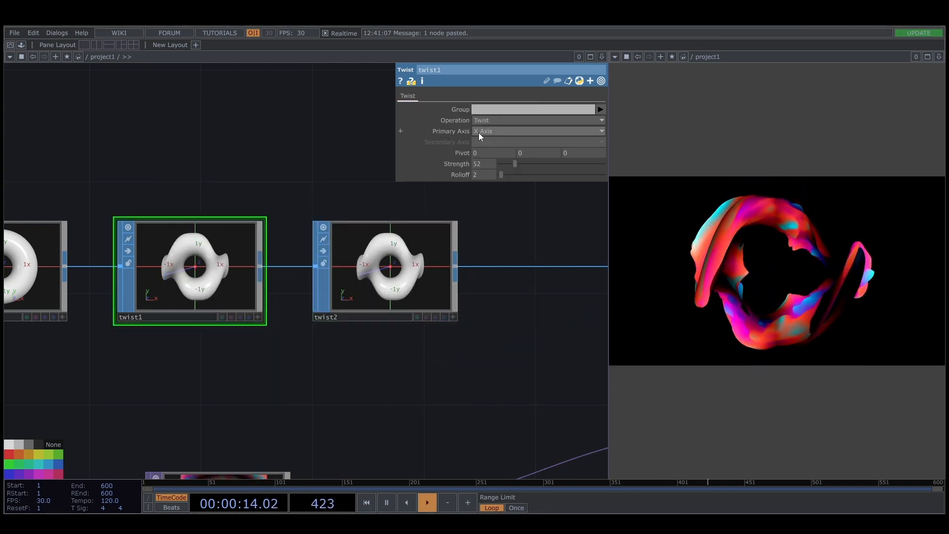
# Set twist2's Primary Axis to Y Axis, with a Rolloff of 2 and a Strength of 59.
pyautogui.click(408, 247)
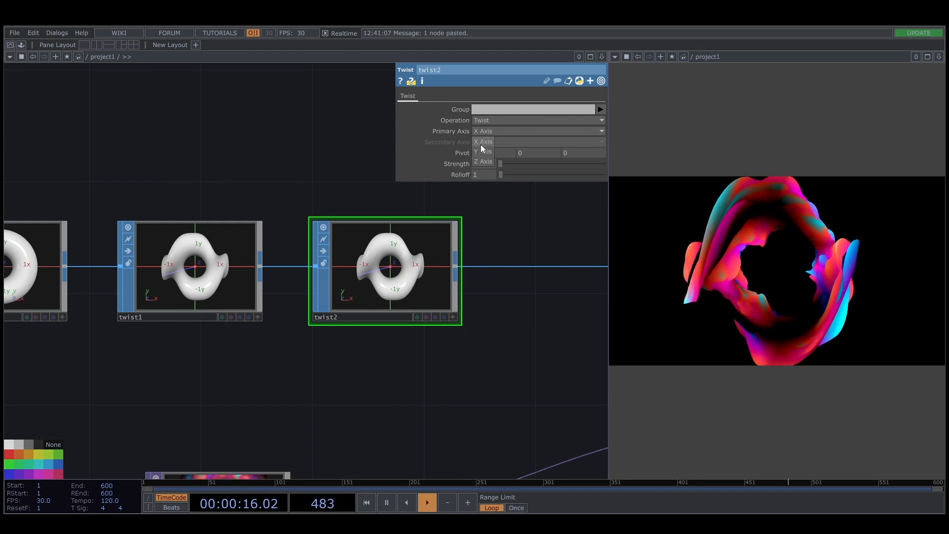
pyautogui.click(481, 150)
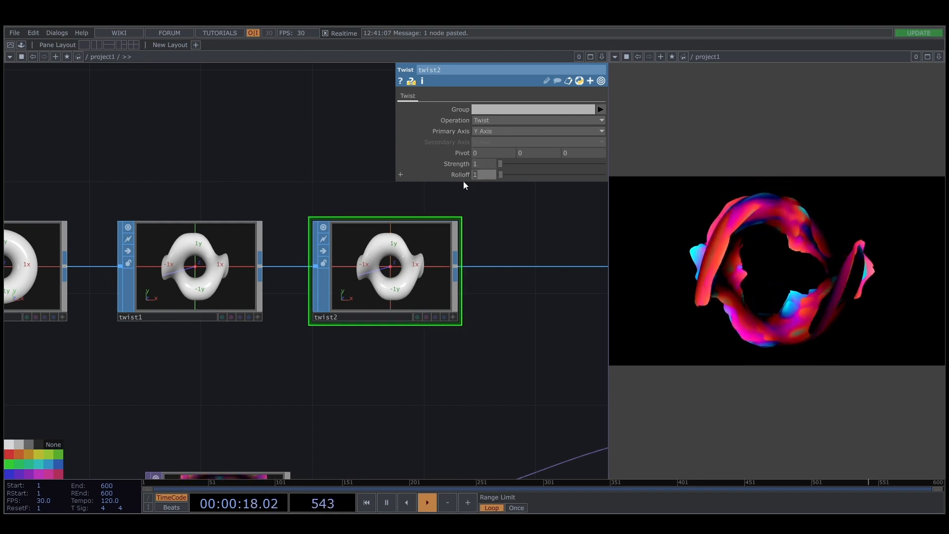
pyautogui.moveTo(502, 165); pyautogui.dragTo(512, 164)
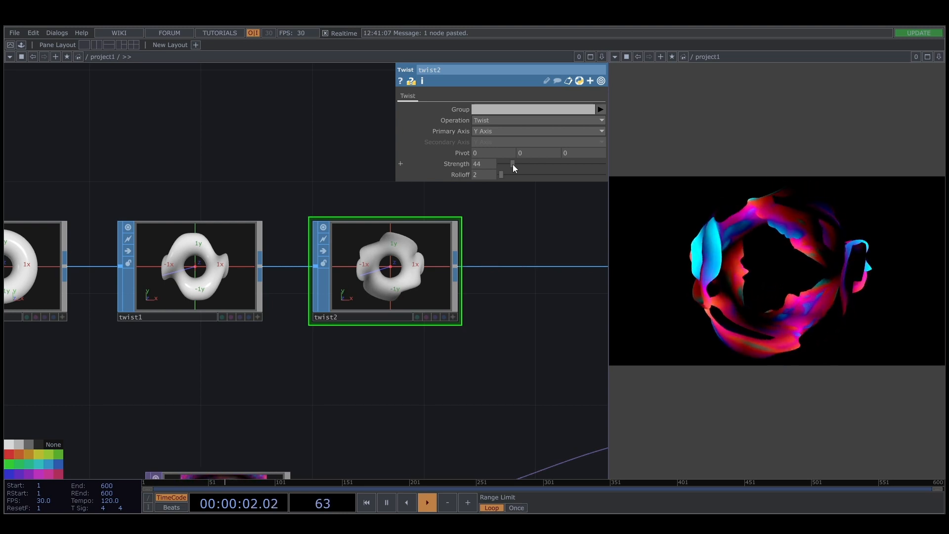
pyautogui.moveTo(512, 165); pyautogui.dragTo(517, 164)
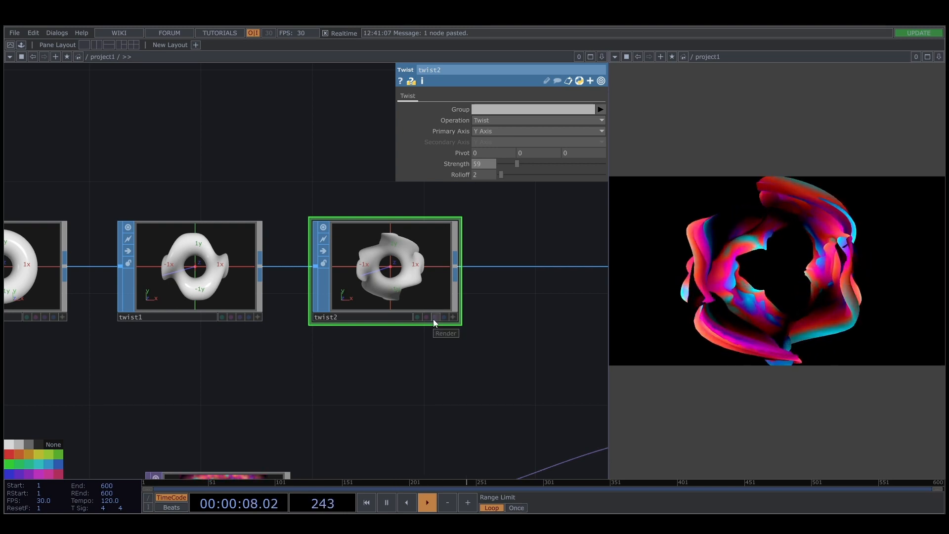
# Insert a Texture SOP on the wire between twist2 and attribcreate1.
pyautogui.scroll(-5, 433, 319)
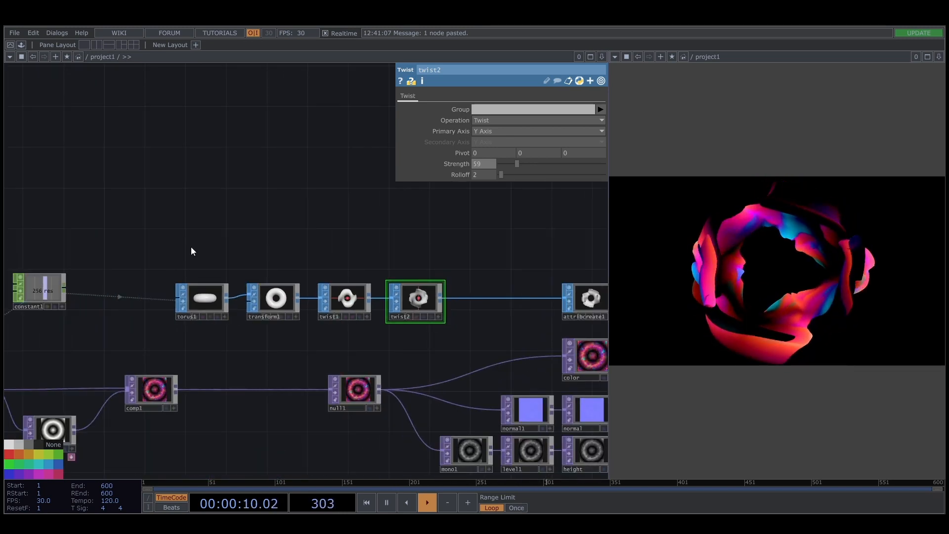
pyautogui.moveTo(172, 243); pyautogui.dragTo(390, 304)
pyautogui.moveTo(390, 304); pyautogui.dragTo(395, 305, button='right')
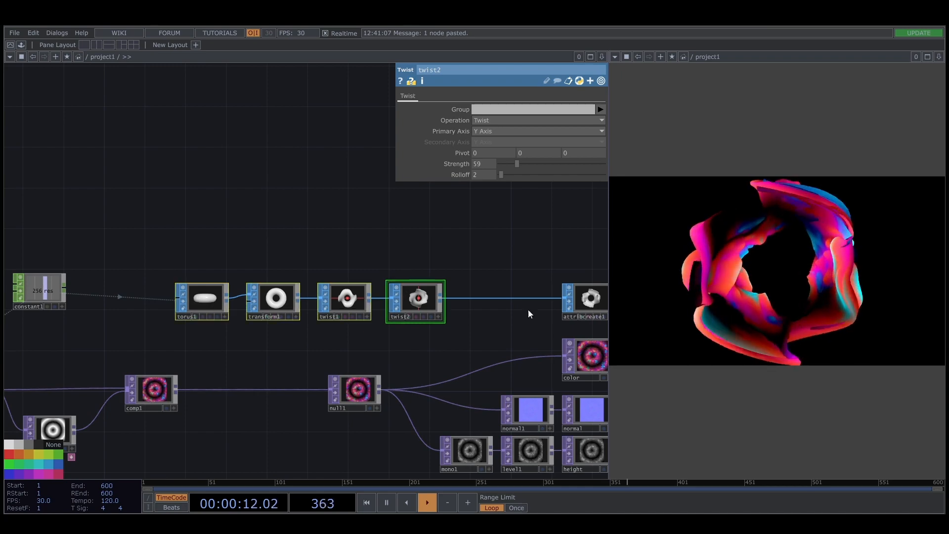
pyautogui.moveTo(506, 323); pyautogui.dragTo(429, 329)
pyautogui.scroll(2, 443, 313)
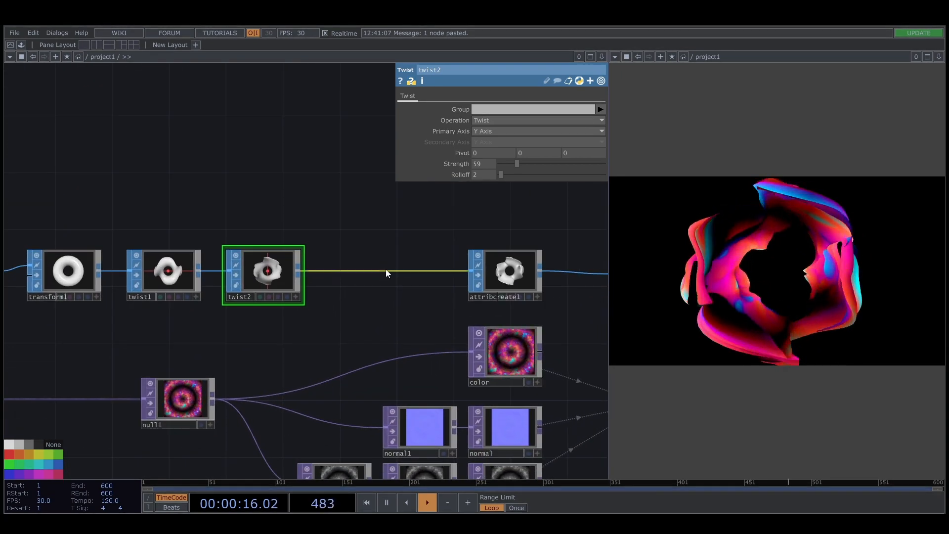
pyautogui.moveTo(339, 322); pyautogui.dragTo(291, 326)
pyautogui.rightClick(341, 276)
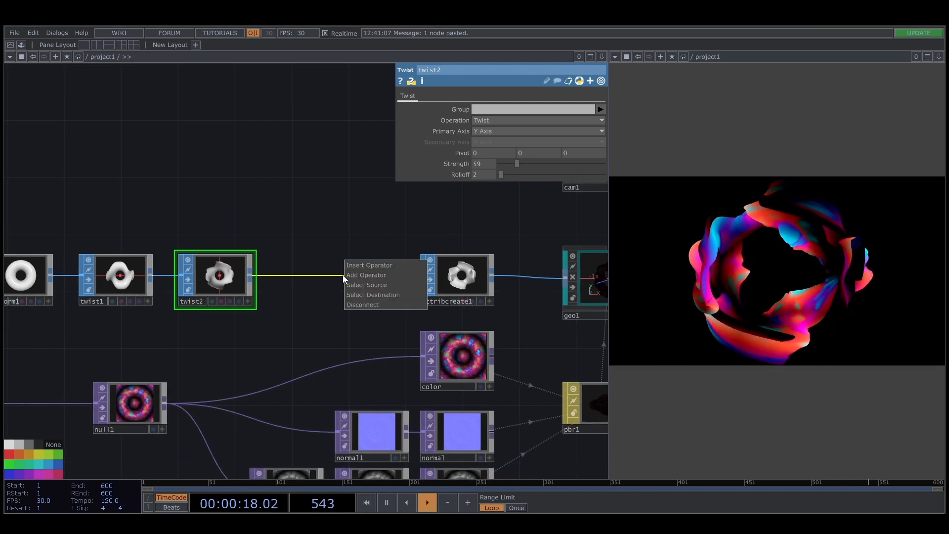
pyautogui.click(358, 266)
pyautogui.write('te')
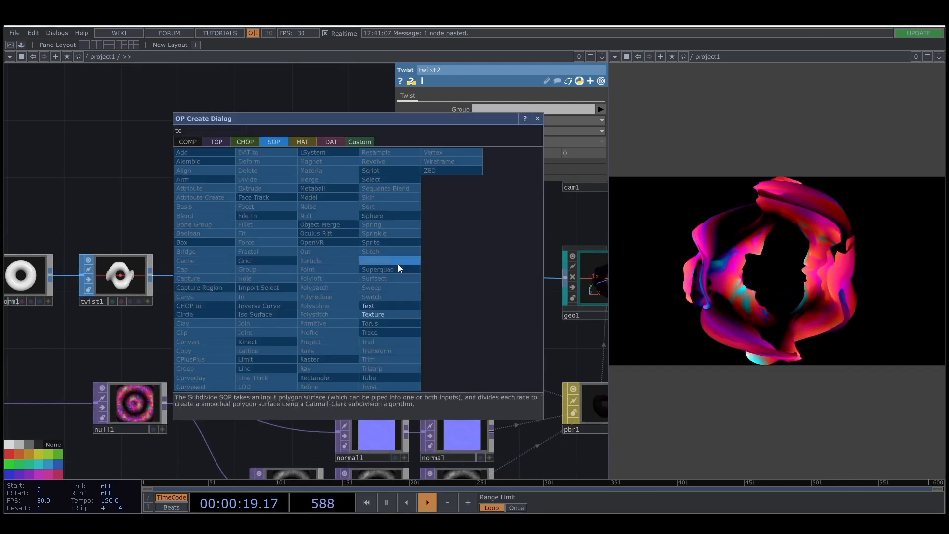
pyautogui.click(382, 317)
pyautogui.click(337, 281)
# Try the XYZ Position, Equirectangular Inside, Equirectangular Outside and Cylindrical options as texture1's Texture Type.
pyautogui.scroll(4, 338, 281)
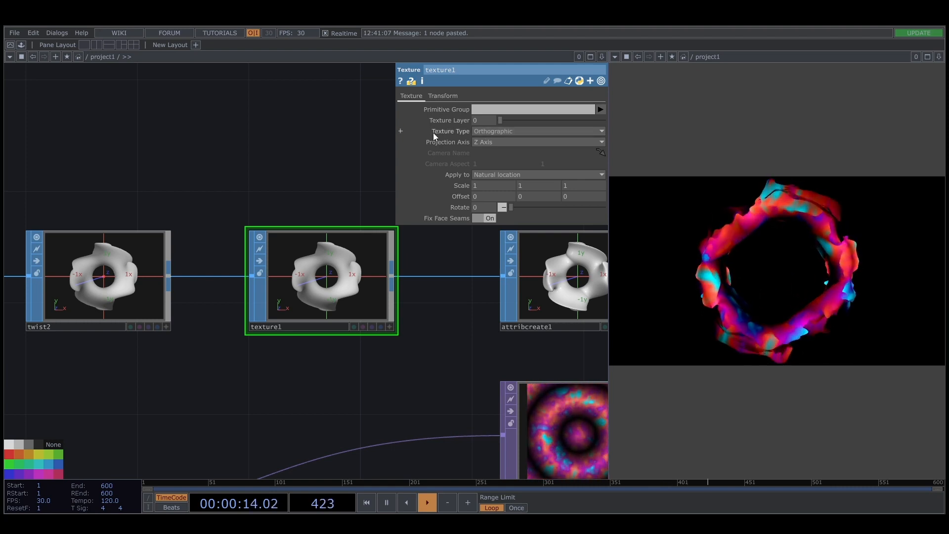
pyautogui.click(486, 130)
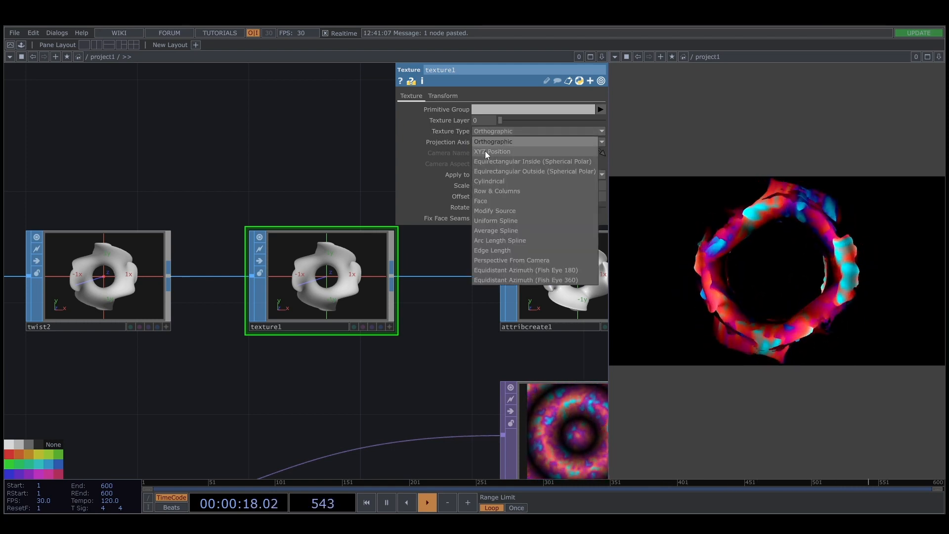
pyautogui.click(485, 151)
pyautogui.click(494, 131)
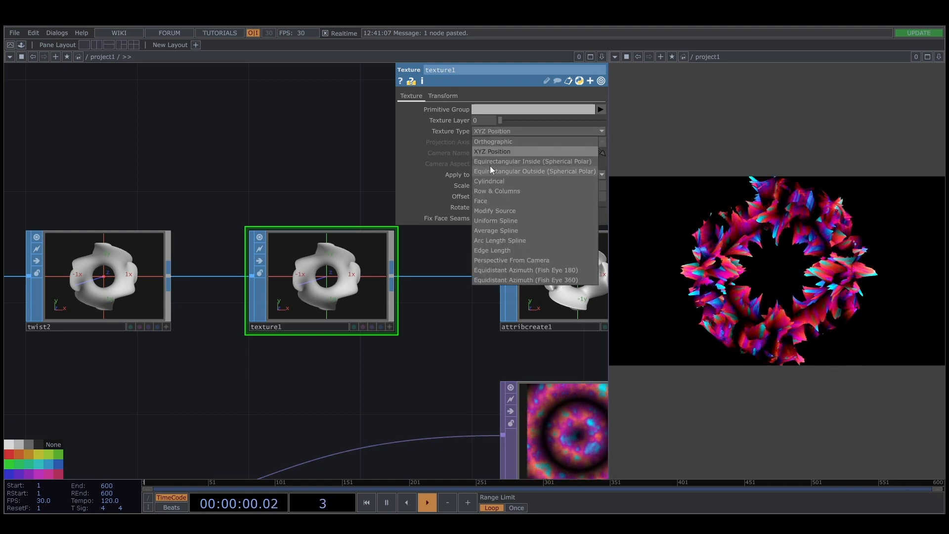
pyautogui.click(495, 159)
pyautogui.click(506, 130)
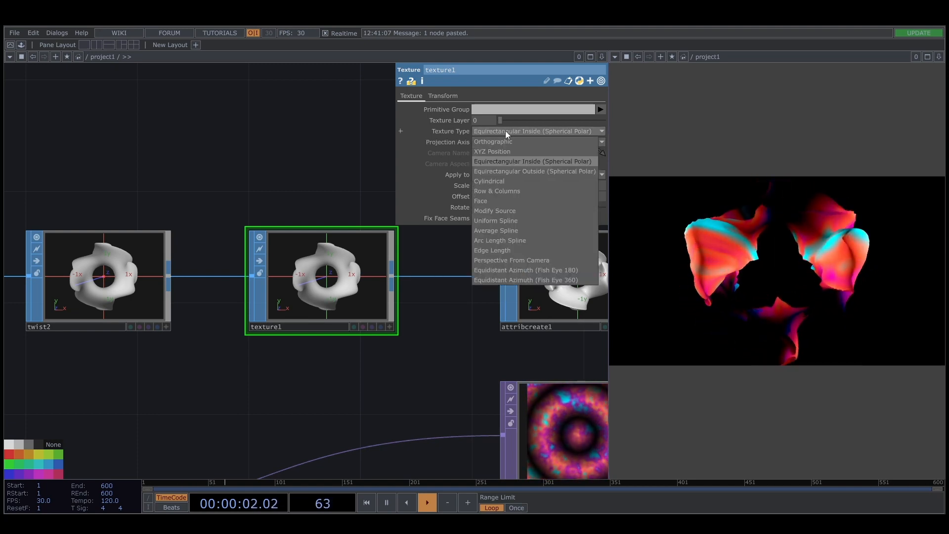
pyautogui.click(496, 171)
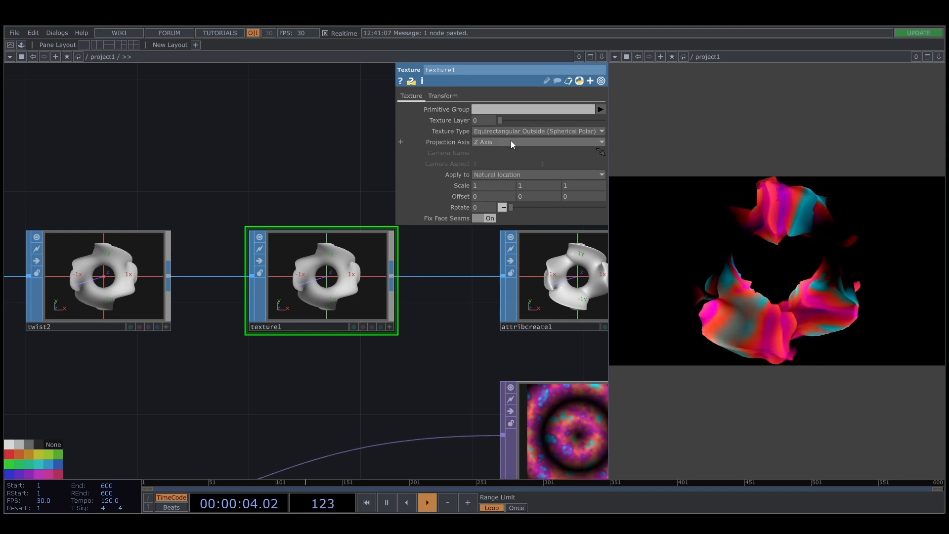
pyautogui.click(514, 129)
pyautogui.click(501, 181)
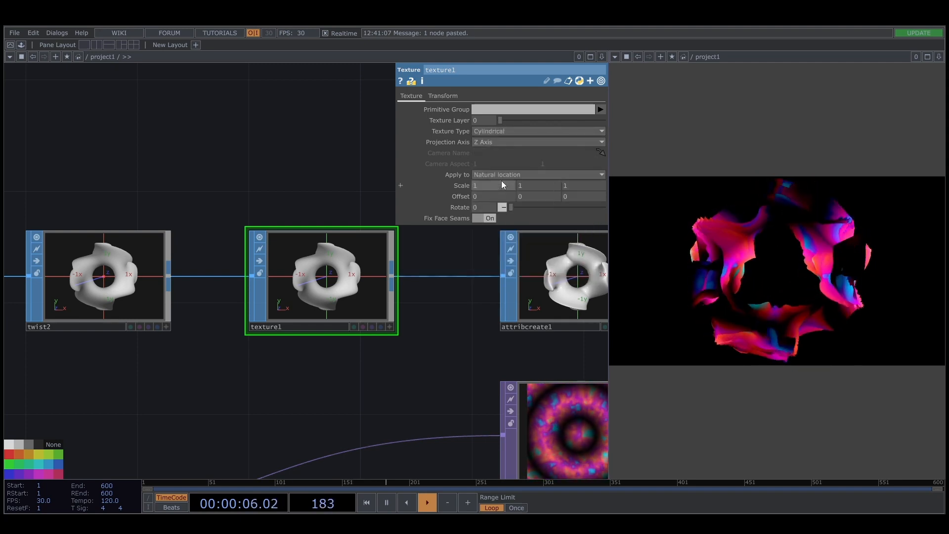
# Try the Row & Columns, Modify Source, Uniform Spline and Average Spline options as texture1's Texture Type.
pyautogui.click(520, 130)
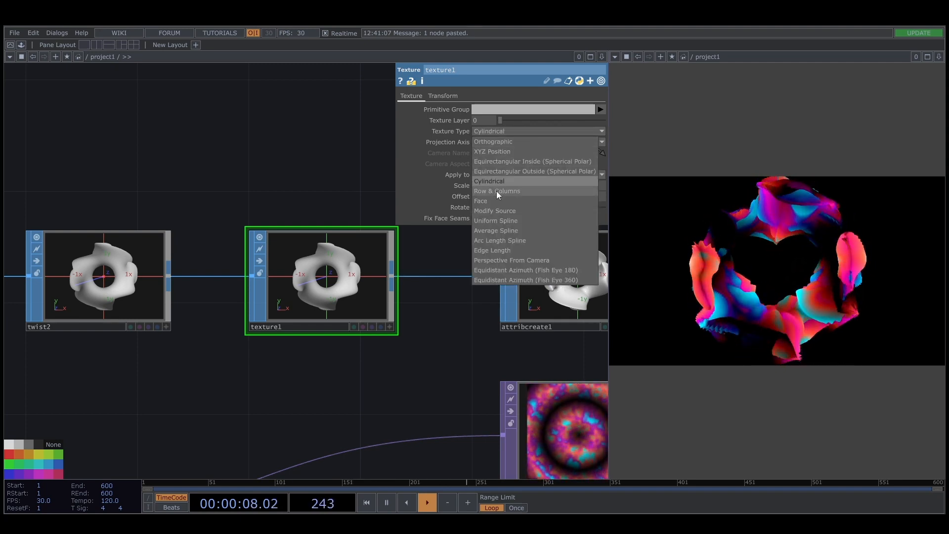
pyautogui.click(496, 191)
pyautogui.click(522, 133)
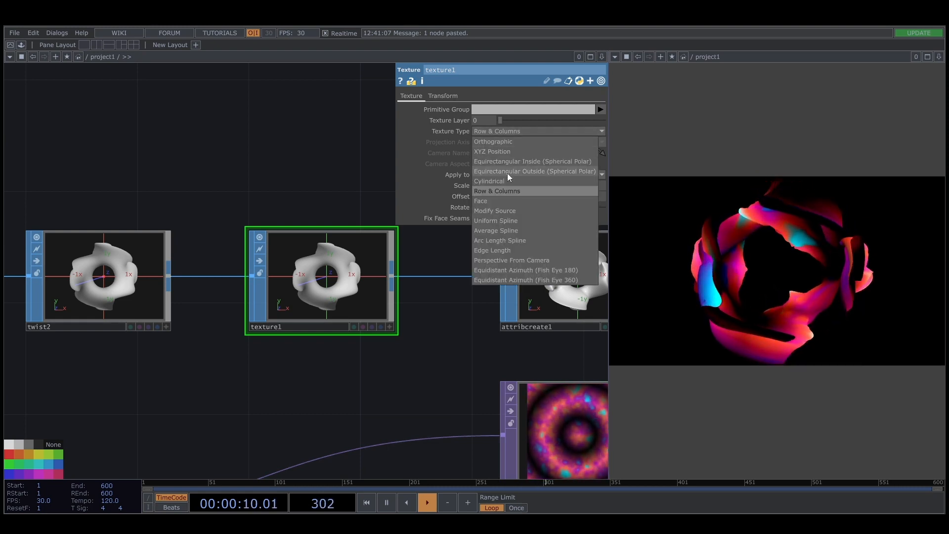
pyautogui.click(494, 209)
pyautogui.click(524, 131)
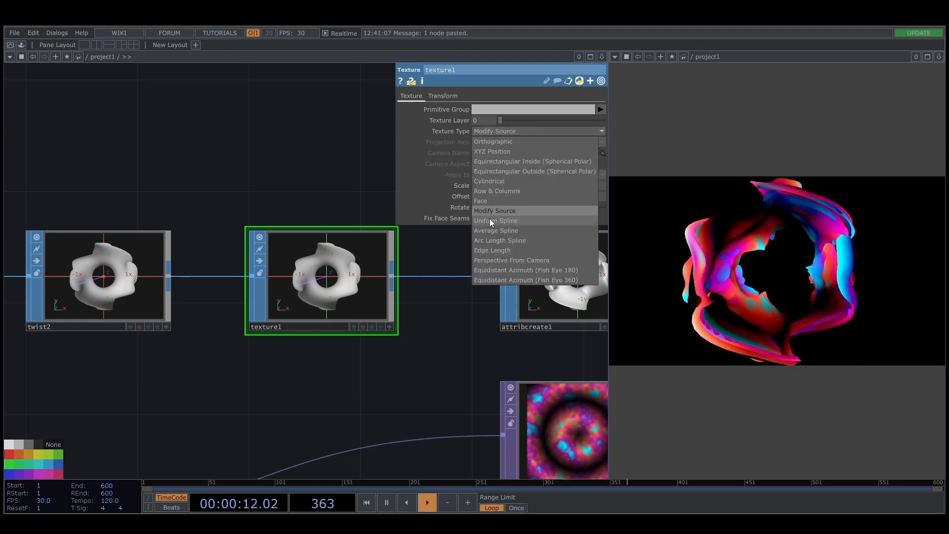
pyautogui.click(494, 221)
pyautogui.click(516, 130)
pyautogui.click(494, 231)
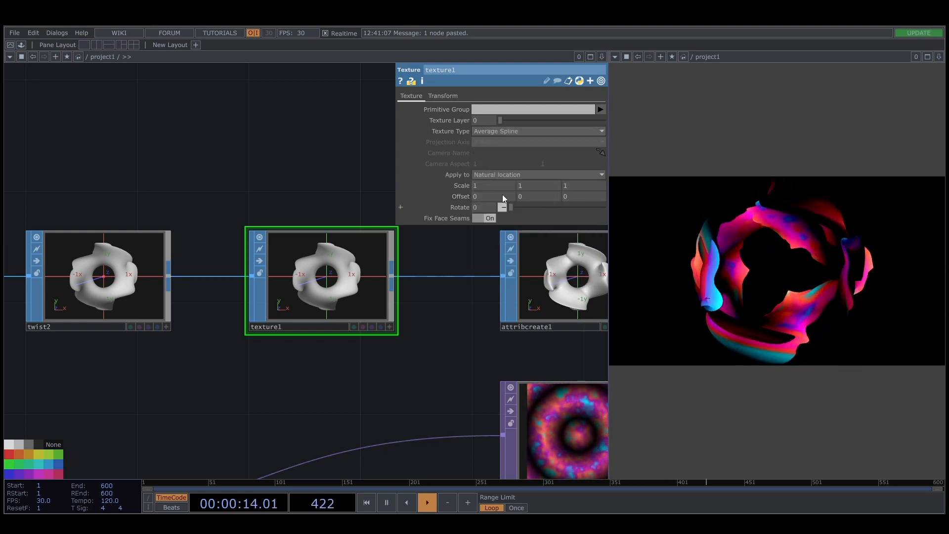
# Try the Arc Length Spline, Edge Length and Perspective From Camera options as texture1's Texture Type.
pyautogui.click(519, 130)
pyautogui.click(499, 241)
pyautogui.click(524, 132)
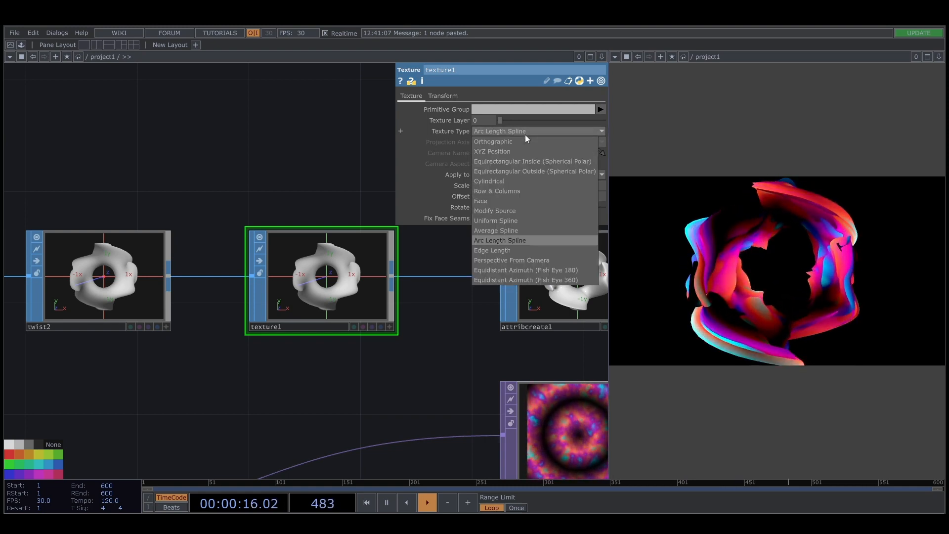
pyautogui.press('Down')
pyautogui.press('Return')
pyautogui.click(523, 134)
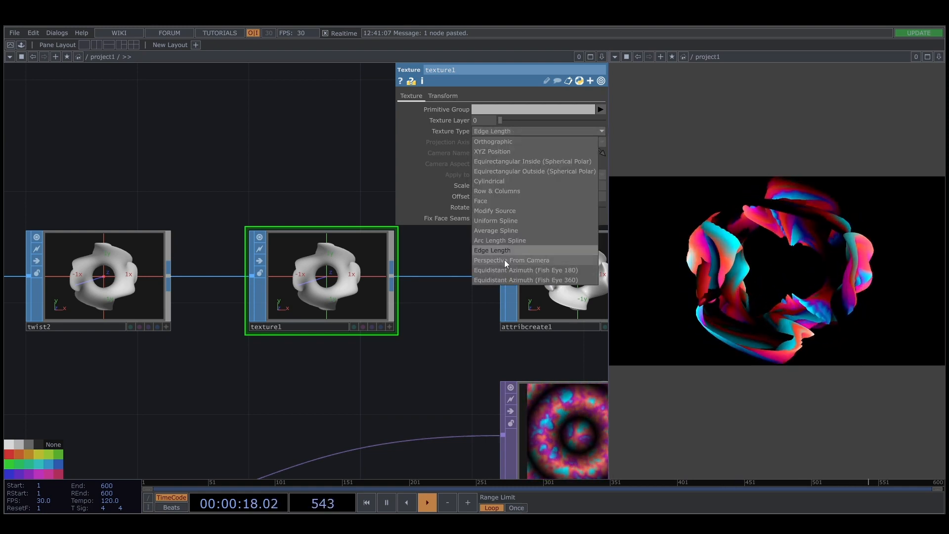
pyautogui.click(505, 258)
# Try the Equidistant Azimuth (Fish Eye 180) and Equidistant Azimuth (Fish Eye 360) options as texture1's Texture Type.
pyautogui.click(523, 127)
pyautogui.press('Down')
pyautogui.press('Return')
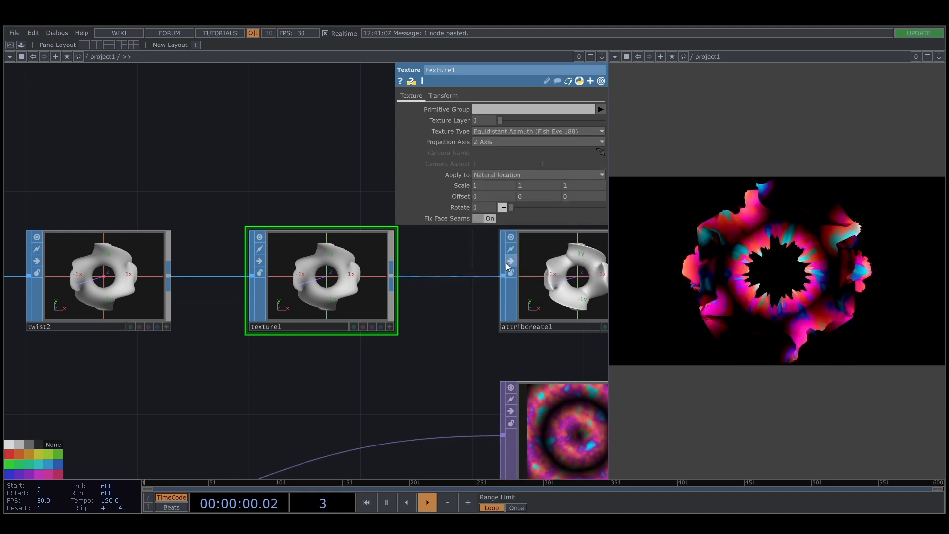
pyautogui.click(523, 130)
pyautogui.click(517, 280)
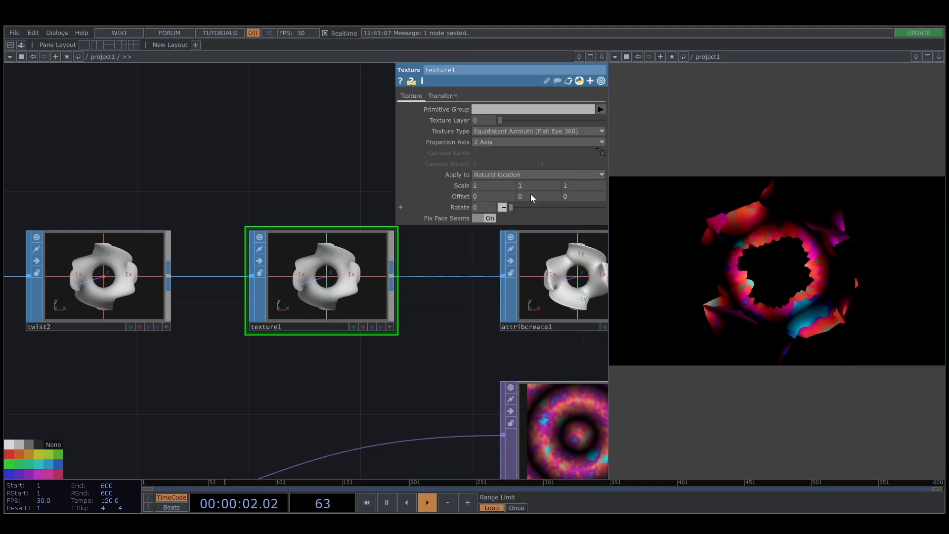
# Set texture1's Texture Type to Row & Columns and its first two Scale values to 5.
pyautogui.click(530, 131)
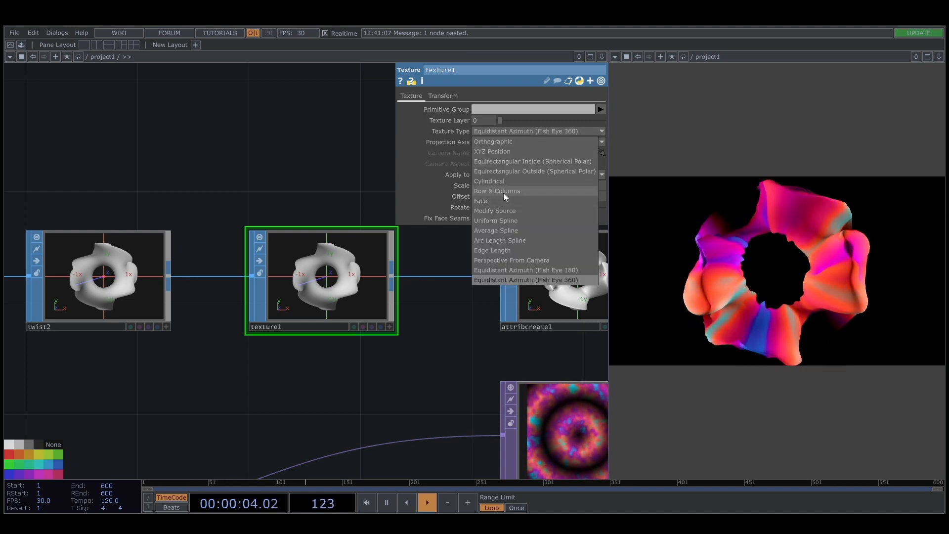
pyautogui.click(503, 191)
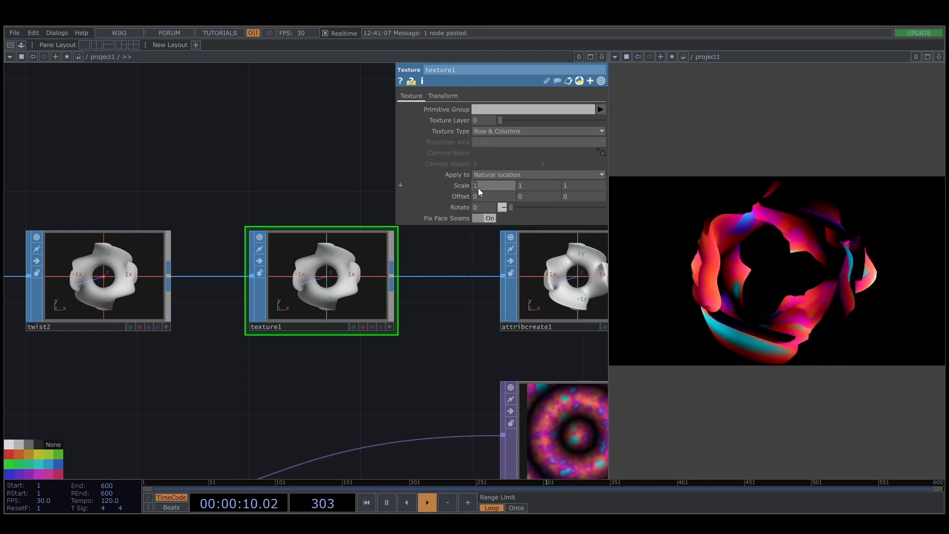
pyautogui.write('5')
pyautogui.press('Return')
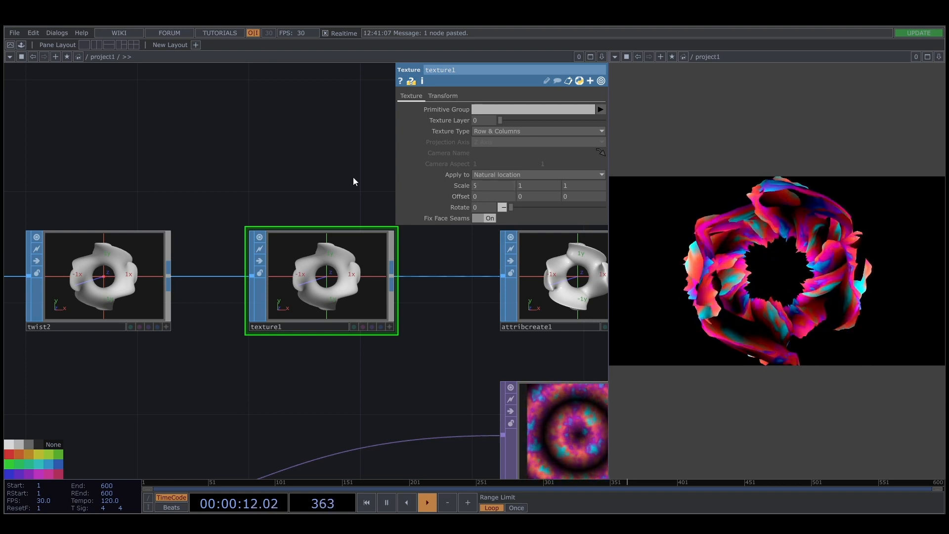
pyautogui.click(526, 186)
pyautogui.write('5')
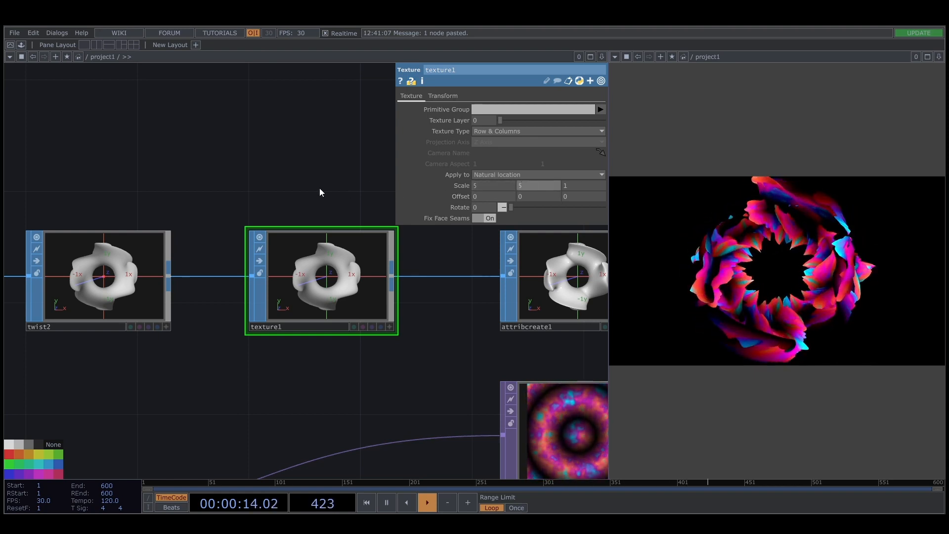
pyautogui.press('Return')
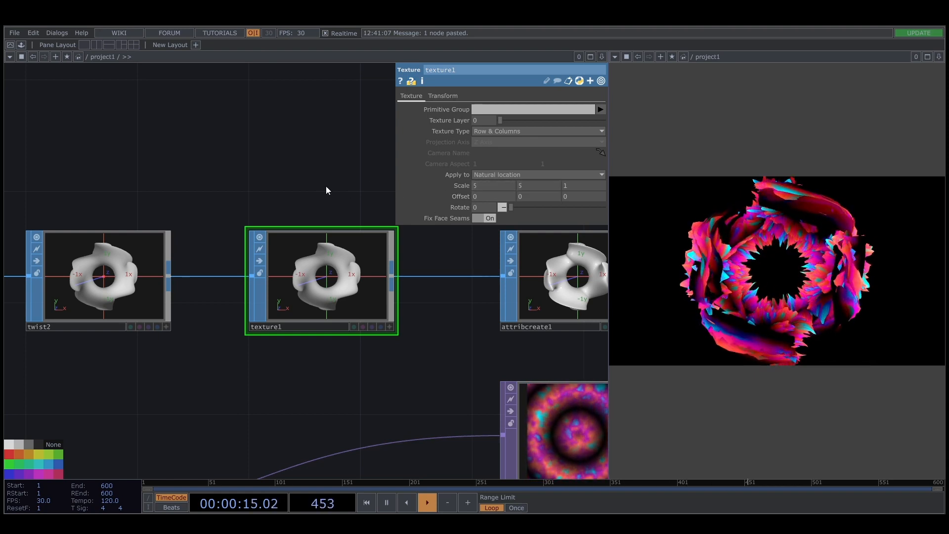
# Try 0.1 as texture1's first Scale value and undo the change.
pyautogui.click(484, 185)
pyautogui.write('0.1')
pyautogui.press('Return')
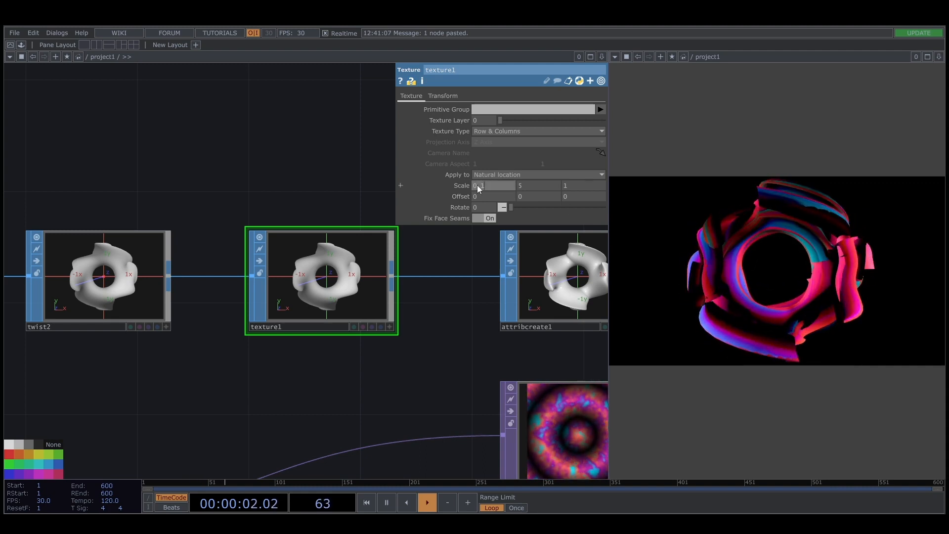
pyautogui.hotkey('ctrl', 'z')
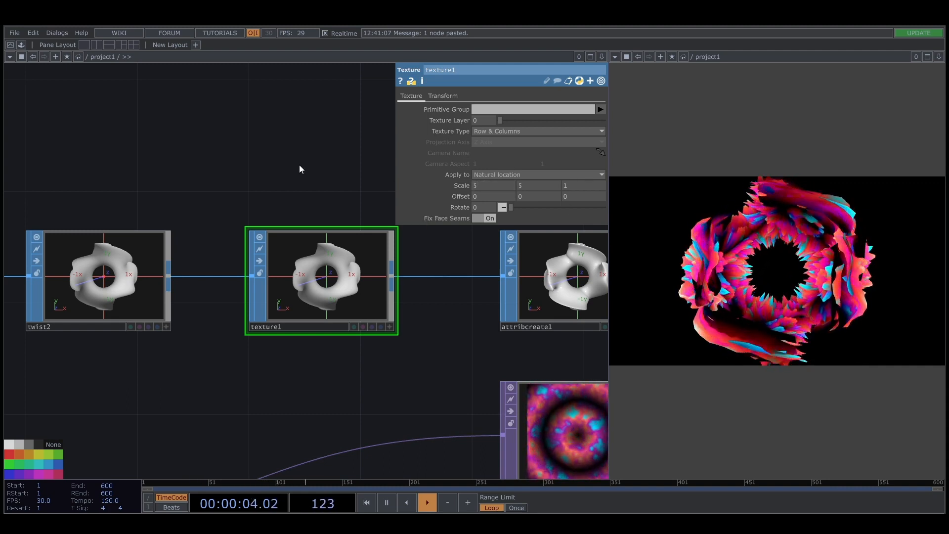
# Try 5 and 0 as texture1's third Scale value and set it back to 1.
pyautogui.click(588, 188)
pyautogui.write('5')
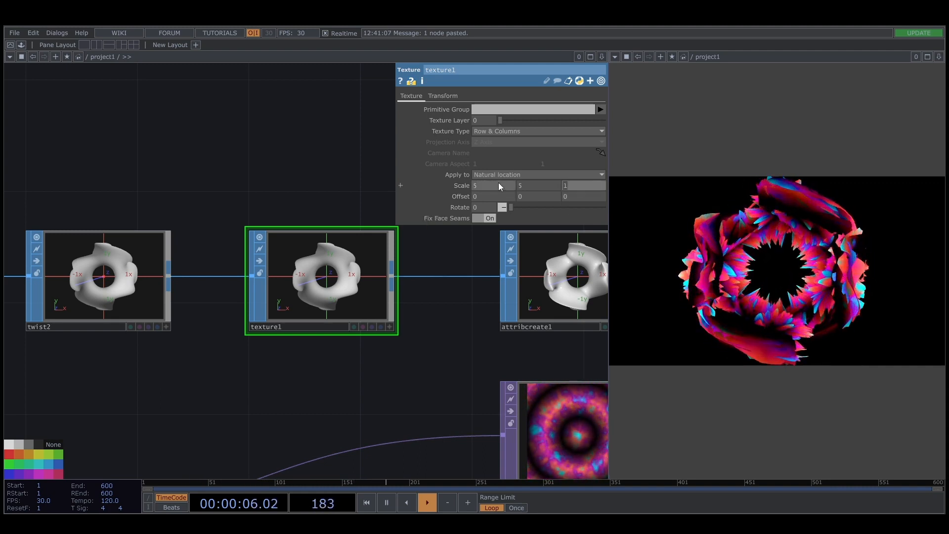
pyautogui.press('Return')
pyautogui.click(571, 183)
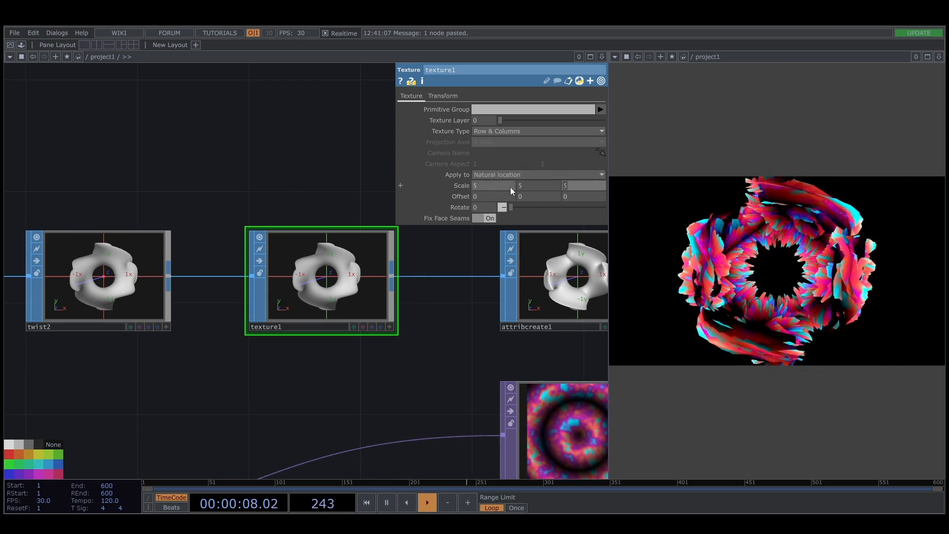
pyautogui.write('0')
pyautogui.moveTo(214, 179); pyautogui.dragTo(216, 178)
pyautogui.click(577, 185)
pyautogui.write('1')
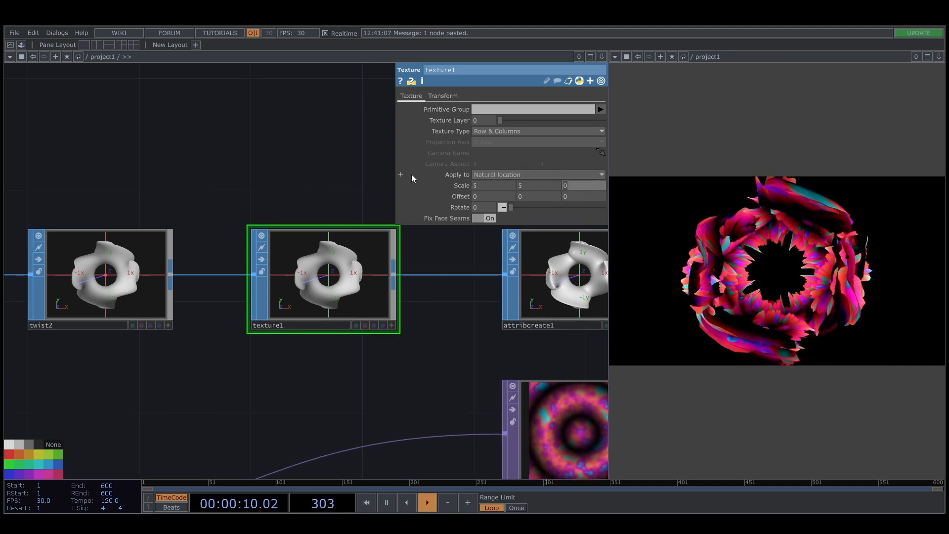
pyautogui.press('Return')
# Display the Transform parameters of the noise2 TOP at the start of the color texture chain.
pyautogui.scroll(-3, 304, 298)
pyautogui.scroll(-3, 304, 298)
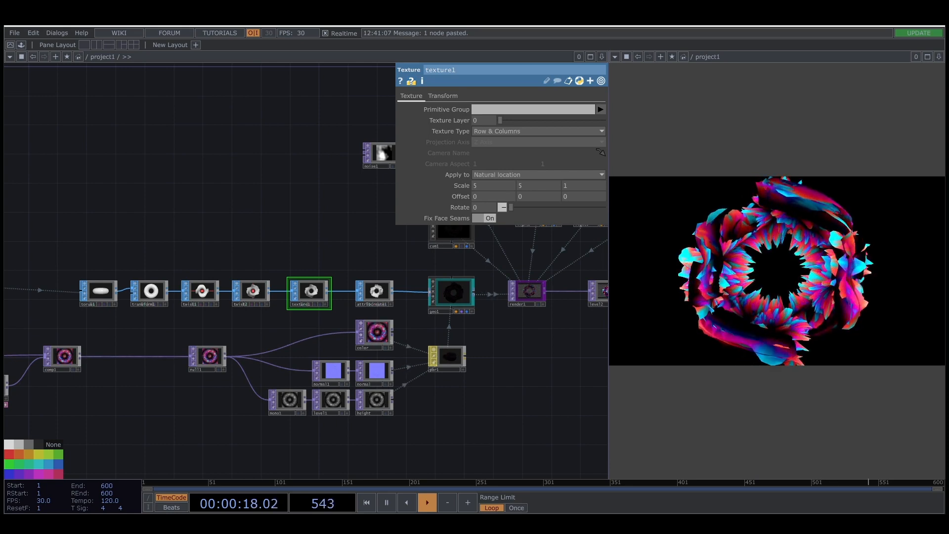
pyautogui.moveTo(144, 399); pyautogui.dragTo(505, 370)
pyautogui.moveTo(88, 280); pyautogui.dragTo(439, 404, button='right')
pyautogui.moveTo(405, 319); pyautogui.dragTo(193, 320)
pyautogui.click(204, 370)
pyautogui.moveTo(221, 364); pyautogui.dragTo(264, 354)
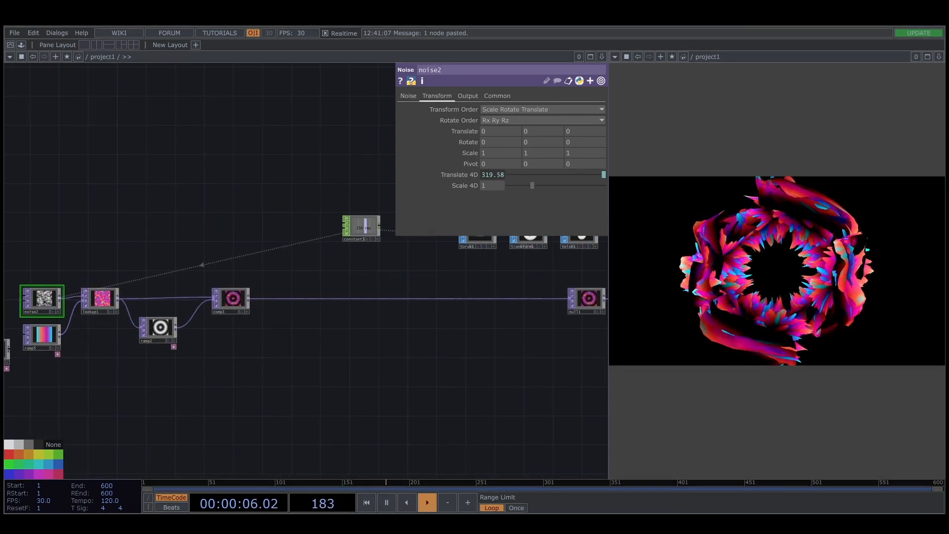
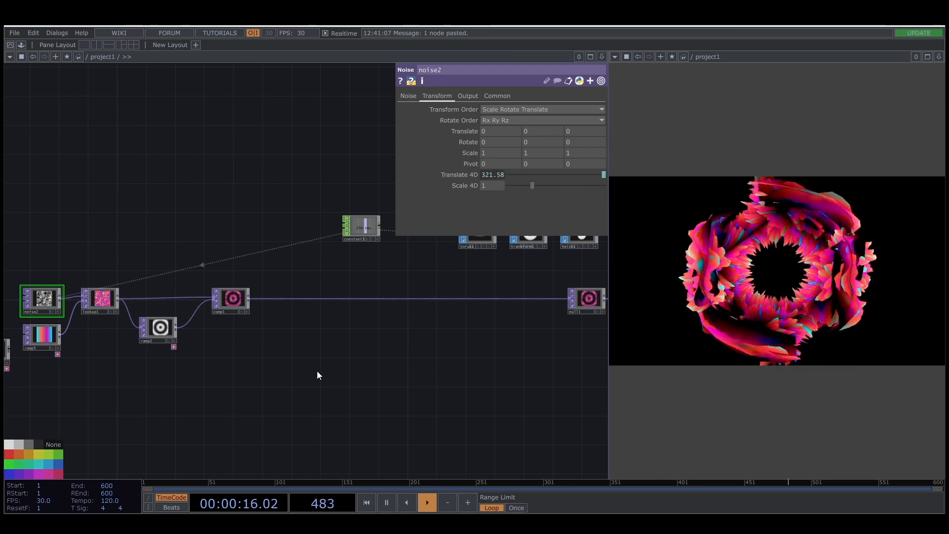
# Examine the comp1 composite texture and the ramp2 ramp that feeds it up close.
pyautogui.scroll(10, 230, 298)
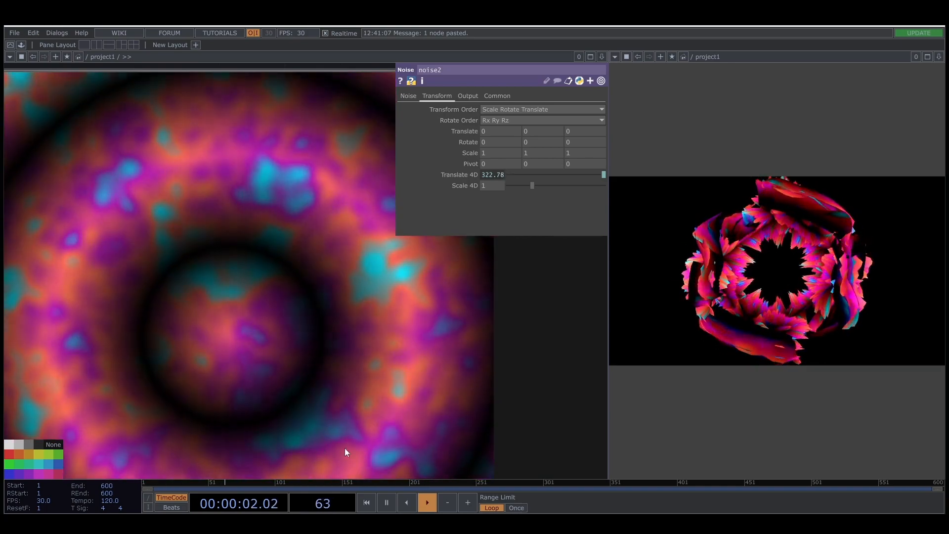
pyautogui.scroll(-10, 178, 366)
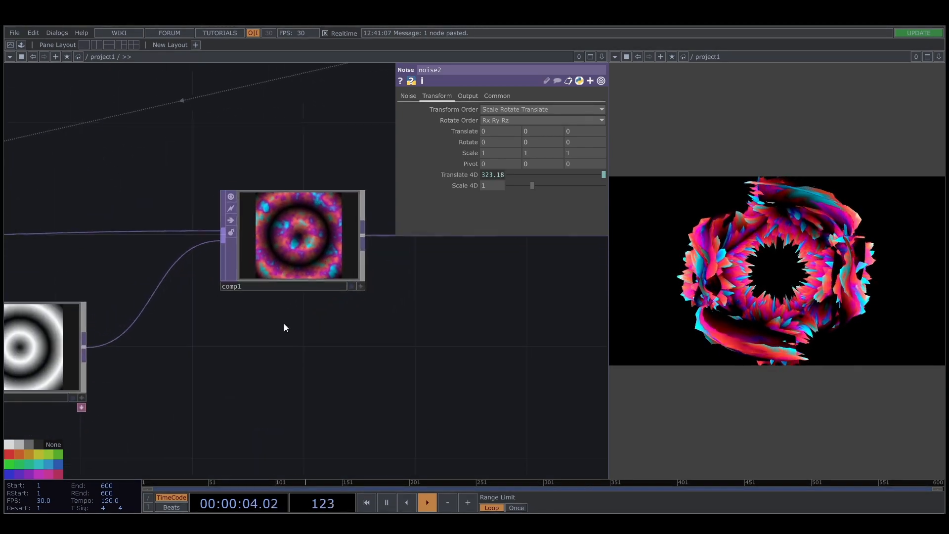
pyautogui.moveTo(284, 324); pyautogui.dragTo(292, 315)
pyautogui.moveTo(88, 261); pyautogui.dragTo(188, 236)
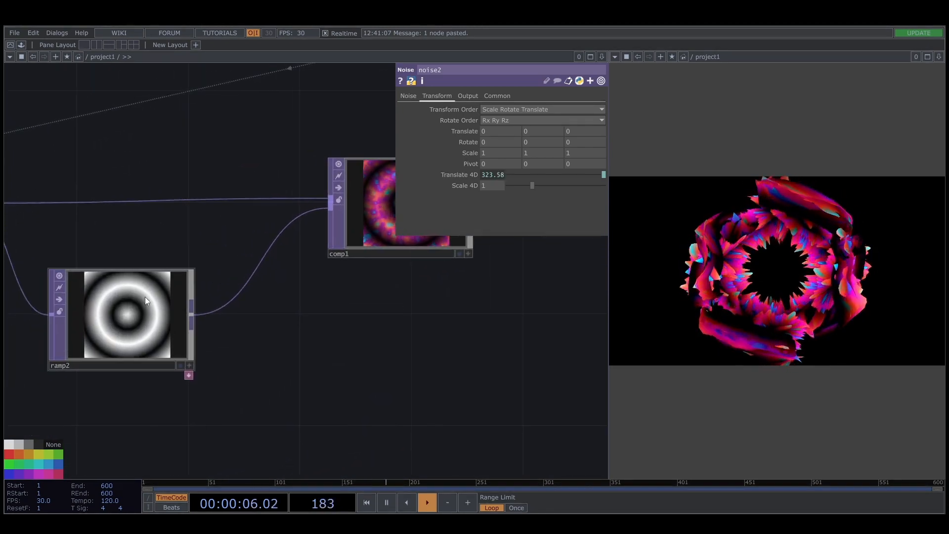
pyautogui.moveTo(345, 358); pyautogui.dragTo(200, 394)
pyautogui.scroll(10, 246, 236)
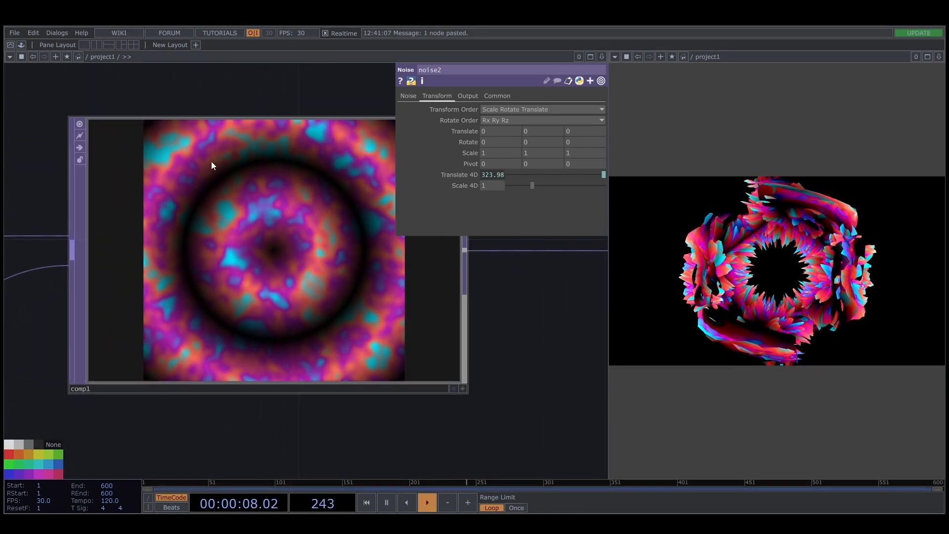
pyautogui.scroll(-10, 290, 318)
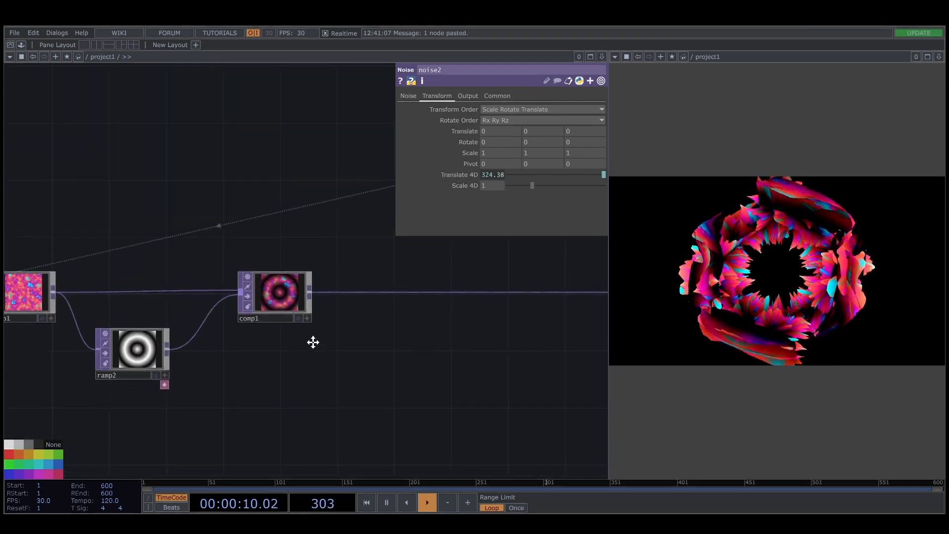
# Branch a Feedback TOP off the comp1 output and place it below the main chain.
pyautogui.moveTo(313, 342); pyautogui.dragTo(175, 298)
pyautogui.moveTo(242, 267); pyautogui.dragTo(215, 218)
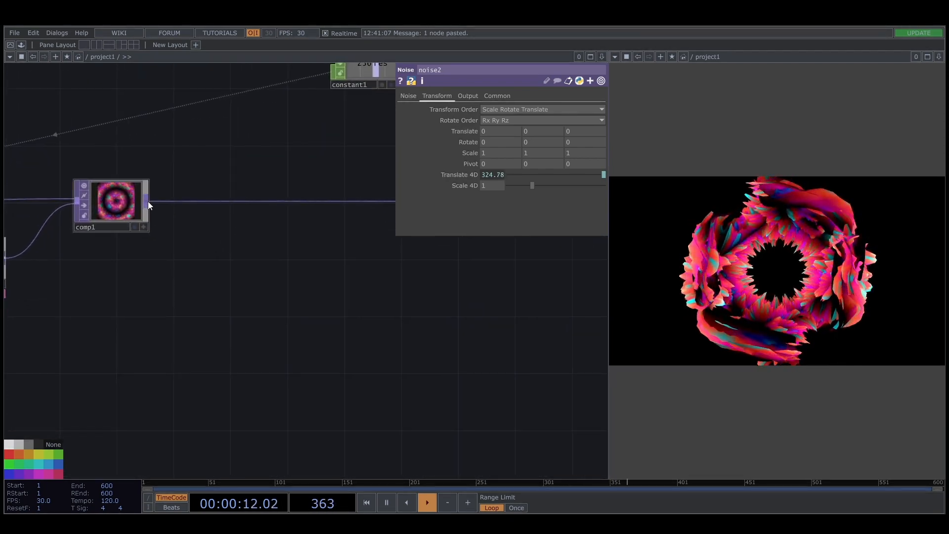
pyautogui.moveTo(147, 201); pyautogui.dragTo(233, 356)
pyautogui.write('fe')
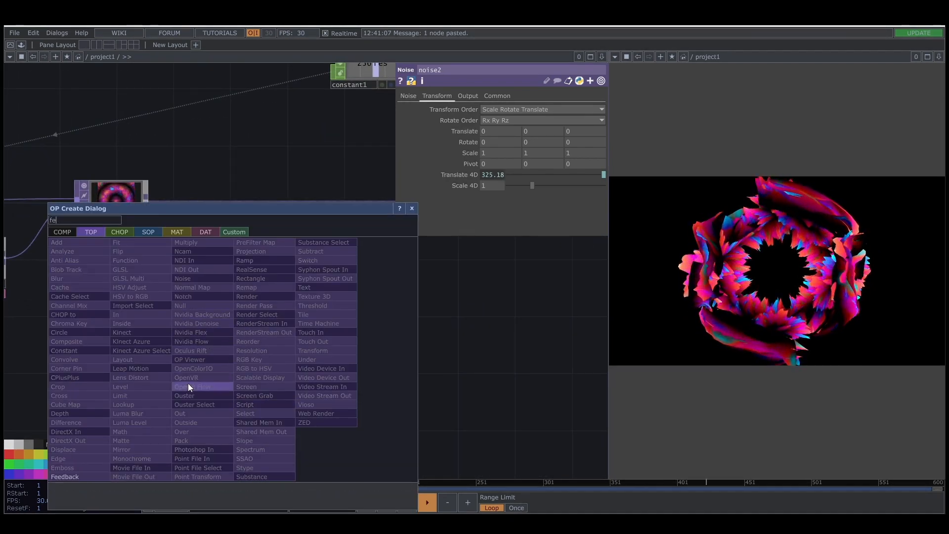
pyautogui.click(74, 476)
pyautogui.click(254, 320)
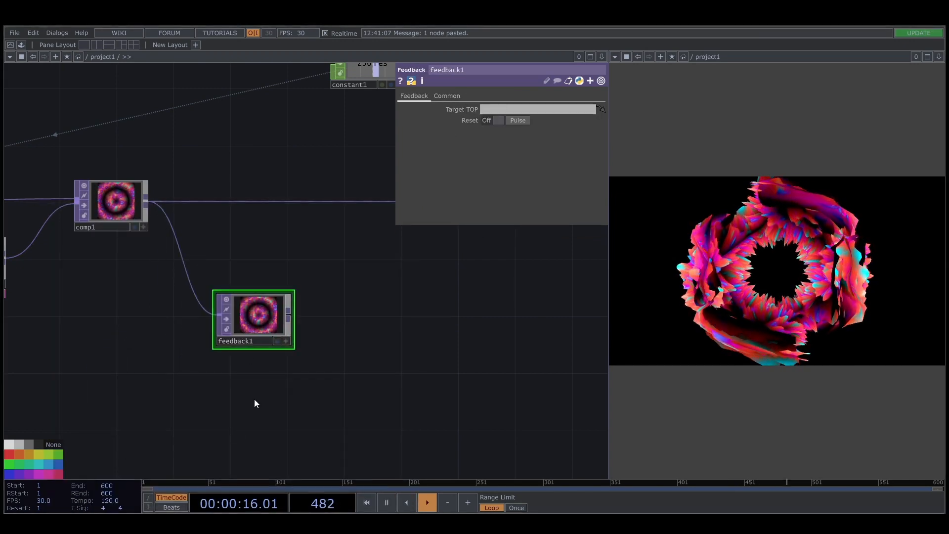
# Add a Keyboard In CHOP directly below feedback1.
pyautogui.press('Tab')
pyautogui.click(144, 234)
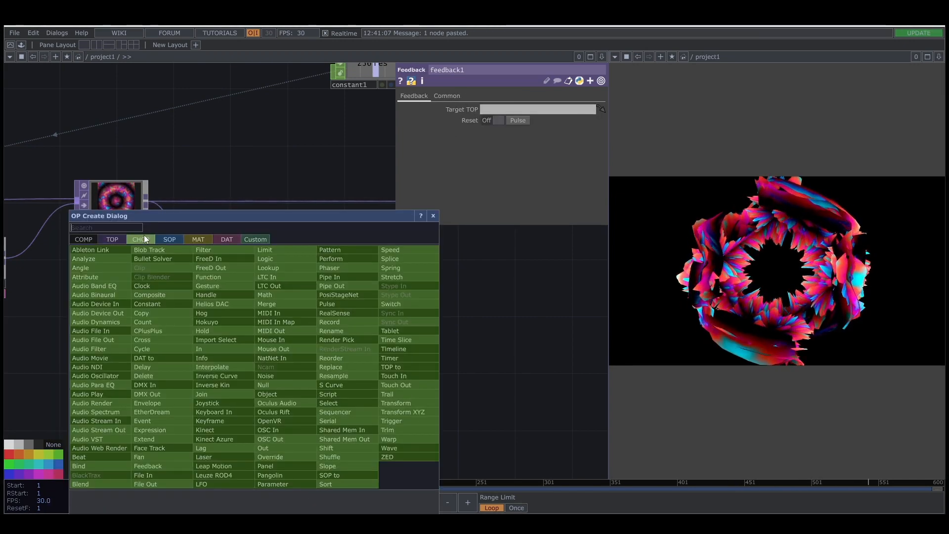
pyautogui.click(219, 412)
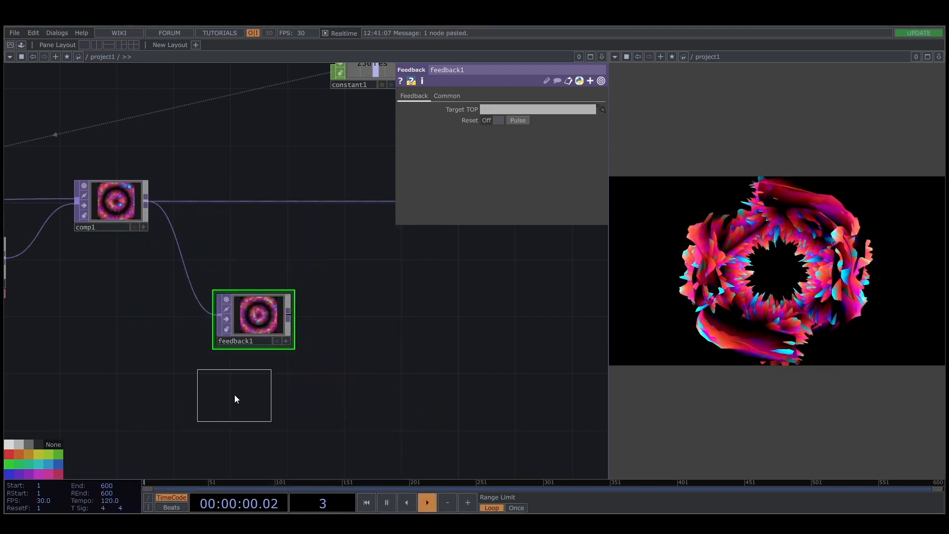
pyautogui.click(254, 394)
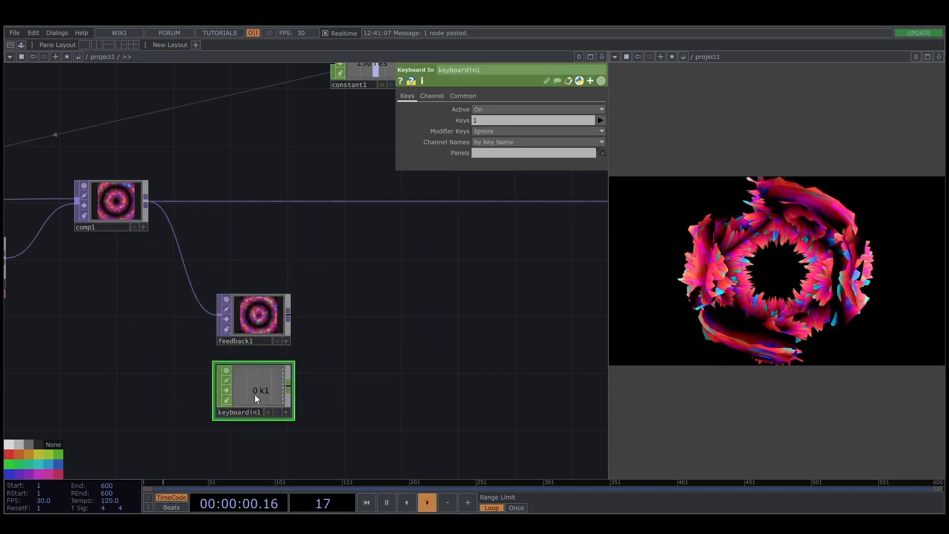
# Export keyboardin1's k1 channel to the Reset parameter of feedback1 and test the reset trigger.
pyautogui.click(263, 313)
pyautogui.moveTo(280, 412); pyautogui.dragTo(490, 120)
pyautogui.click(499, 113)
pyautogui.press('1')
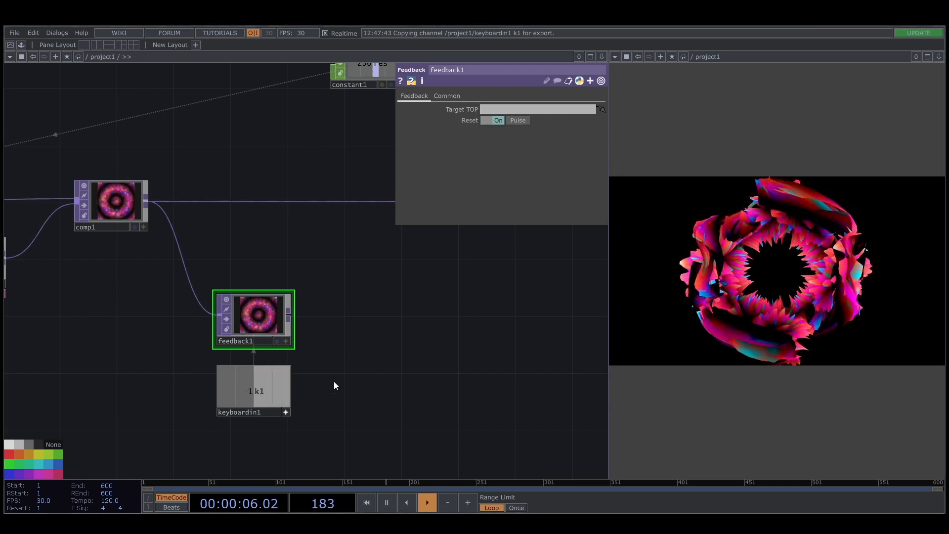
pyautogui.scroll(3, 275, 319)
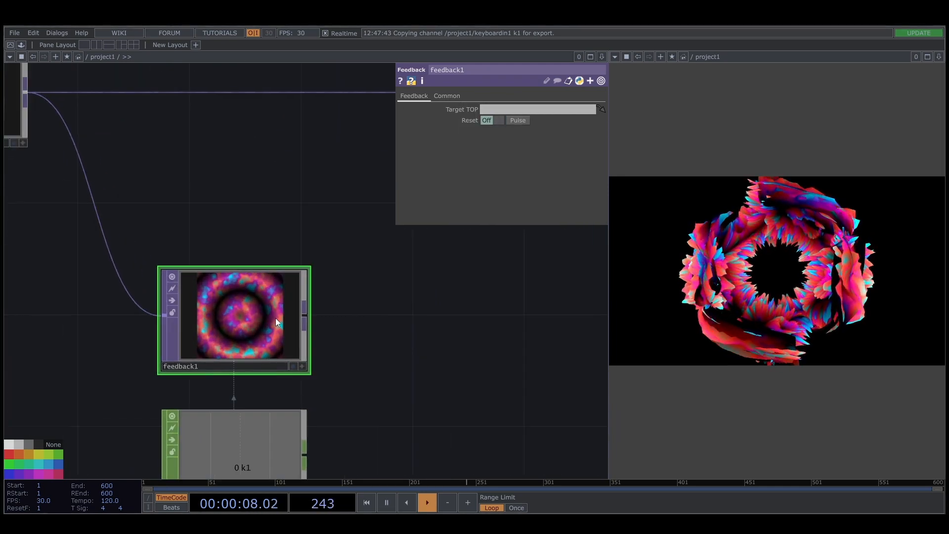
pyautogui.scroll(-4, 275, 318)
# Add a Noise TOP fed by the feedback1 output, placed beside feedback1.
pyautogui.moveTo(358, 354); pyautogui.dragTo(315, 342)
pyautogui.moveTo(241, 307); pyautogui.dragTo(287, 304)
pyautogui.write('no')
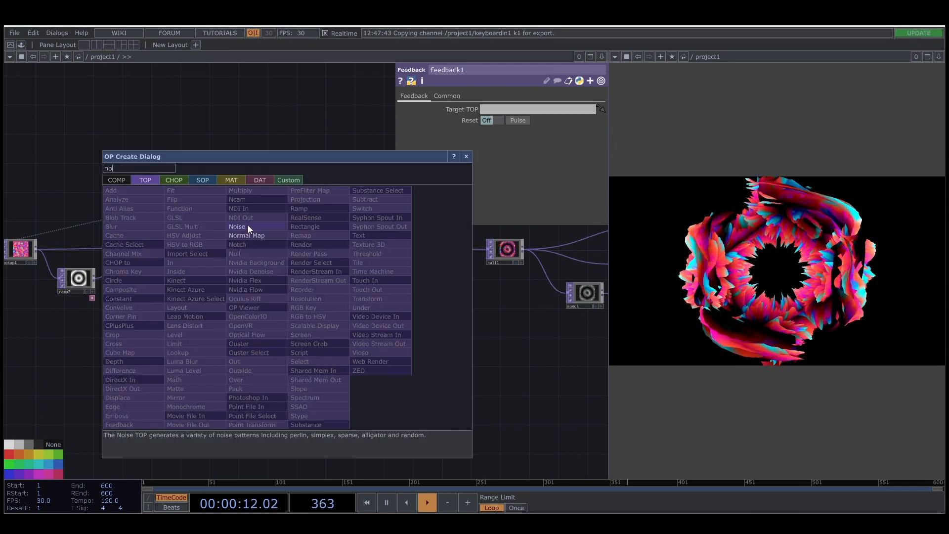
pyautogui.click(248, 226)
pyautogui.click(286, 309)
pyautogui.scroll(3, 297, 307)
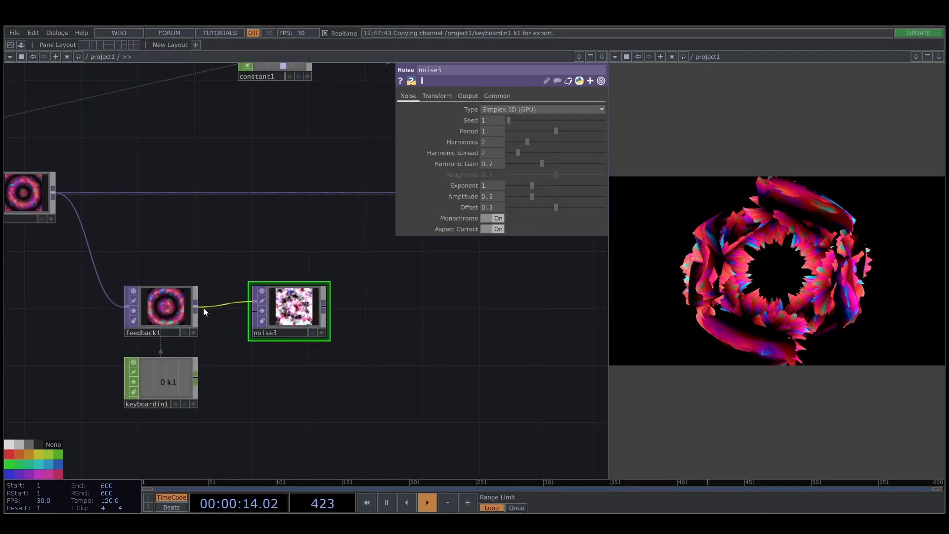
# Branch a Slope TOP off the feedback1 output and place it below noise3.
pyautogui.moveTo(194, 307); pyautogui.dragTo(259, 405)
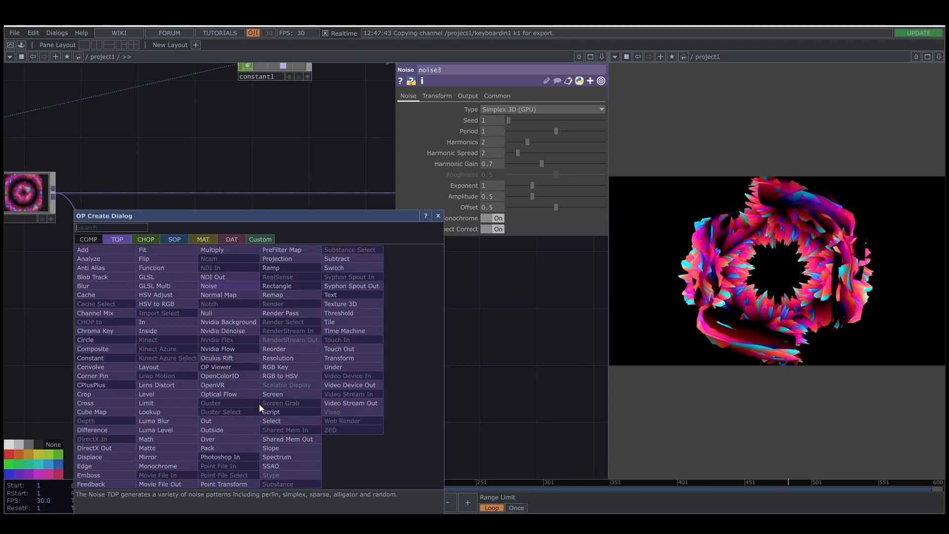
pyautogui.write('slo')
pyautogui.click(280, 448)
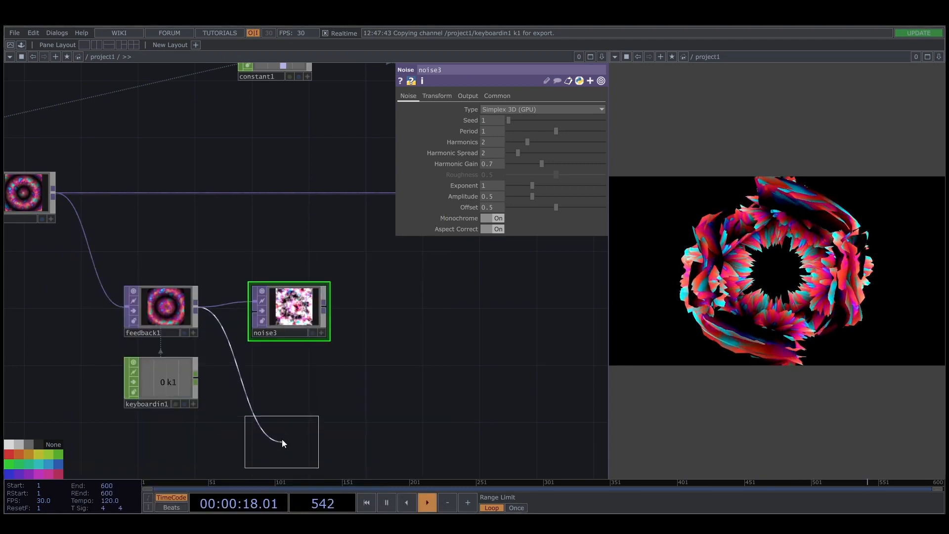
pyautogui.click(291, 381)
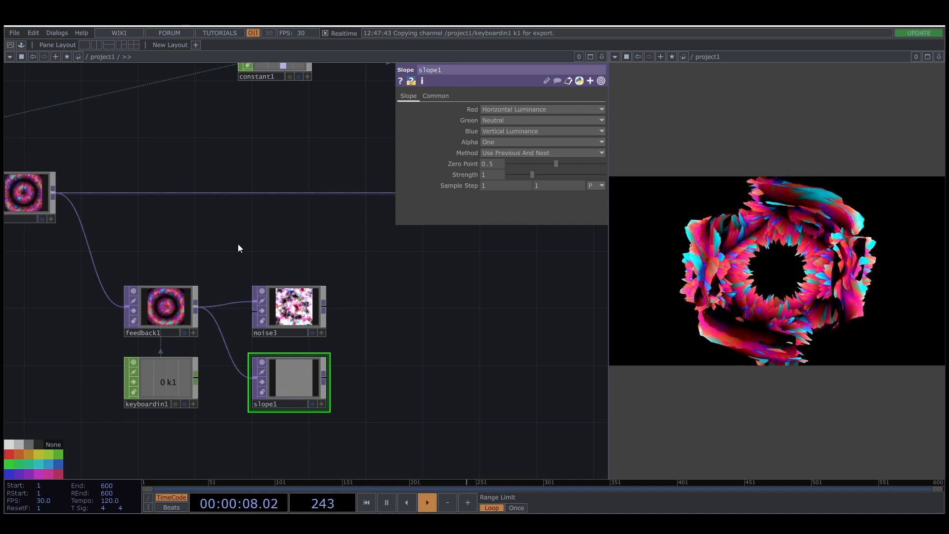
# Configure noise3 with RGB output set to Noise, Monochrome off, Harmonics 10 and Amplitude about 0.19.
pyautogui.click(289, 306)
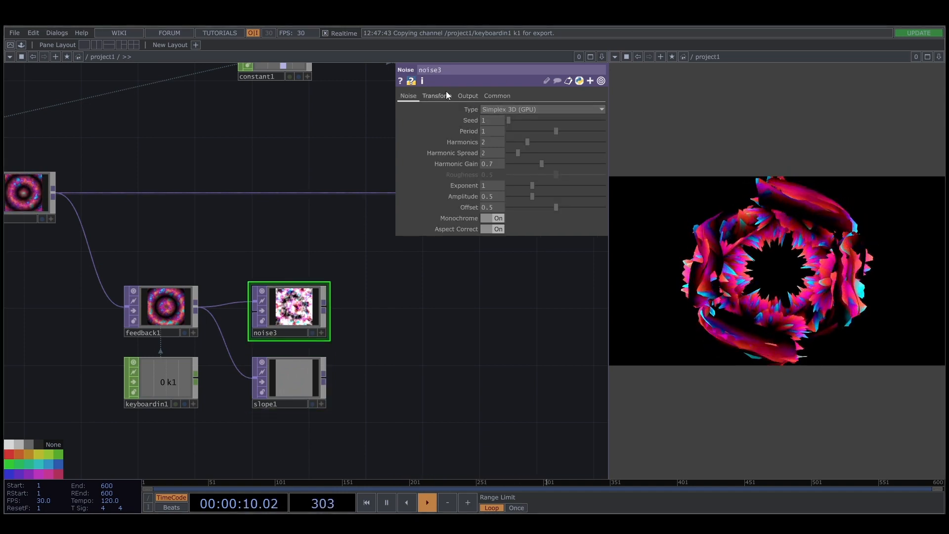
pyautogui.click(467, 96)
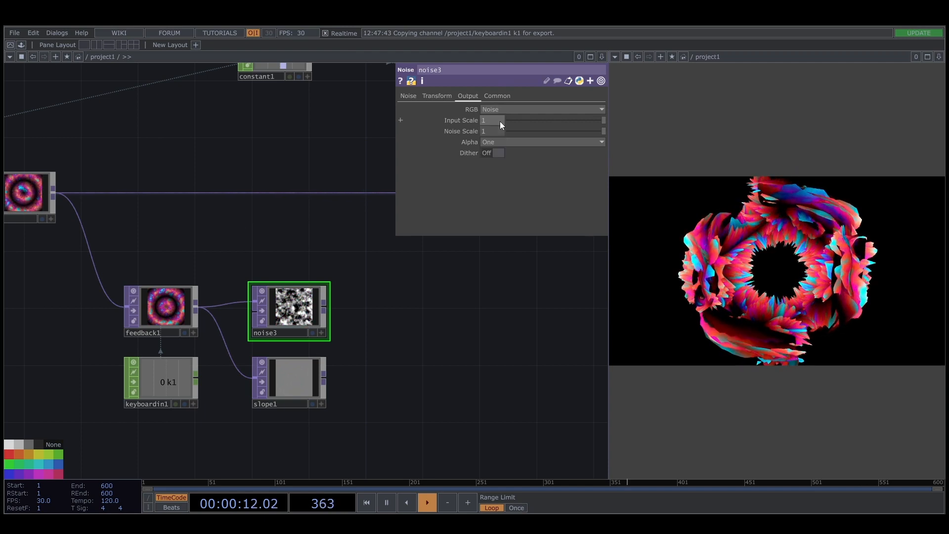
pyautogui.click(407, 96)
pyautogui.click(497, 219)
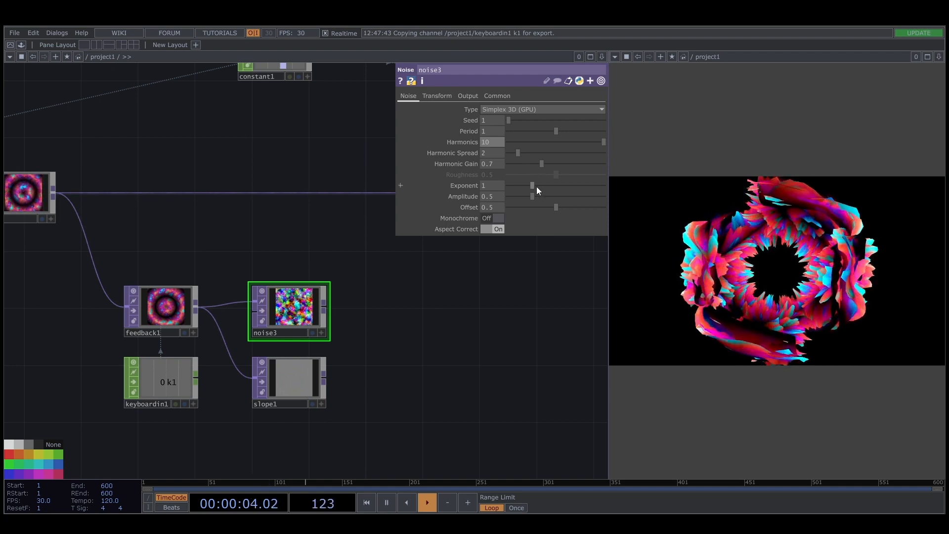
pyautogui.moveTo(533, 193); pyautogui.dragTo(529, 196)
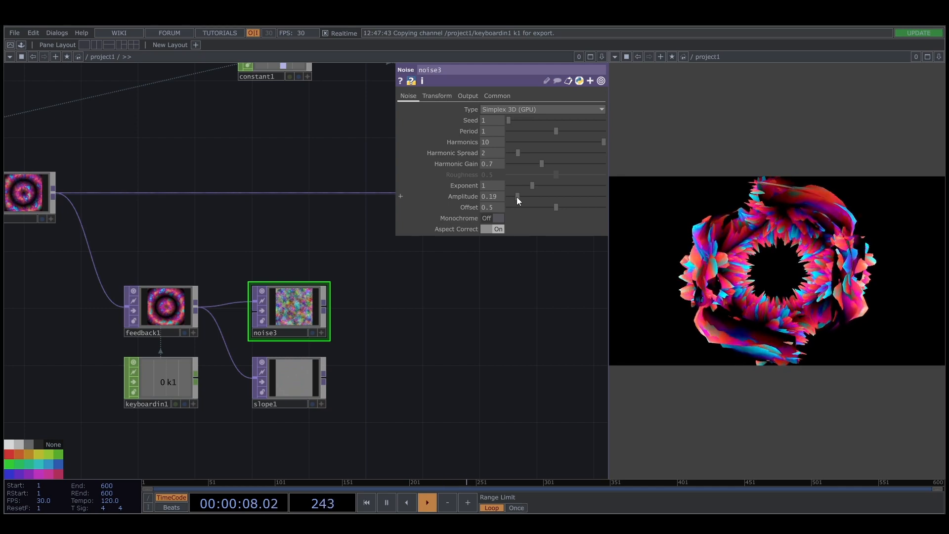
pyautogui.moveTo(518, 197); pyautogui.dragTo(517, 196)
# Set slope1's Zero Point to 0.4 and Strength to 4, and inspect its output texture.
pyautogui.moveTo(376, 316); pyautogui.dragTo(365, 288)
pyautogui.click(283, 348)
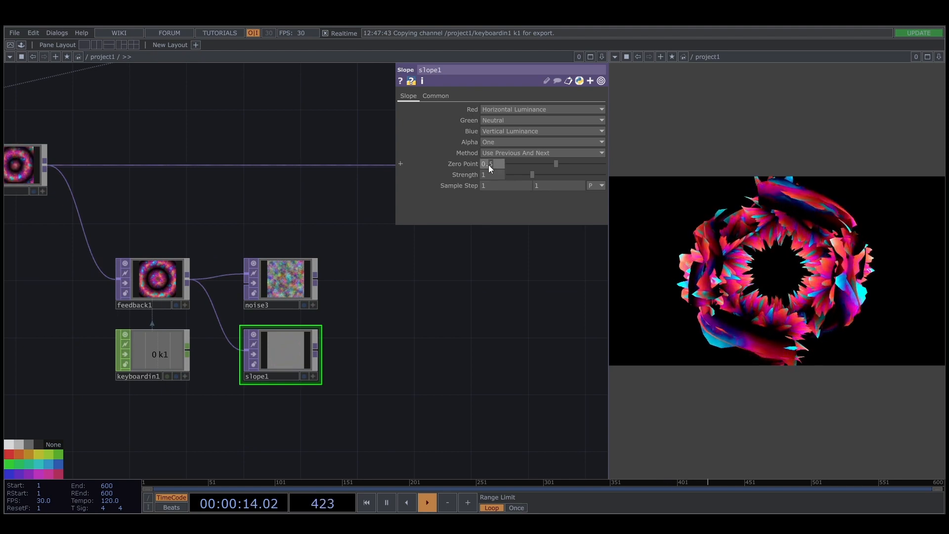
pyautogui.moveTo(438, 321); pyautogui.dragTo(438, 316)
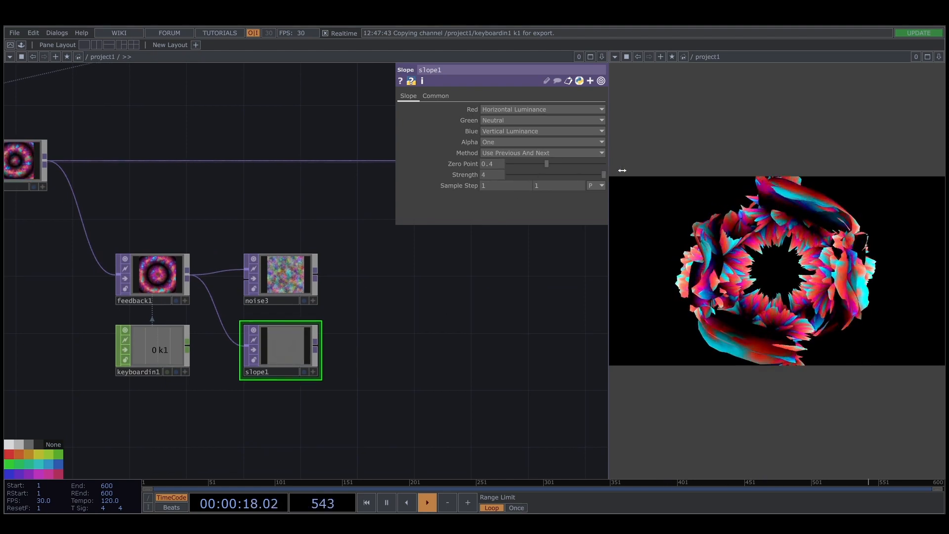
pyautogui.scroll(10, 293, 317)
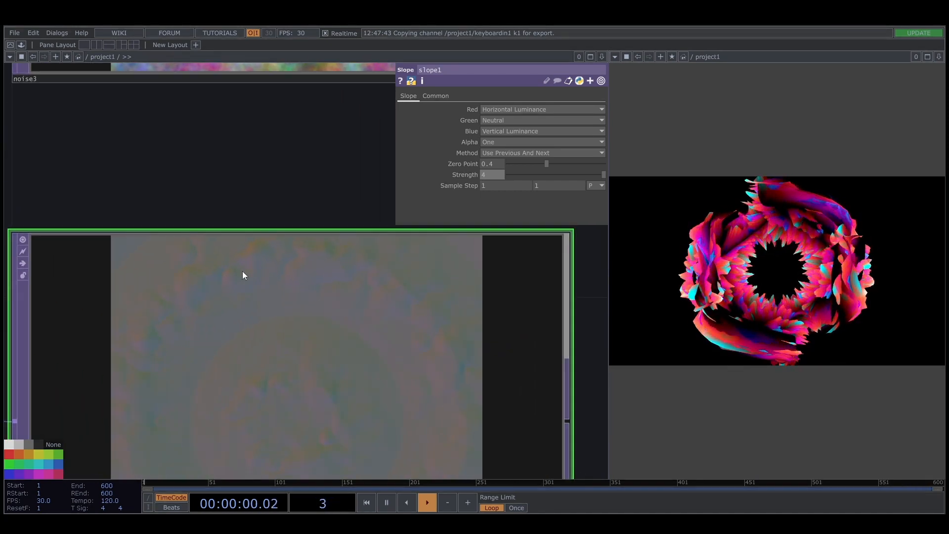
pyautogui.scroll(-10, 150, 374)
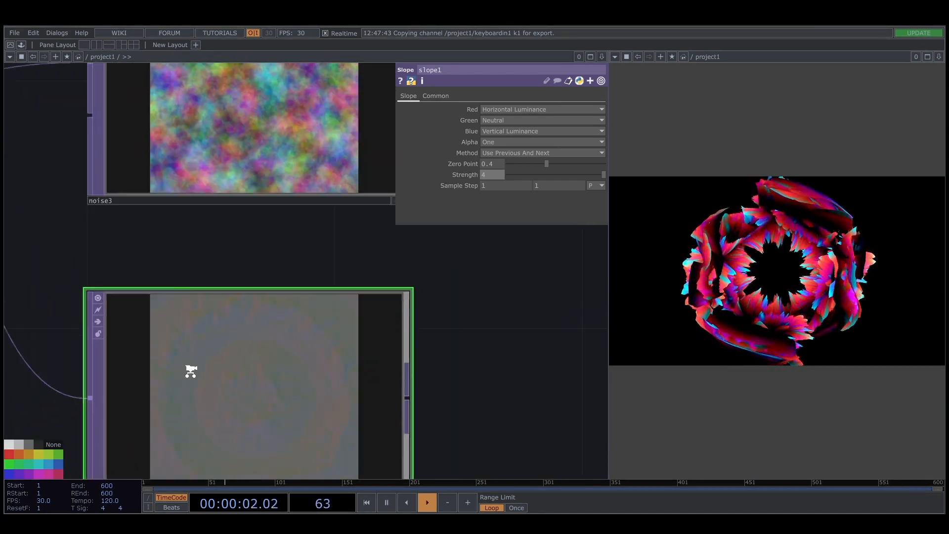
# Add a Blur TOP after slope1 with Pre-Shrink 3 and Filter Size 18.
pyautogui.rightClick(259, 377)
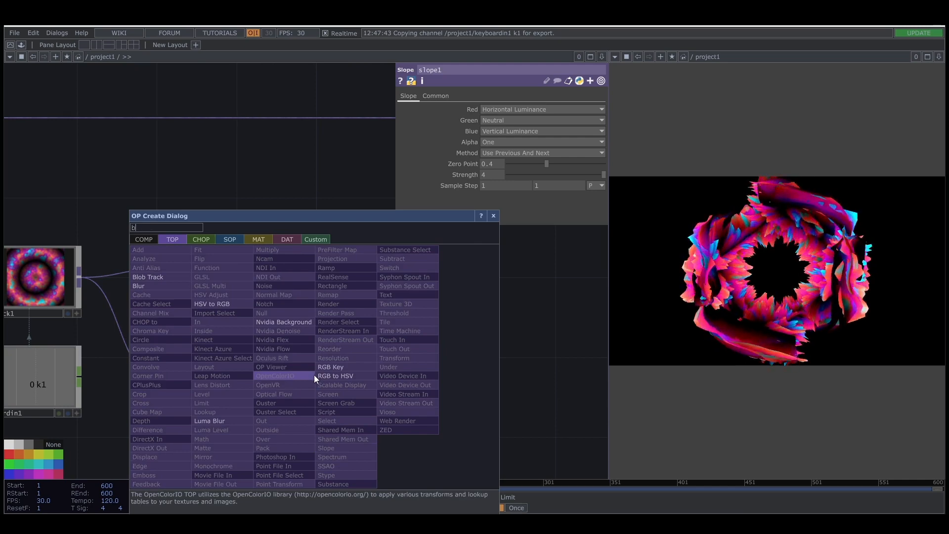
pyautogui.write('bl')
pyautogui.click(171, 286)
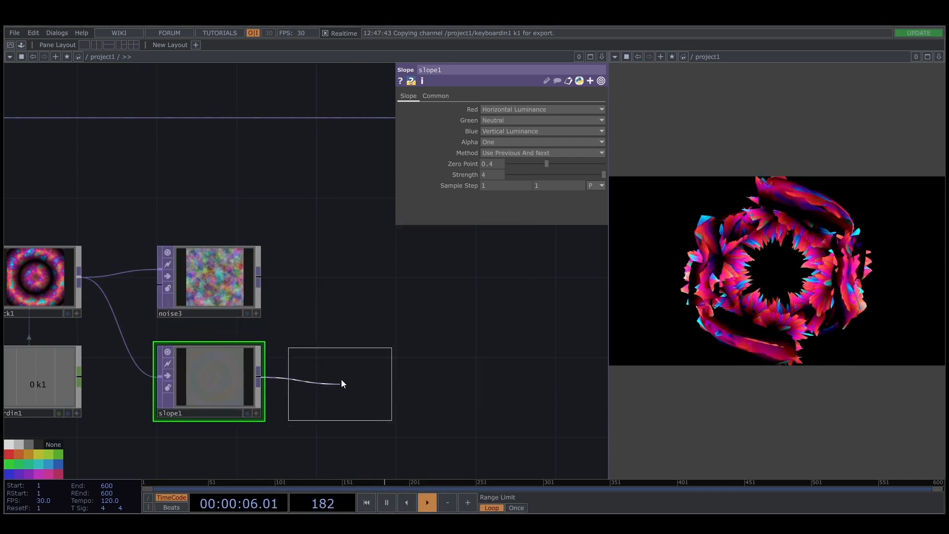
pyautogui.click(342, 383)
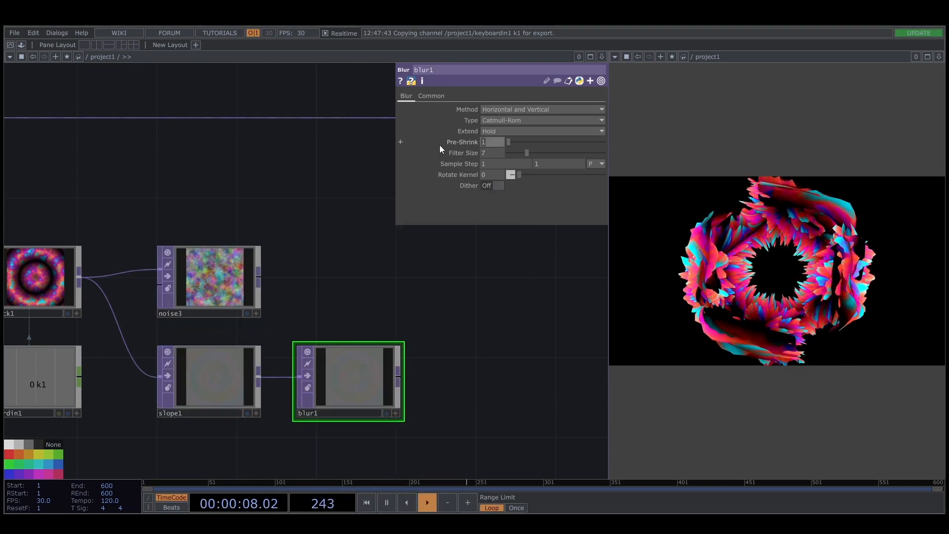
pyautogui.moveTo(527, 142); pyautogui.dragTo(543, 156)
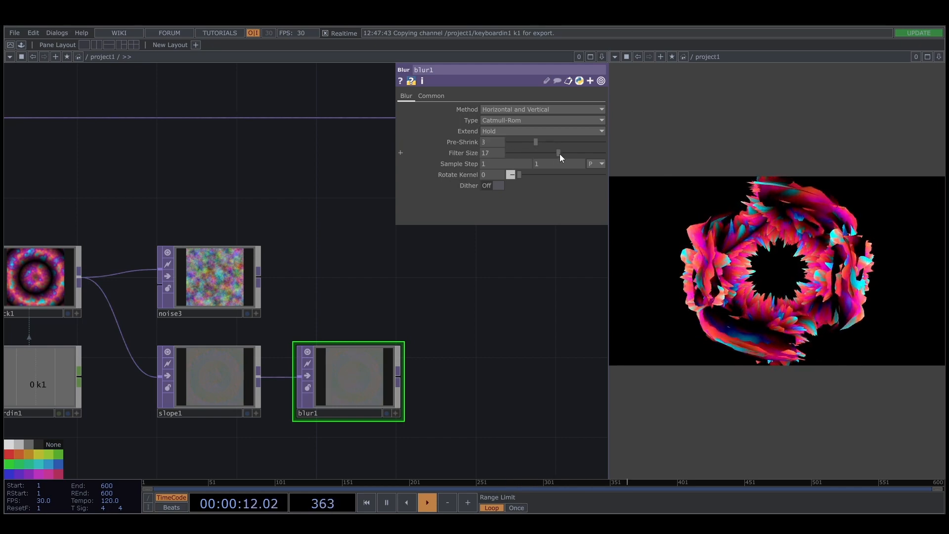
pyautogui.click(562, 153)
# Add a Composite TOP fed by the noise3 output, placed beyond blur1.
pyautogui.scroll(-5, 452, 356)
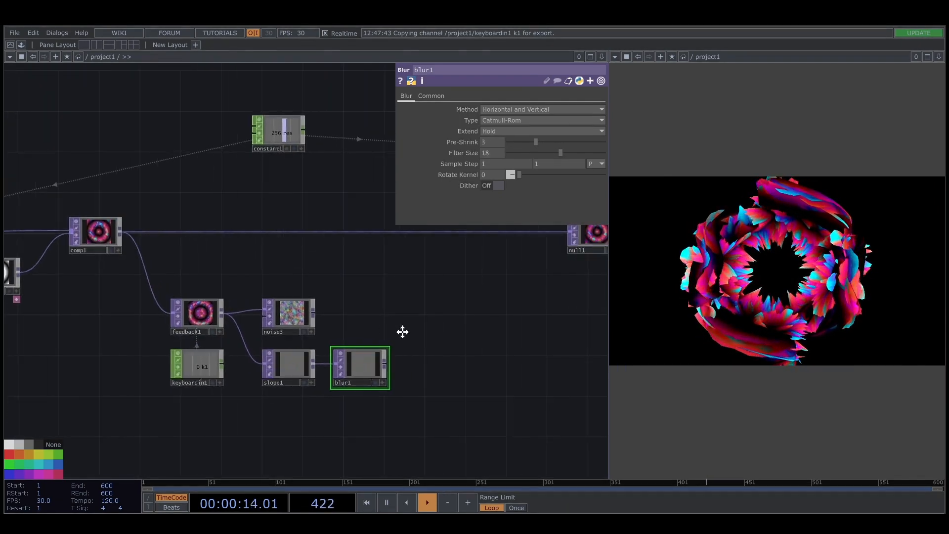
pyautogui.moveTo(402, 332); pyautogui.dragTo(355, 328)
pyautogui.press('Tab')
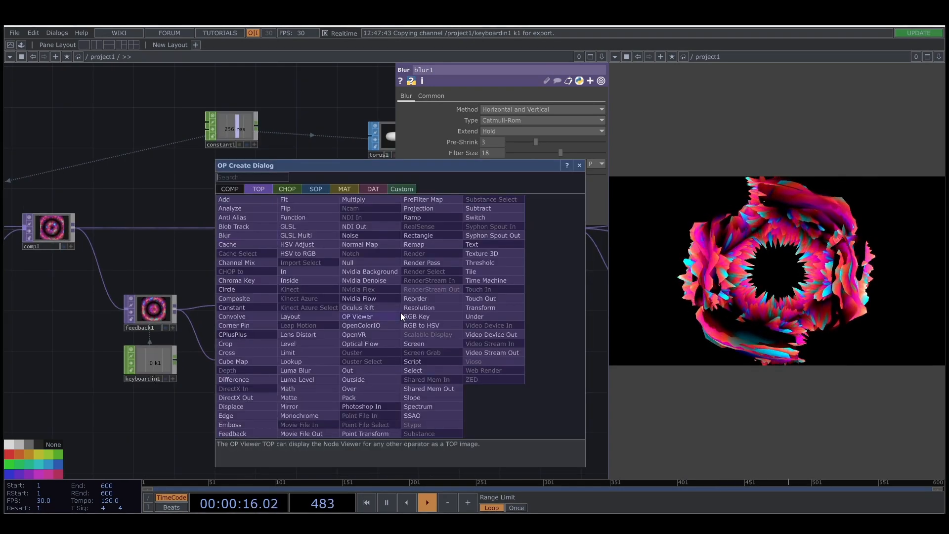
pyautogui.click(256, 298)
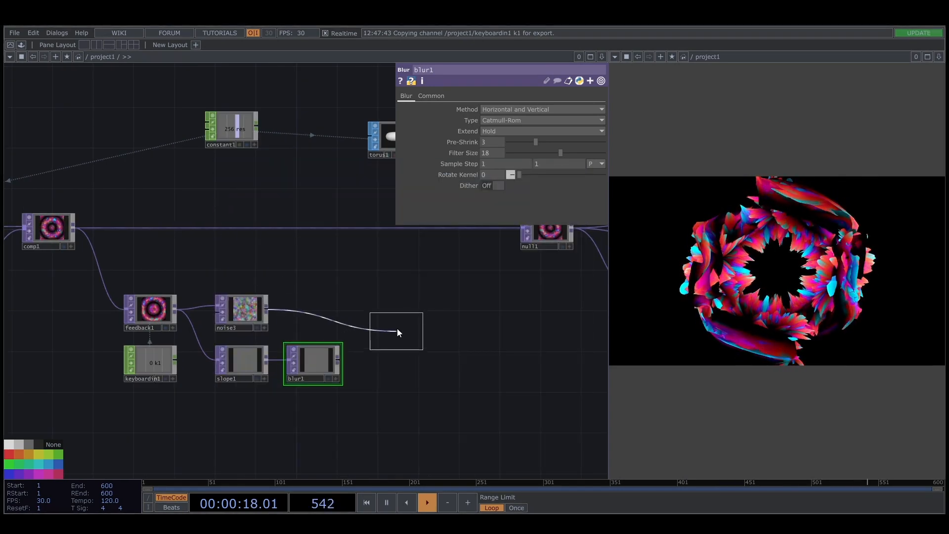
pyautogui.click(398, 332)
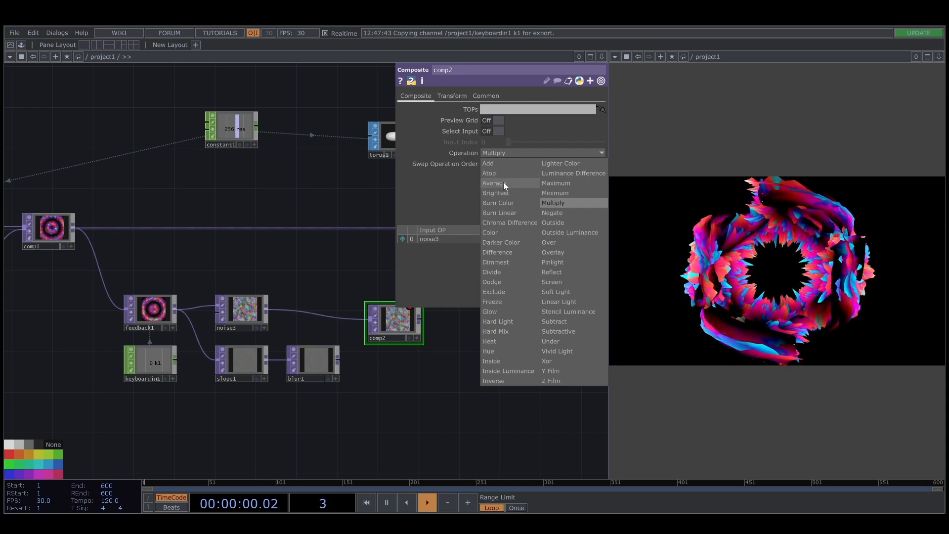
# Set comp2's Operation to Average and connect blur1 as its second input.
pyautogui.click(503, 184)
pyautogui.scroll(5, 408, 345)
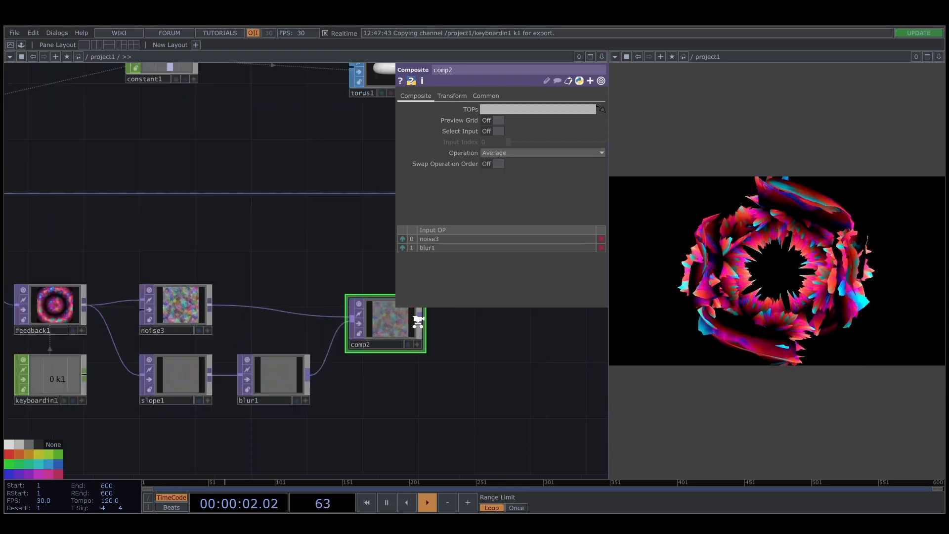
pyautogui.scroll(-5, 410, 324)
pyautogui.scroll(-8, 463, 350)
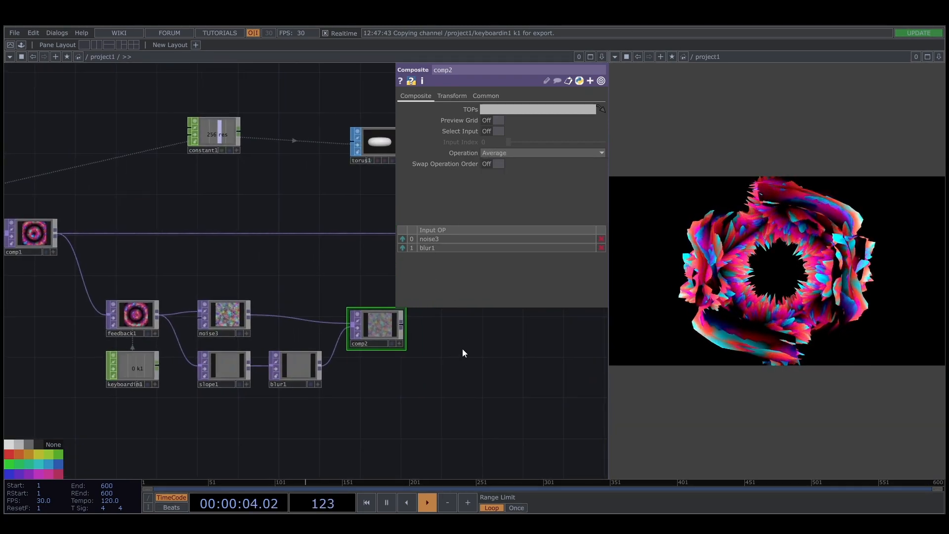
# Move the noise3, slope1, blur1 and comp2 nodes together to sit lower in the network, below the feedback1 row.
pyautogui.moveTo(256, 425); pyautogui.dragTo(497, 399)
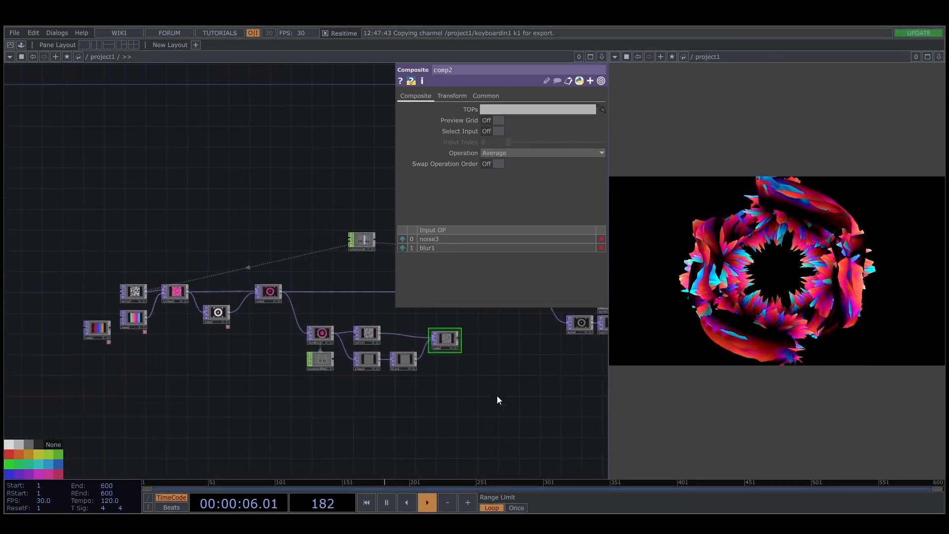
pyautogui.moveTo(496, 403); pyautogui.dragTo(126, 280, button='right')
pyautogui.moveTo(291, 290); pyautogui.dragTo(182, 290)
pyautogui.click(458, 381)
pyautogui.scroll(5, 428, 347)
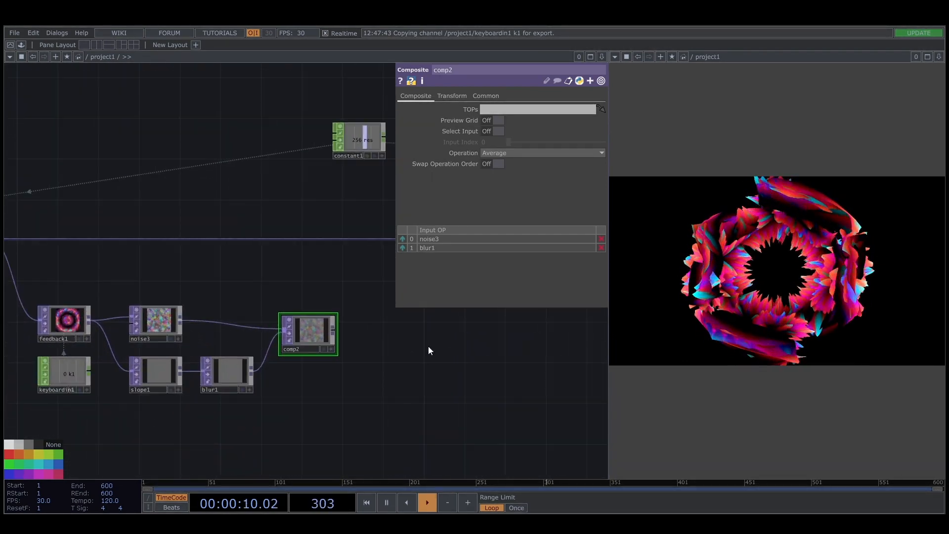
pyautogui.moveTo(428, 346); pyautogui.dragTo(330, 342)
pyautogui.scroll(3, 326, 339)
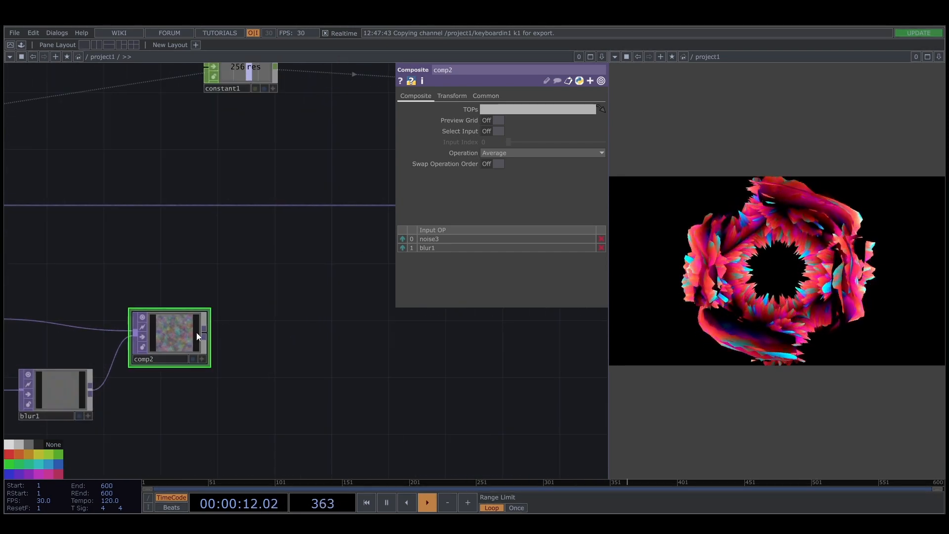
pyautogui.moveTo(196, 332); pyautogui.dragTo(194, 327)
pyautogui.scroll(-5, 189, 271)
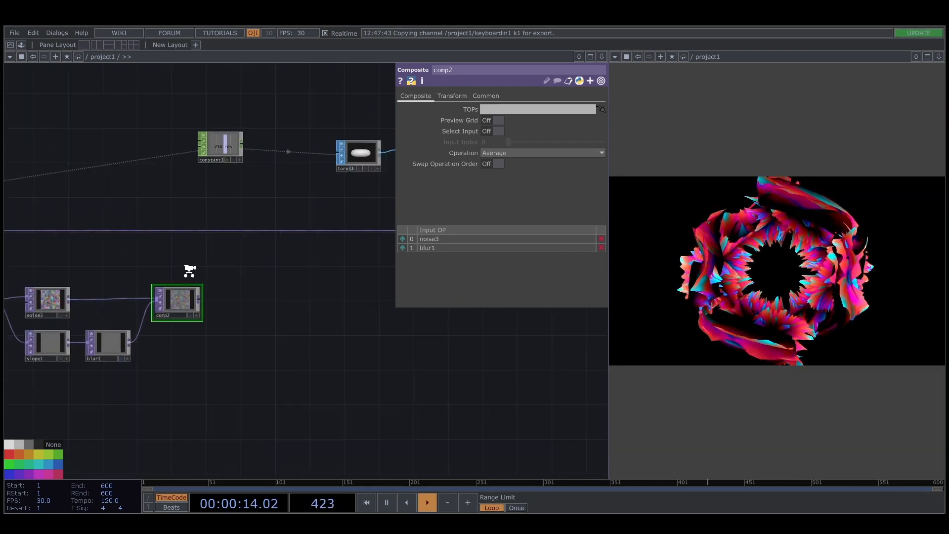
pyautogui.moveTo(240, 353); pyautogui.dragTo(103, 269, button='right')
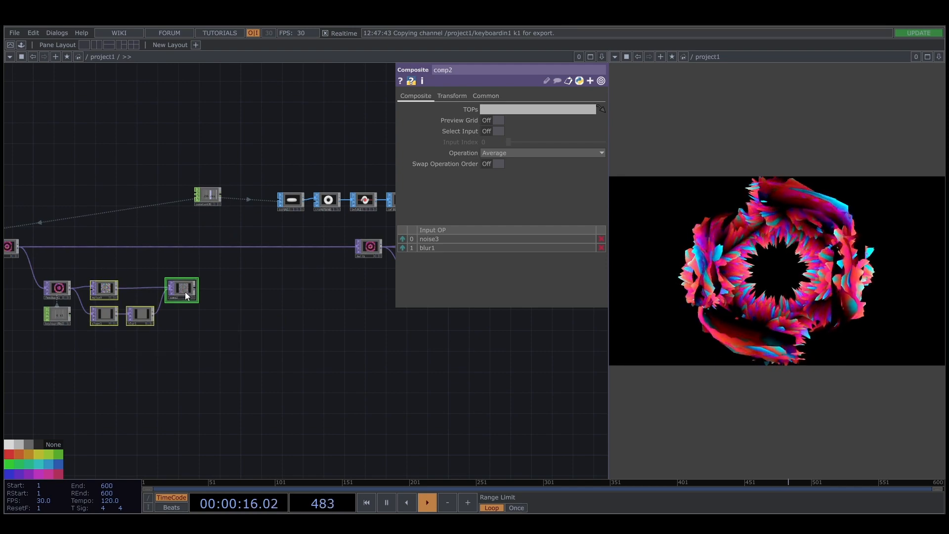
pyautogui.moveTo(186, 296); pyautogui.dragTo(177, 322)
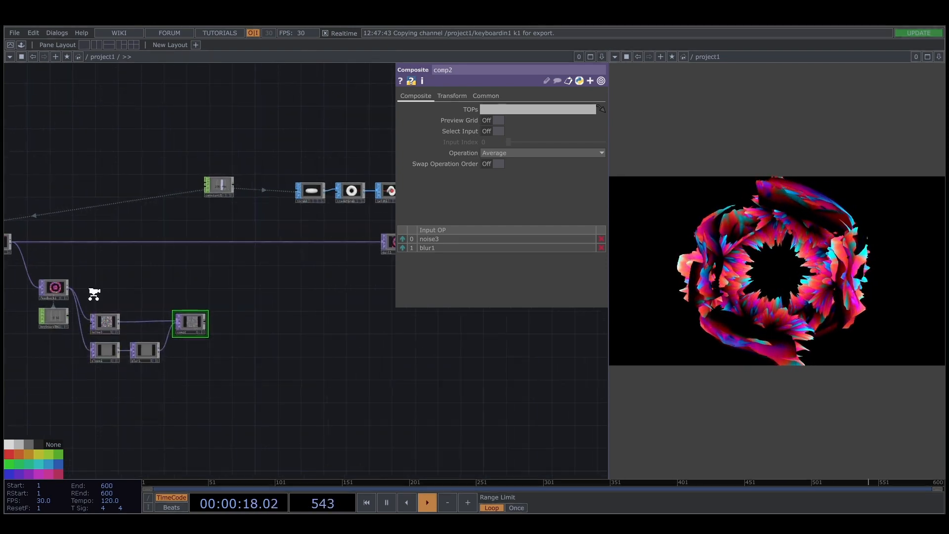
# Add a Displace TOP fed by feedback1 and connect comp2 as its second input.
pyautogui.scroll(3, 93, 292)
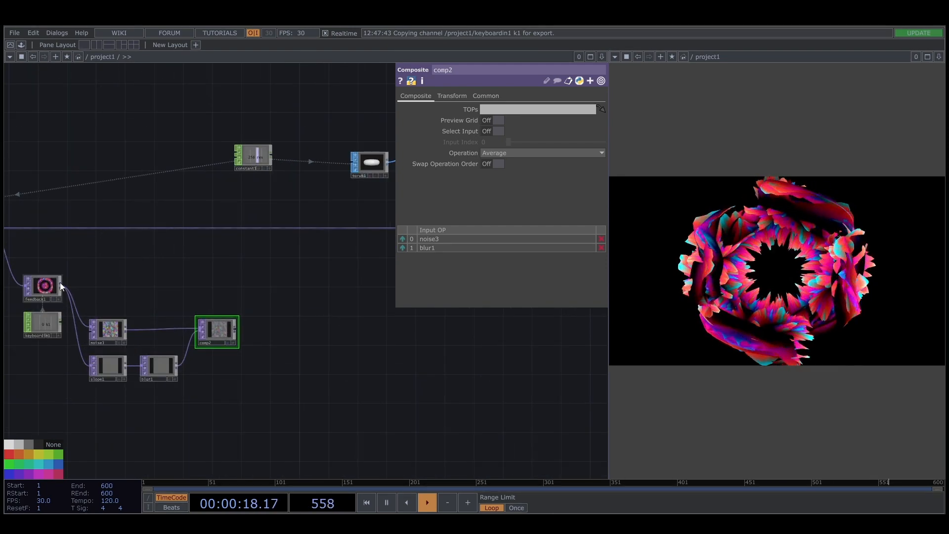
pyautogui.click(204, 285)
pyautogui.write('d')
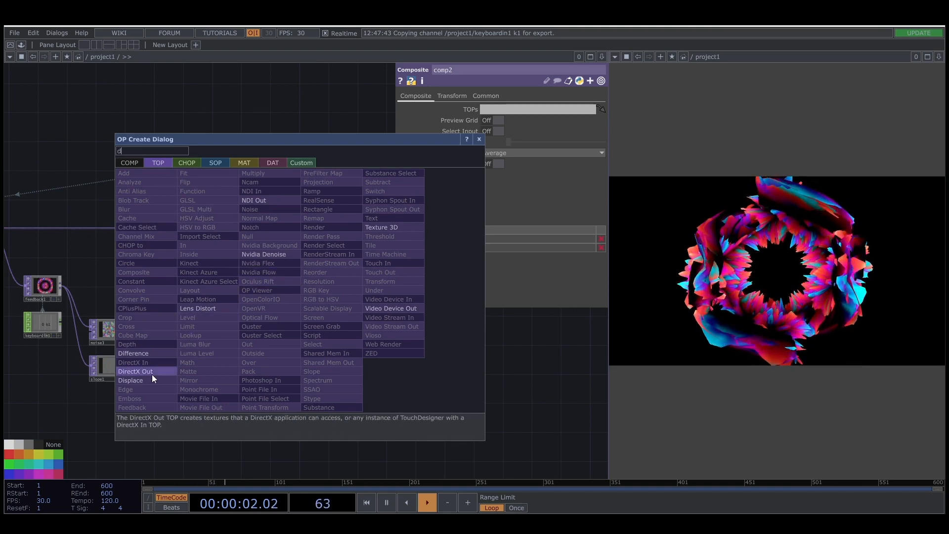
pyautogui.click(151, 380)
pyautogui.click(296, 297)
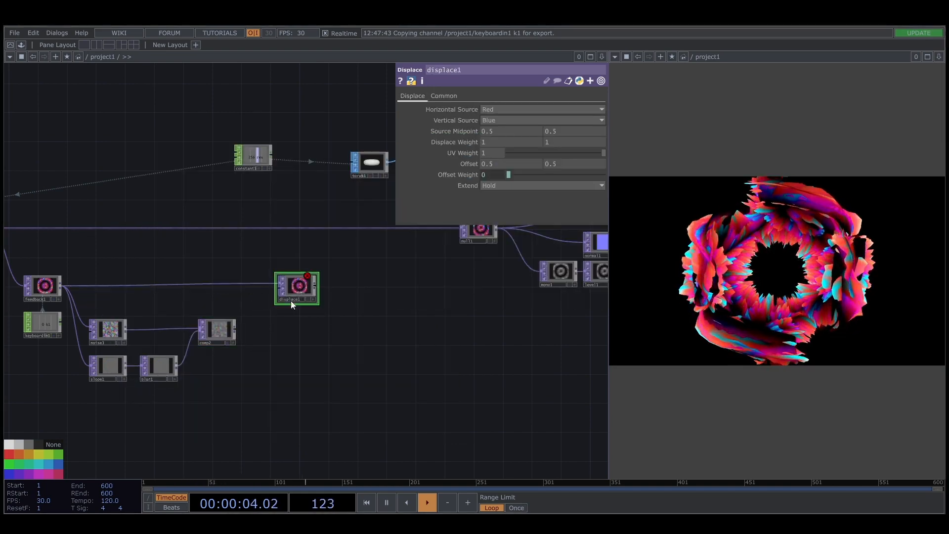
pyautogui.scroll(3, 291, 302)
pyautogui.moveTo(142, 378); pyautogui.dragTo(257, 267)
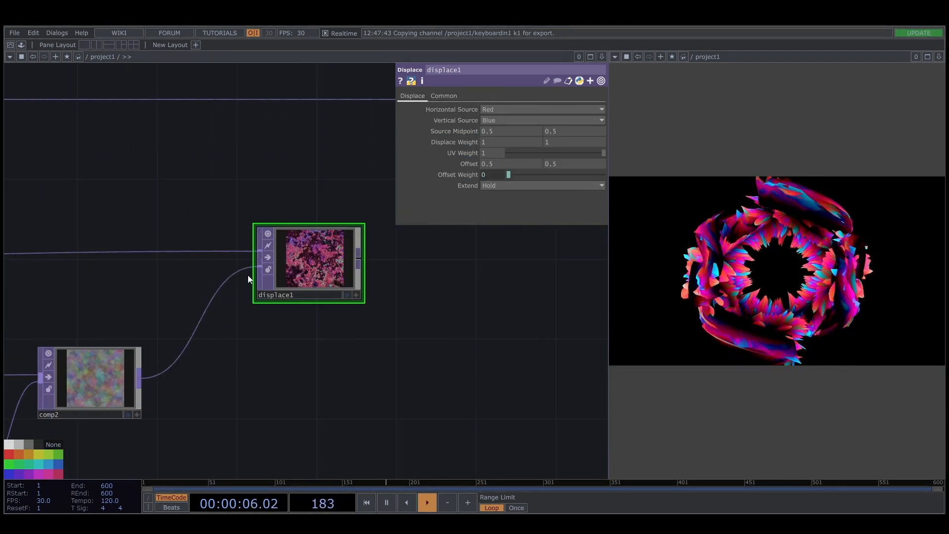
# Set both Displace Weight values of displace1 to 0.01.
pyautogui.scroll(5, 307, 254)
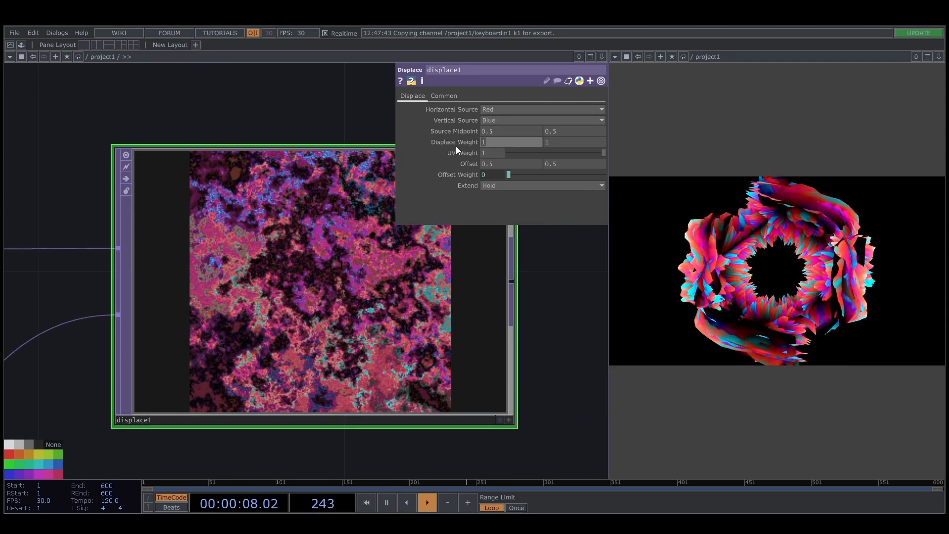
pyautogui.write('0.01')
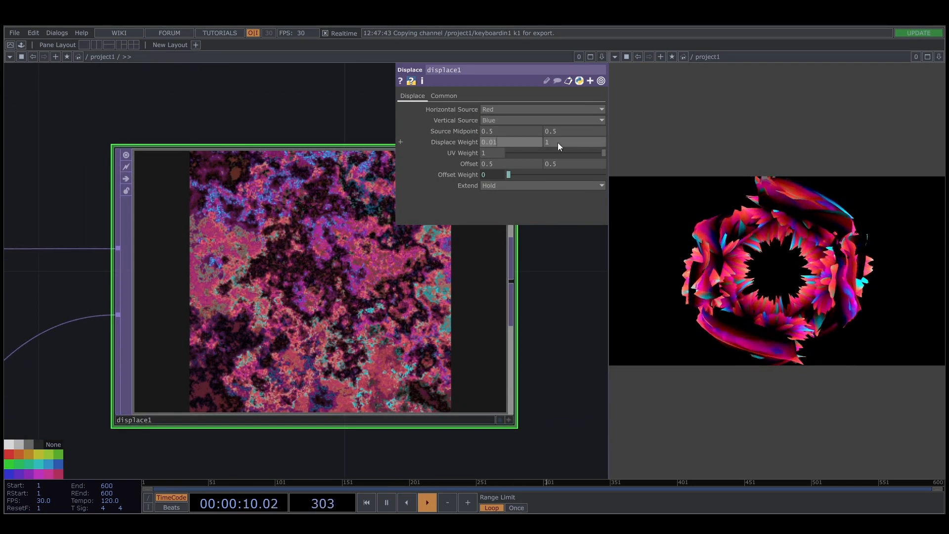
pyautogui.moveTo(558, 142); pyautogui.dragTo(520, 142)
pyautogui.write('0.01')
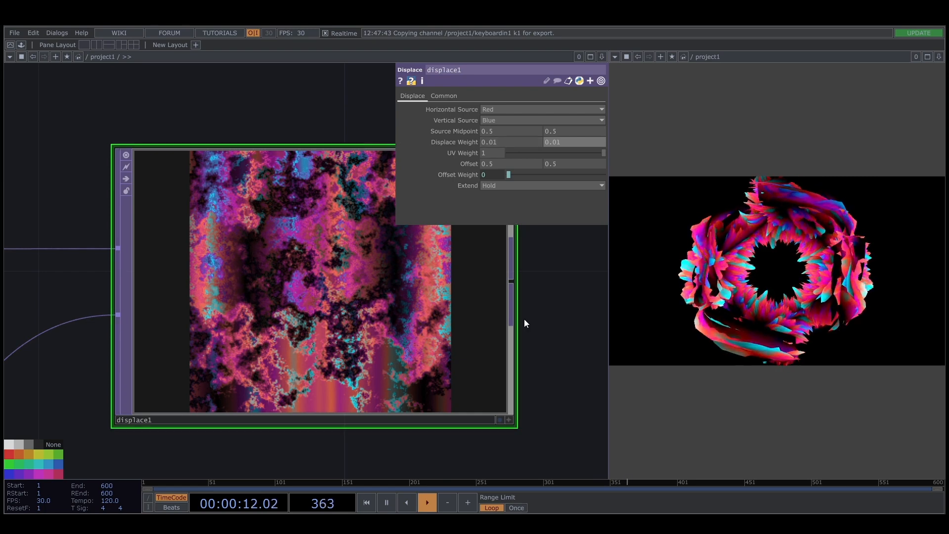
pyautogui.press('Return')
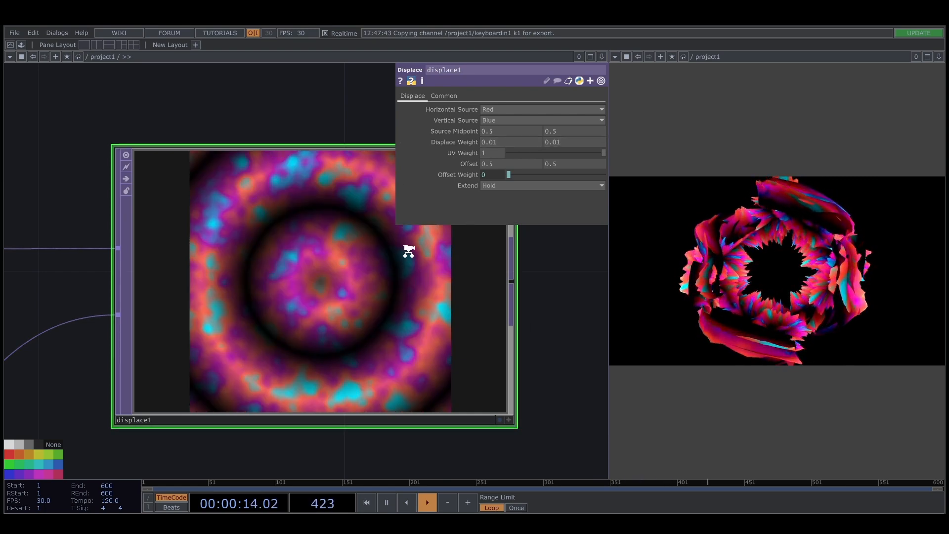
# Add a Level TOP after displace1.
pyautogui.scroll(-5, 408, 250)
pyautogui.moveTo(505, 268); pyautogui.dragTo(297, 298)
pyautogui.press('Tab')
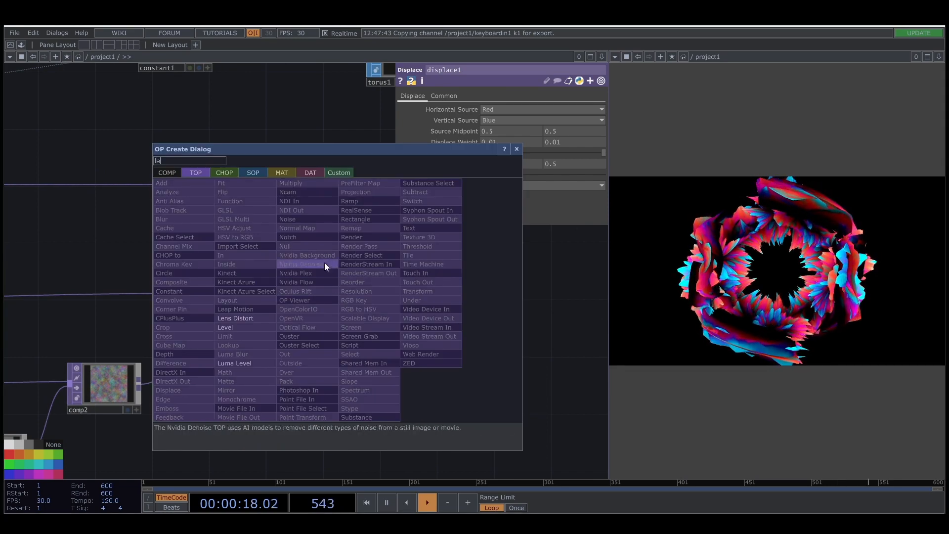
pyautogui.click(243, 327)
pyautogui.click(369, 301)
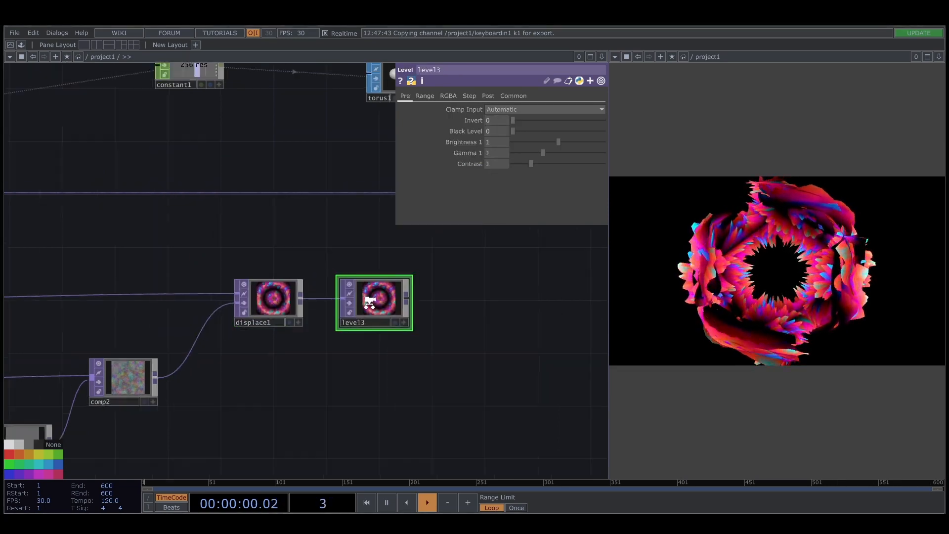
# Insert a Composite TOP on the wire between comp1 and null1 and set its Operation to Maximum.
pyautogui.scroll(-5, 369, 302)
pyautogui.rightClick(384, 265)
pyautogui.click(402, 252)
pyautogui.write('c')
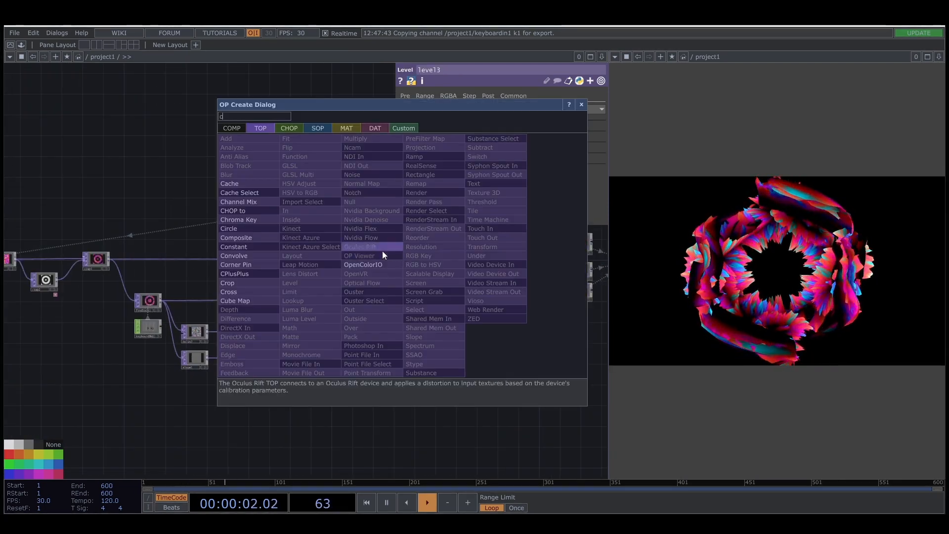
pyautogui.click(253, 238)
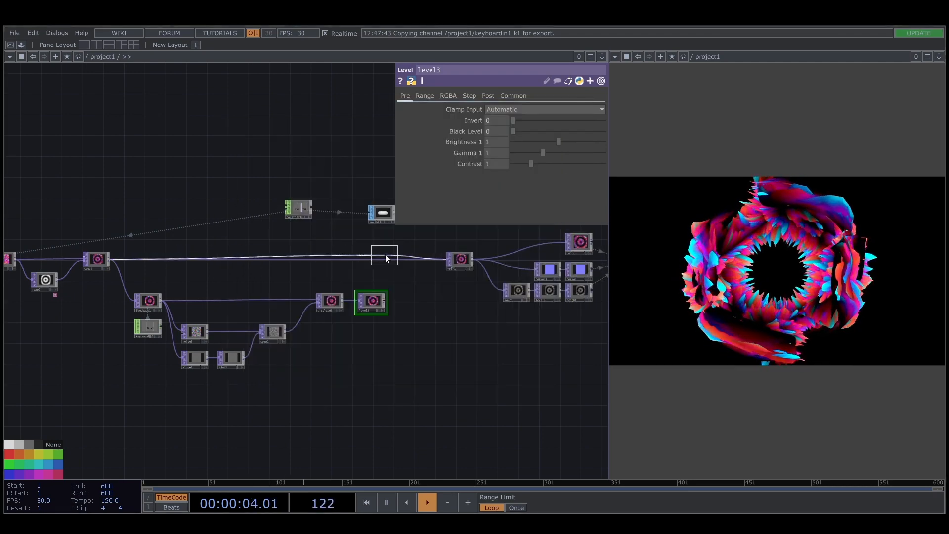
pyautogui.click(403, 256)
pyautogui.click(518, 152)
pyautogui.click(555, 183)
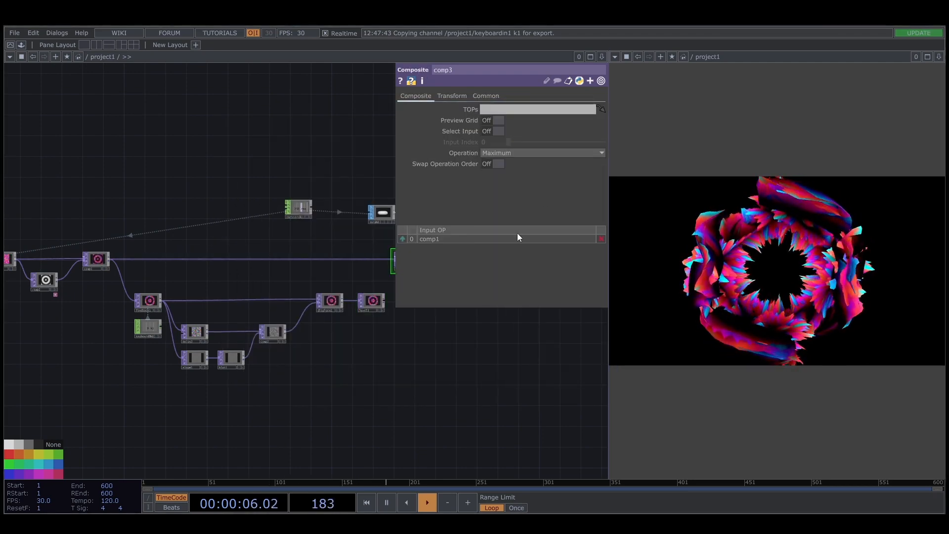
# Connect level3 as the second input of comp3 and inspect the combined texture.
pyautogui.scroll(5, 336, 352)
pyautogui.moveTo(274, 322); pyautogui.dragTo(299, 215)
pyautogui.scroll(-4, 267, 254)
pyautogui.scroll(8, 321, 237)
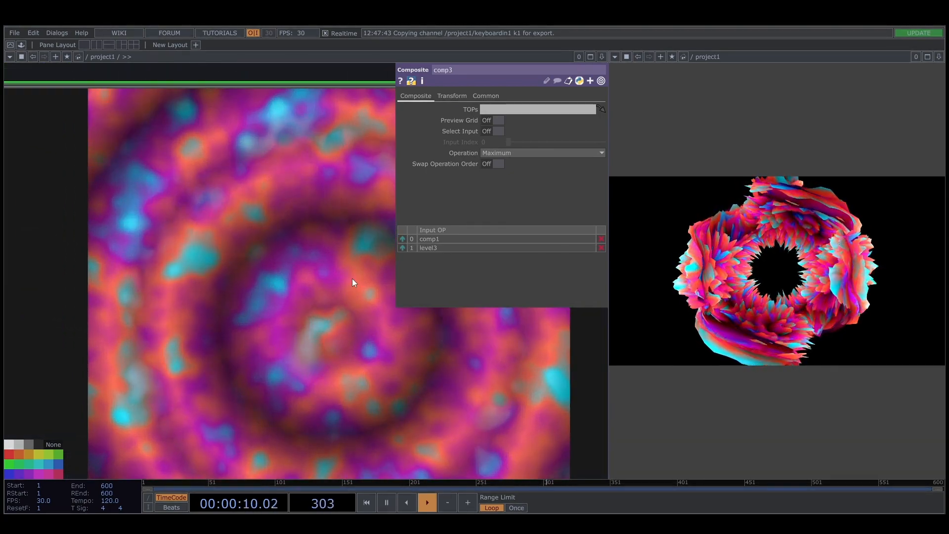
pyautogui.scroll(-2, 352, 279)
# Set feedback1's Target TOP to comp3 to close the loop, and inspect comp3's output texture.
pyautogui.scroll(-6, 352, 279)
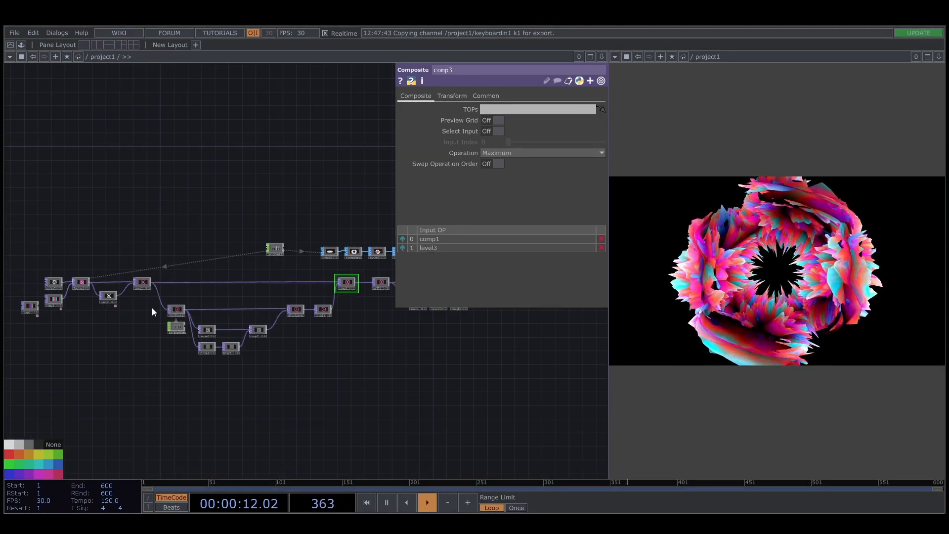
pyautogui.click(176, 309)
pyautogui.scroll(6, 342, 282)
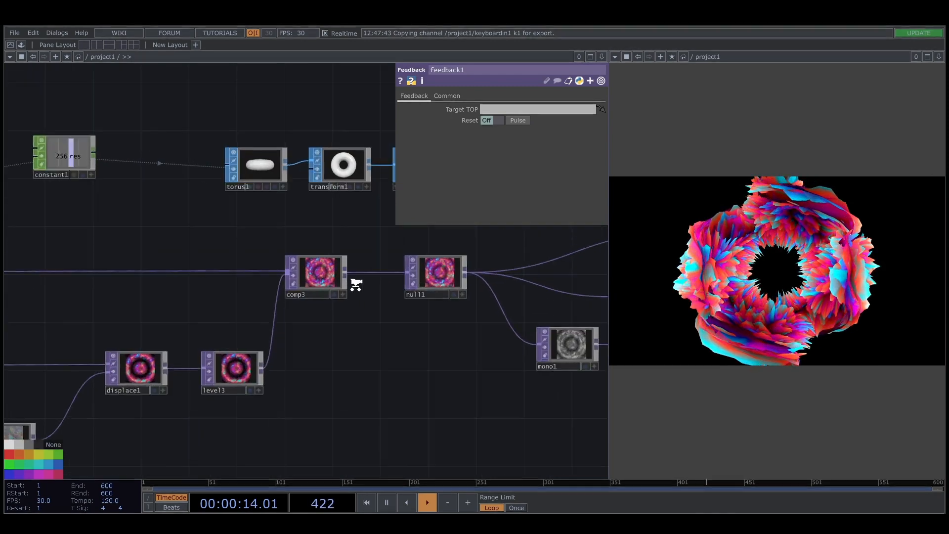
pyautogui.moveTo(314, 272); pyautogui.dragTo(500, 107)
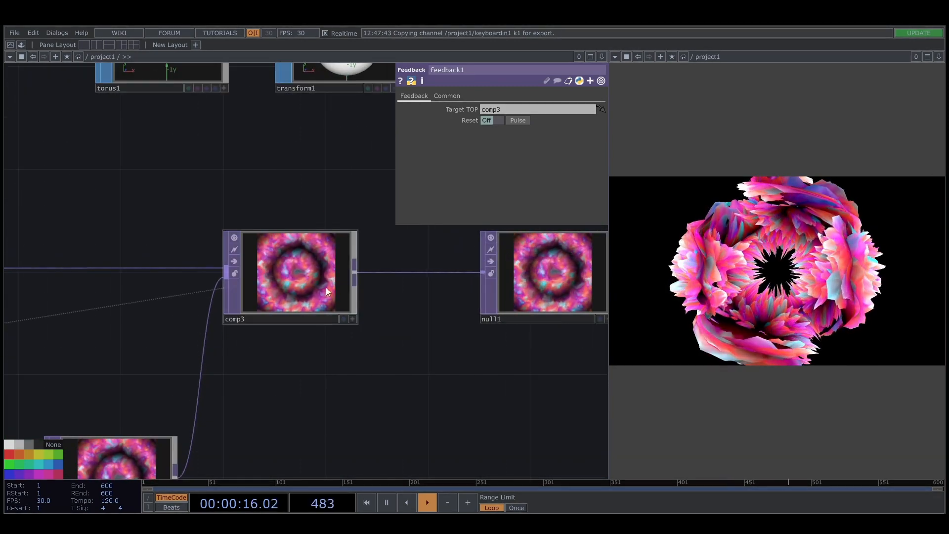
pyautogui.scroll(5, 311, 284)
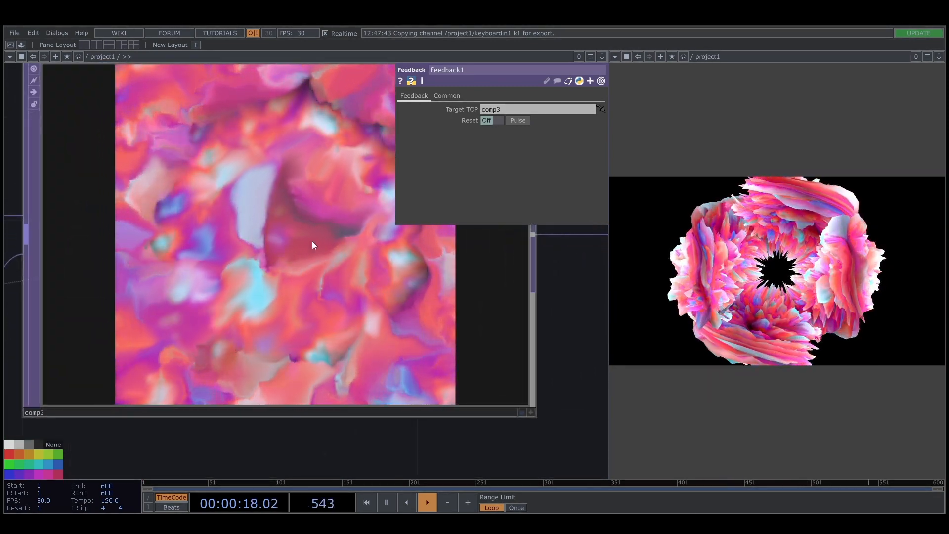
pyautogui.scroll(-5, 297, 277)
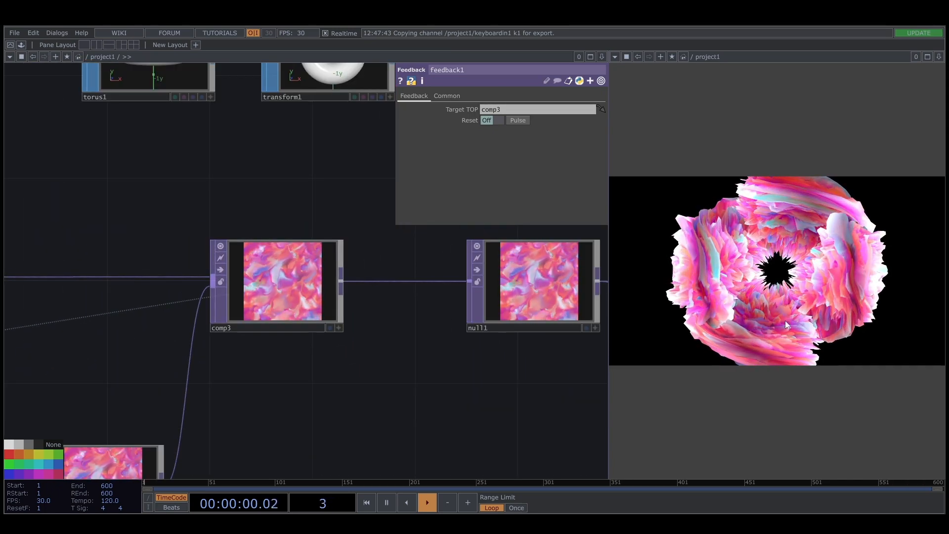
# Set level3's post Opacity to 0.984 and inspect comp3's output texture up close.
pyautogui.moveTo(380, 293); pyautogui.dragTo(455, 161)
pyautogui.click(180, 355)
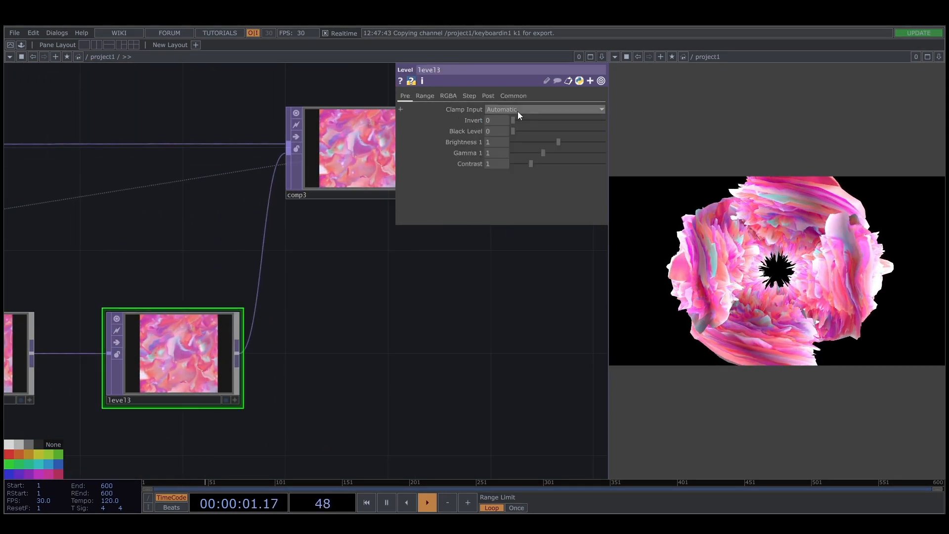
pyautogui.click(489, 95)
pyautogui.moveTo(603, 120); pyautogui.dragTo(601, 120)
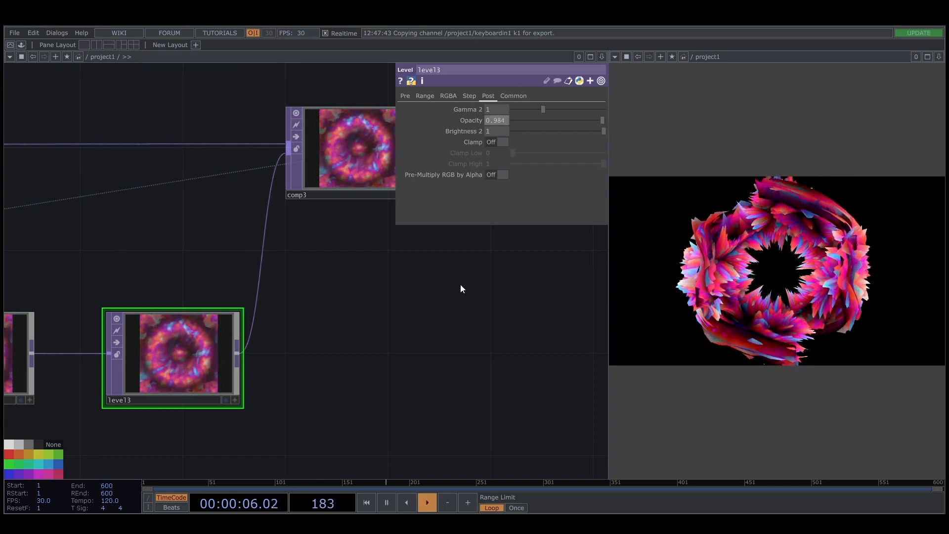
pyautogui.moveTo(400, 327); pyautogui.dragTo(331, 390)
pyautogui.scroll(3, 275, 230)
pyautogui.scroll(5, 274, 231)
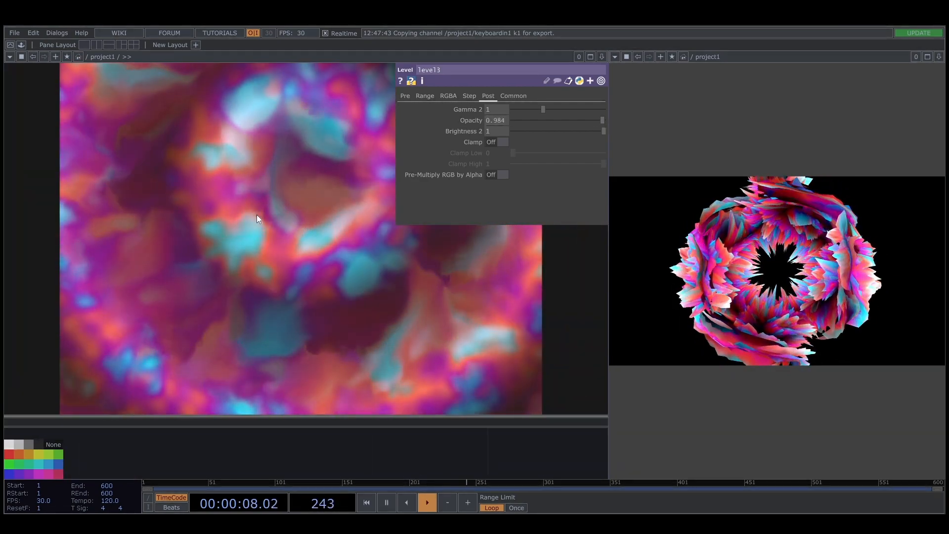
pyautogui.scroll(3, 286, 176)
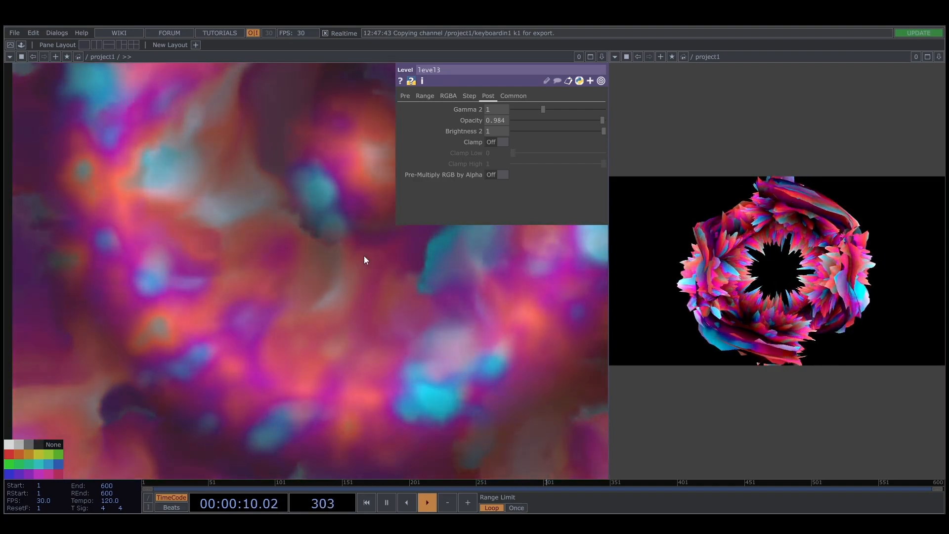
pyautogui.scroll(-2, 292, 290)
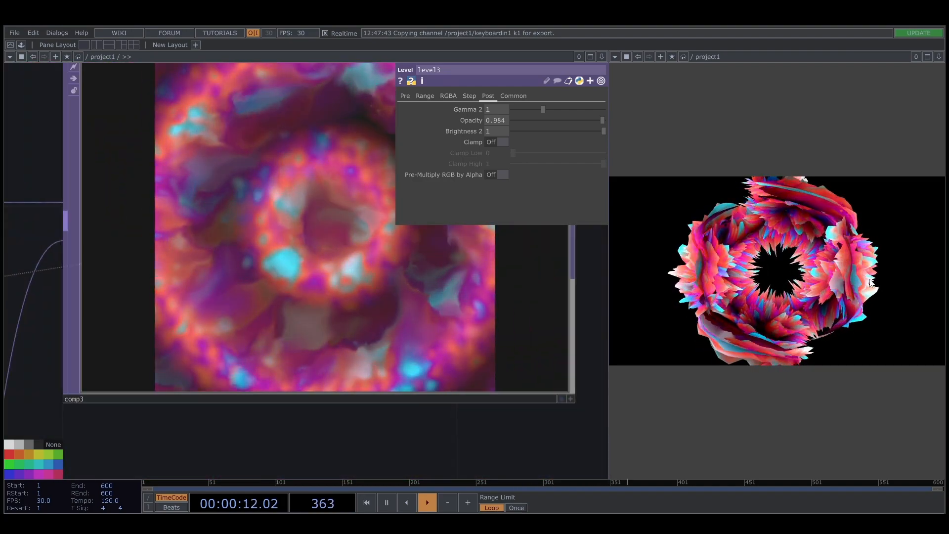
pyautogui.scroll(-6, 489, 376)
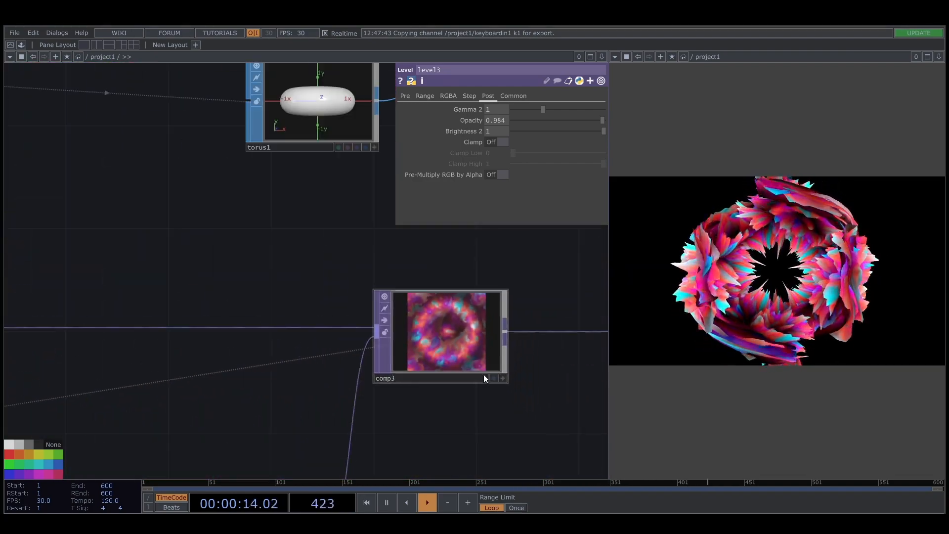
# Color the comp3 and comp1 nodes purple in the network.
pyautogui.scroll(-4, 493, 346)
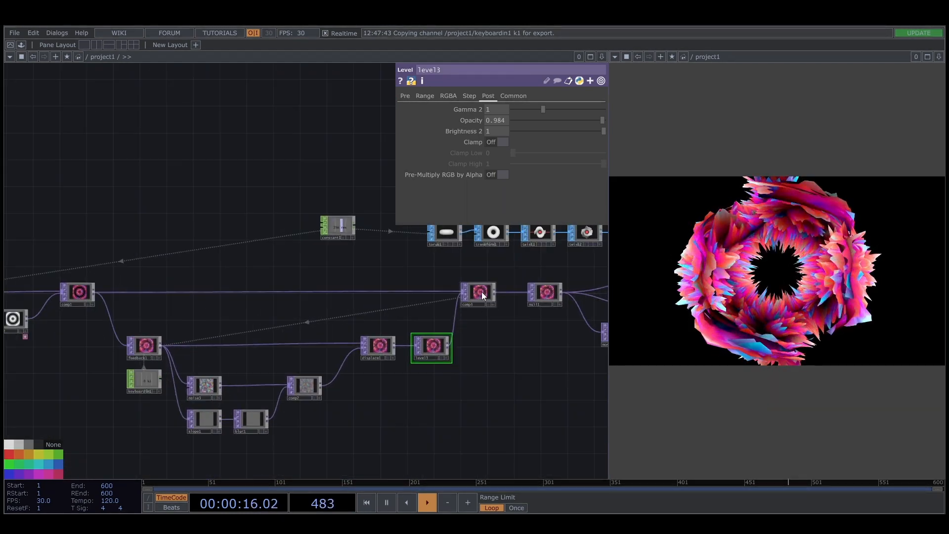
pyautogui.click(482, 293)
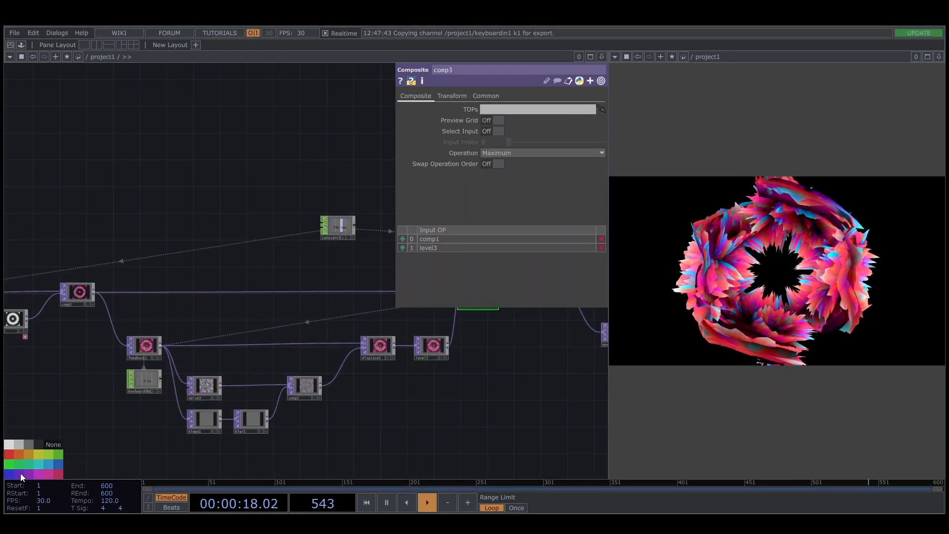
pyautogui.press('p')
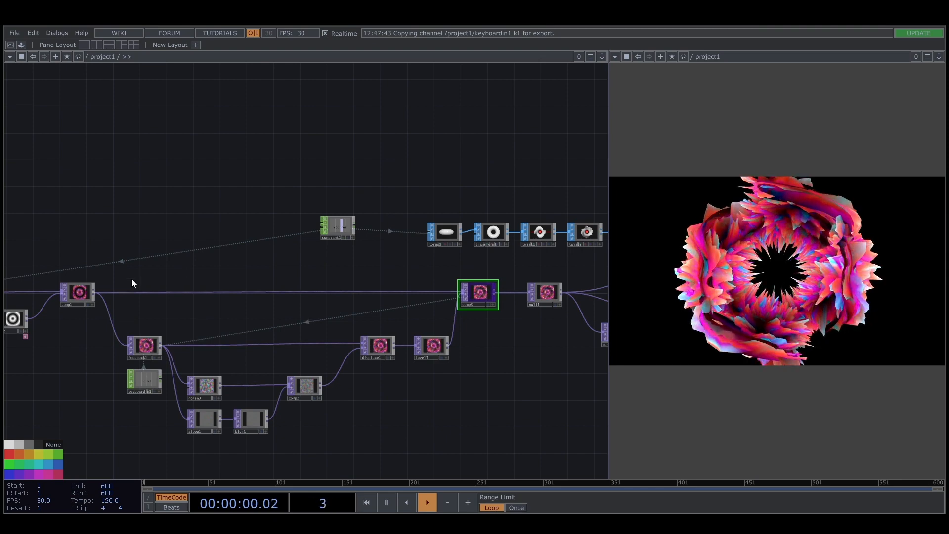
pyautogui.click(87, 296)
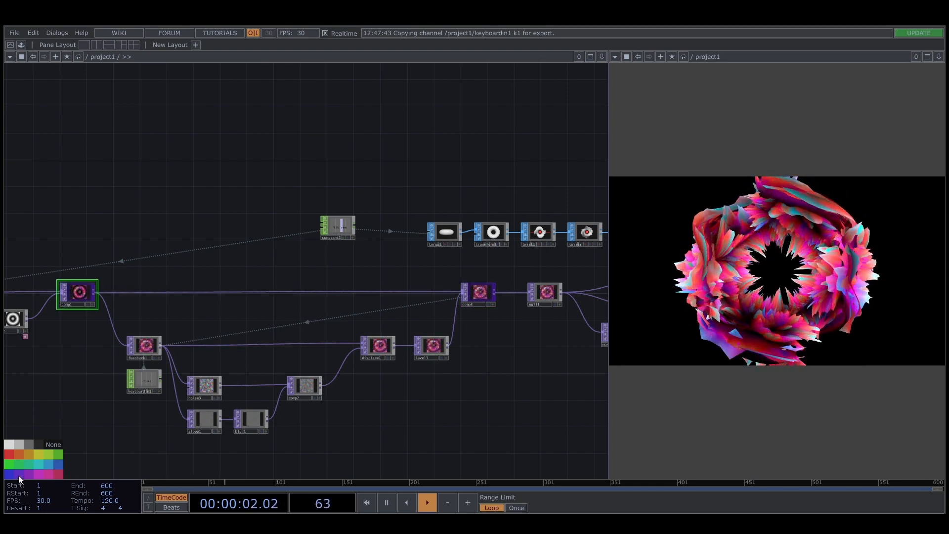
# Color the noise2 node at the start of the texture chain yellow-green.
pyautogui.scroll(-3, 217, 346)
pyautogui.moveTo(124, 413); pyautogui.dragTo(230, 407)
pyautogui.scroll(4, 172, 315)
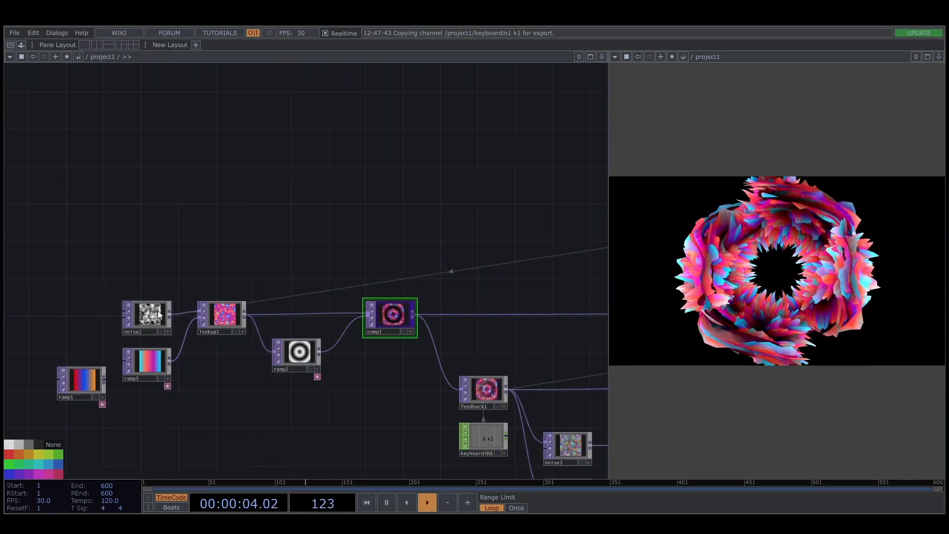
pyautogui.click(150, 314)
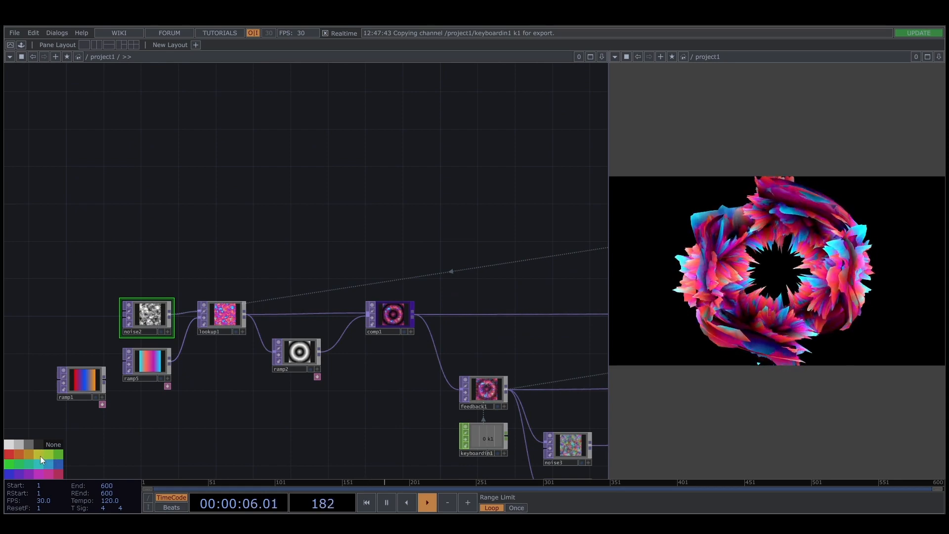
pyautogui.click(50, 453)
pyautogui.scroll(-4, 140, 431)
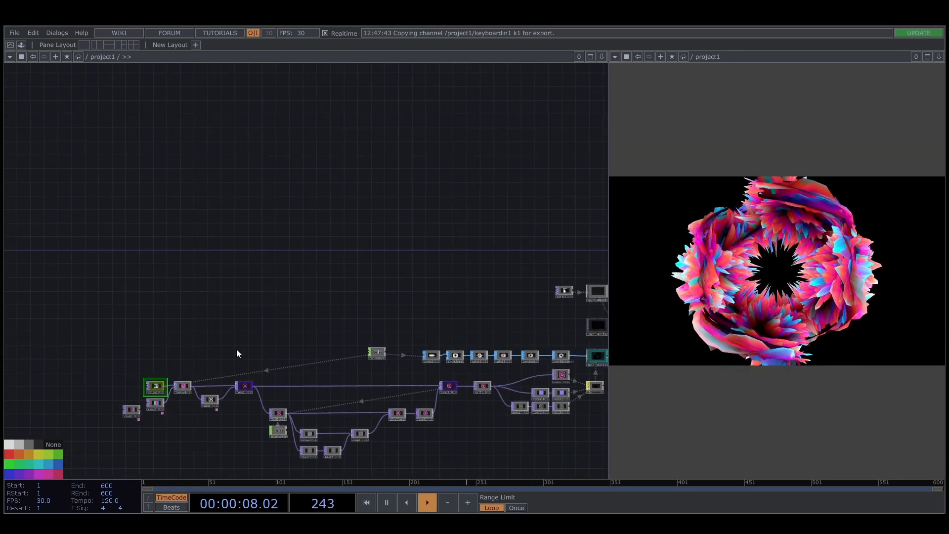
# Select the texture and feedback nodes up to comp3 and move them away from null1 to widen the gap.
pyautogui.moveTo(236, 349); pyautogui.dragTo(175, 276)
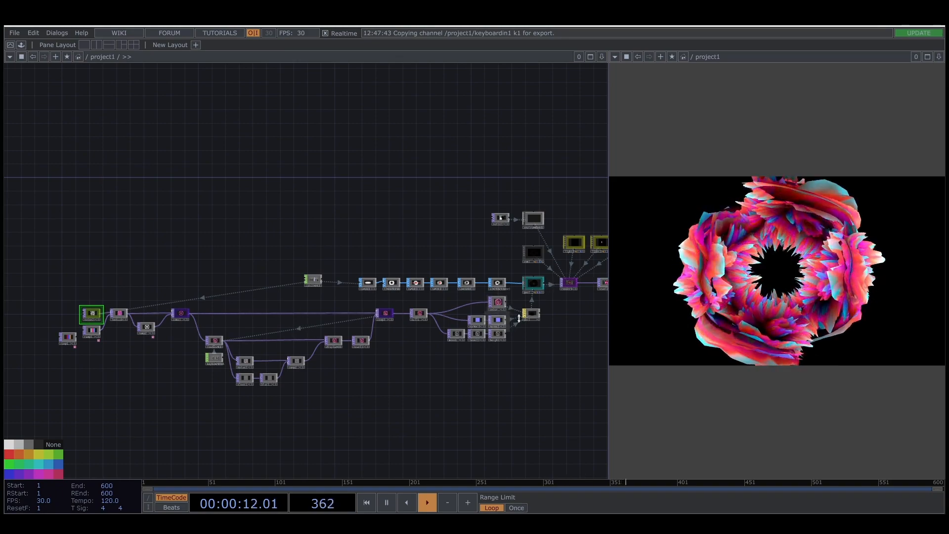
pyautogui.scroll(4, 518, 318)
pyautogui.moveTo(263, 354); pyautogui.dragTo(461, 340)
pyautogui.scroll(-3, 377, 379)
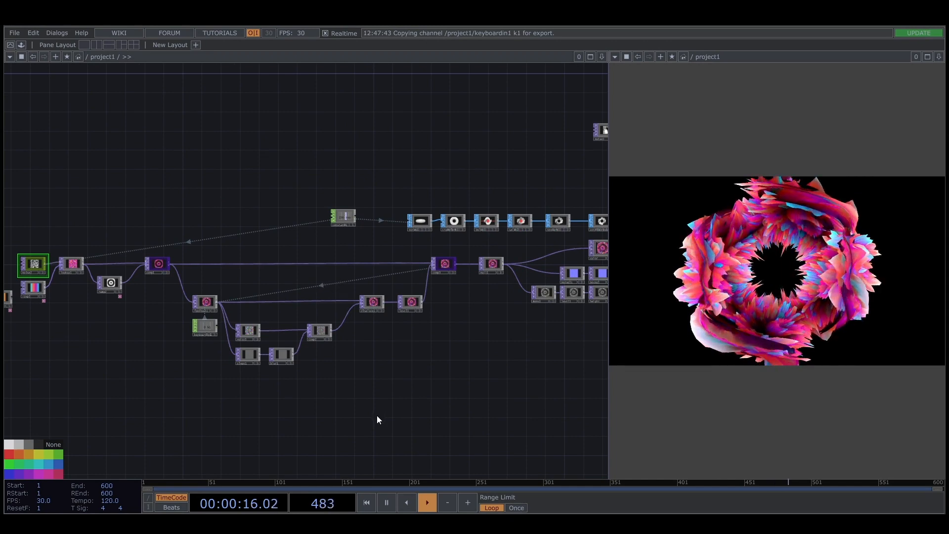
pyautogui.moveTo(423, 417); pyautogui.dragTo(513, 398)
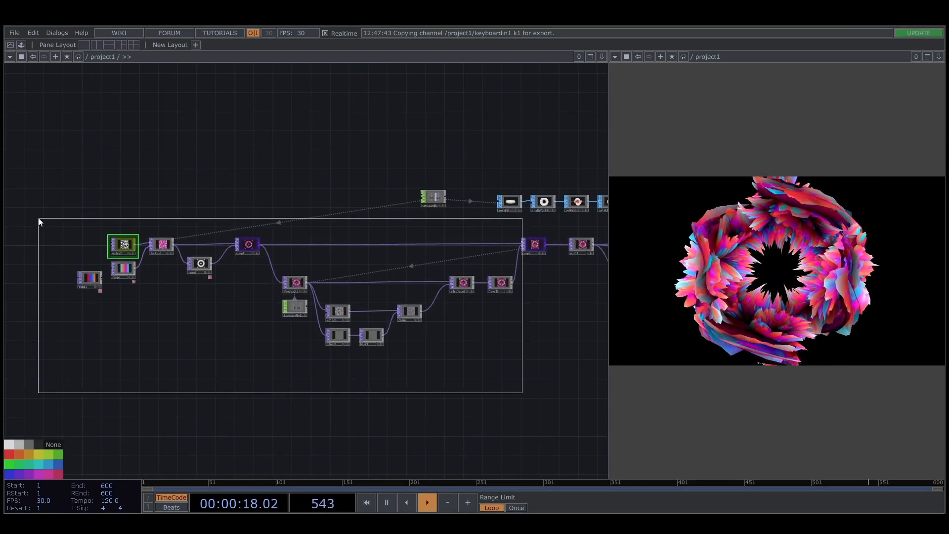
pyautogui.moveTo(516, 245); pyautogui.dragTo(482, 246)
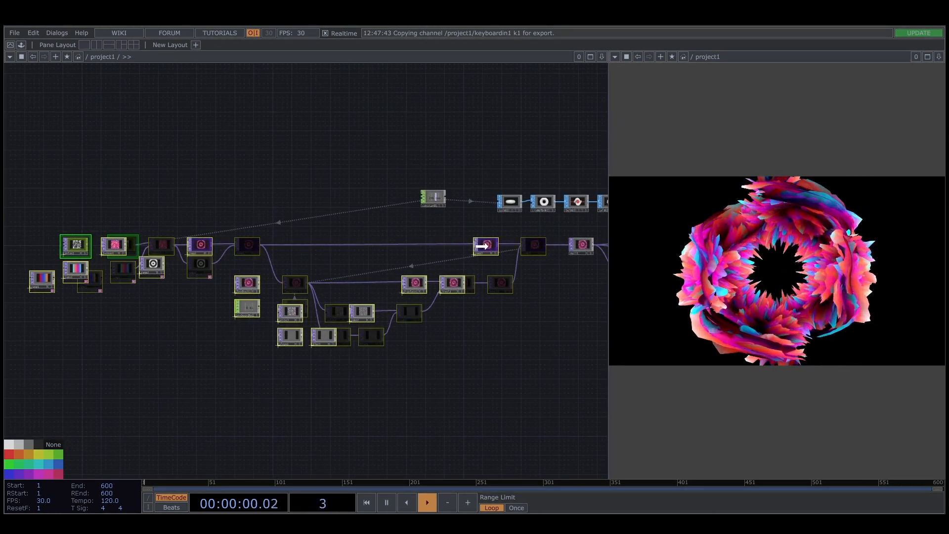
pyautogui.moveTo(562, 311); pyautogui.dragTo(343, 339)
pyautogui.click(383, 316)
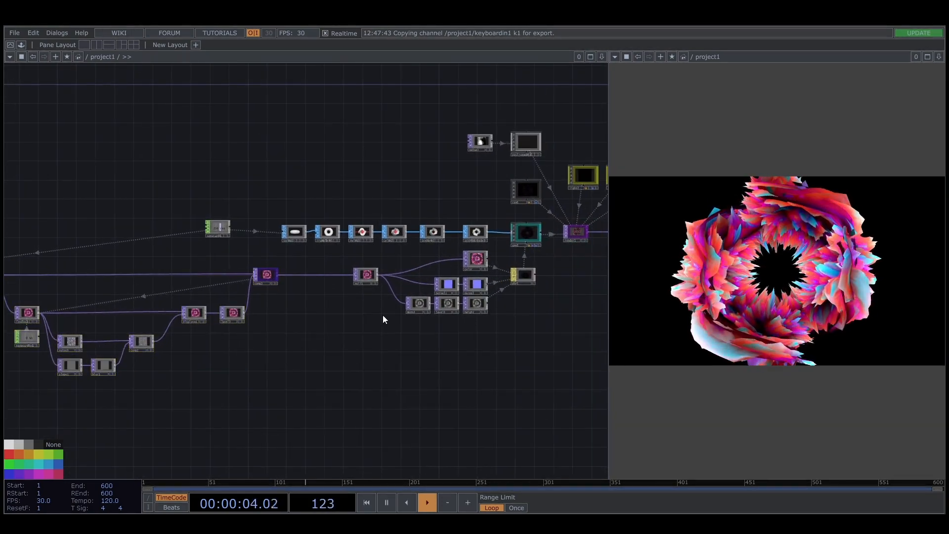
# Inspect mono1's grayscale texture up close and review the branches fed by null1.
pyautogui.scroll(3, 367, 304)
pyautogui.scroll(2, 365, 297)
pyautogui.moveTo(367, 221); pyautogui.dragTo(209, 220)
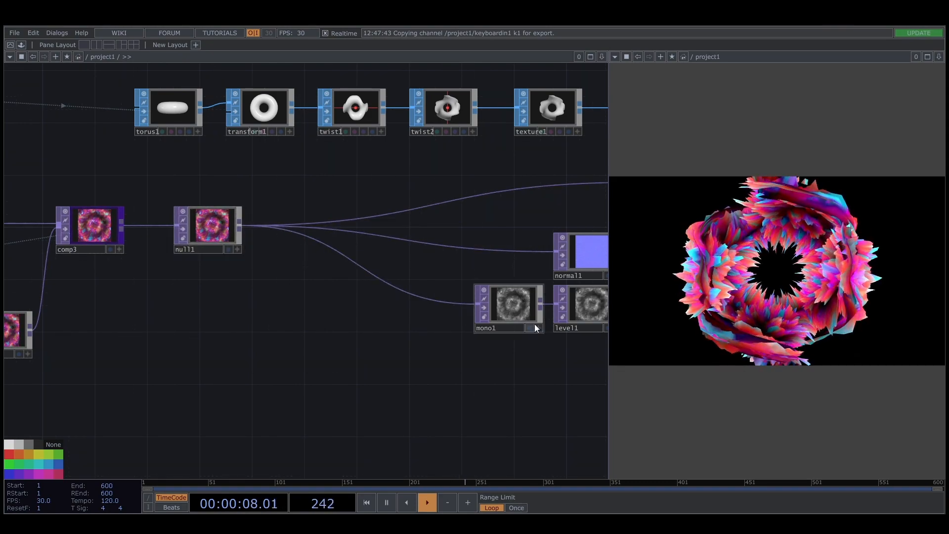
pyautogui.scroll(5, 509, 358)
pyautogui.scroll(3, 378, 316)
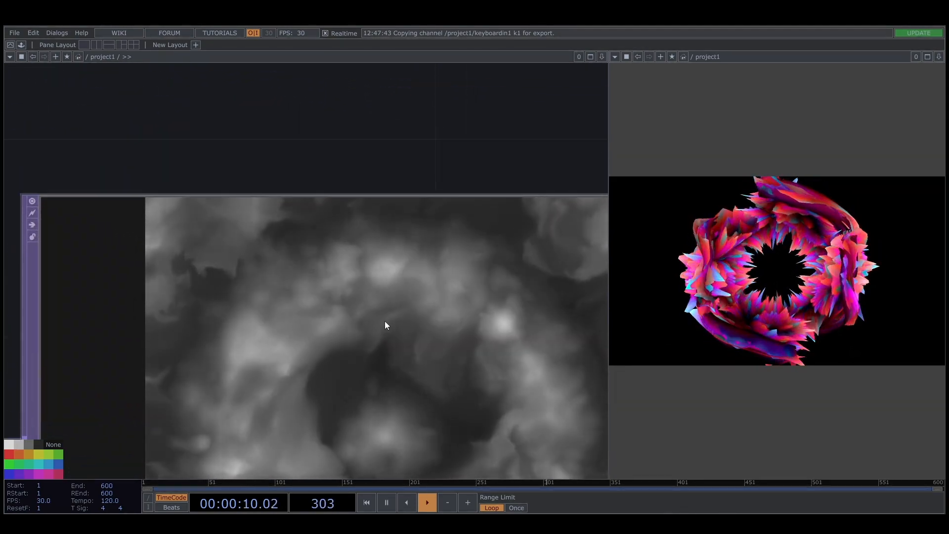
pyautogui.scroll(-3, 385, 323)
pyautogui.scroll(-6, 384, 322)
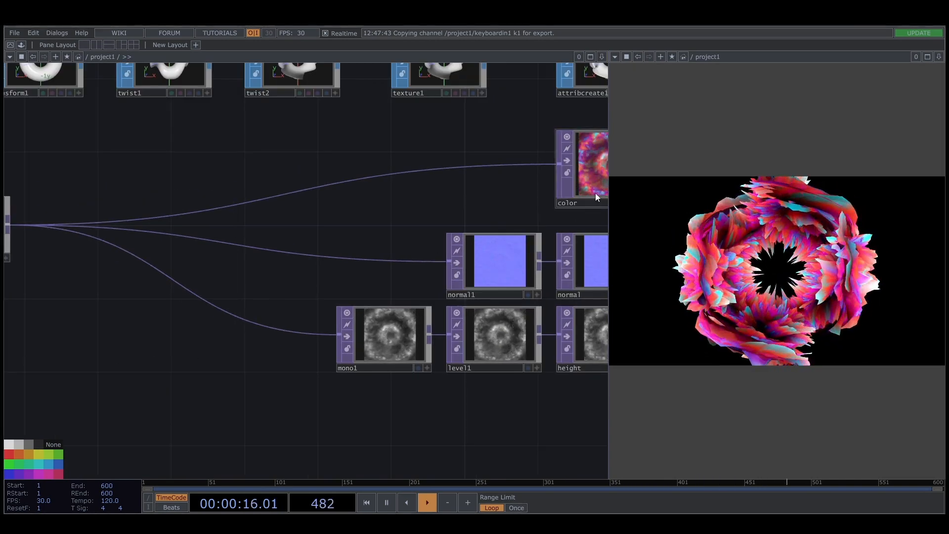
# Branch a Noise TOP off null1's output and set its output RGB to Noise.
pyautogui.moveTo(291, 405); pyautogui.dragTo(400, 474)
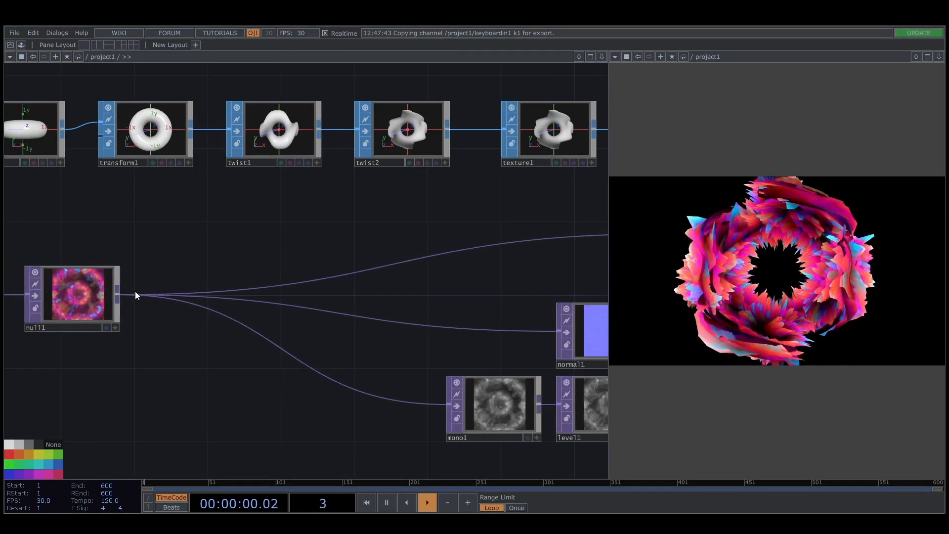
pyautogui.click(120, 295)
pyautogui.click(209, 217)
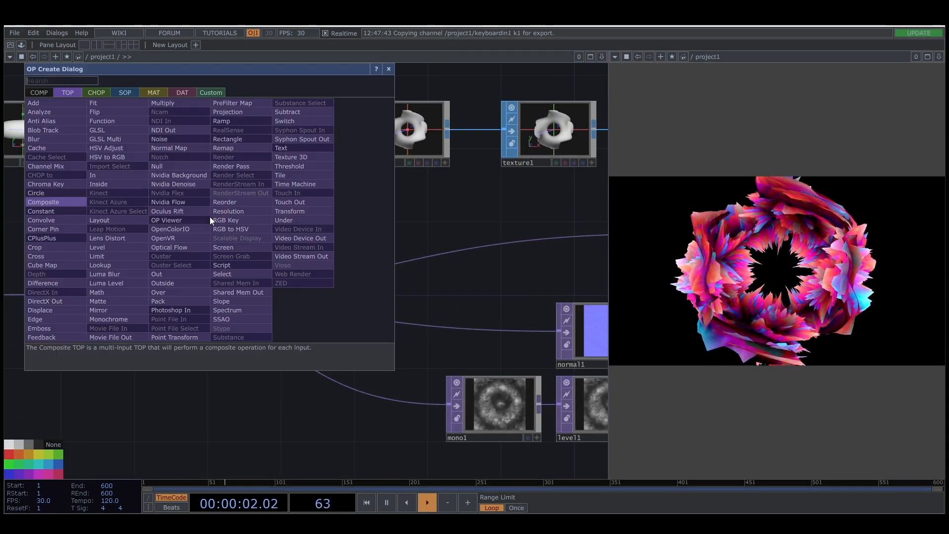
pyautogui.write('no')
pyautogui.click(176, 140)
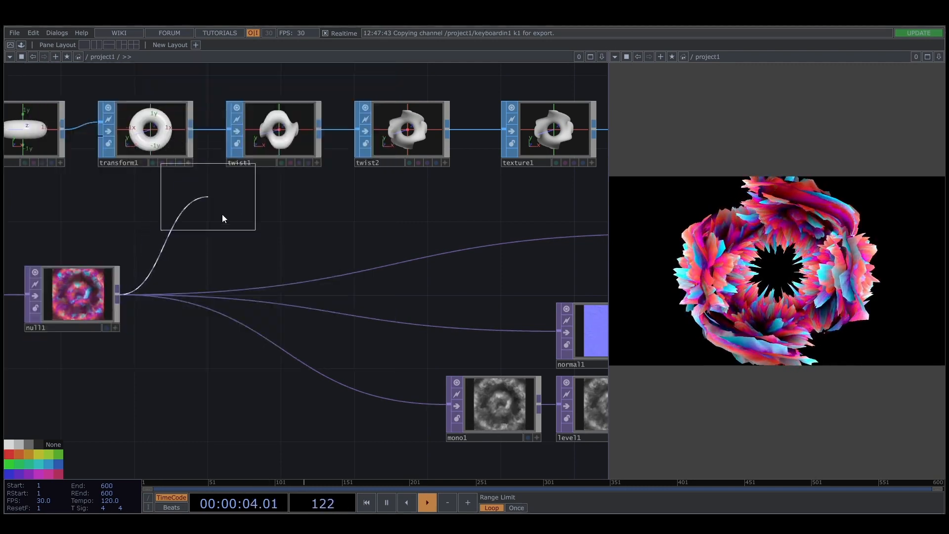
pyautogui.click(227, 235)
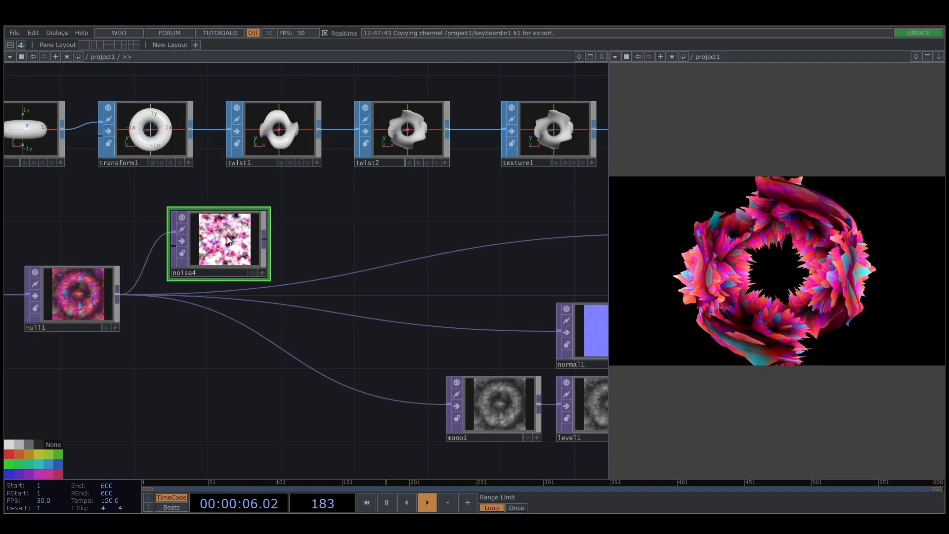
pyautogui.press('p')
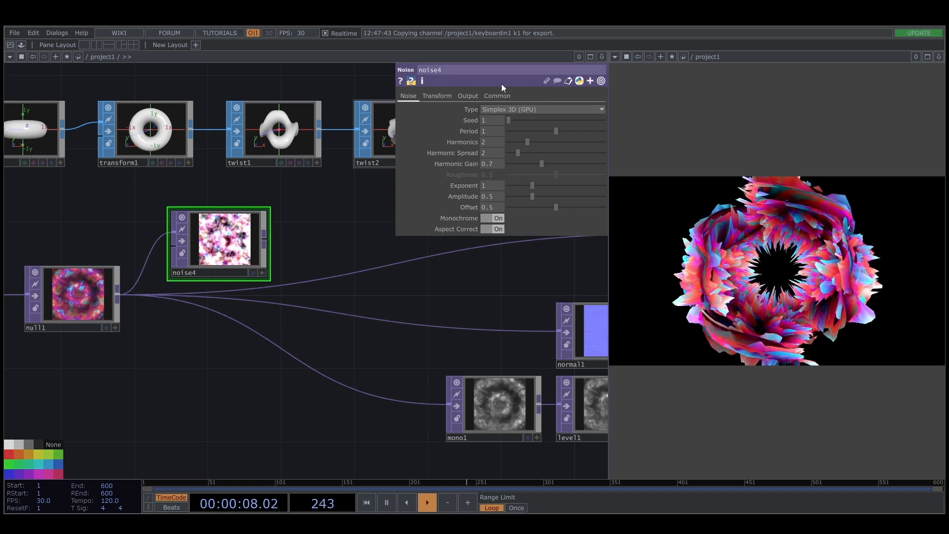
pyautogui.click(467, 94)
pyautogui.click(491, 120)
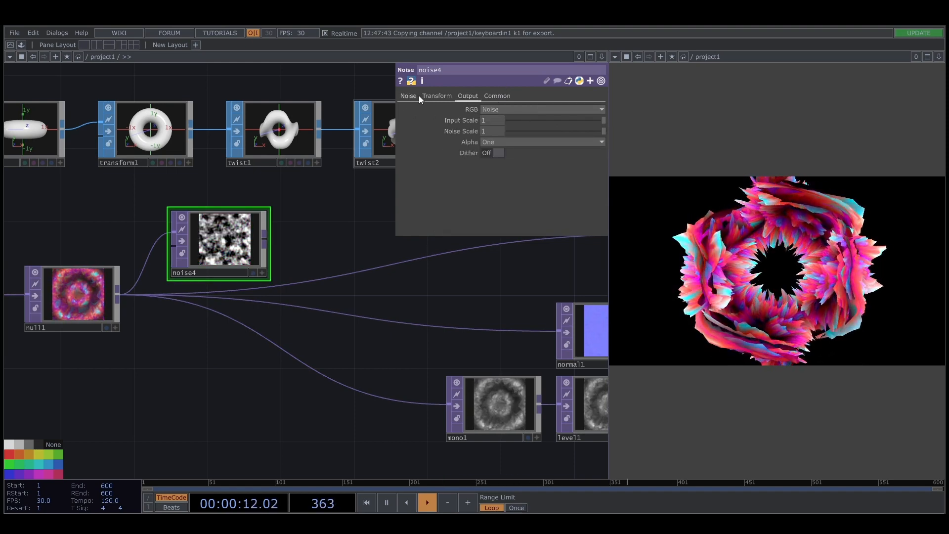
# Set noise4's Period to 0.37, Exponent to 4 and Amplitude to 1, and inspect its texture up close.
pyautogui.click(411, 97)
pyautogui.moveTo(554, 130); pyautogui.dragTo(535, 132)
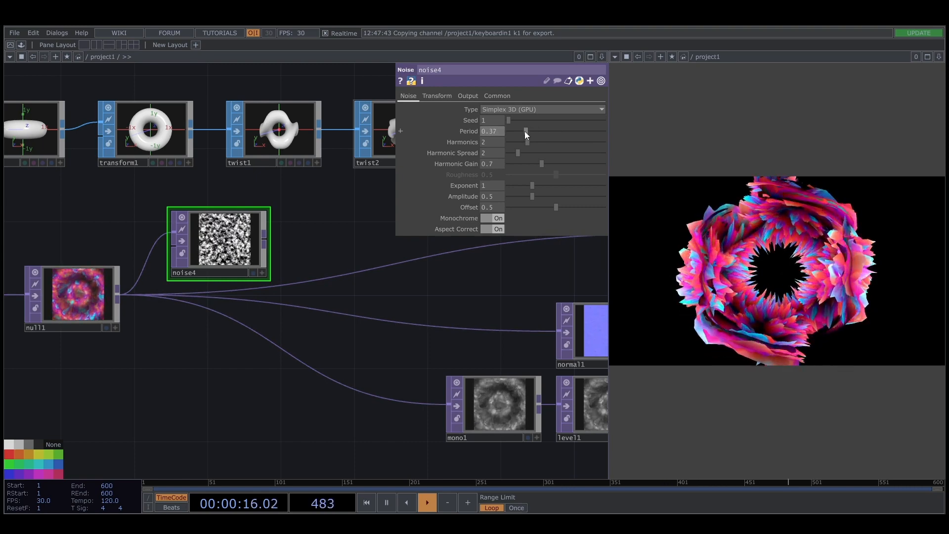
pyautogui.moveTo(531, 185); pyautogui.dragTo(556, 184)
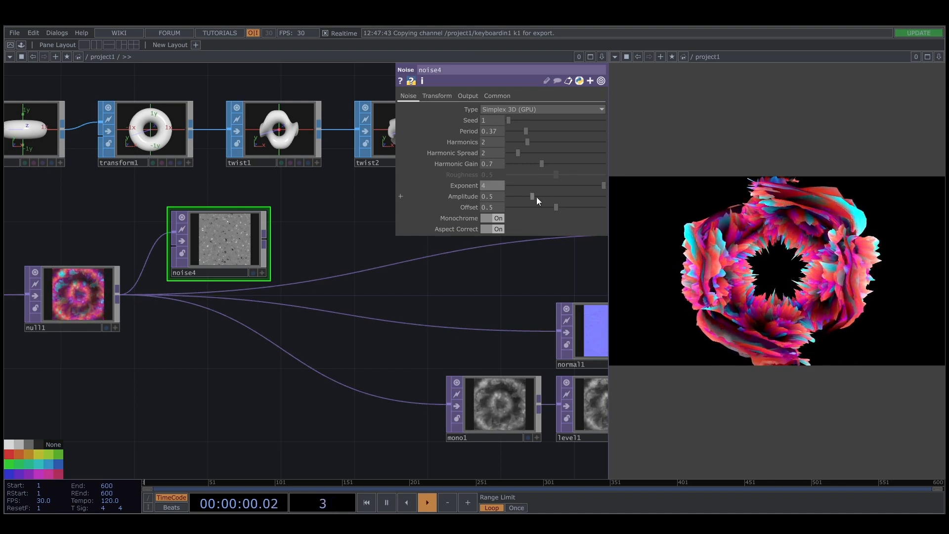
pyautogui.moveTo(536, 195); pyautogui.dragTo(556, 196)
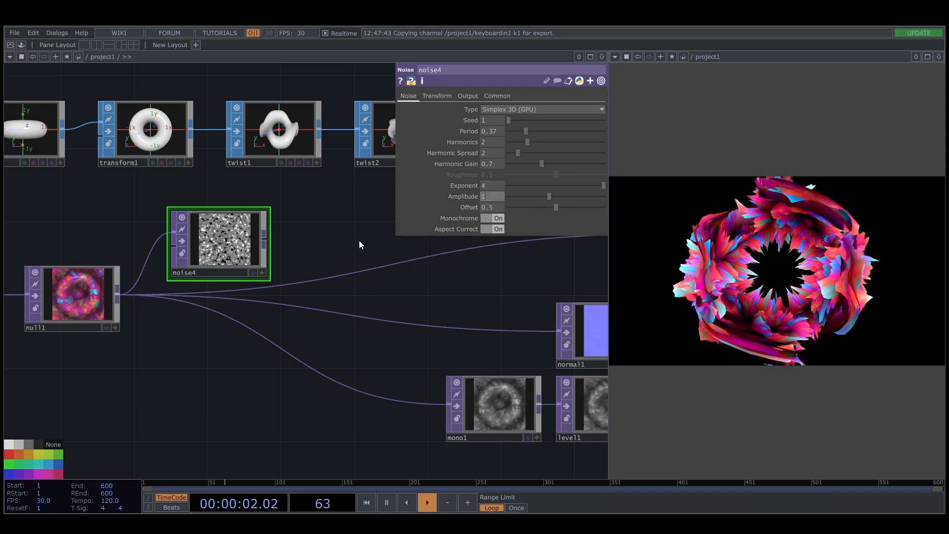
pyautogui.scroll(8, 197, 266)
pyautogui.scroll(-8, 286, 182)
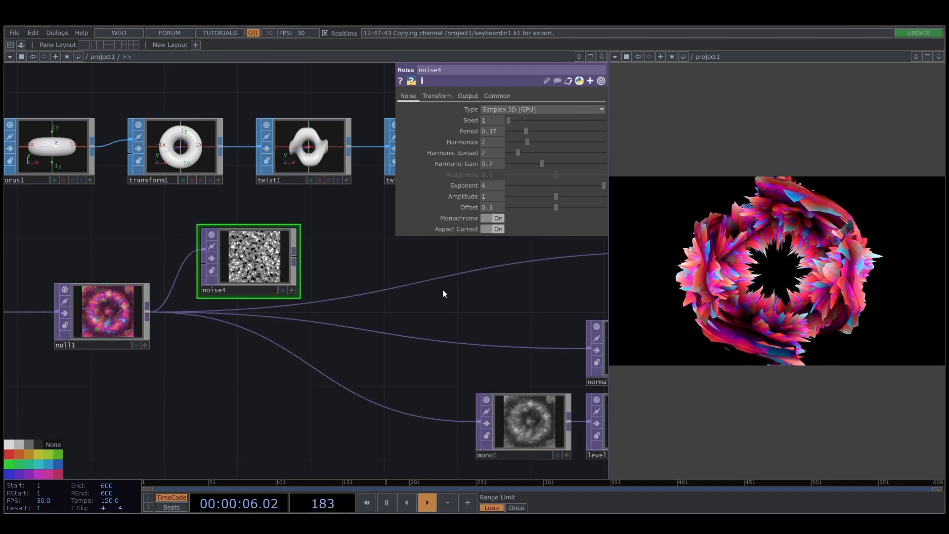
# Insert a Composite TOP on the wire from null1 to the color null and connect noise4 as its second input.
pyautogui.moveTo(425, 280); pyautogui.dragTo(373, 292)
pyautogui.rightClick(380, 290)
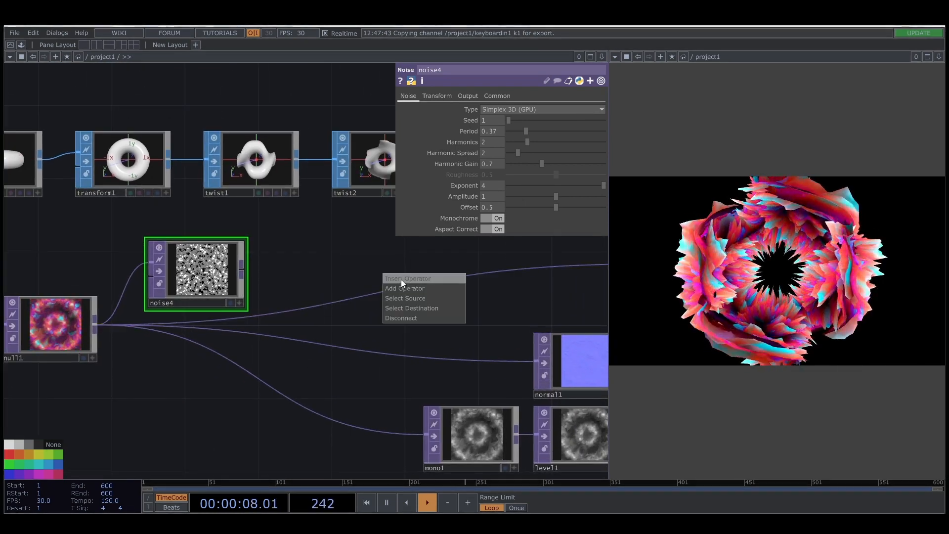
pyautogui.click(401, 279)
pyautogui.write('co')
pyautogui.click(254, 267)
pyautogui.click(360, 309)
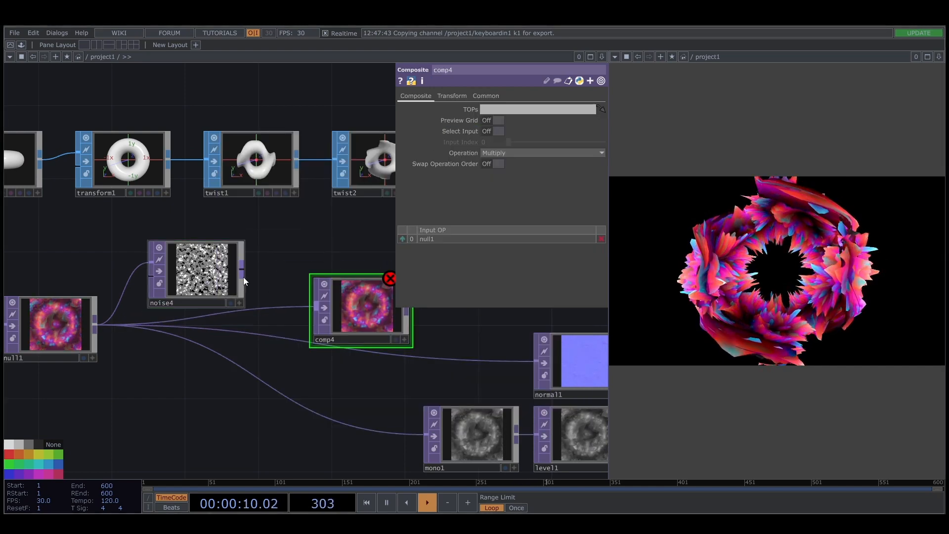
pyautogui.moveTo(242, 275); pyautogui.dragTo(314, 306)
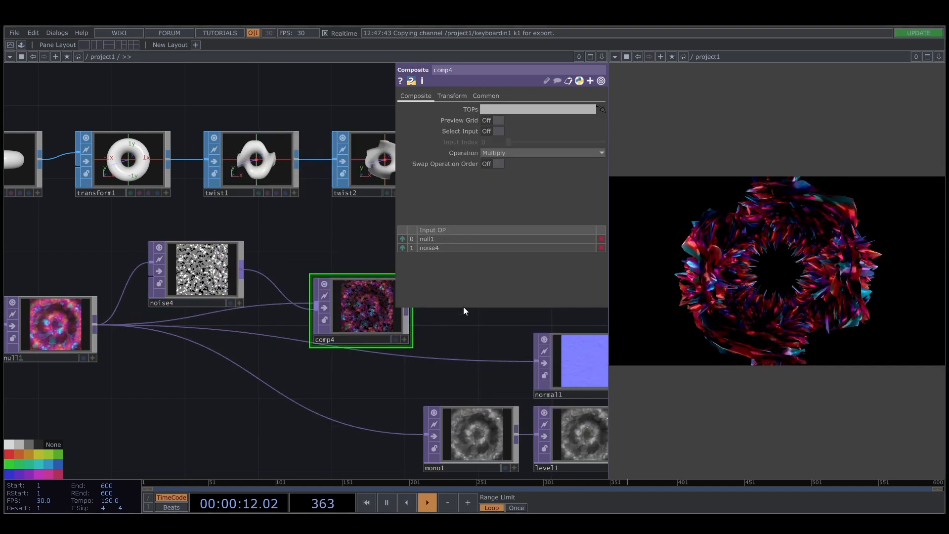
# Feed comp4's output into normal1 as well, align comp4 with null1 and color it purple.
pyautogui.moveTo(444, 323); pyautogui.dragTo(398, 336)
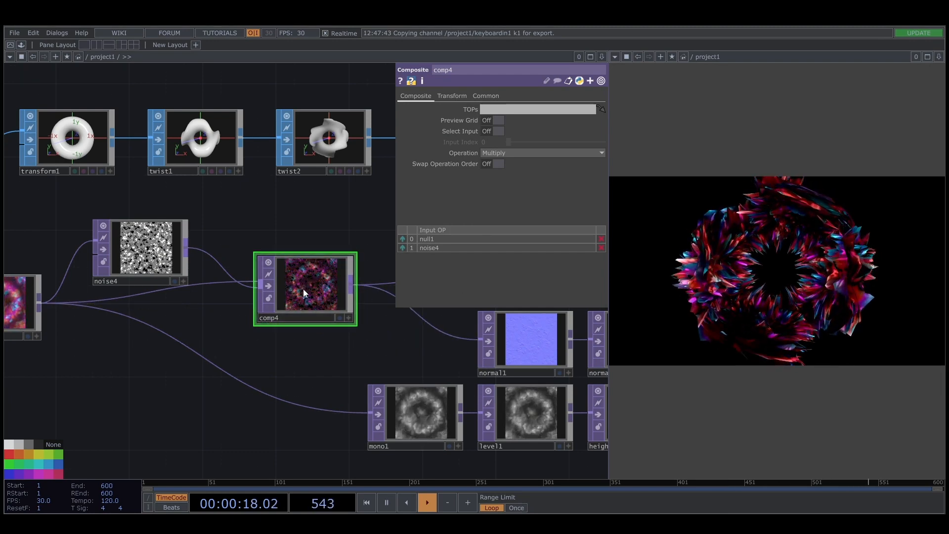
pyautogui.moveTo(304, 289); pyautogui.dragTo(296, 310)
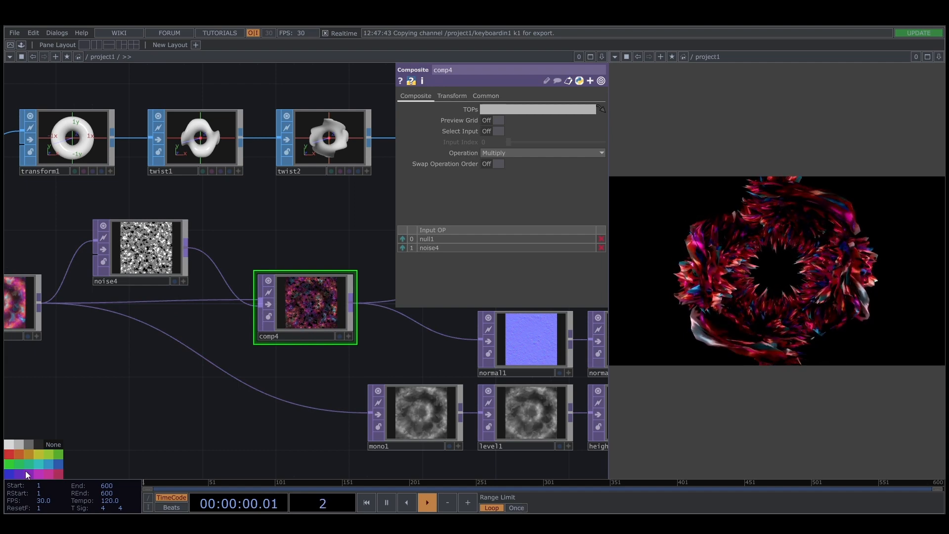
# Lower the height null slightly, and color the color, normal and height nulls yellow.
pyautogui.scroll(-3, 205, 375)
pyautogui.scroll(-3, 205, 374)
pyautogui.moveTo(165, 423); pyautogui.dragTo(110, 426)
pyautogui.moveTo(308, 391); pyautogui.dragTo(308, 397)
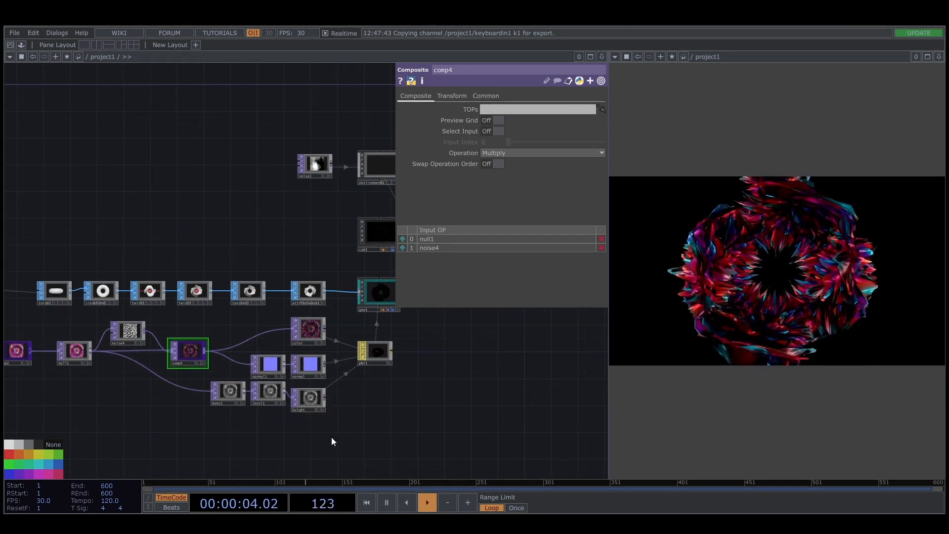
pyautogui.moveTo(331, 437); pyautogui.dragTo(290, 316)
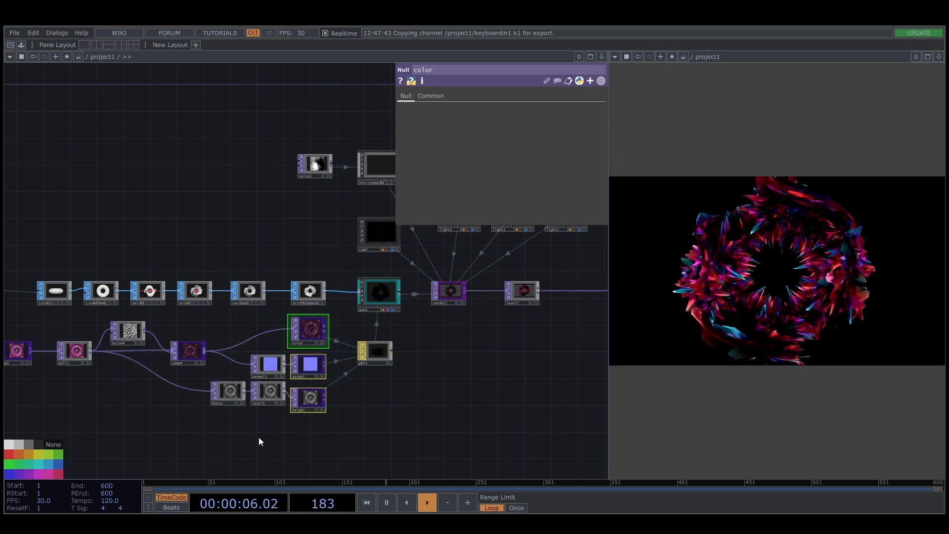
pyautogui.click(40, 453)
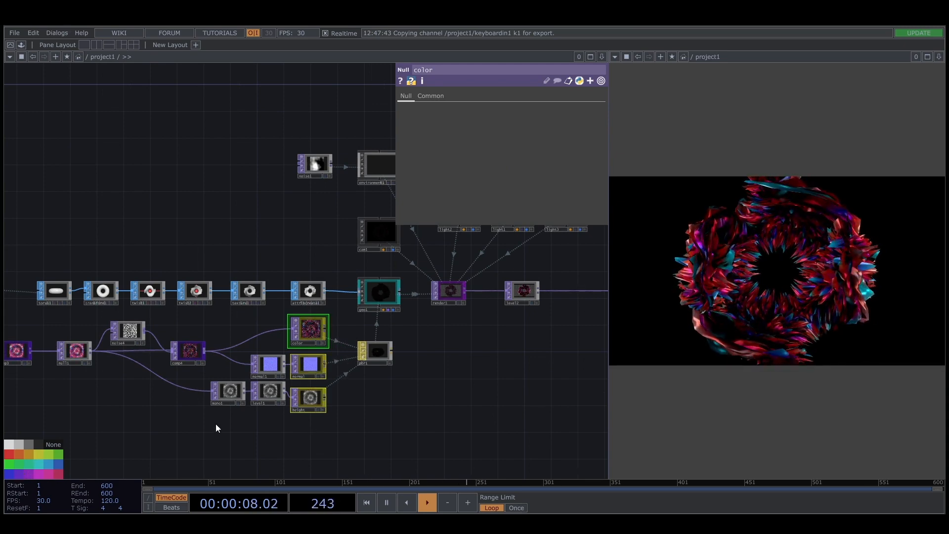
# Recolor the comp4 and comp3 nodes yellow.
pyautogui.moveTo(205, 396); pyautogui.dragTo(256, 366)
pyautogui.click(238, 322)
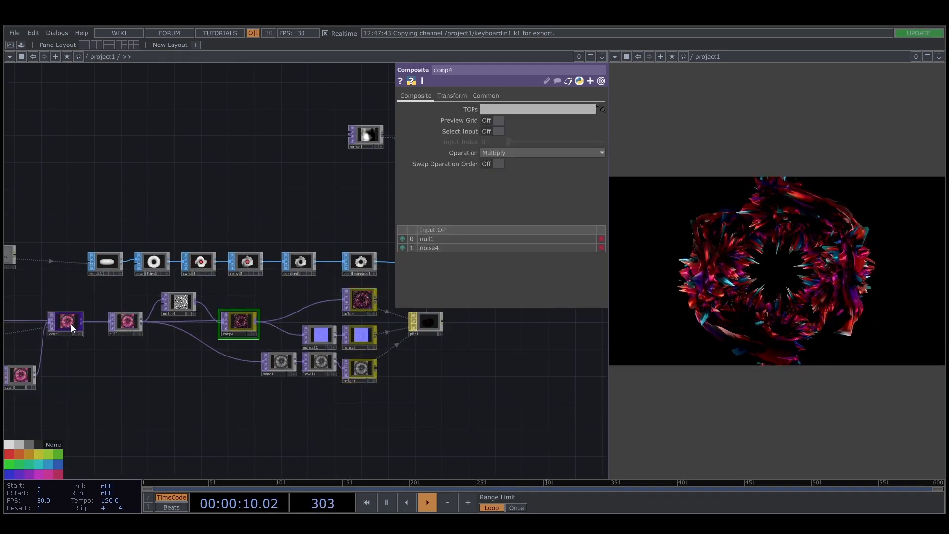
pyautogui.click(37, 455)
# Examine the network from the noise inputs through the color, normal and height maps to the output, including the texture1 settings.
pyautogui.scroll(-3, 120, 449)
pyautogui.moveTo(122, 447); pyautogui.dragTo(344, 355)
pyautogui.click(22, 307)
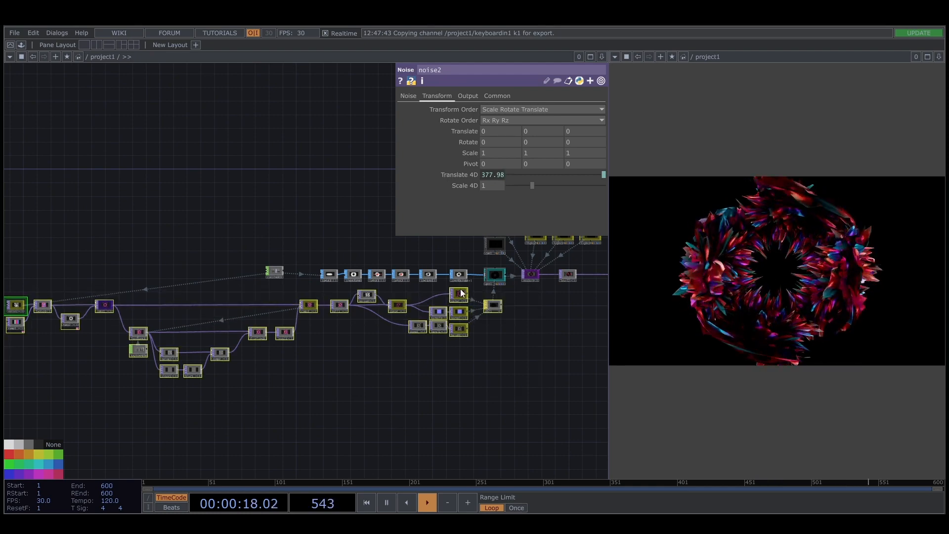
pyautogui.click(459, 312)
pyautogui.scroll(5, 490, 316)
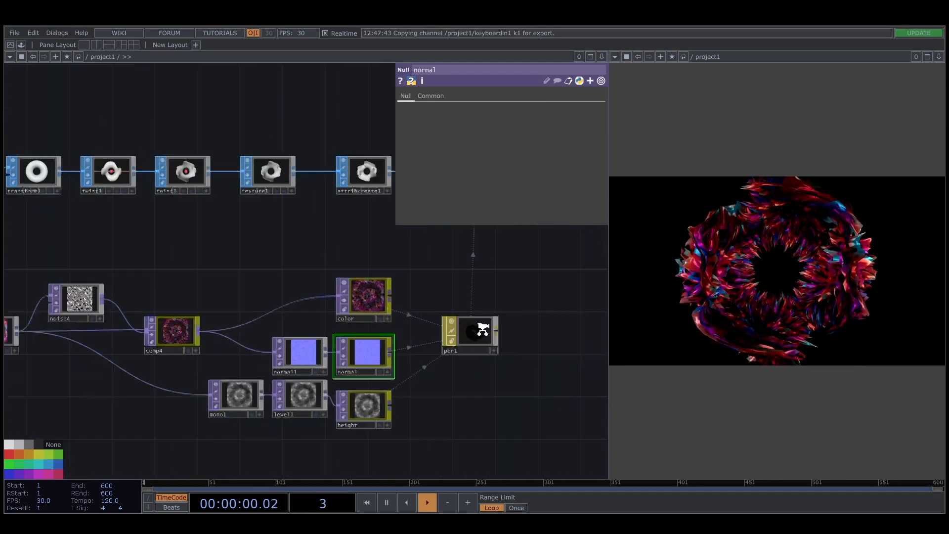
pyautogui.moveTo(482, 330); pyautogui.dragTo(465, 336, button='middle')
pyautogui.scroll(-6, 184, 421)
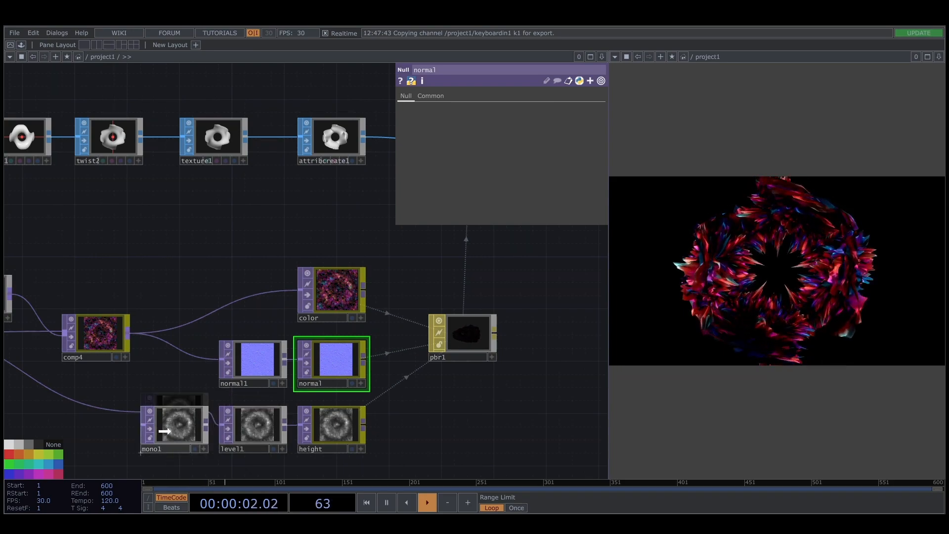
pyautogui.moveTo(411, 372); pyautogui.dragTo(377, 381)
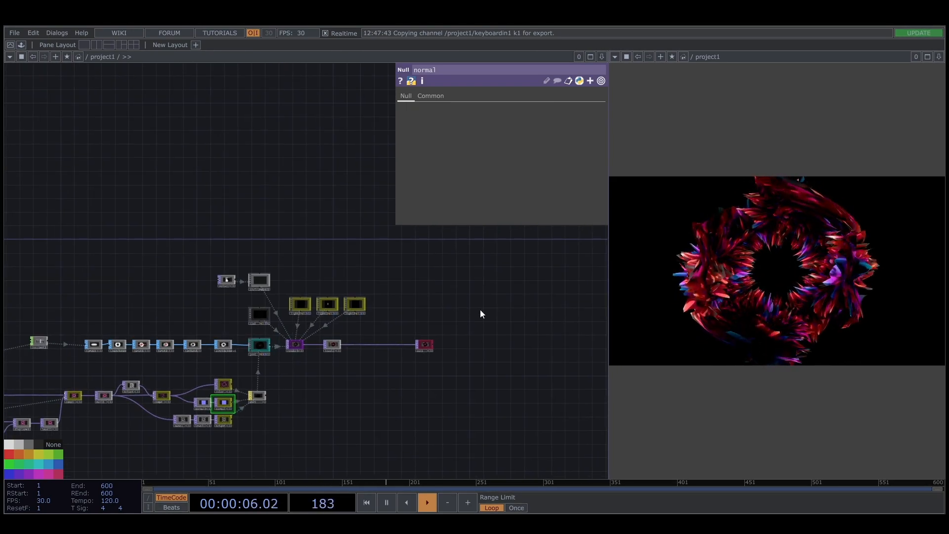
pyautogui.scroll(10, 178, 349)
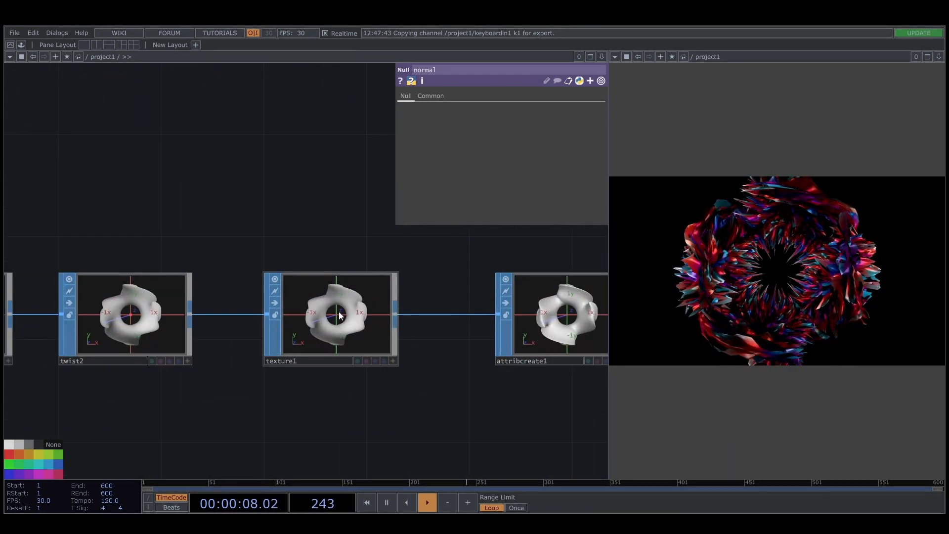
pyautogui.click(340, 315)
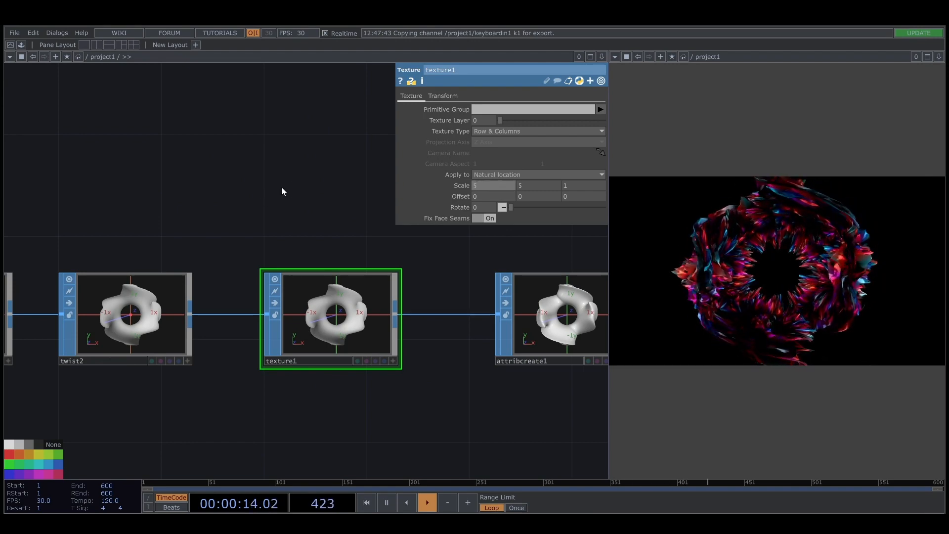
pyautogui.scroll(-5, 230, 225)
pyautogui.moveTo(259, 327); pyautogui.dragTo(92, 358)
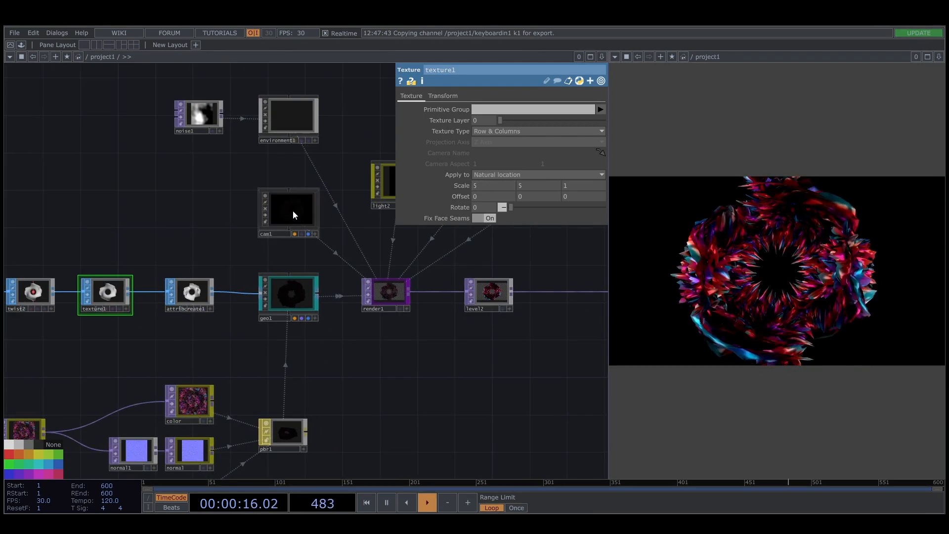
# Set the Z translation of the camera cam1 to 5.5.
pyautogui.click(293, 211)
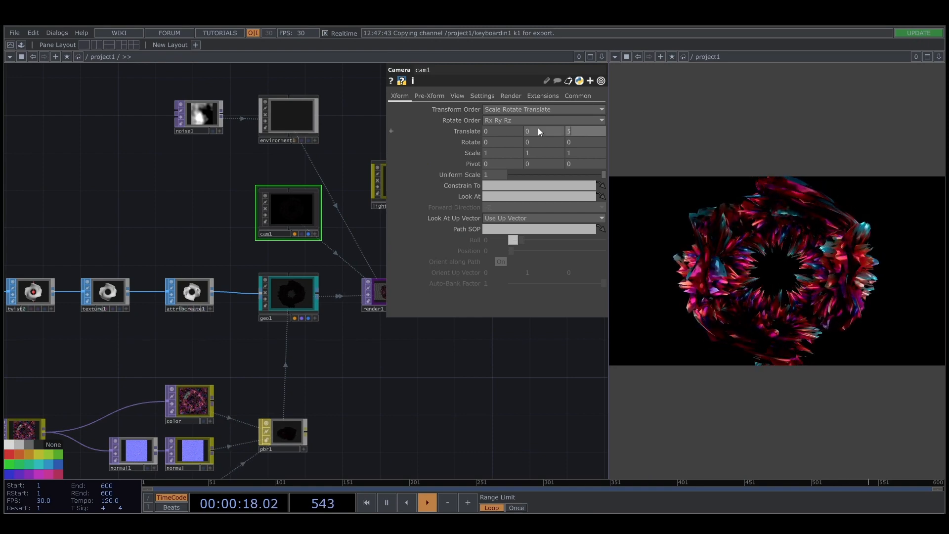
pyautogui.write('5.5')
pyautogui.press('Return')
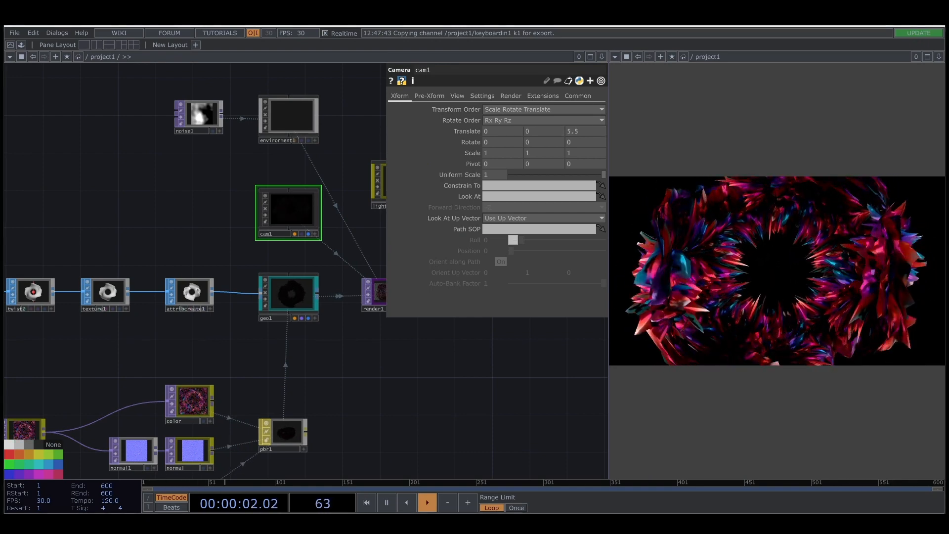
# Move out1 farther right of level2 to make room for more operators between them.
pyautogui.moveTo(500, 394); pyautogui.dragTo(317, 413)
pyautogui.click(313, 314)
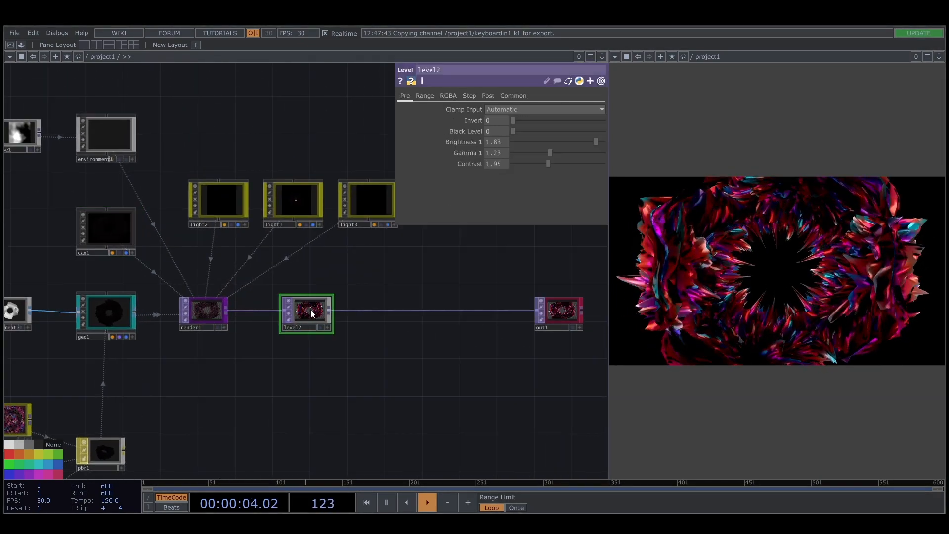
pyautogui.moveTo(423, 373); pyautogui.dragTo(237, 374)
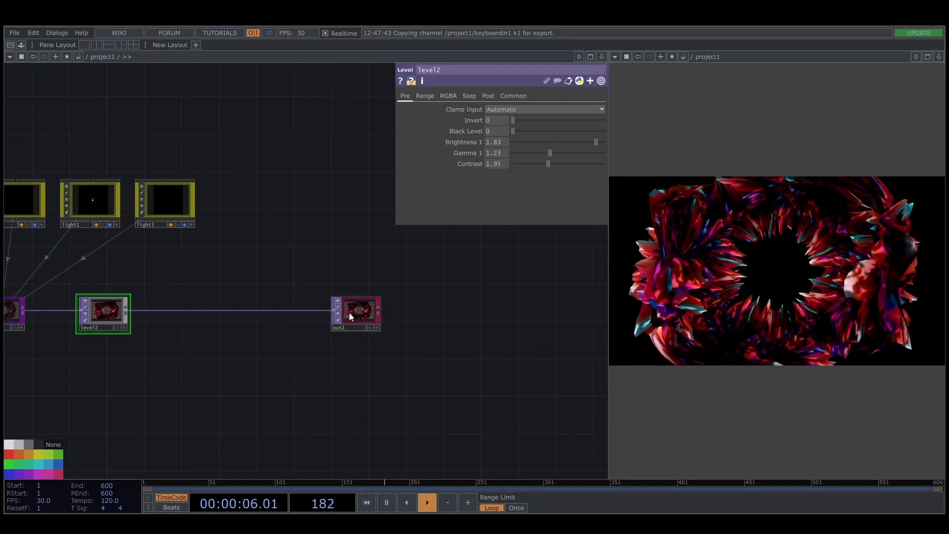
pyautogui.moveTo(349, 312); pyautogui.dragTo(563, 313)
pyautogui.moveTo(193, 288); pyautogui.dragTo(222, 218)
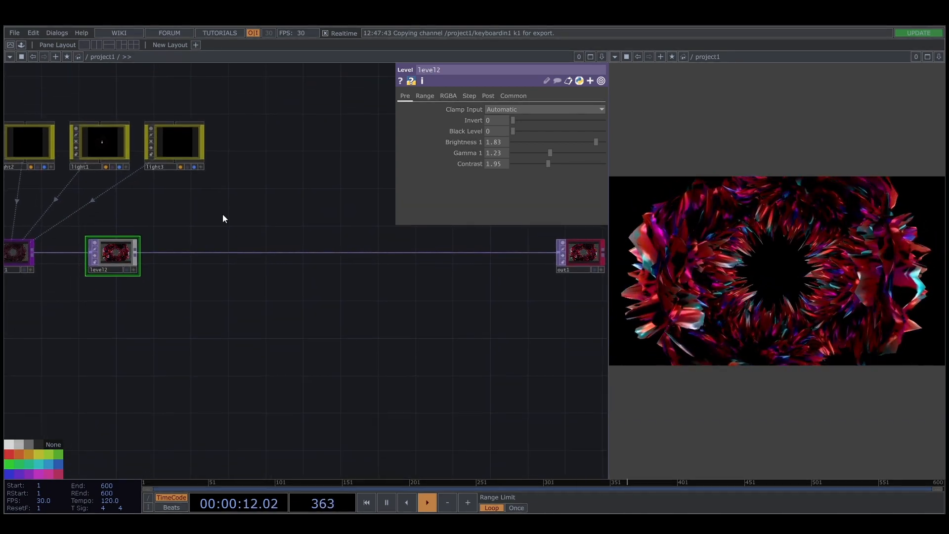
# Branch an Edge TOP off level2's output and place it above the wire to out1.
pyautogui.moveTo(138, 251)
pyautogui.mouseDown()
pyautogui.moveTo(205, 213)
pyautogui.moveTo(233, 208)
pyautogui.mouseUp()
pyautogui.moveTo(253, 207); pyautogui.dragTo(316, 248)
pyautogui.moveTo(302, 152)
pyautogui.mouseDown(button='right')
pyautogui.moveTo(154, 202)
pyautogui.moveTo(70, 189)
pyautogui.mouseUp(button='right')
pyautogui.moveTo(70, 190); pyautogui.dragTo(64, 160)
pyautogui.moveTo(192, 221); pyautogui.dragTo(86, 189)
pyautogui.click(115, 242)
pyautogui.click(93, 266)
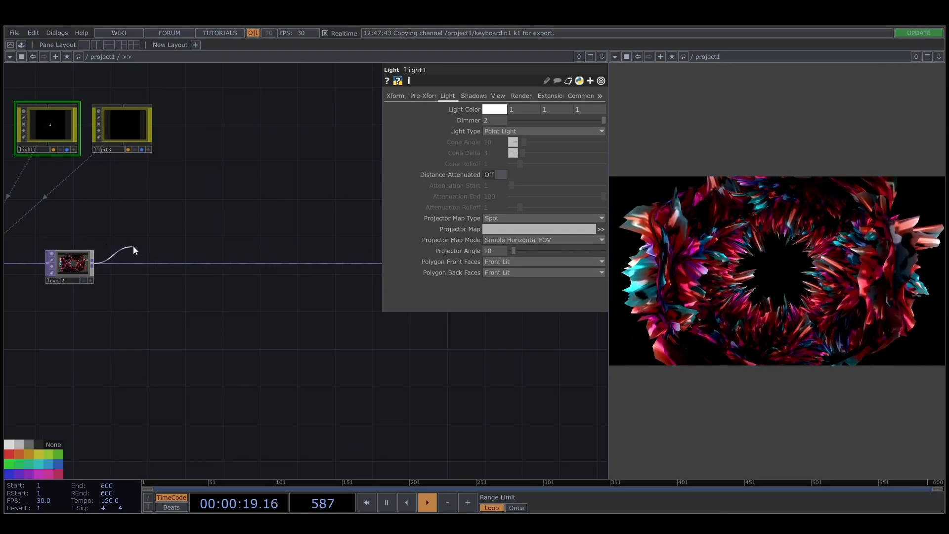
pyautogui.click(145, 207)
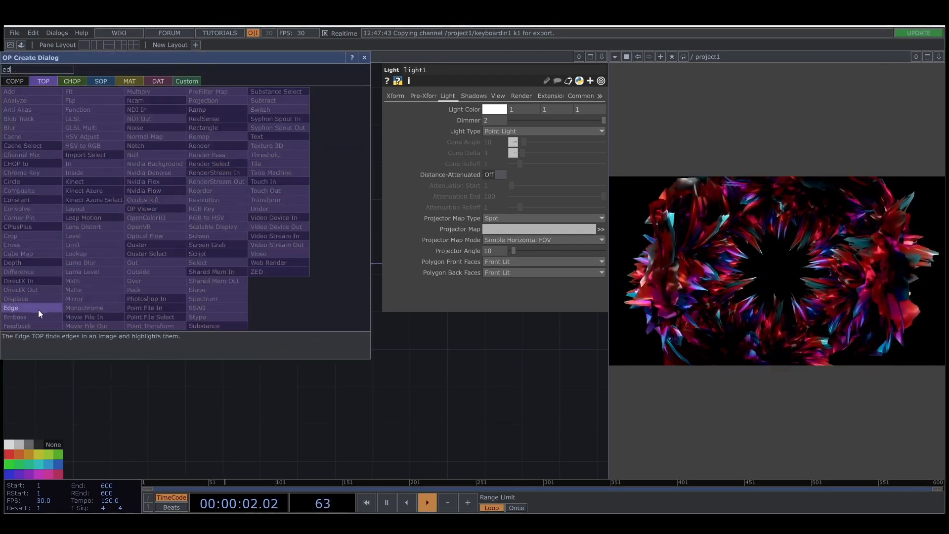
pyautogui.click(37, 309)
pyautogui.click(159, 204)
# Set the edge1 strength to 2.3.
pyautogui.scroll(10, 159, 203)
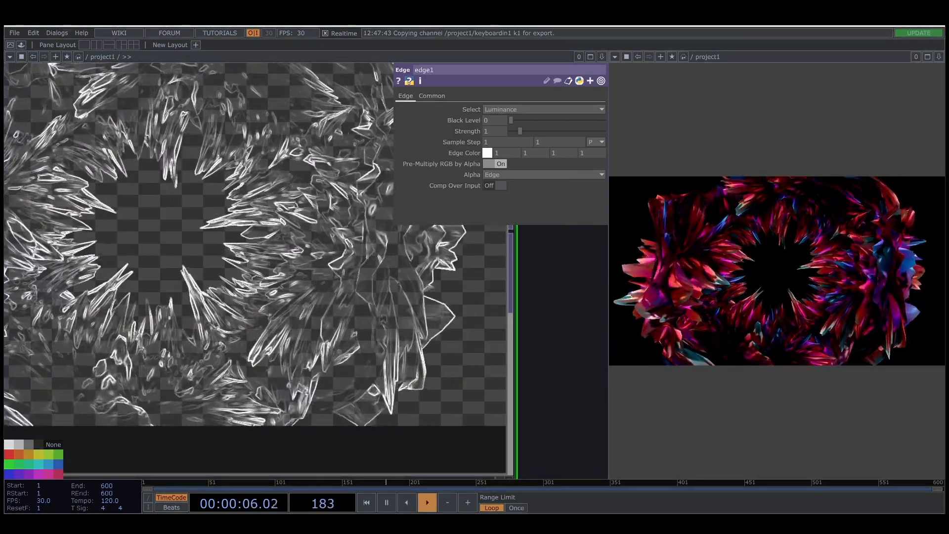
pyautogui.scroll(-2, 260, 254)
pyautogui.scroll(-3, 254, 262)
pyautogui.moveTo(443, 284); pyautogui.dragTo(488, 303)
pyautogui.scroll(5, 281, 265)
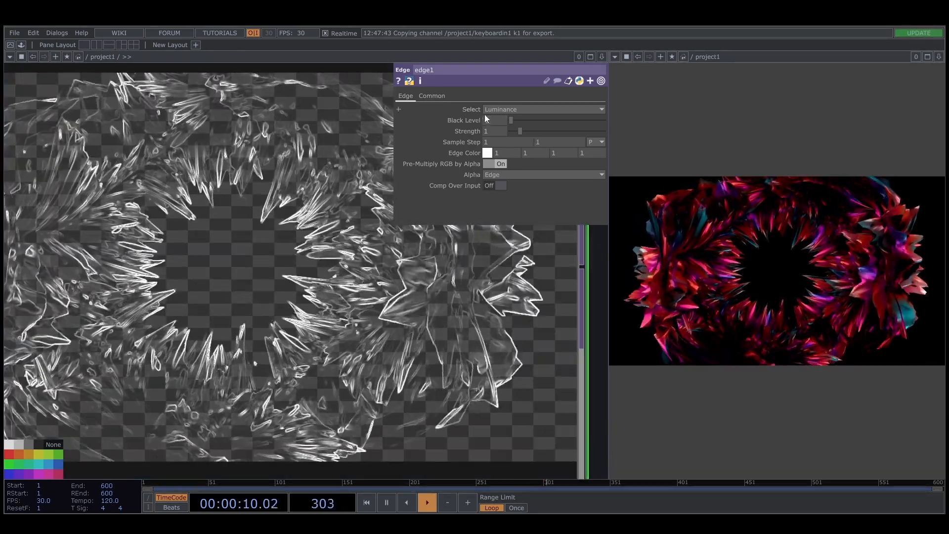
pyautogui.moveTo(512, 120); pyautogui.dragTo(533, 132)
pyautogui.click(500, 131)
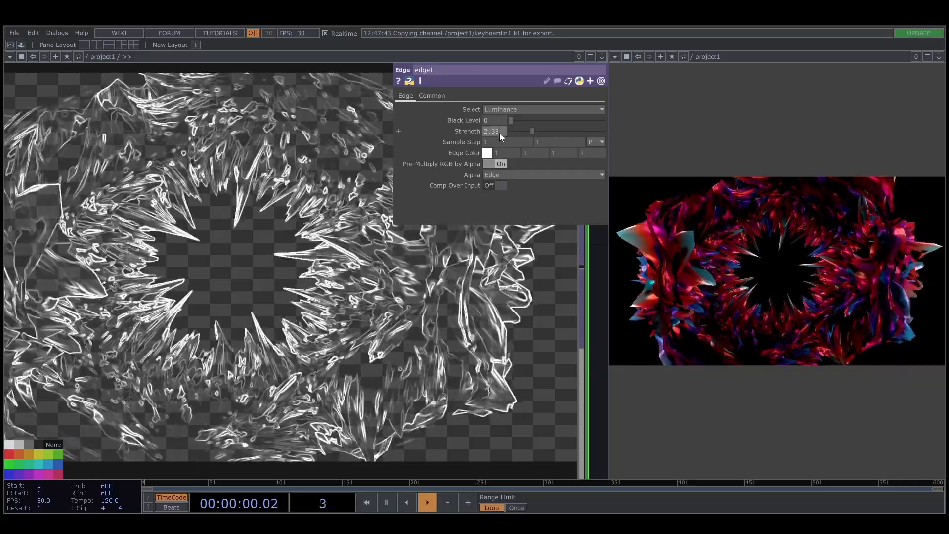
pyautogui.press('BackSpace')
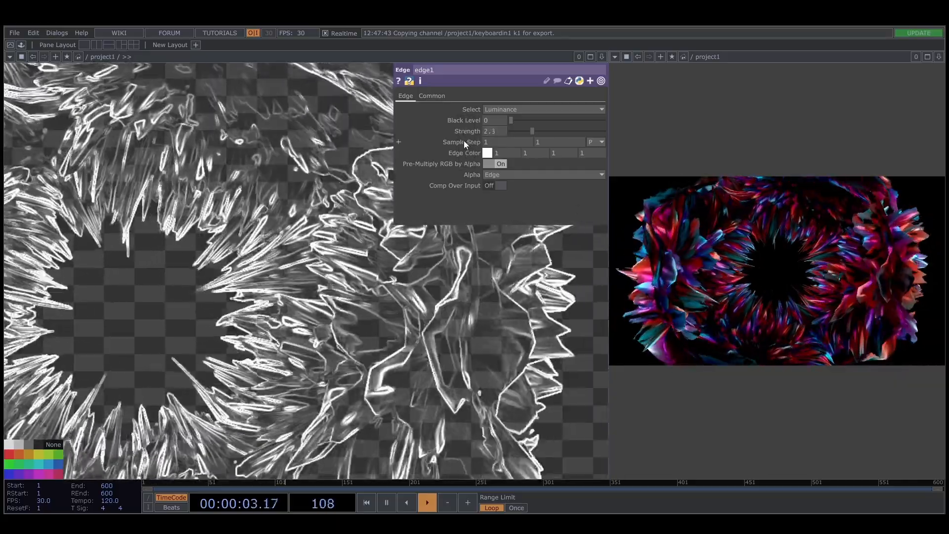
# Set both sample step values of edge1 to 0.5.
pyautogui.moveTo(463, 141); pyautogui.dragTo(464, 128, button='middle')
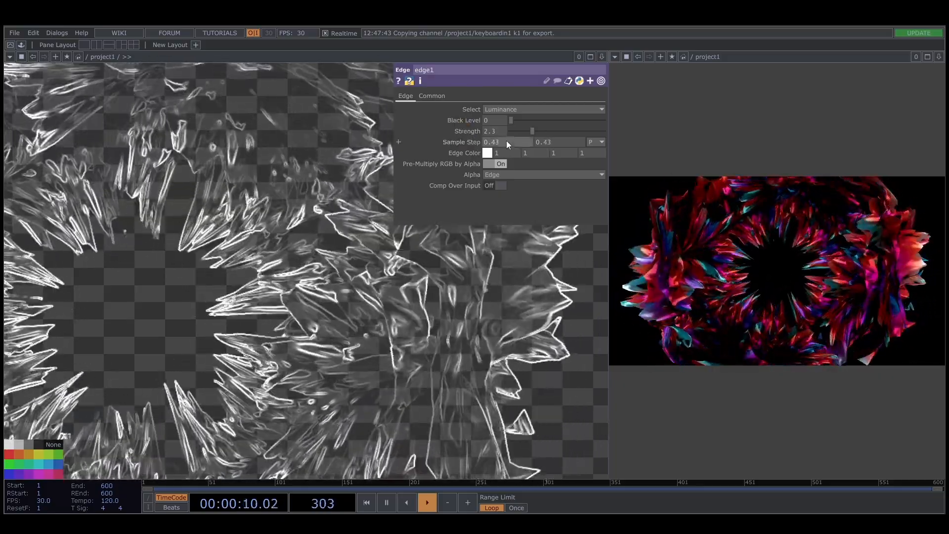
pyautogui.write('5')
pyautogui.moveTo(555, 141); pyautogui.dragTo(542, 144)
pyautogui.write('5')
pyautogui.press('Return')
pyautogui.scroll(-5, 456, 249)
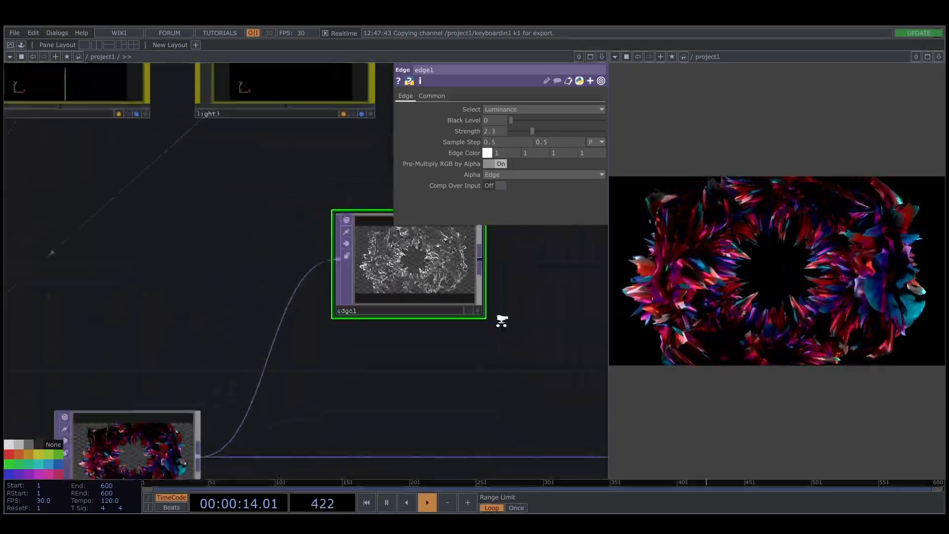
# Add a Level TOP after edge1's output and place it beside edge1.
pyautogui.moveTo(483, 370); pyautogui.dragTo(274, 355)
pyautogui.press('Tab')
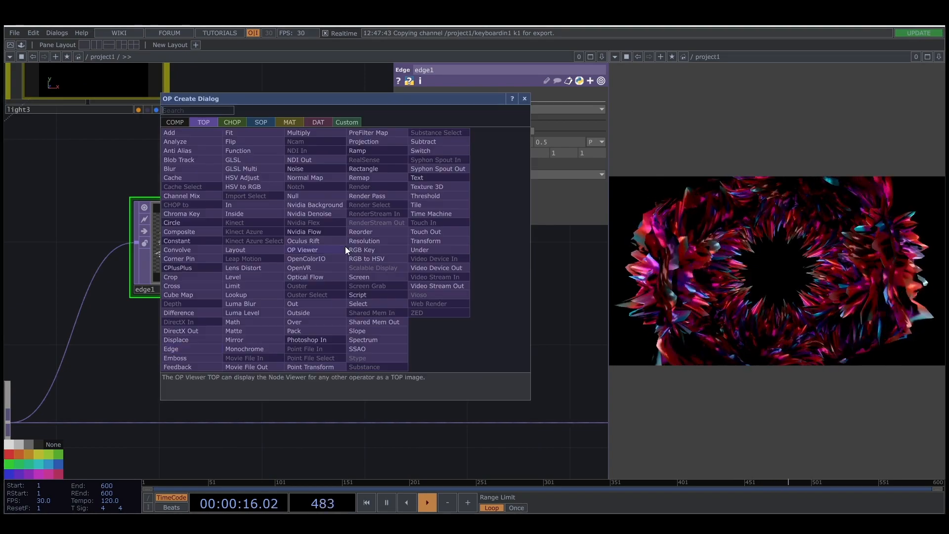
pyautogui.write('leve')
pyautogui.click(240, 277)
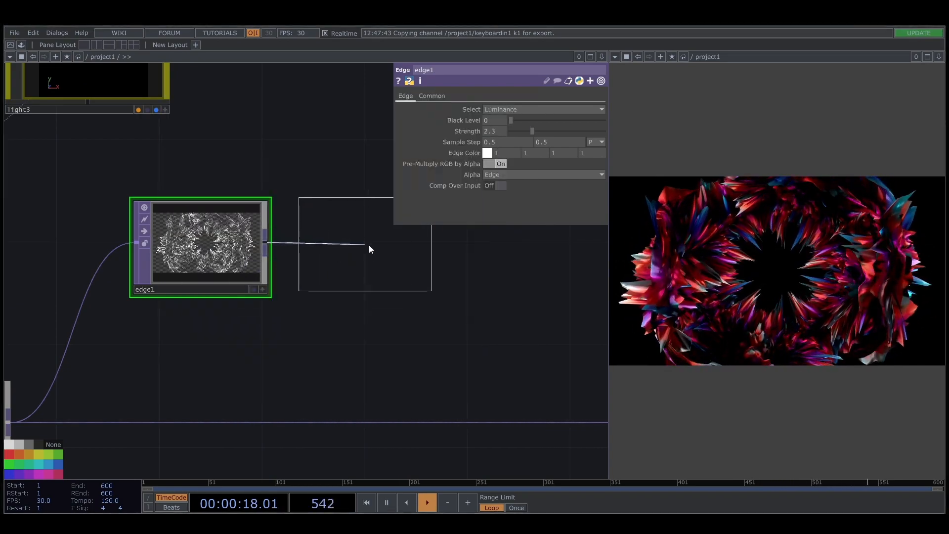
pyautogui.click(369, 248)
pyautogui.scroll(-3, 445, 312)
pyautogui.moveTo(428, 310); pyautogui.dragTo(381, 303)
pyautogui.rightClick(401, 333)
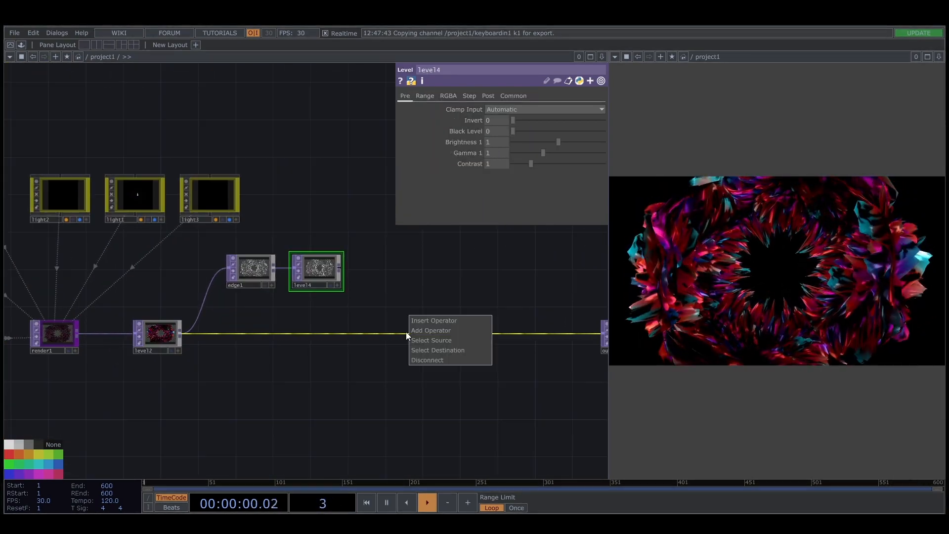
pyautogui.click(424, 324)
pyautogui.press('Escape')
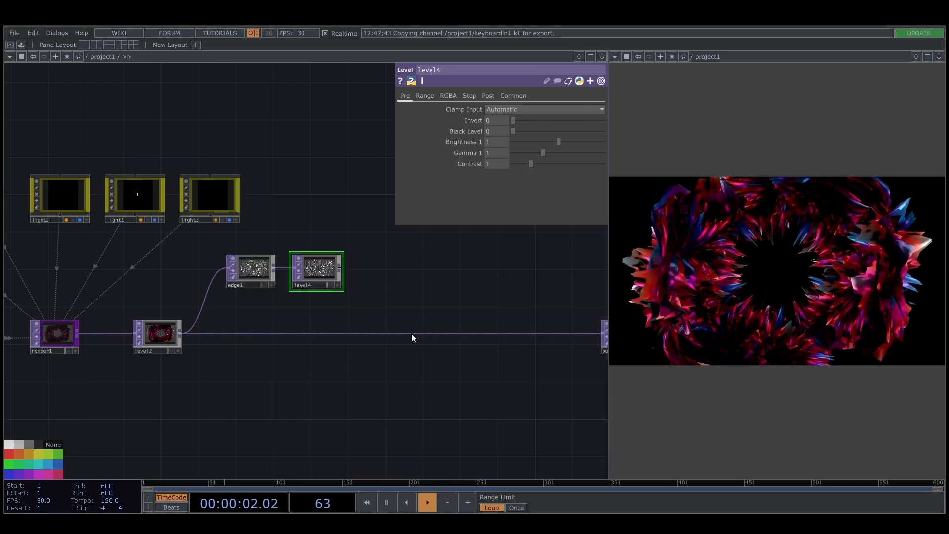
# Insert a Composite TOP on the wire from level2 to out1, with level4 as second input and the operation set to Add.
pyautogui.rightClick(413, 334)
pyautogui.click(426, 321)
pyautogui.write('c')
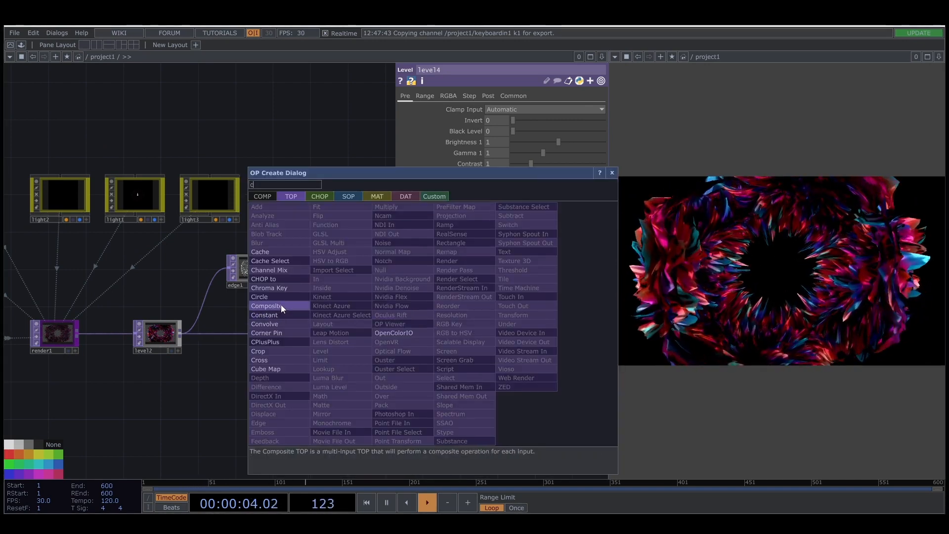
pyautogui.click(280, 306)
pyautogui.click(402, 326)
pyautogui.moveTo(338, 270); pyautogui.dragTo(407, 340)
pyautogui.click(568, 153)
pyautogui.click(500, 163)
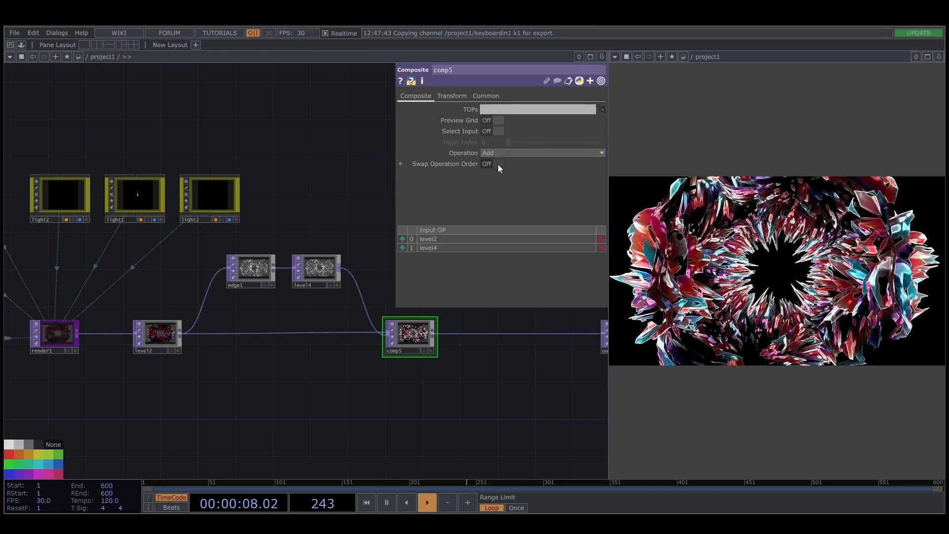
# Lower level4's opacity to about 0.299 and move out1 farther right of comp5.
pyautogui.click(319, 266)
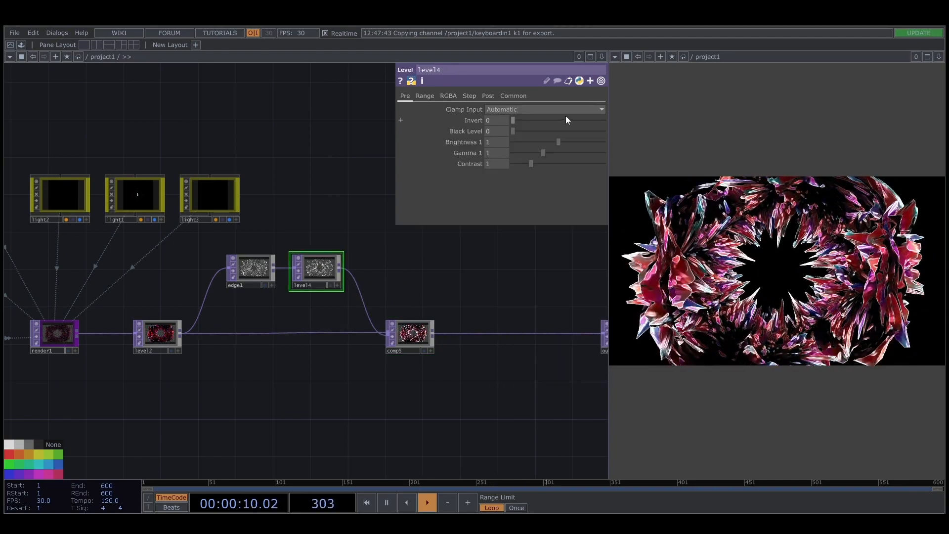
pyautogui.click(488, 96)
pyautogui.moveTo(604, 120); pyautogui.dragTo(526, 138)
pyautogui.moveTo(449, 378); pyautogui.dragTo(317, 332)
pyautogui.moveTo(400, 273); pyautogui.dragTo(537, 274)
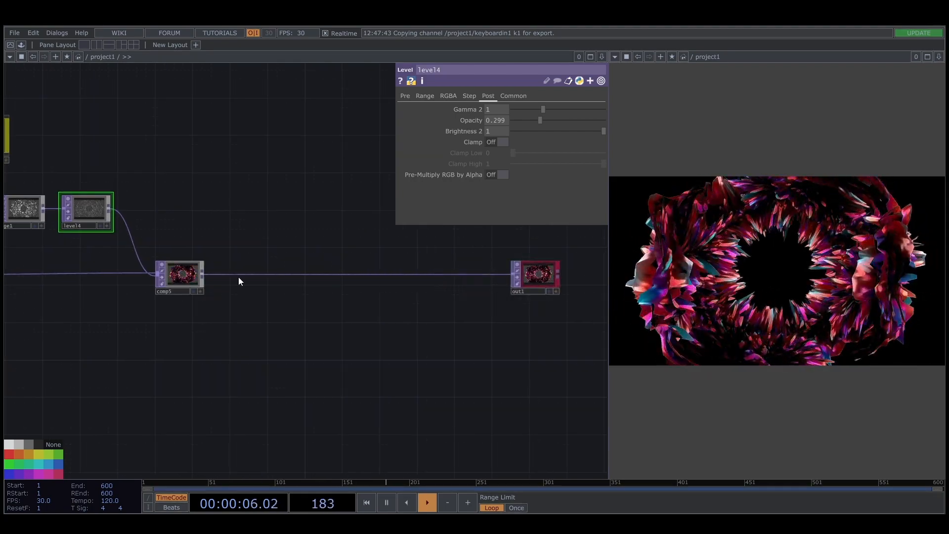
# Branch a Channel Mix TOP off comp5's output and place it below the wire to out1.
pyautogui.moveTo(260, 340); pyautogui.dragTo(230, 304)
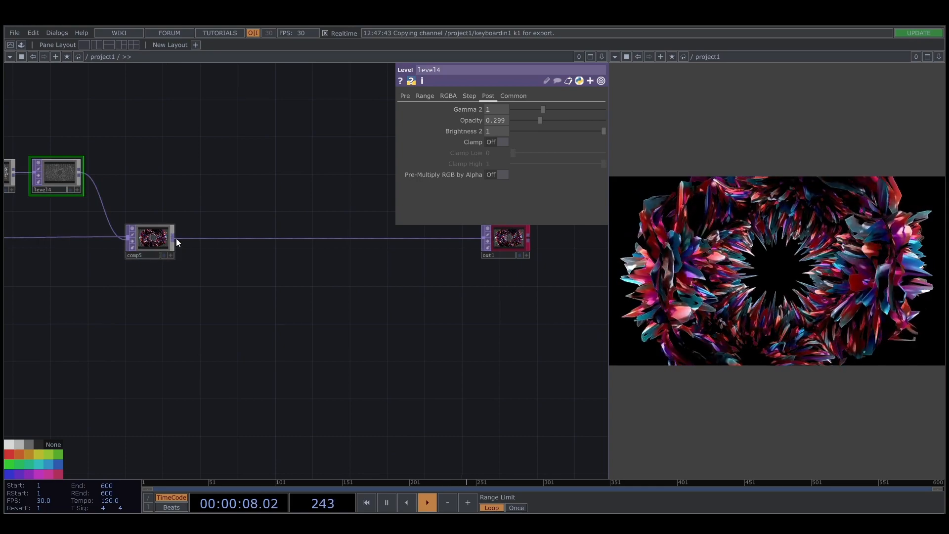
pyautogui.moveTo(176, 238); pyautogui.dragTo(243, 346)
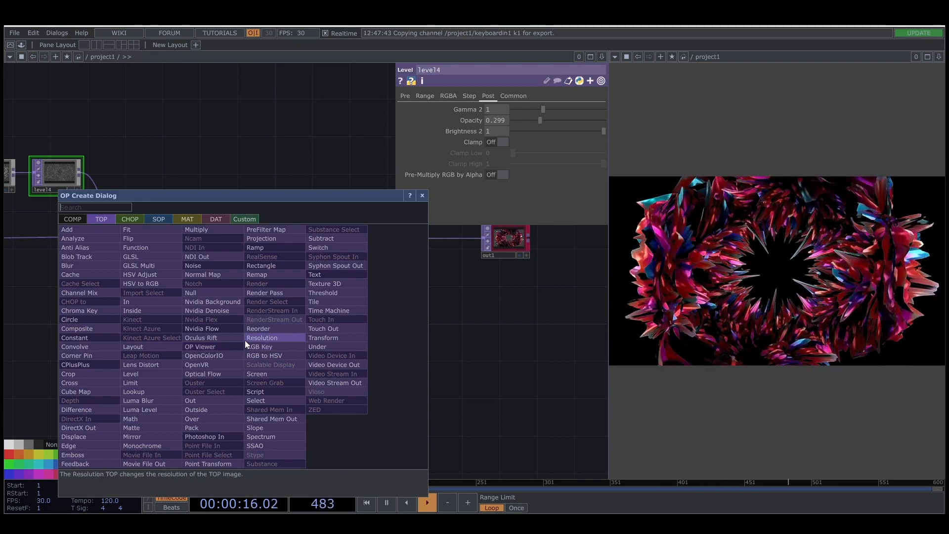
pyautogui.write('cha')
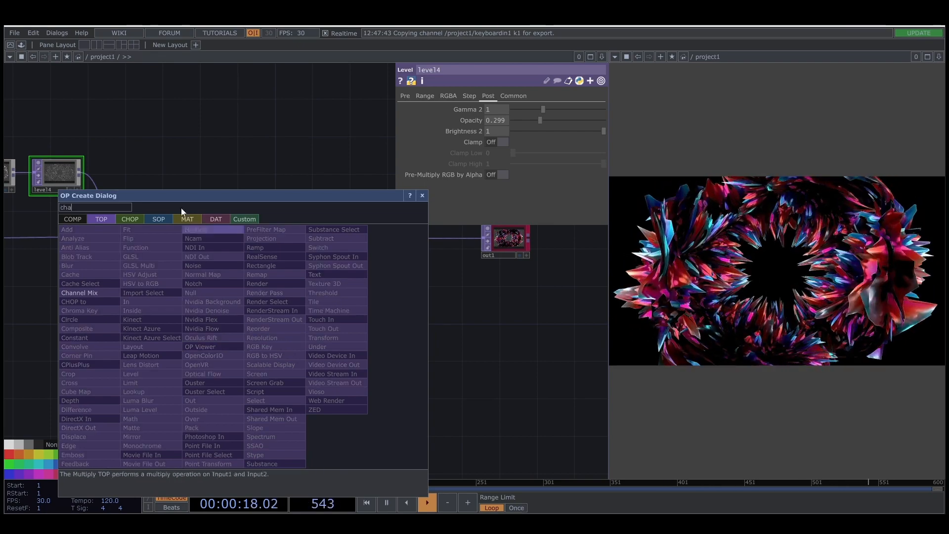
pyautogui.click(96, 293)
pyautogui.click(236, 322)
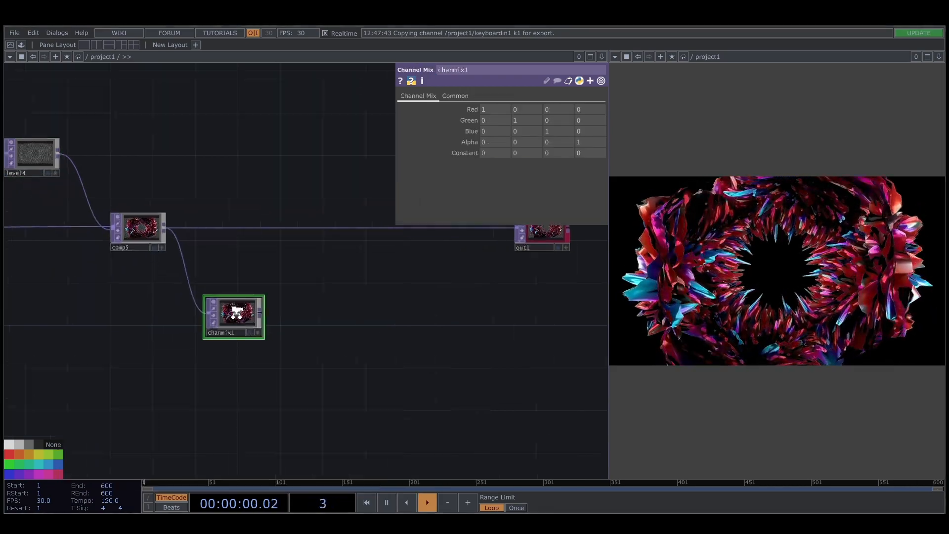
# Set the alpha contribution in chanmix1's Alpha row to 0.
pyautogui.scroll(4, 238, 310)
pyautogui.click(597, 143)
pyautogui.write('0')
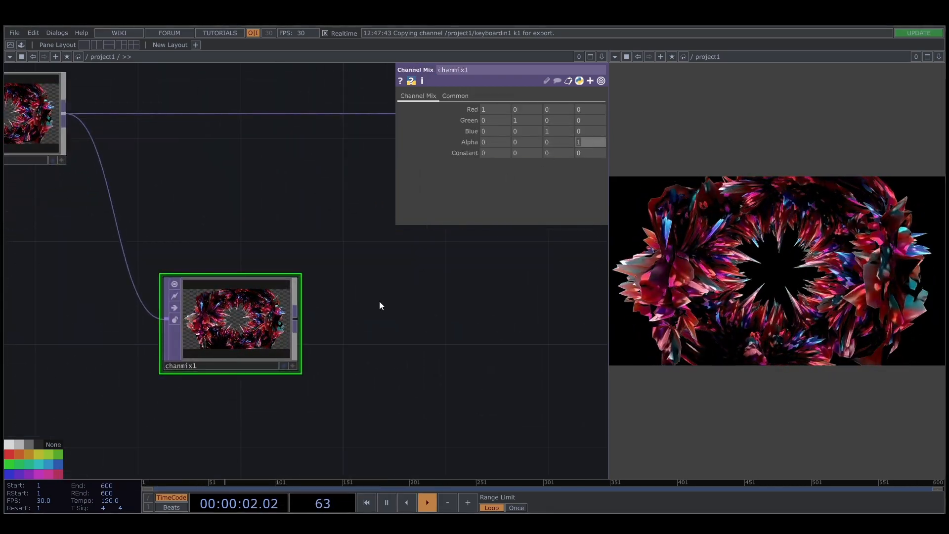
pyautogui.press('Return')
# Branch a Blur TOP off chanmix1's output and place it above and to the right of chanmix1.
pyautogui.moveTo(361, 377); pyautogui.dragTo(236, 316)
pyautogui.click(168, 259)
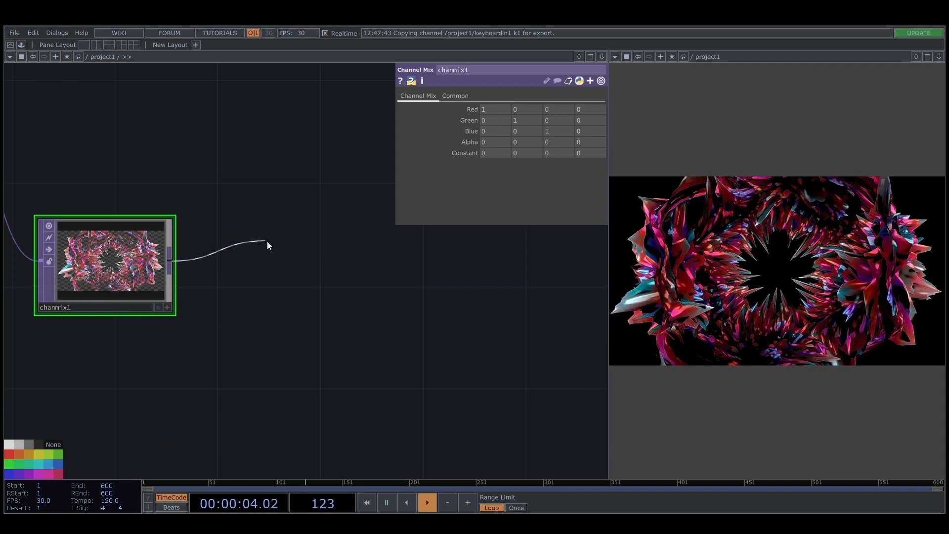
pyautogui.click(271, 243)
pyautogui.write('bl')
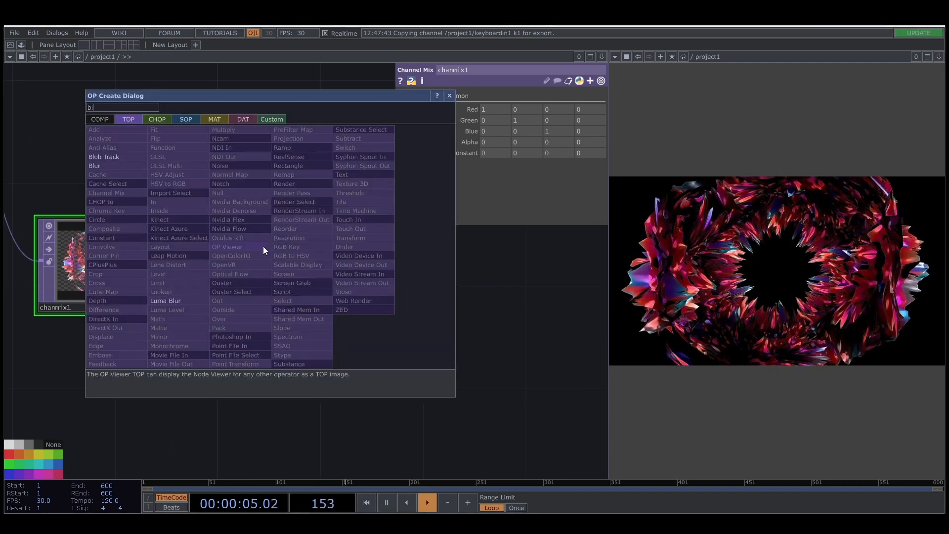
pyautogui.click(105, 165)
pyautogui.click(318, 157)
# Duplicate the new Blur TOP three times, keeping every copy fed by chanmix1.
pyautogui.hotkey('ctrl', 'c')
pyautogui.hotkey('ctrl', 'v')
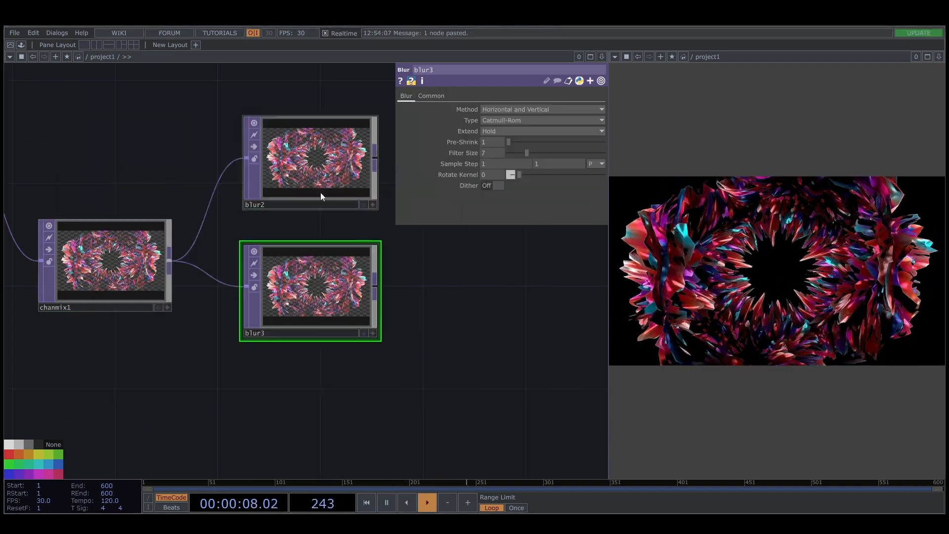
pyautogui.hotkey('ctrl', 'v')
pyautogui.hotkey('ctrl', 'v')
# Stack blur2 to blur5 in an evenly spaced column and center chanmix1 vertically beside them.
pyautogui.scroll(-3, 450, 346)
pyautogui.moveTo(466, 379); pyautogui.dragTo(441, 364, button='middle')
pyautogui.moveTo(441, 363); pyautogui.dragTo(368, 333)
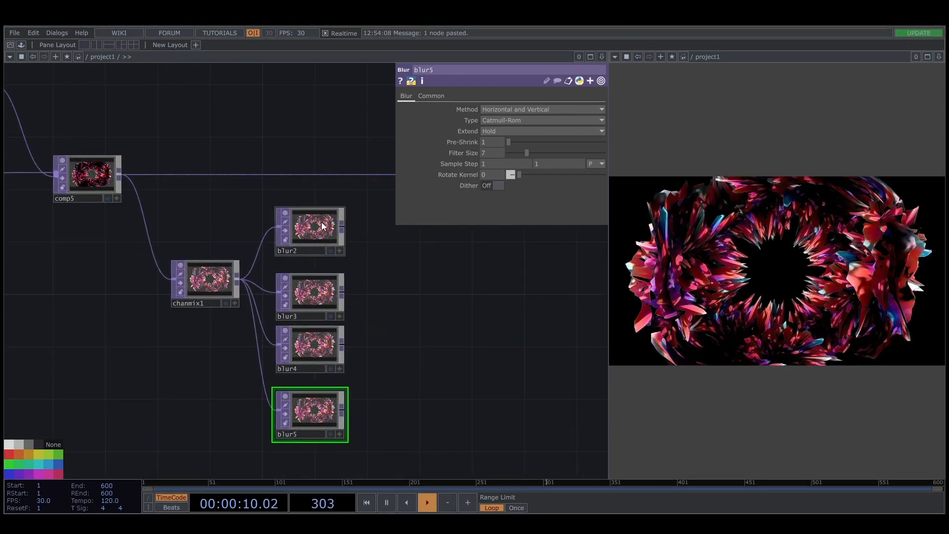
pyautogui.moveTo(321, 223); pyautogui.dragTo(315, 236)
pyautogui.moveTo(294, 414); pyautogui.dragTo(293, 401)
pyautogui.moveTo(208, 276); pyautogui.dragTo(207, 316)
pyautogui.moveTo(444, 338); pyautogui.dragTo(373, 307)
# Set blur2's filter size to 10 and blur3's pre-shrink to 2.
pyautogui.click(242, 228)
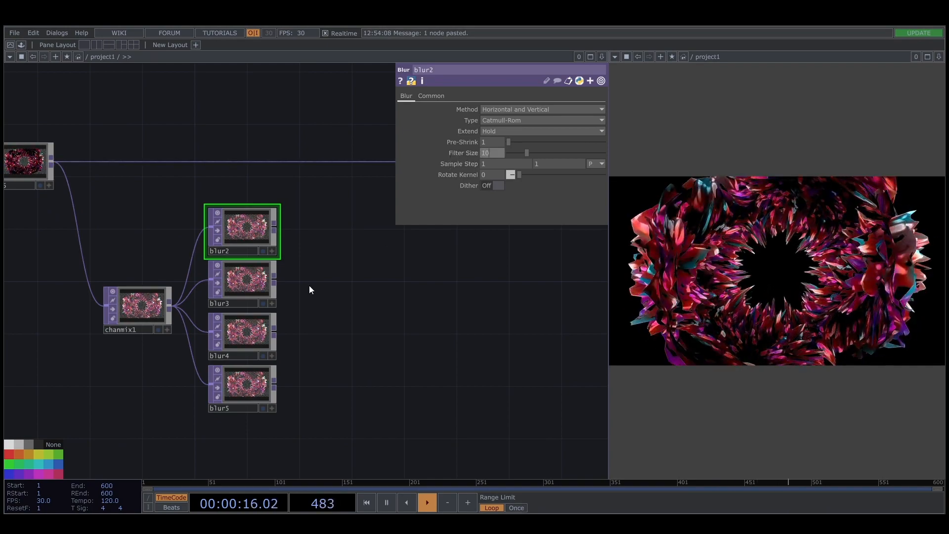
pyautogui.click(269, 280)
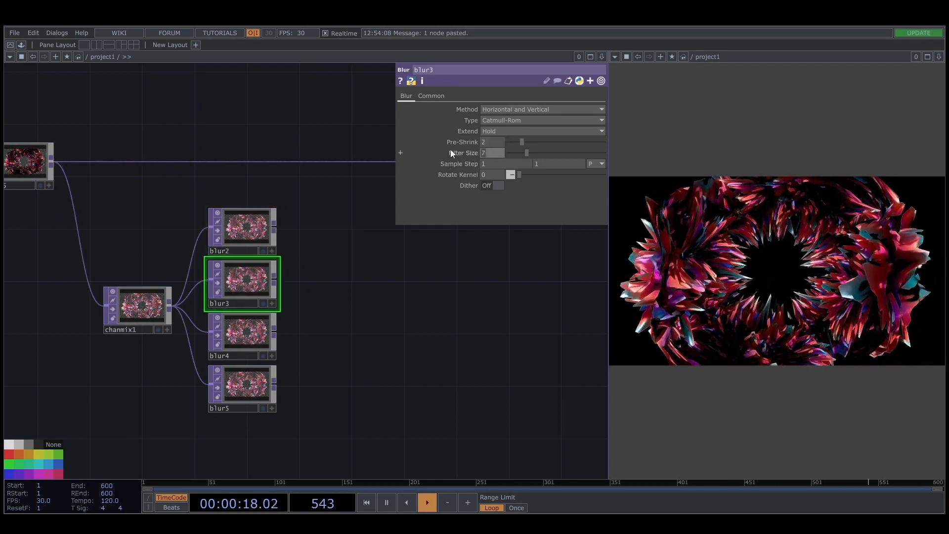
# Set blur4's pre-shrink to 4 and its filter size to 40.
pyautogui.click(262, 325)
pyautogui.click(491, 143)
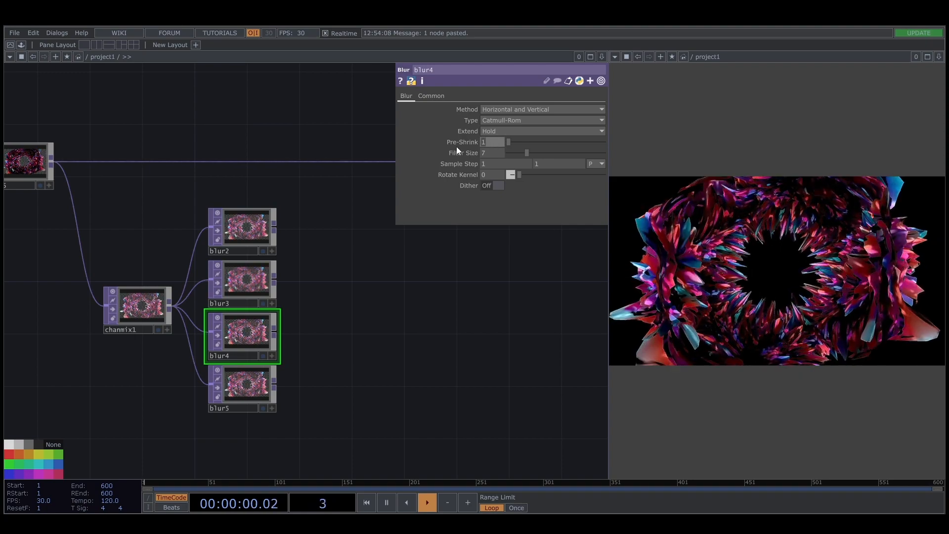
pyautogui.write('4')
pyautogui.click(491, 154)
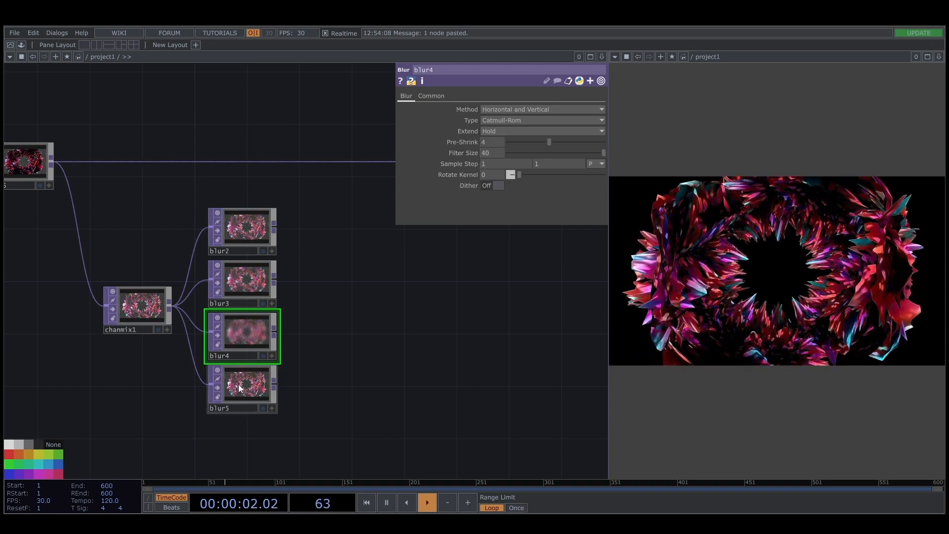
# Set blur5's pre-shrink to 8 and its filter size to 80.
pyautogui.click(262, 380)
pyautogui.click(491, 142)
pyautogui.write('8')
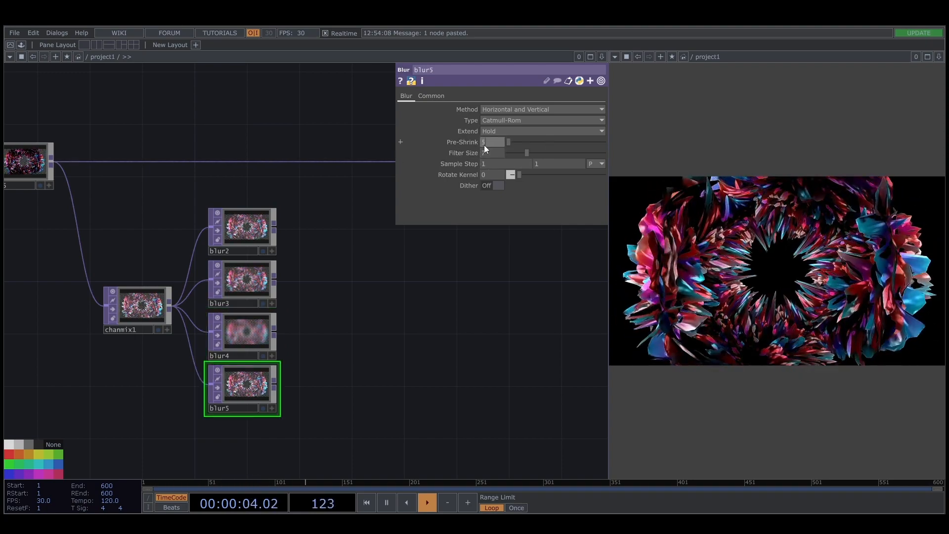
pyautogui.click(485, 151)
pyautogui.write('80')
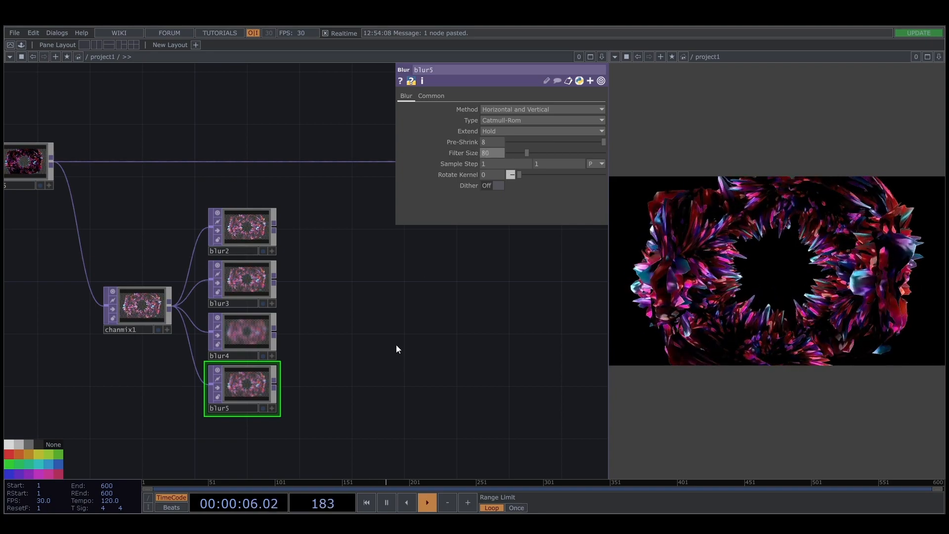
pyautogui.press('Return')
# Add a Composite TOP from blur2's output and place it to the right of the blur column.
pyautogui.moveTo(411, 396); pyautogui.dragTo(347, 381)
pyautogui.click(211, 212)
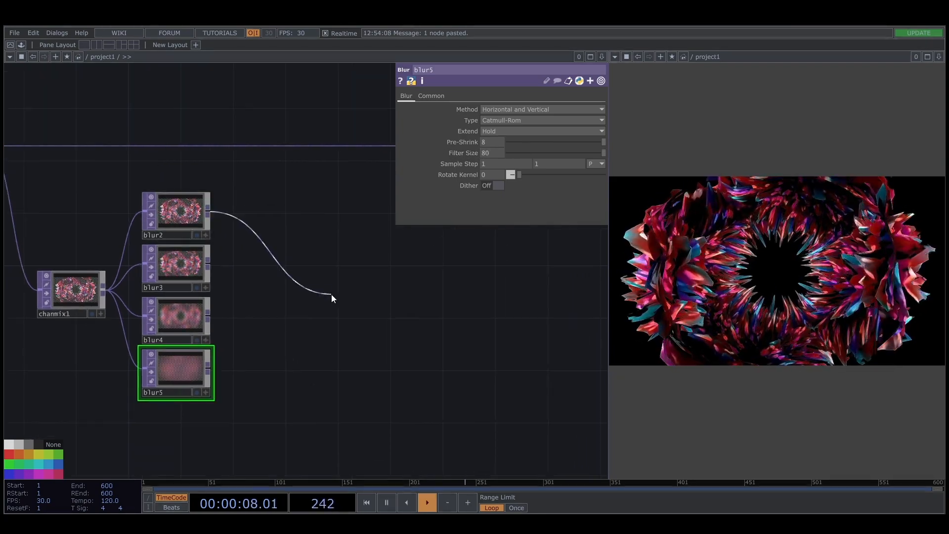
pyautogui.click(331, 295)
pyautogui.write('co')
pyautogui.click(188, 280)
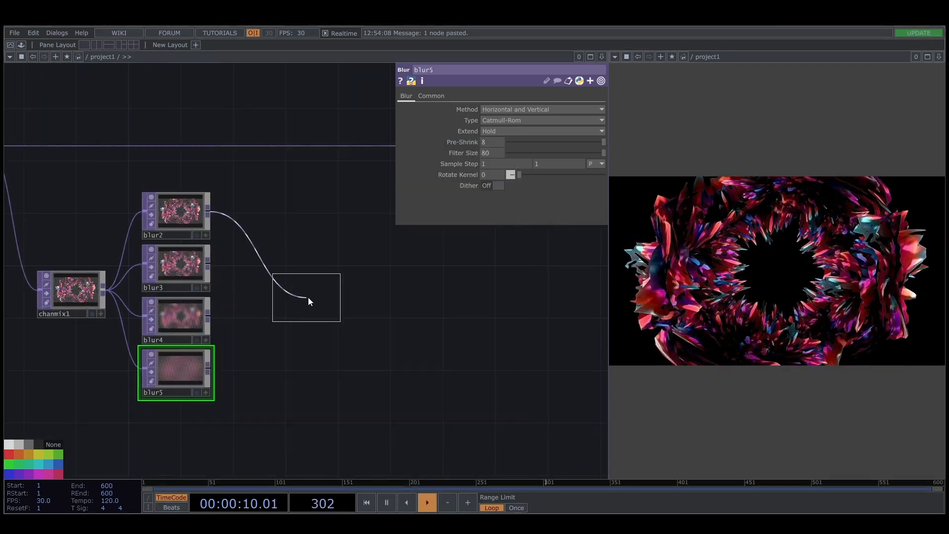
pyautogui.click(338, 296)
# Connect blur3, blur4 and blur5 as additional inputs of comp6.
pyautogui.click(208, 262)
pyautogui.click(302, 291)
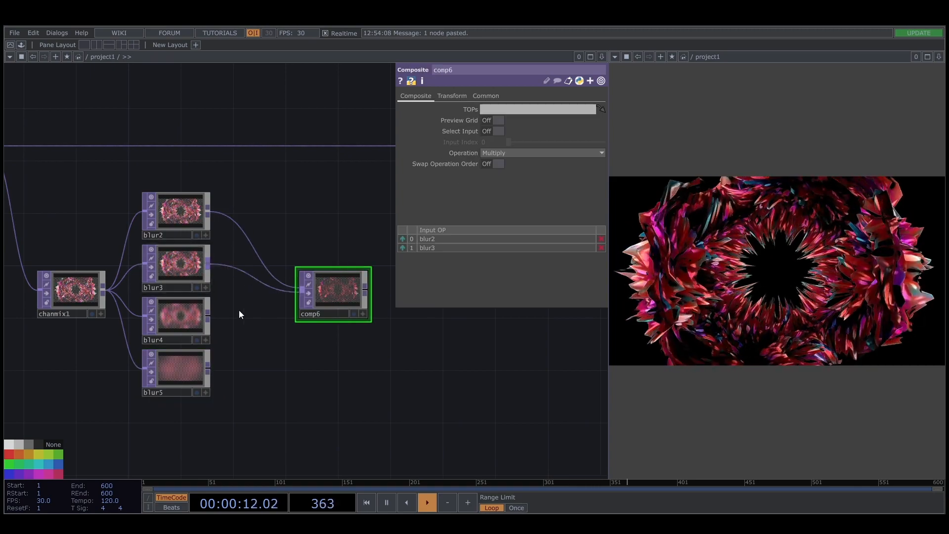
pyautogui.click(208, 313)
pyautogui.click(303, 293)
pyautogui.click(209, 367)
pyautogui.click(302, 295)
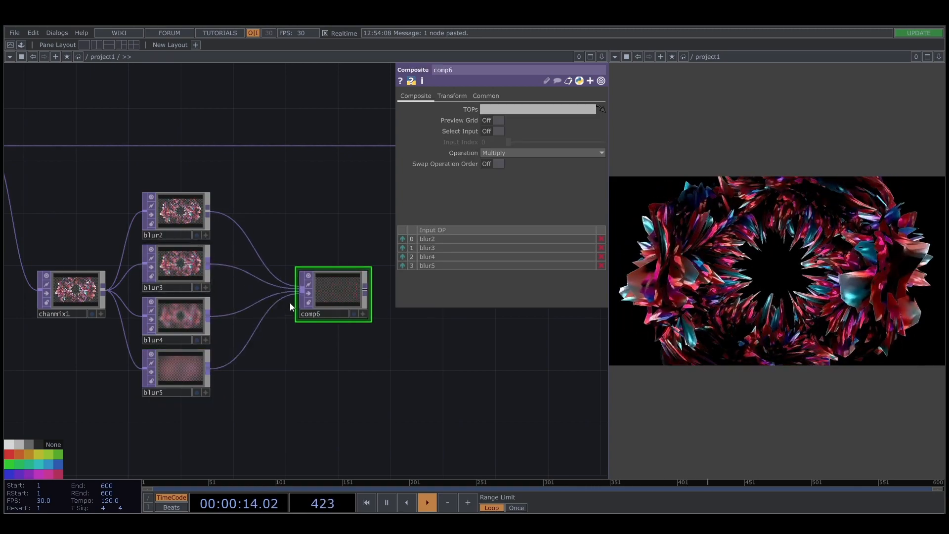
# Preview comp6 with the Add operation, and settle on Screen as its operation.
pyautogui.scroll(5, 307, 287)
pyautogui.click(503, 153)
pyautogui.click(494, 165)
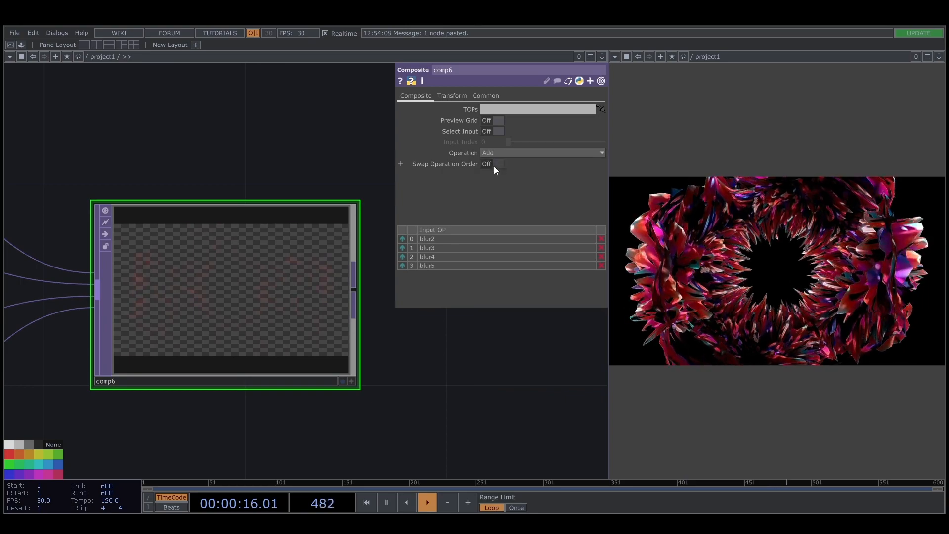
pyautogui.scroll(5, 309, 243)
pyautogui.click(500, 153)
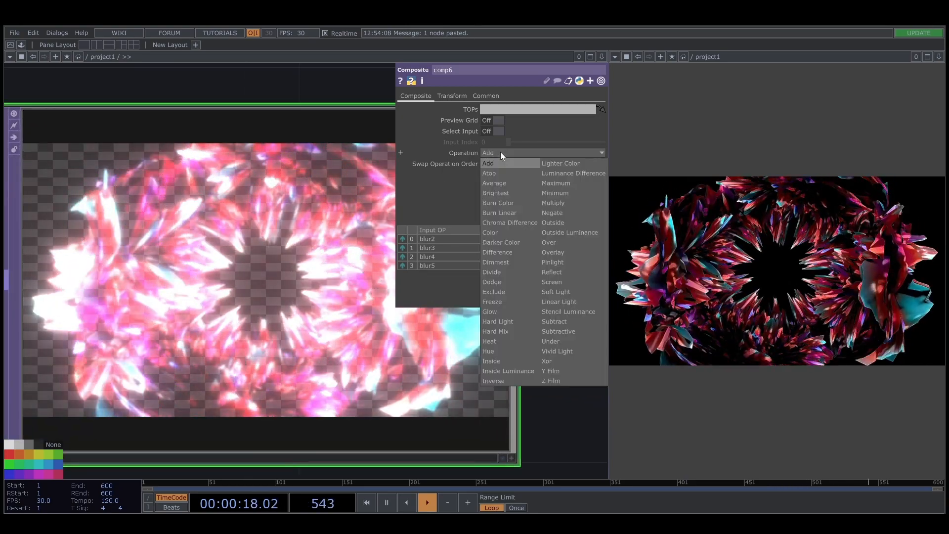
pyautogui.click(563, 280)
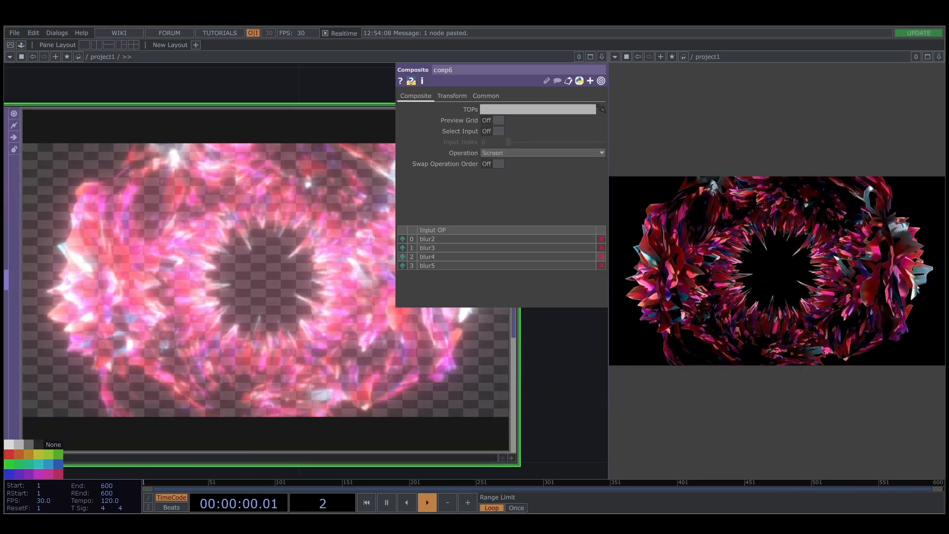
# Add a Level TOP after comp6, directly to its right.
pyautogui.scroll(-5, 219, 310)
pyautogui.moveTo(328, 321); pyautogui.dragTo(284, 318)
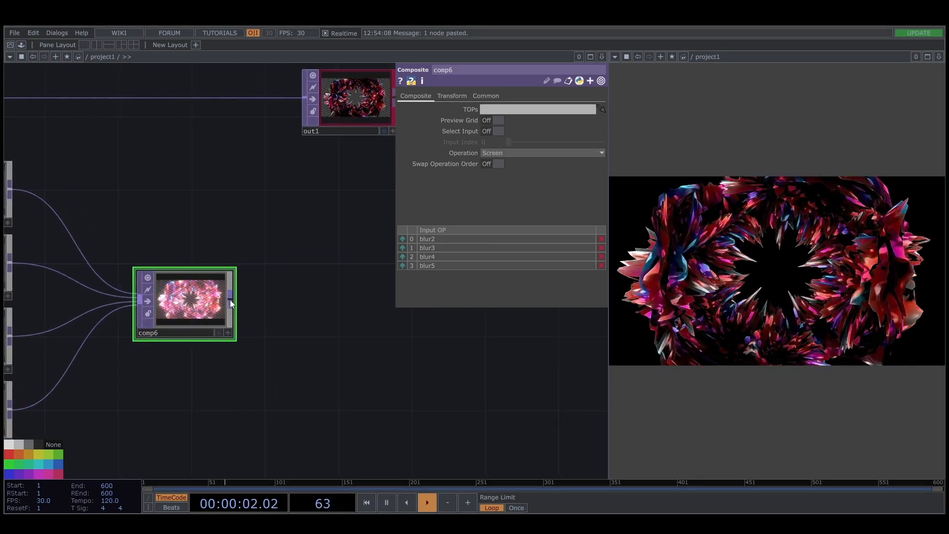
pyautogui.click(230, 300)
pyautogui.click(295, 298)
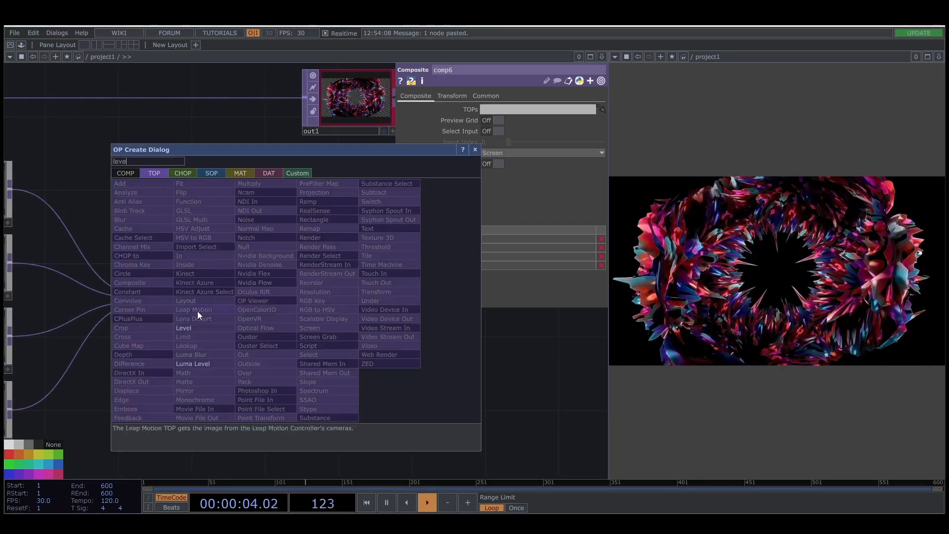
pyautogui.click(195, 328)
pyautogui.click(315, 304)
# Move out1 farther right and insert a Composite TOP on the wire between comp5 and out1.
pyautogui.scroll(-6, 381, 329)
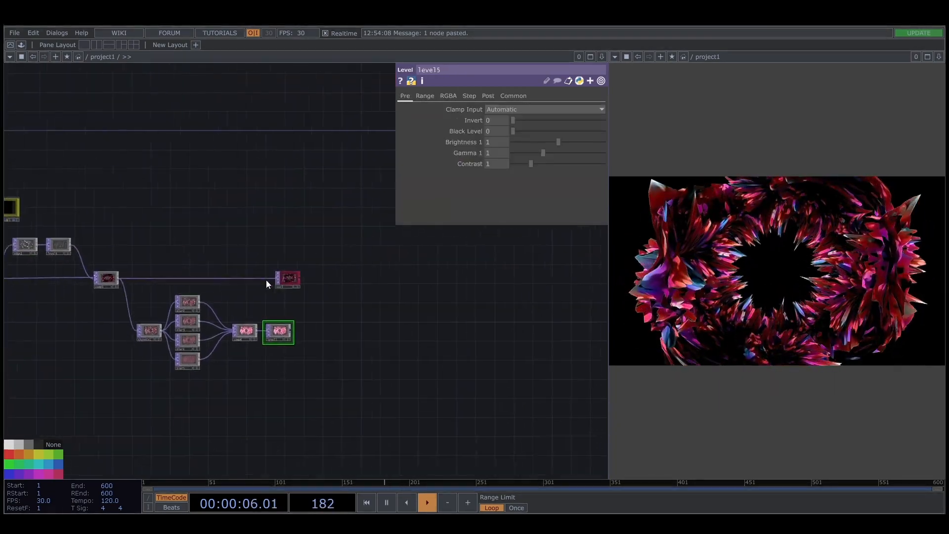
pyautogui.moveTo(279, 279); pyautogui.dragTo(455, 278)
pyautogui.scroll(3, 356, 285)
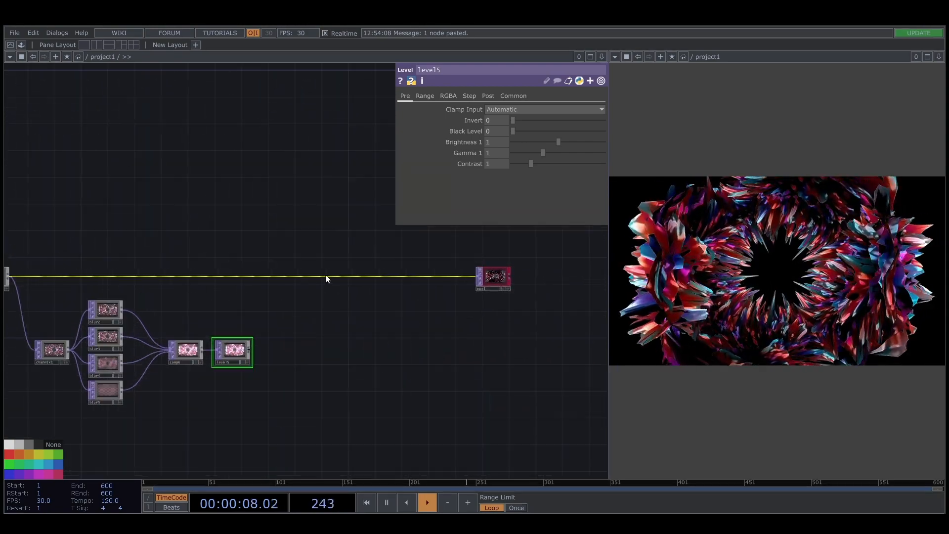
pyautogui.rightClick(322, 278)
pyautogui.click(343, 265)
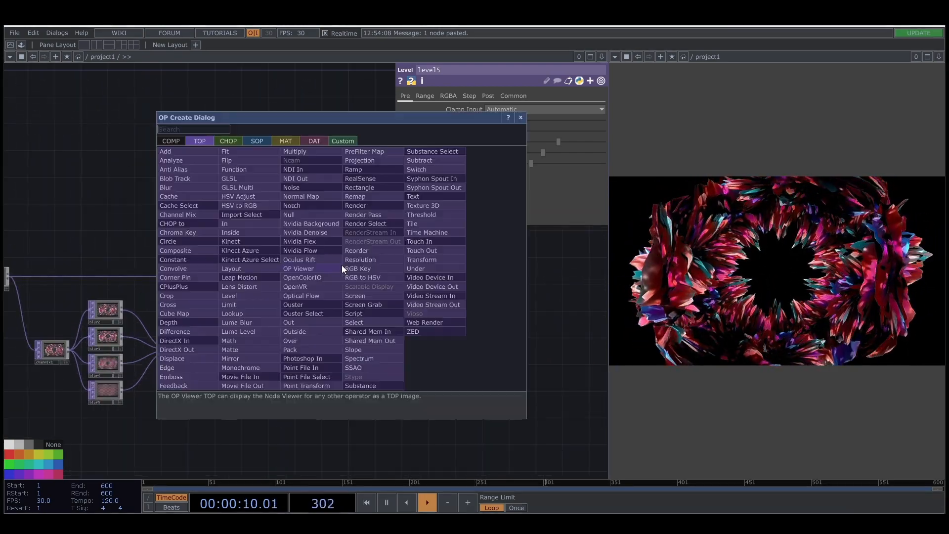
pyautogui.write('co')
pyautogui.click(184, 251)
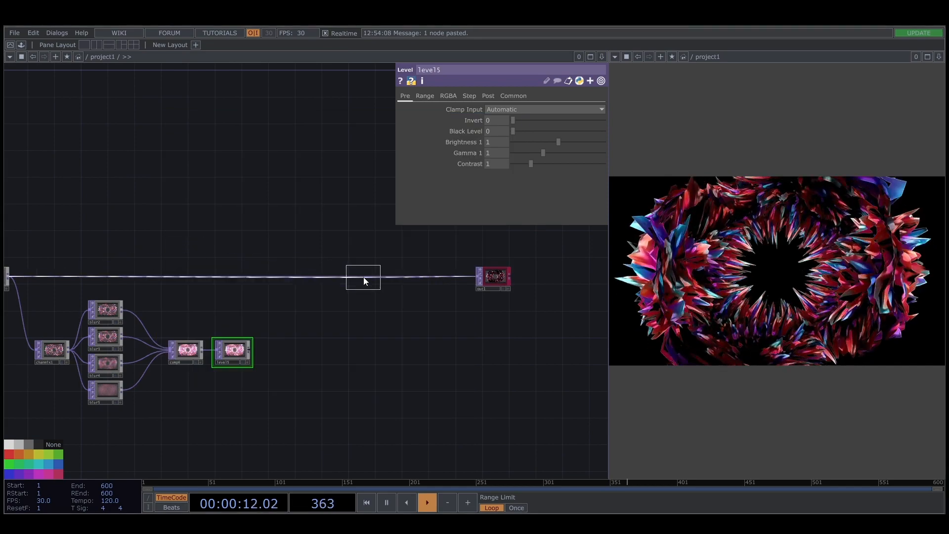
pyautogui.click(360, 277)
# Connect level5 as comp7's second input and set comp7's operation to Screen.
pyautogui.moveTo(249, 350); pyautogui.dragTo(342, 280)
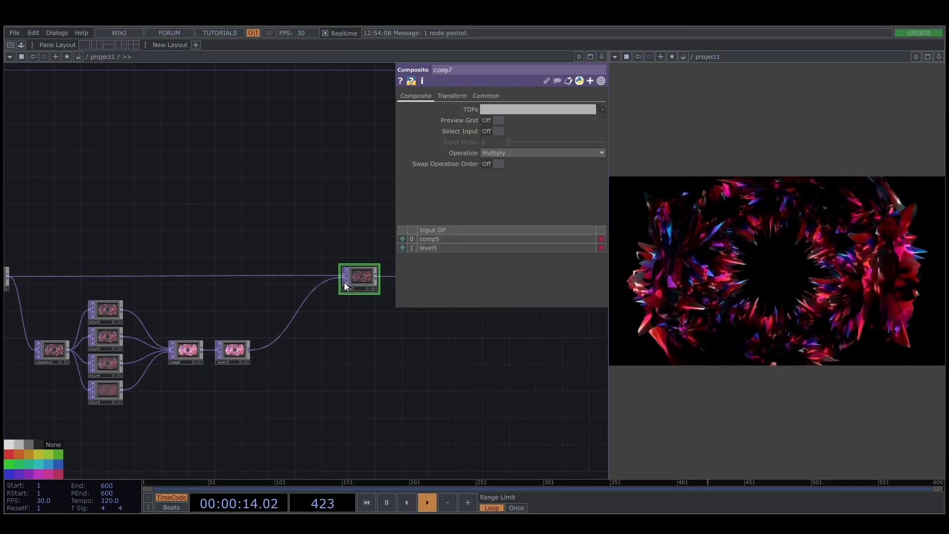
pyautogui.click(546, 153)
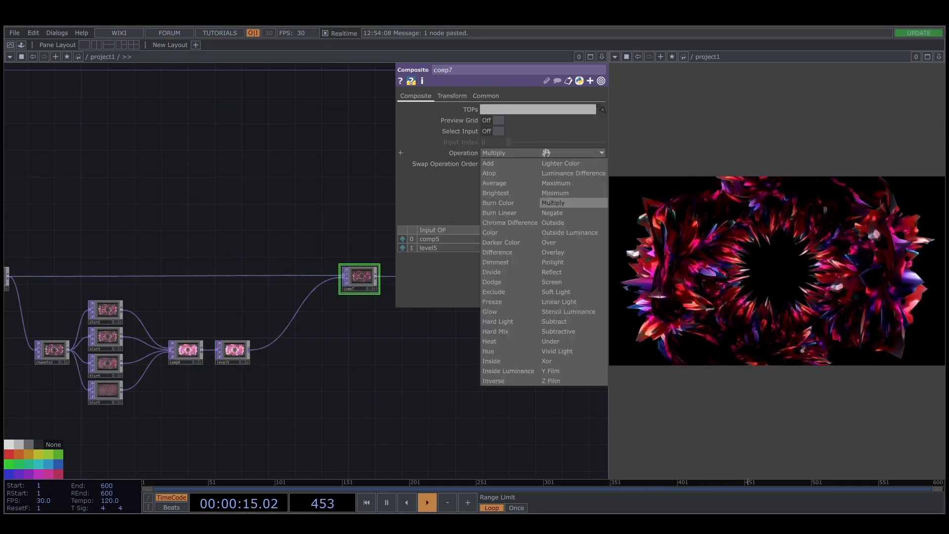
pyautogui.click(561, 282)
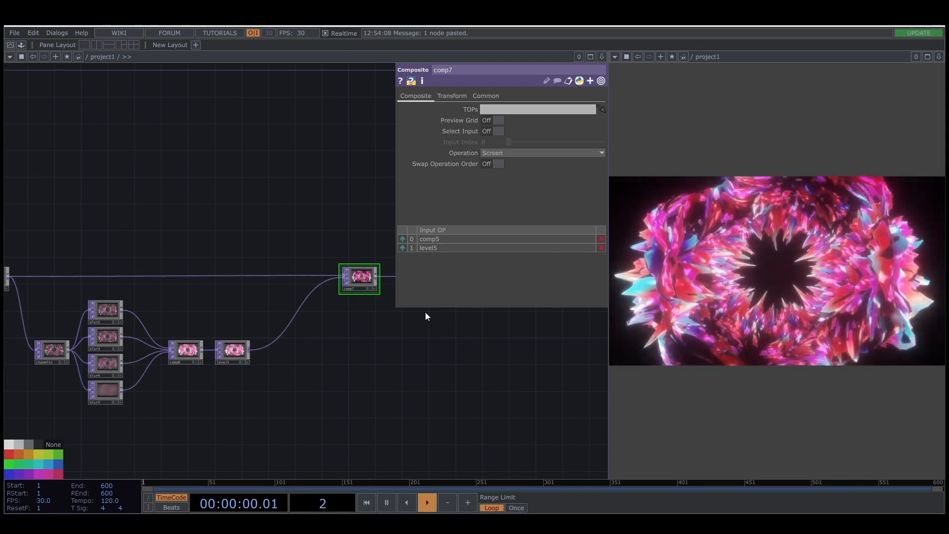
# Move level5 and comp7 farther right, and bring out1 back close beside comp7.
pyautogui.scroll(5, 209, 328)
pyautogui.moveTo(241, 361); pyautogui.dragTo(366, 360)
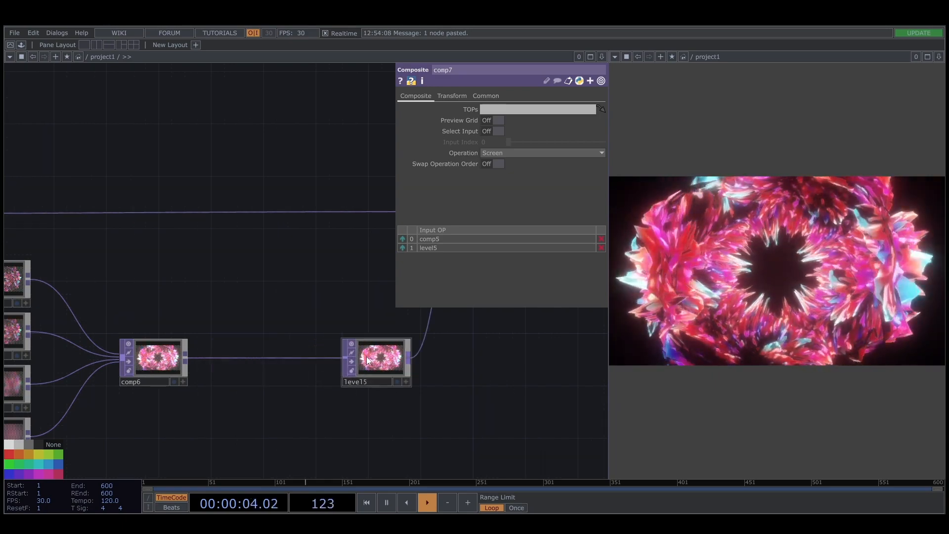
pyautogui.scroll(-4, 466, 362)
pyautogui.moveTo(525, 343); pyautogui.dragTo(352, 293, button='right')
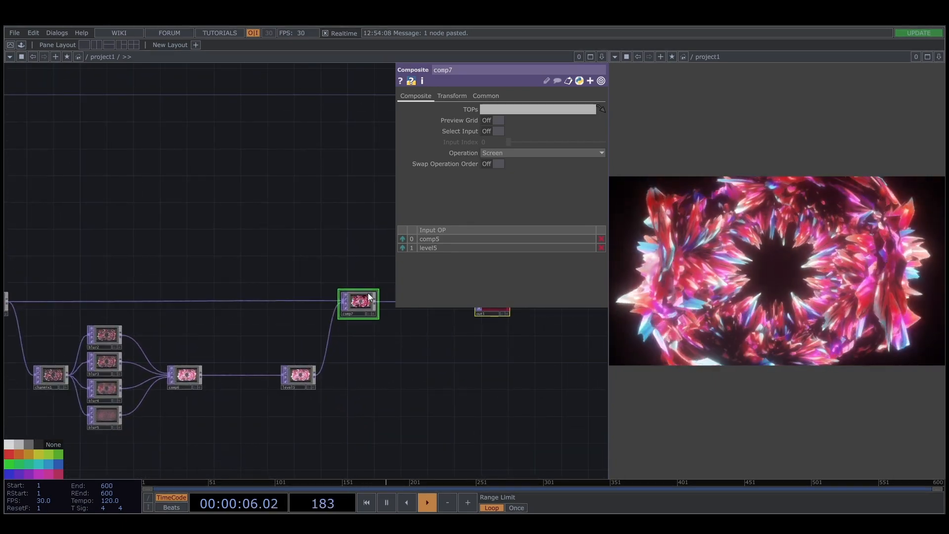
pyautogui.moveTo(366, 299); pyautogui.dragTo(418, 300)
pyautogui.moveTo(504, 335); pyautogui.dragTo(470, 345)
pyautogui.moveTo(509, 311); pyautogui.dragTo(441, 310)
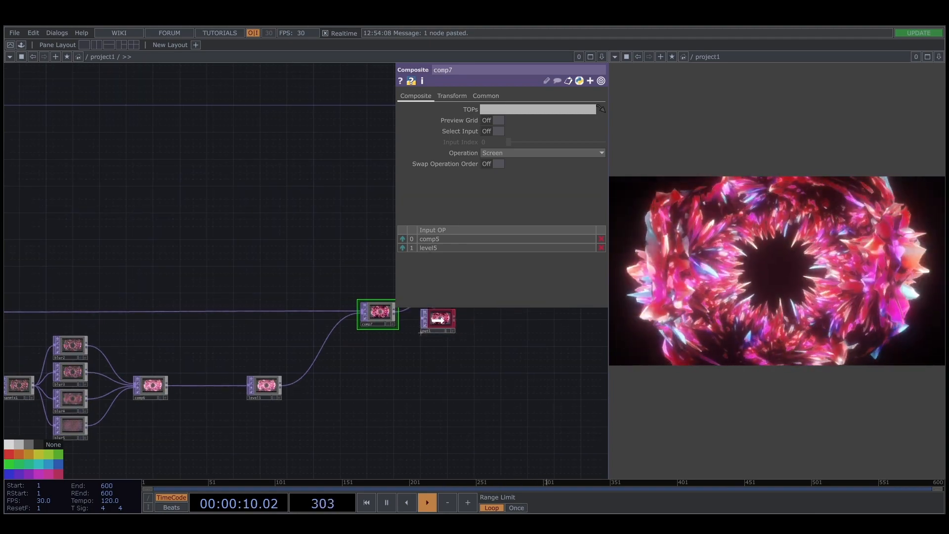
# Select level5, comp7 and out1 and move them right together to widen the gap after comp6.
pyautogui.moveTo(380, 379); pyautogui.dragTo(463, 351)
pyautogui.moveTo(355, 363); pyautogui.dragTo(375, 356)
pyautogui.moveTo(420, 396); pyautogui.dragTo(286, 418)
pyautogui.moveTo(229, 372); pyautogui.dragTo(236, 381)
pyautogui.moveTo(296, 375); pyautogui.dragTo(213, 266, button='right')
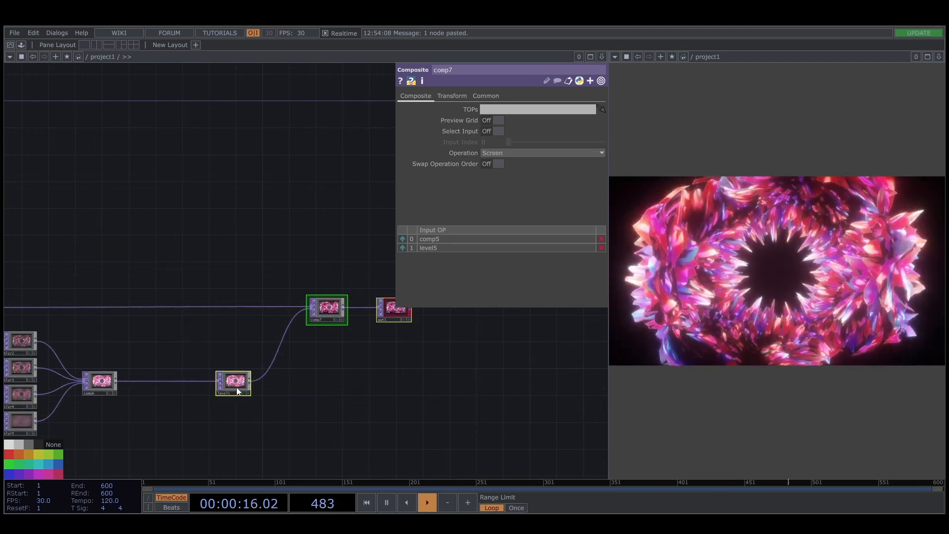
pyautogui.moveTo(236, 387); pyautogui.dragTo(299, 380)
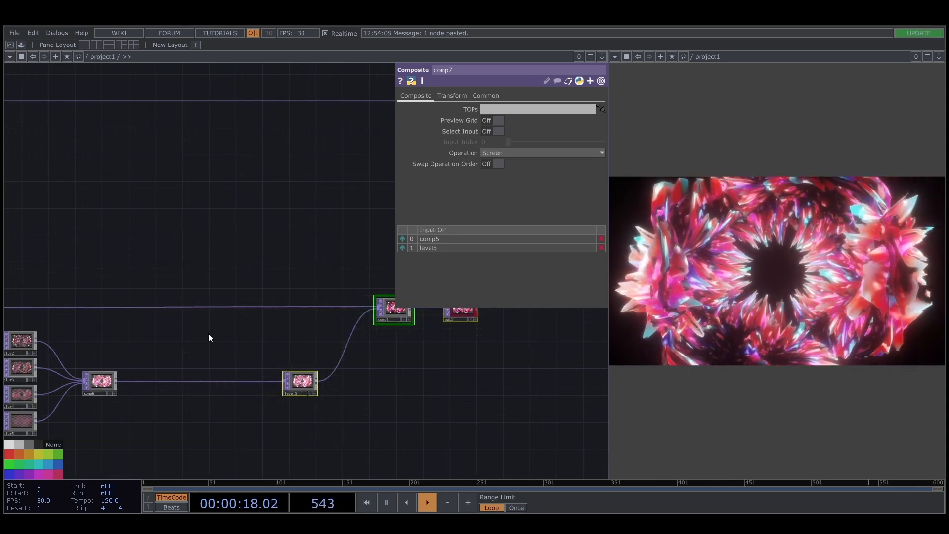
# Branch a Ramp TOP off comp6's output and place it below the wire to level5.
pyautogui.moveTo(212, 341); pyautogui.dragTo(295, 313)
pyautogui.scroll(2, 200, 359)
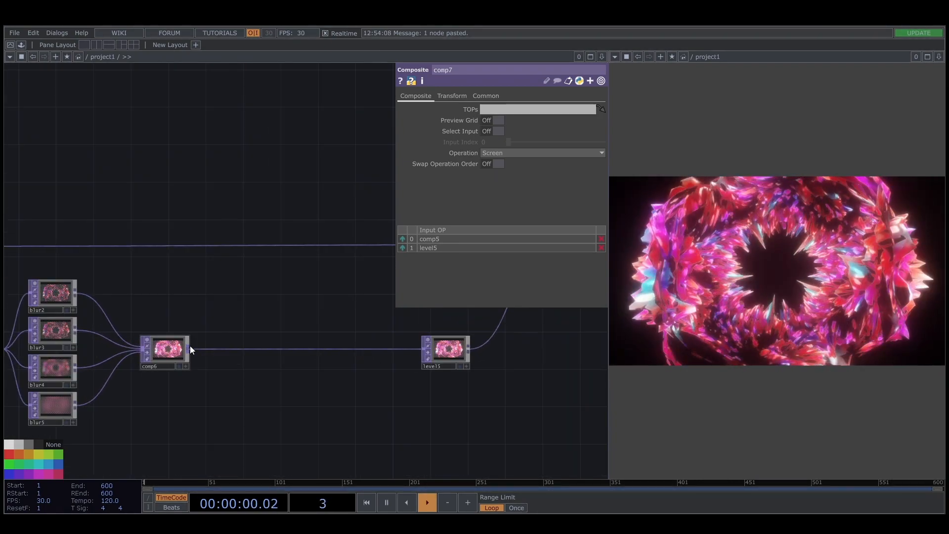
pyautogui.moveTo(236, 393); pyautogui.dragTo(235, 402)
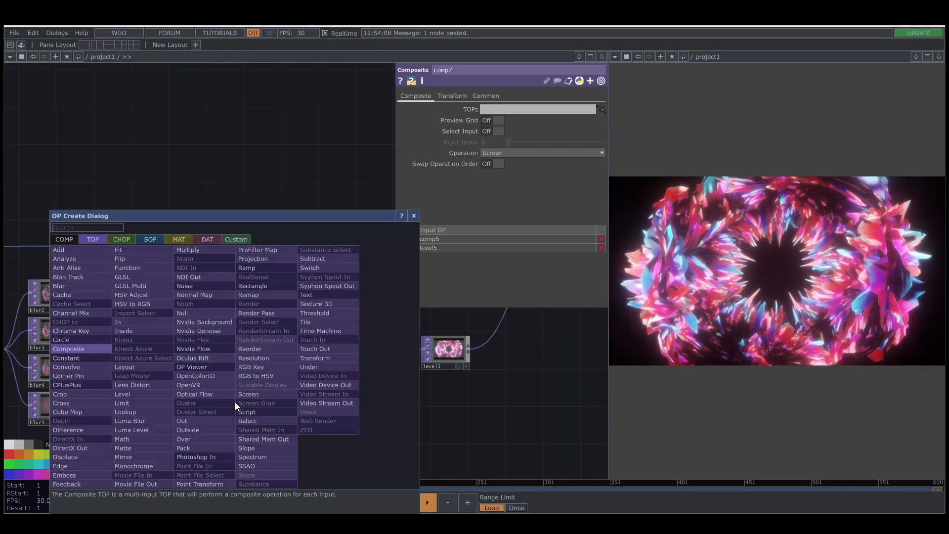
pyautogui.write('ra')
pyautogui.press('Return')
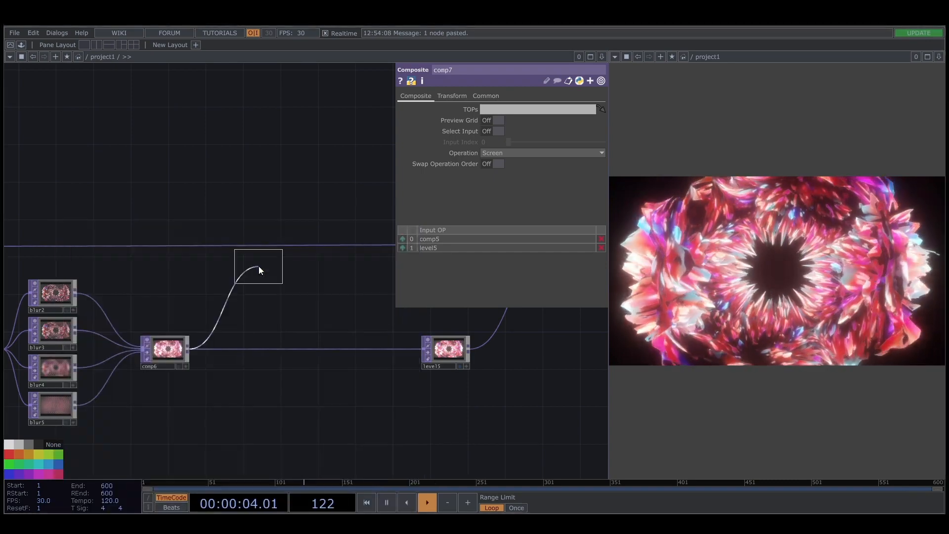
pyautogui.click(258, 402)
pyautogui.scroll(2, 257, 402)
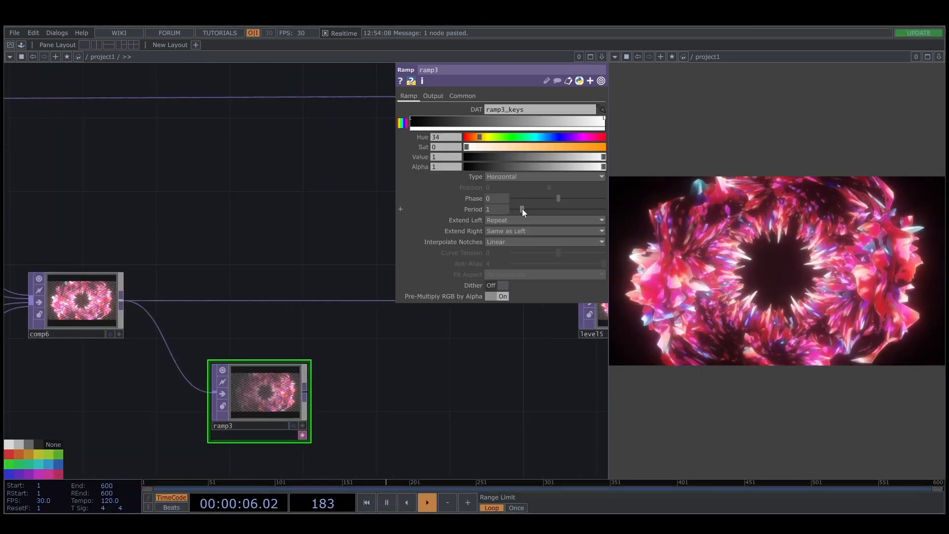
# Set ramp3's period to 0.51, its type to Circular and its Combine with Input to Set Resolution Only.
pyautogui.moveTo(522, 209); pyautogui.dragTo(518, 212)
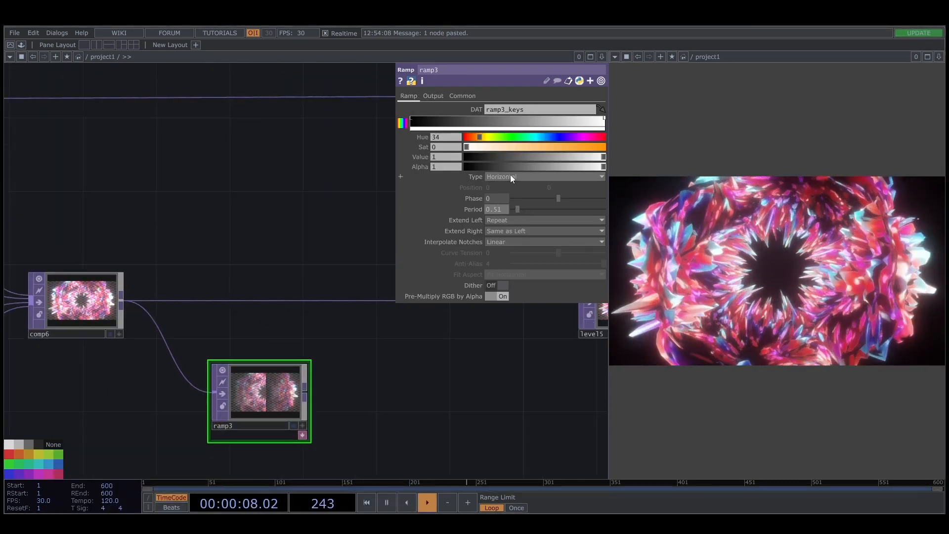
pyautogui.click(510, 175)
pyautogui.click(504, 213)
pyautogui.click(438, 97)
pyautogui.click(493, 107)
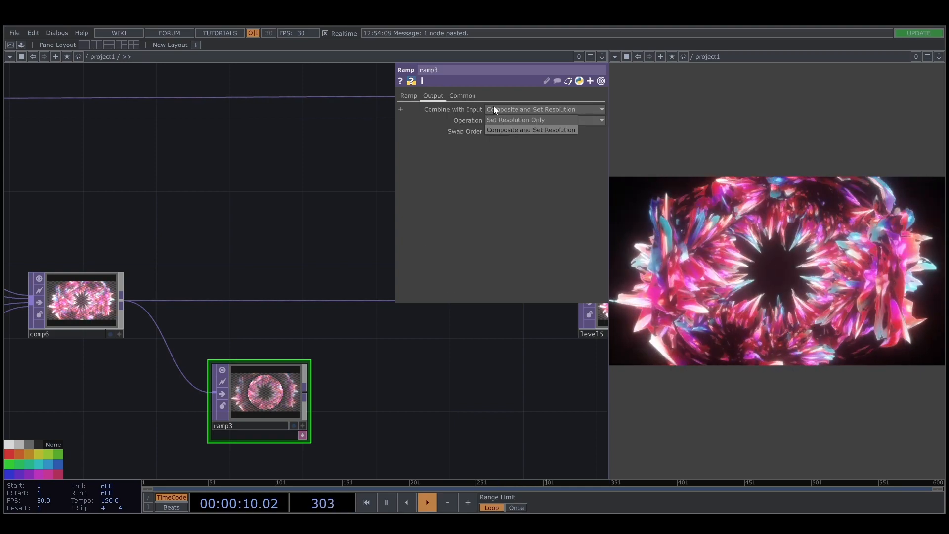
pyautogui.click(496, 117)
# Set ramp3's Extend Left to Mirror and reduce its period to 0.24.
pyautogui.click(415, 96)
pyautogui.click(495, 220)
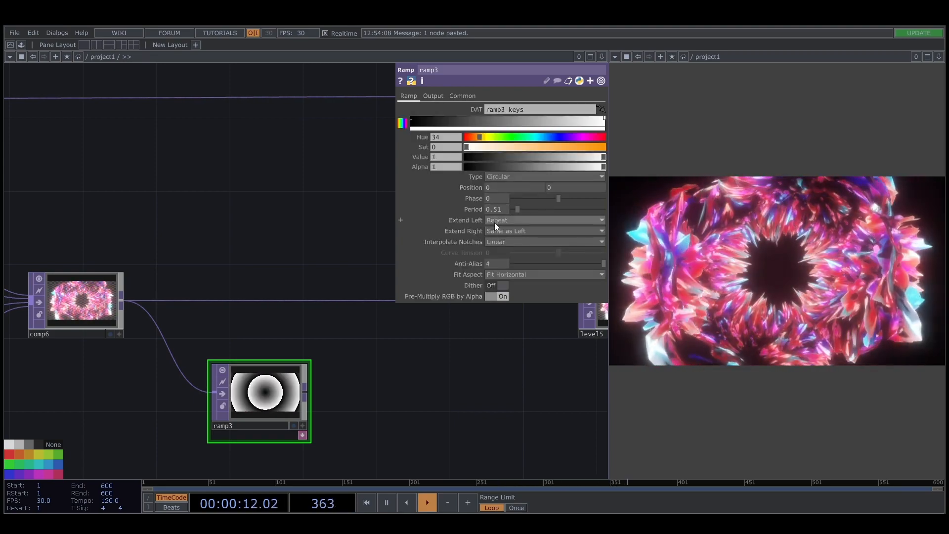
pyautogui.click(500, 265)
pyautogui.moveTo(516, 209); pyautogui.dragTo(514, 209)
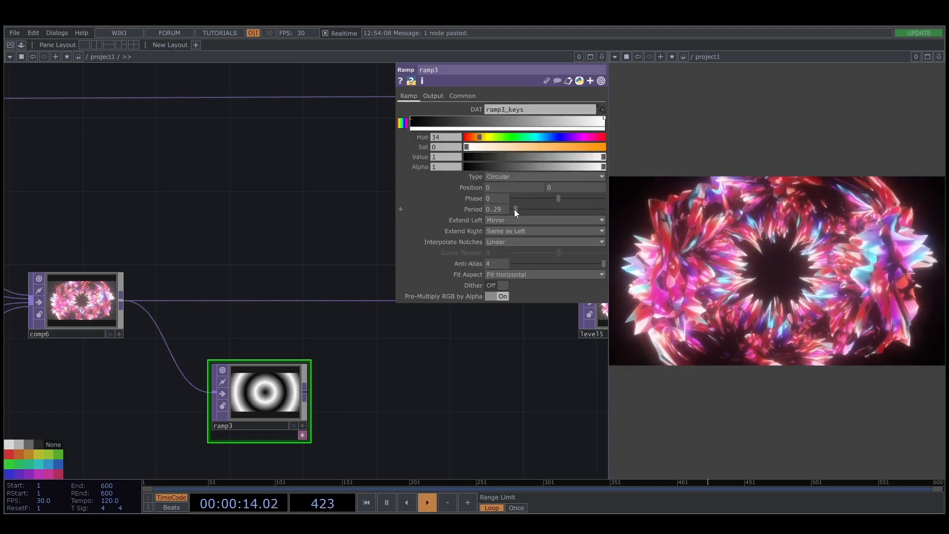
# Insert a Composite TOP into the wire between comp6 and level5.
pyautogui.moveTo(407, 380); pyautogui.dragTo(359, 386)
pyautogui.rightClick(354, 306)
pyautogui.click(372, 295)
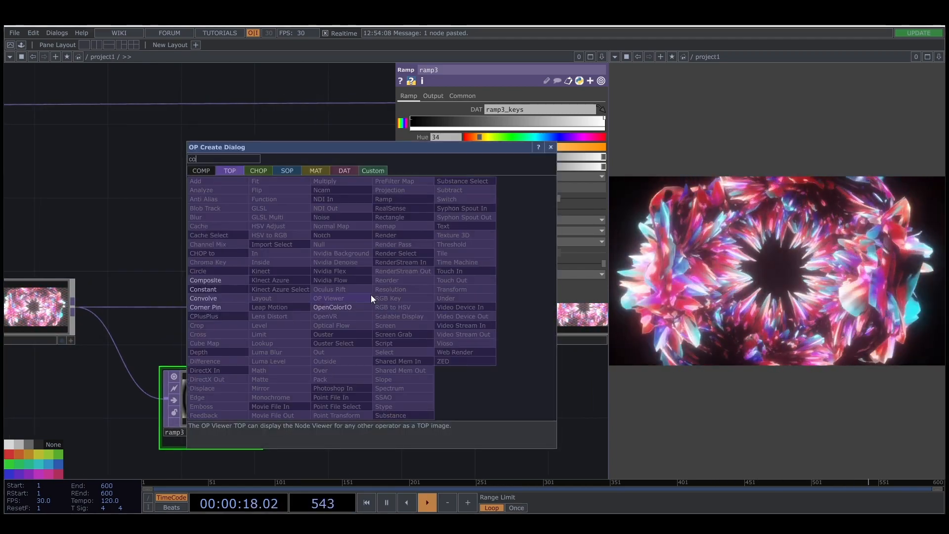
pyautogui.click(239, 281)
pyautogui.click(385, 310)
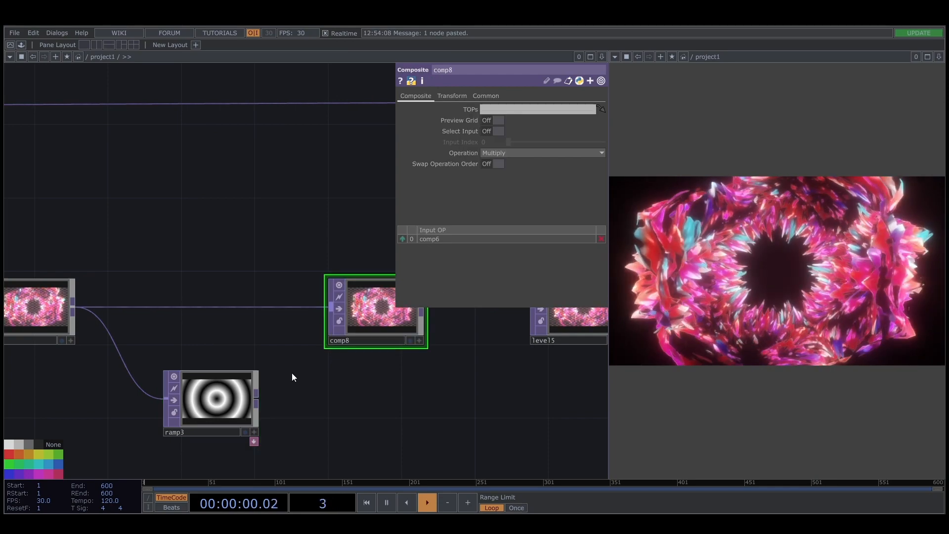
# Connect ramp3 as comp8's second input and set comp8's operation to Outside Luminance.
pyautogui.moveTo(260, 399); pyautogui.dragTo(357, 317)
pyautogui.click(517, 153)
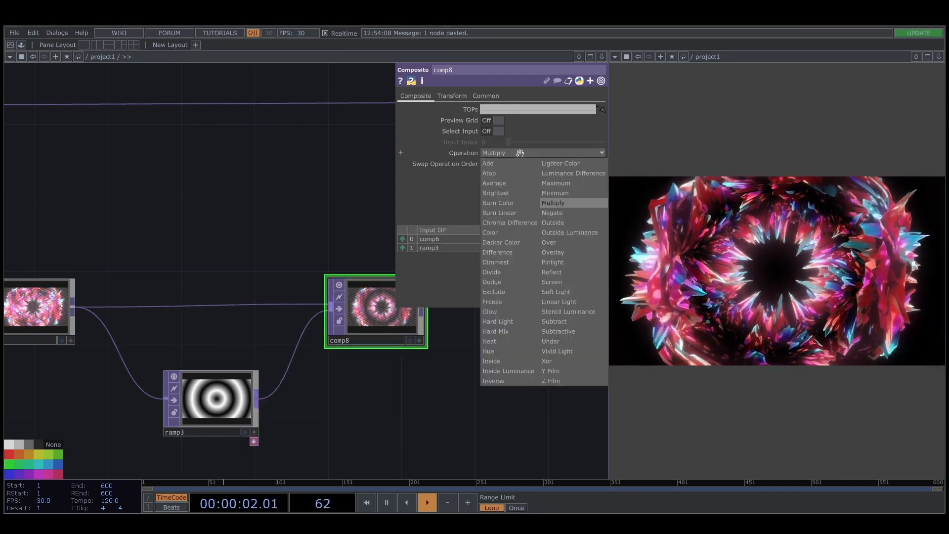
pyautogui.click(568, 232)
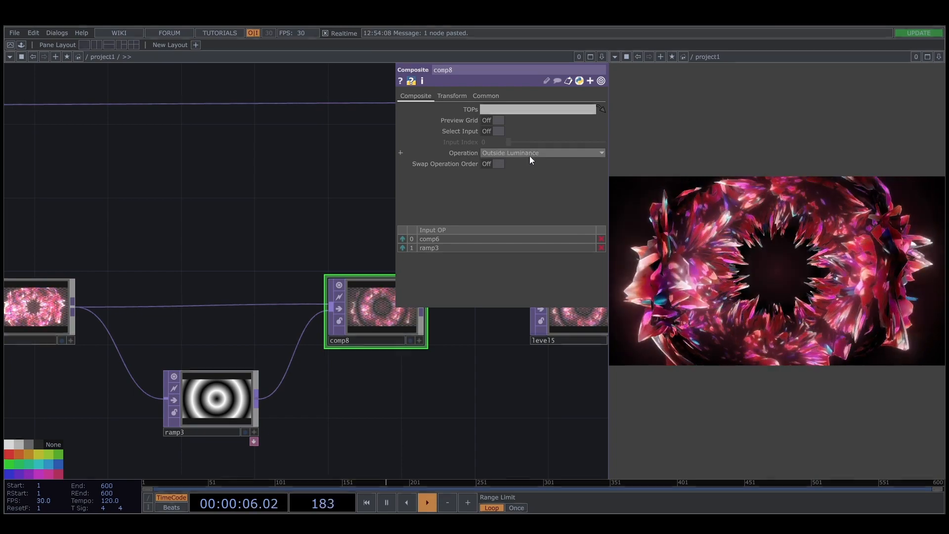
# Animate ramp3's phase with an expression that multiplies absTime.seconds by a fraction.
pyautogui.click(235, 395)
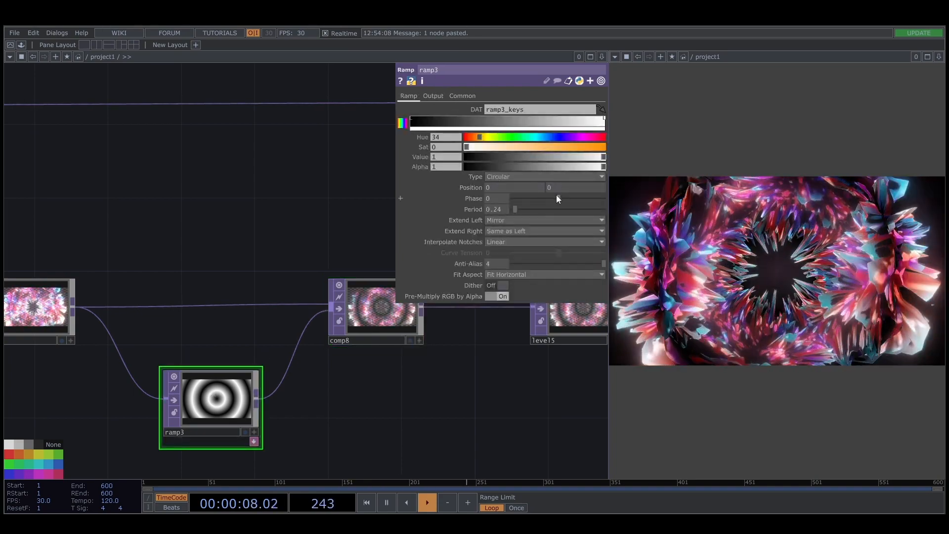
pyautogui.moveTo(557, 197); pyautogui.dragTo(620, 197)
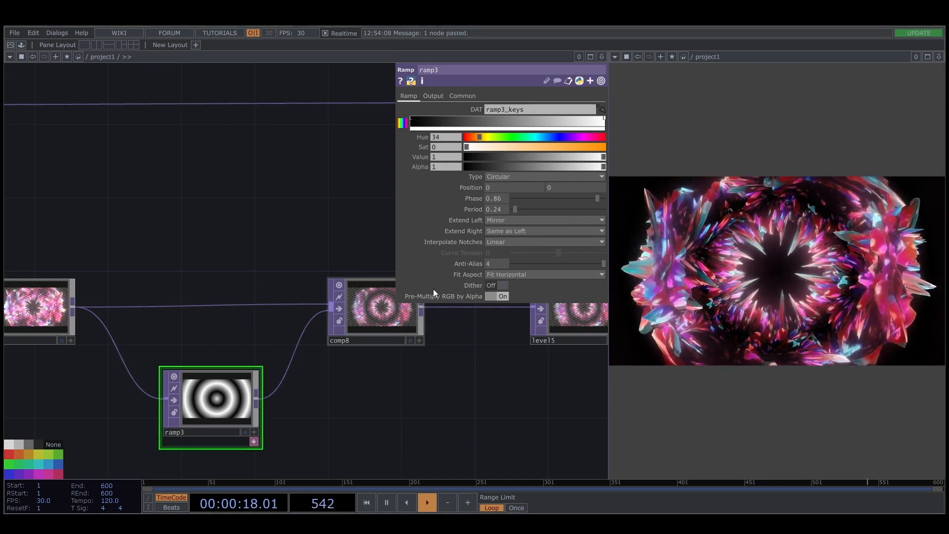
pyautogui.write('absT')
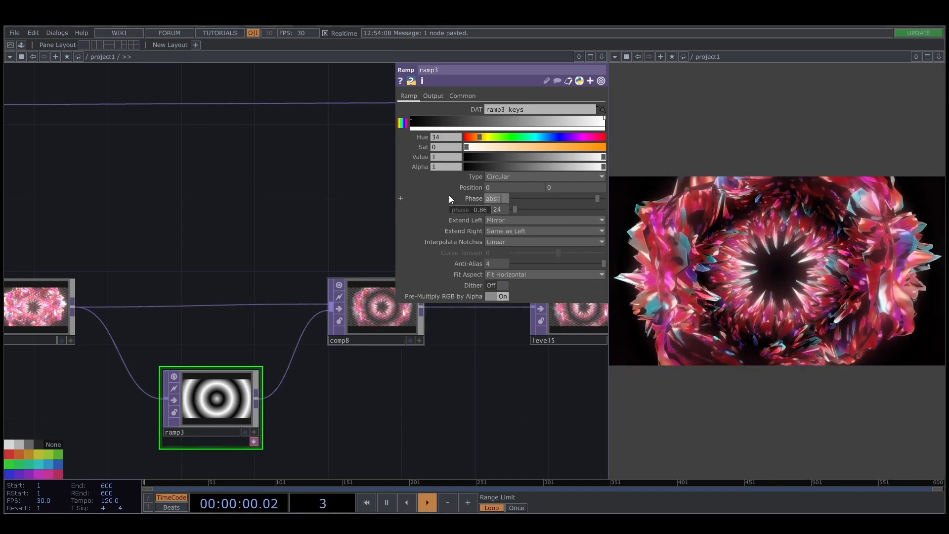
pyautogui.write('ime.seconds * 0.2')
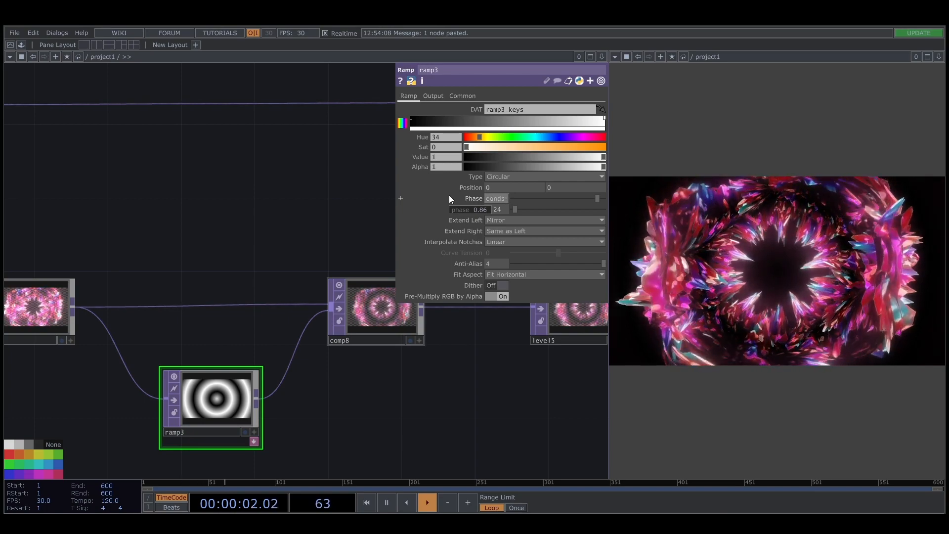
pyautogui.press('Return')
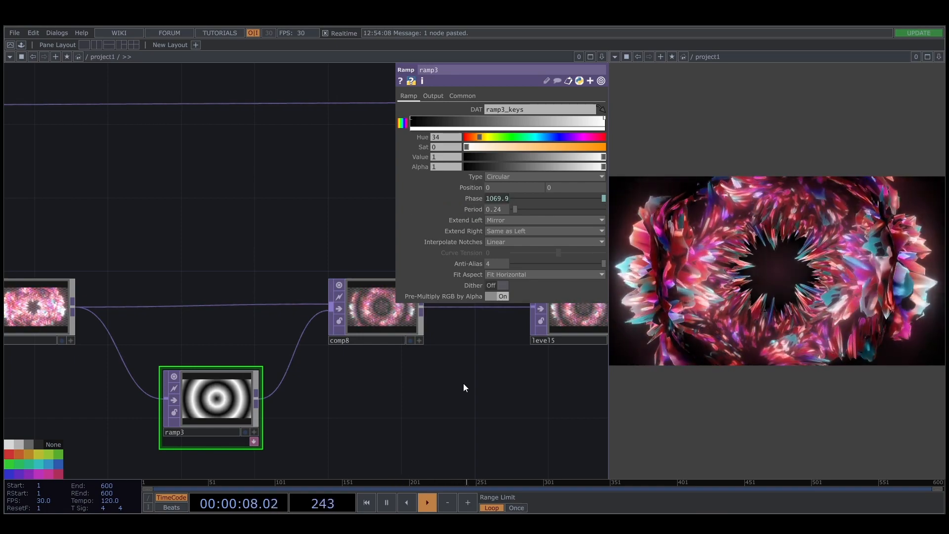
pyautogui.moveTo(474, 423); pyautogui.dragTo(423, 426, button='middle')
pyautogui.moveTo(423, 426); pyautogui.dragTo(186, 433)
pyautogui.moveTo(423, 402); pyautogui.dragTo(233, 417)
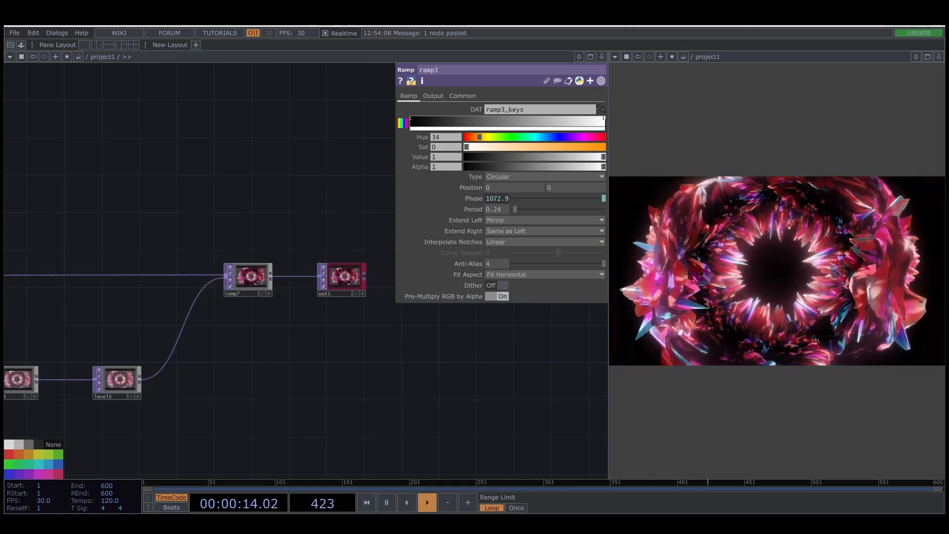
pyautogui.moveTo(358, 321); pyautogui.dragTo(274, 337)
pyautogui.moveTo(260, 291); pyautogui.dragTo(423, 287)
pyautogui.moveTo(279, 305); pyautogui.dragTo(355, 295)
pyautogui.scroll(-5, 261, 367)
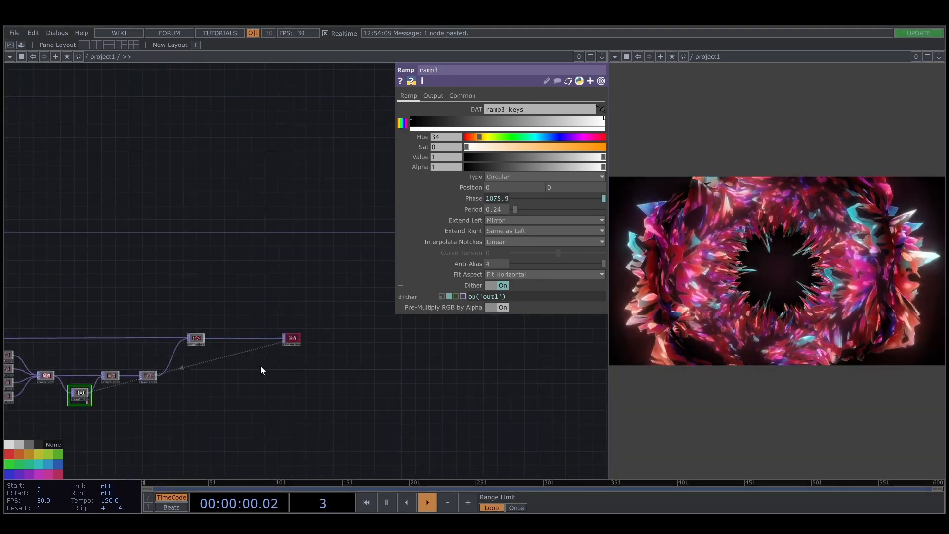
pyautogui.scroll(2, 261, 368)
pyautogui.hotkey('ctrl', 'z')
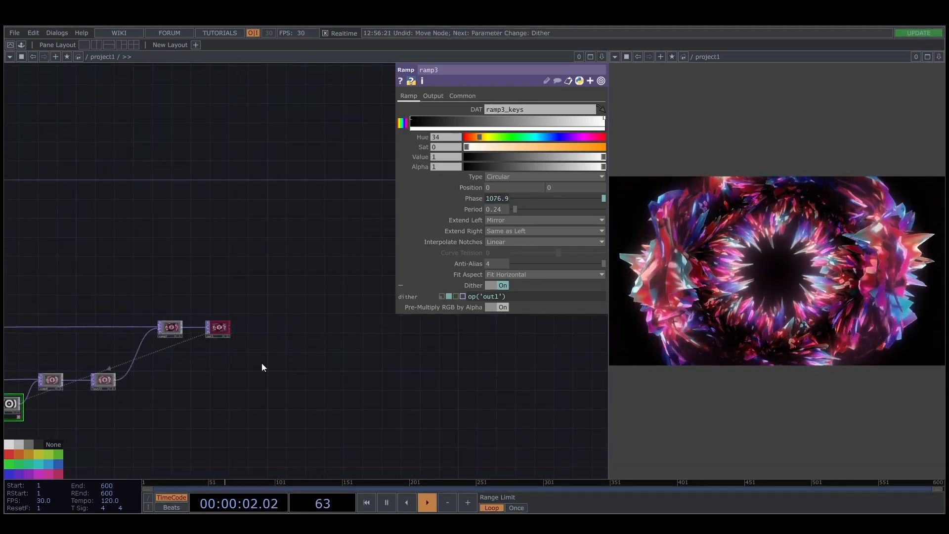
pyautogui.hotkey('ctrl', 'z')
# Move out1 farther right to widen the gap after comp7.
pyautogui.scroll(4, 287, 346)
pyautogui.moveTo(278, 310); pyautogui.dragTo(342, 354)
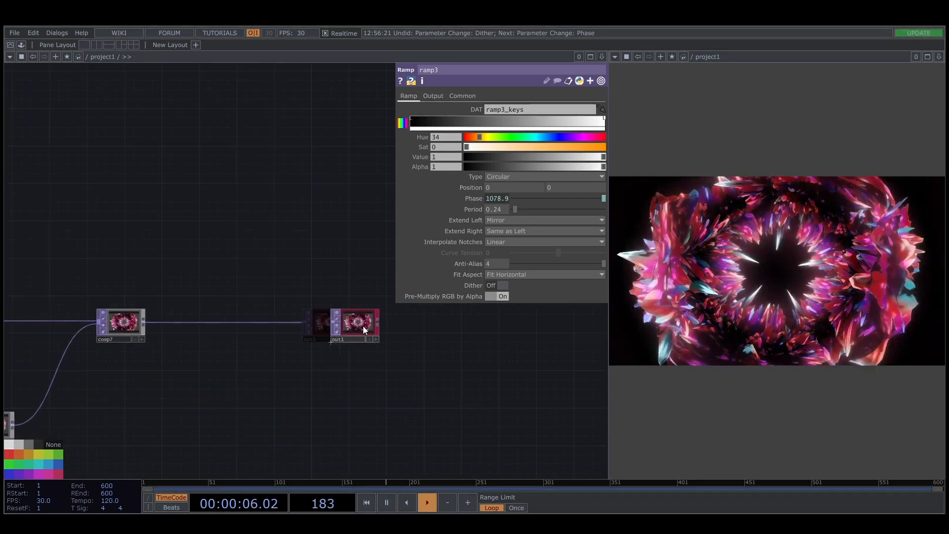
pyautogui.scroll(3, 191, 310)
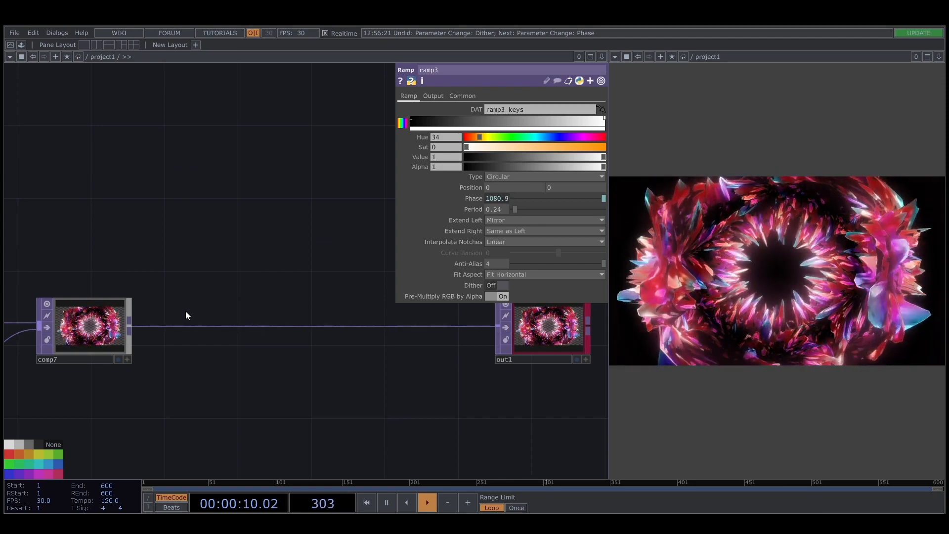
# Insert a Level TOP between comp7 and out1 with brightness 0.9, gamma 1.36 and contrast 1.9.
pyautogui.rightClick(176, 327)
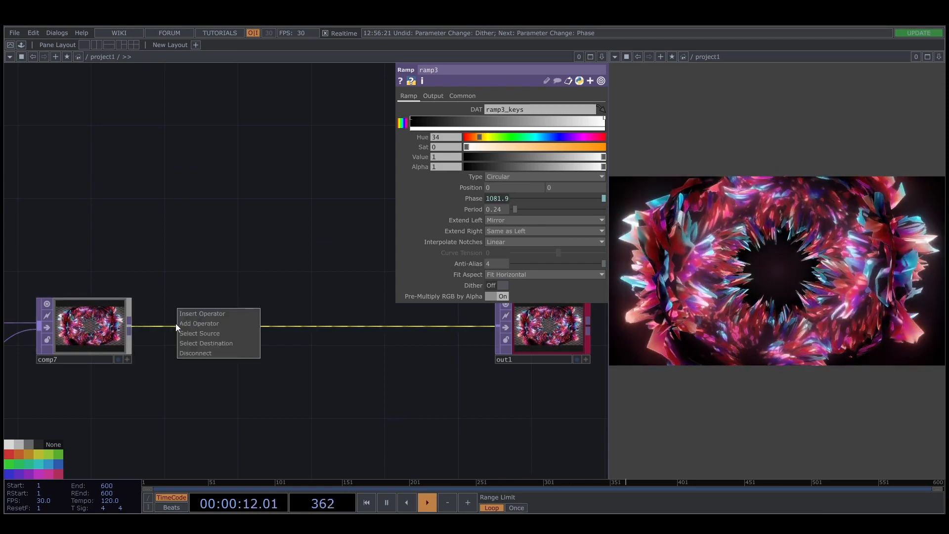
pyautogui.click(189, 312)
pyautogui.click(106, 345)
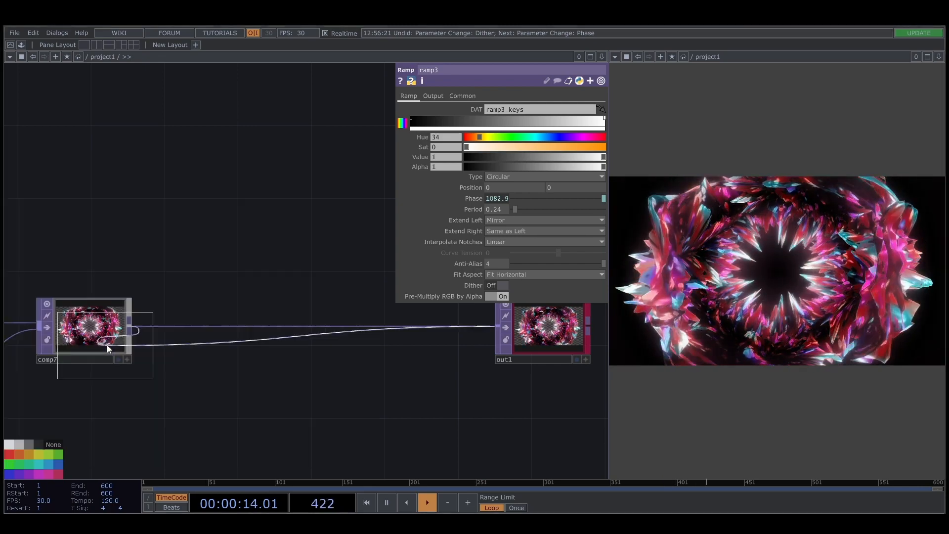
pyautogui.click(225, 330)
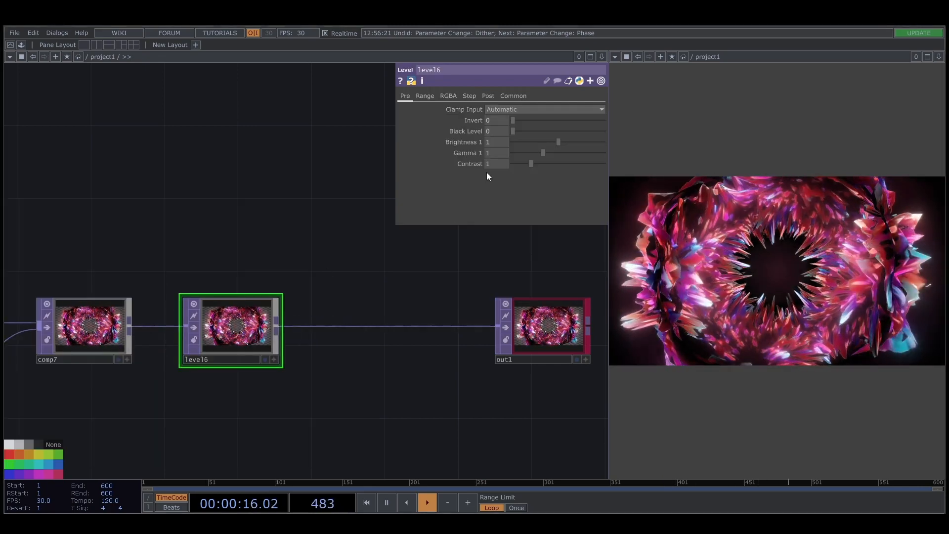
pyautogui.moveTo(555, 139)
pyautogui.mouseDown()
pyautogui.moveTo(539, 163)
pyautogui.moveTo(551, 166)
pyautogui.moveTo(554, 153)
pyautogui.mouseUp()
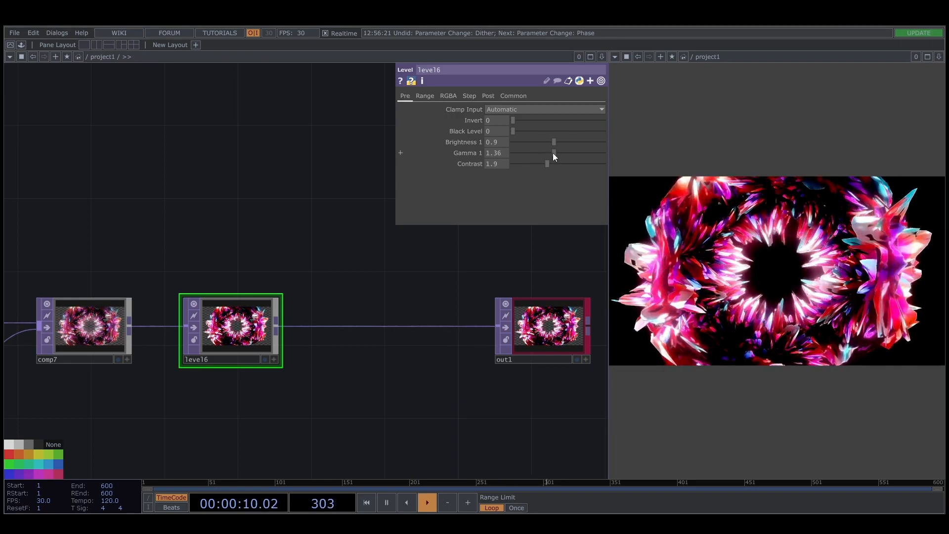
# Move out1 farther right to make room after level6.
pyautogui.scroll(-3, 335, 355)
pyautogui.moveTo(320, 350); pyautogui.dragTo(201, 336)
pyautogui.moveTo(323, 325); pyautogui.dragTo(482, 324)
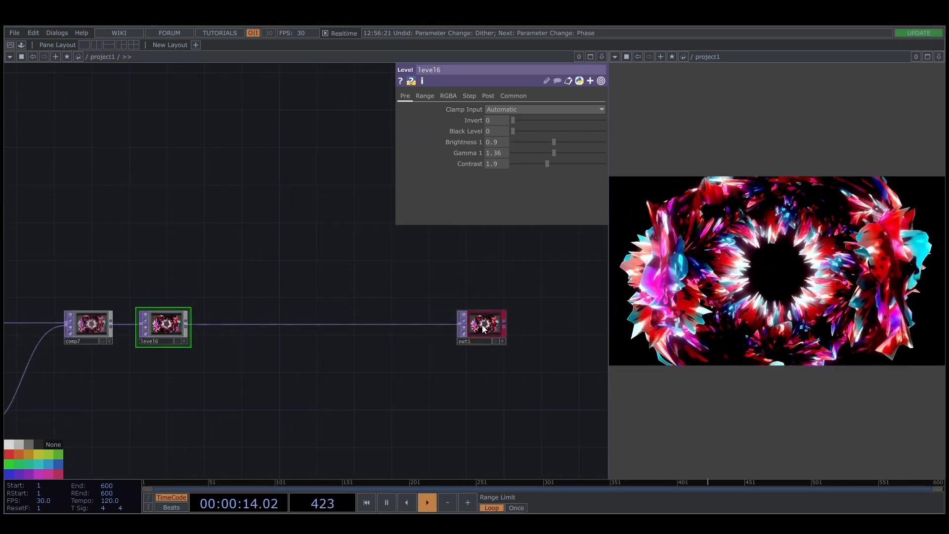
# Branch a Ramp TOP off level6's output and place it below the wire to out1.
pyautogui.scroll(-2, 278, 337)
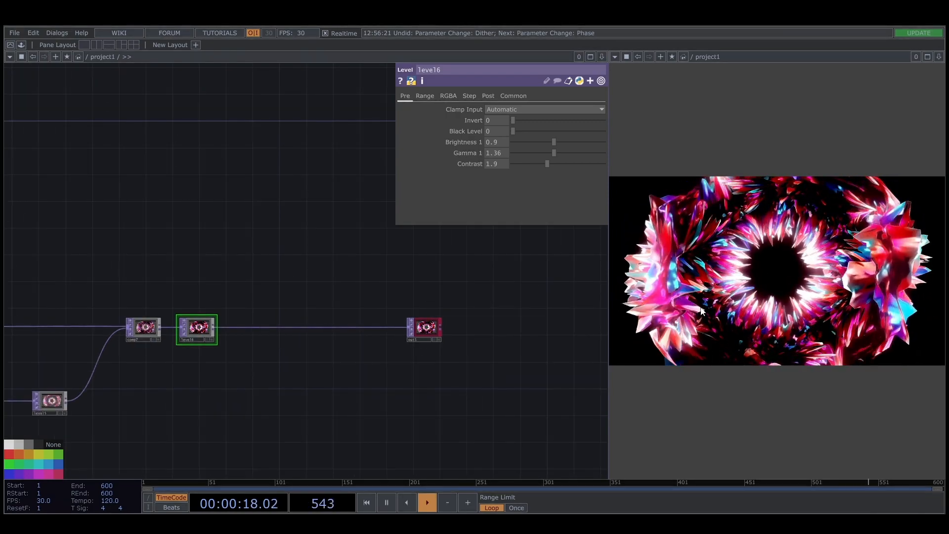
pyautogui.scroll(1, 211, 300)
pyautogui.scroll(3, 295, 349)
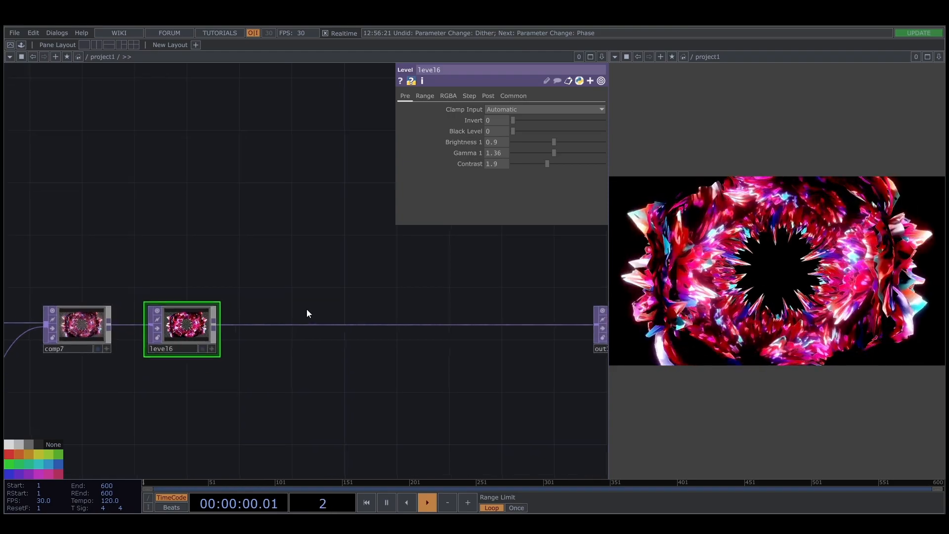
pyautogui.moveTo(230, 273); pyautogui.dragTo(191, 237)
pyautogui.moveTo(158, 275); pyautogui.dragTo(261, 370)
pyautogui.write('ra')
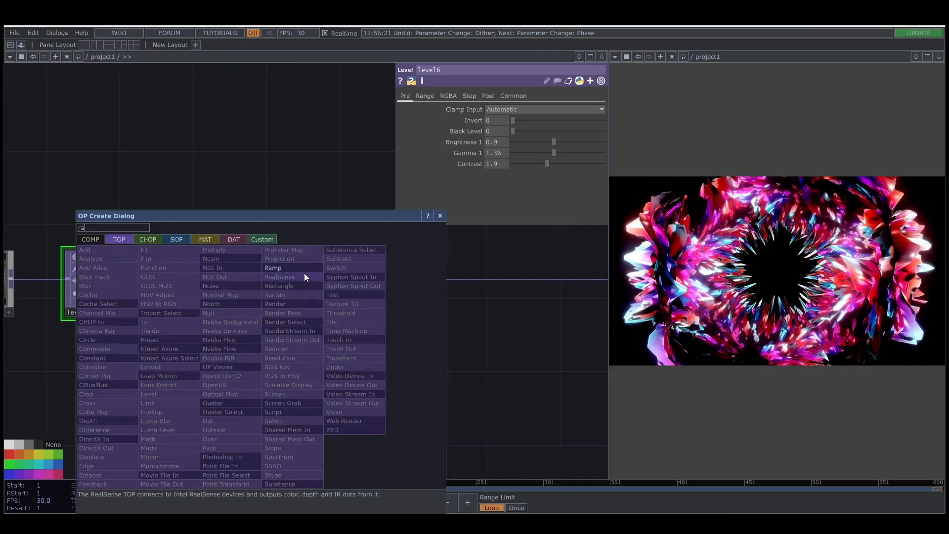
pyautogui.click(304, 270)
pyautogui.click(305, 391)
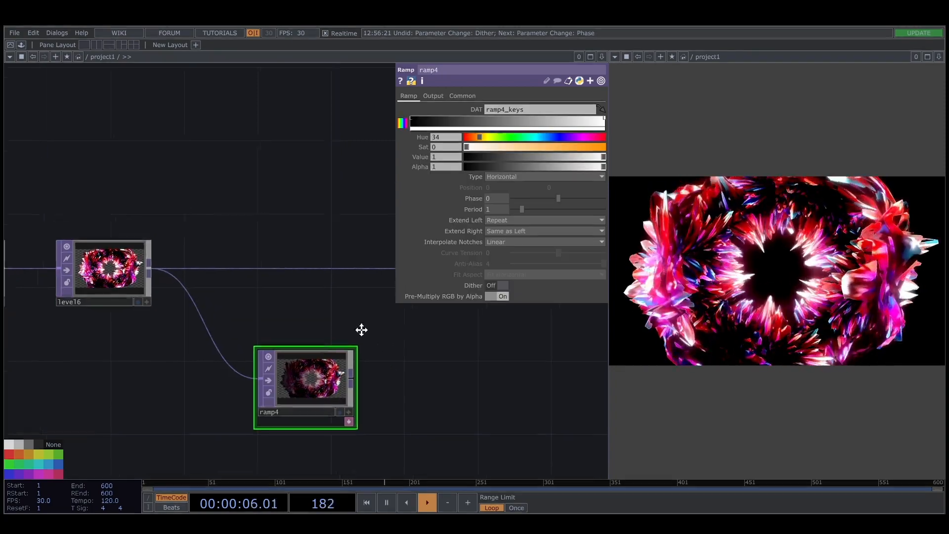
# Set ramp4's Combine with Input to Set Resolution Only, its type to Circular and its Extend Left to Black.
pyautogui.moveTo(360, 329); pyautogui.dragTo(325, 290)
pyautogui.click(434, 95)
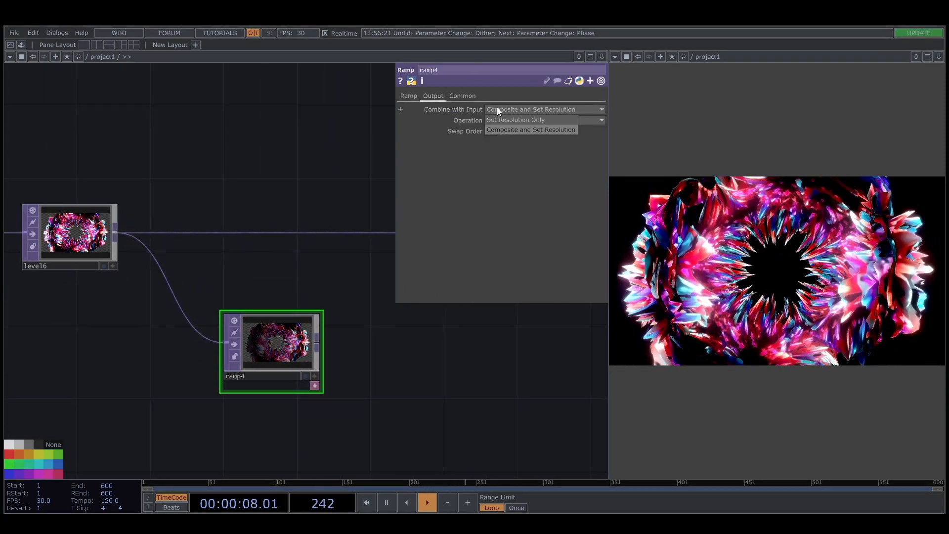
pyautogui.click(412, 97)
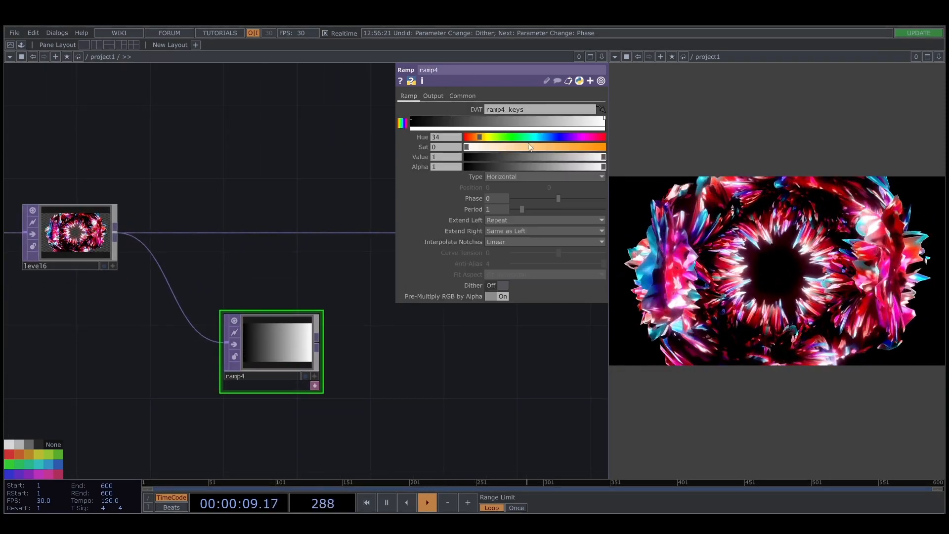
pyautogui.click(508, 177)
pyautogui.click(501, 217)
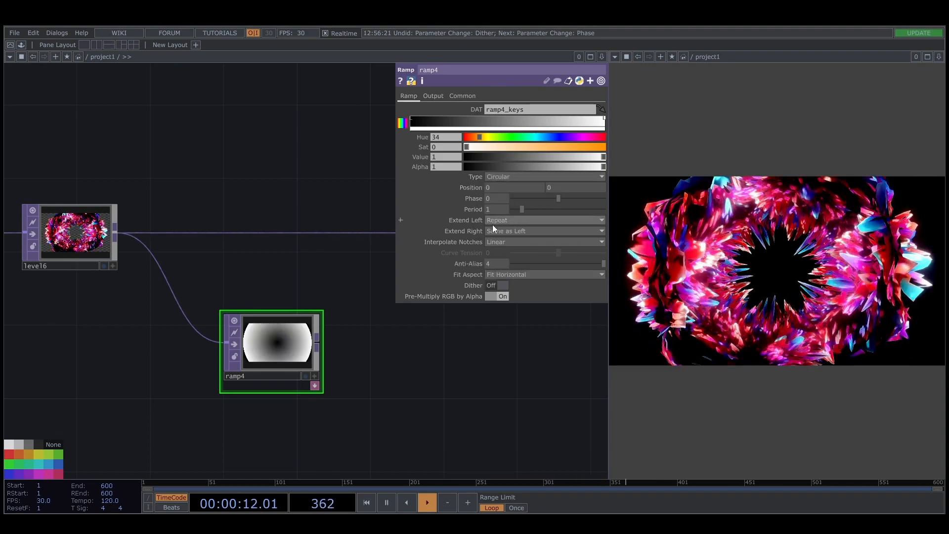
pyautogui.click(498, 220)
pyautogui.click(493, 241)
# Reverse ramp4's gradient to run from white to black and add a second white key near its start.
pyautogui.click(412, 118)
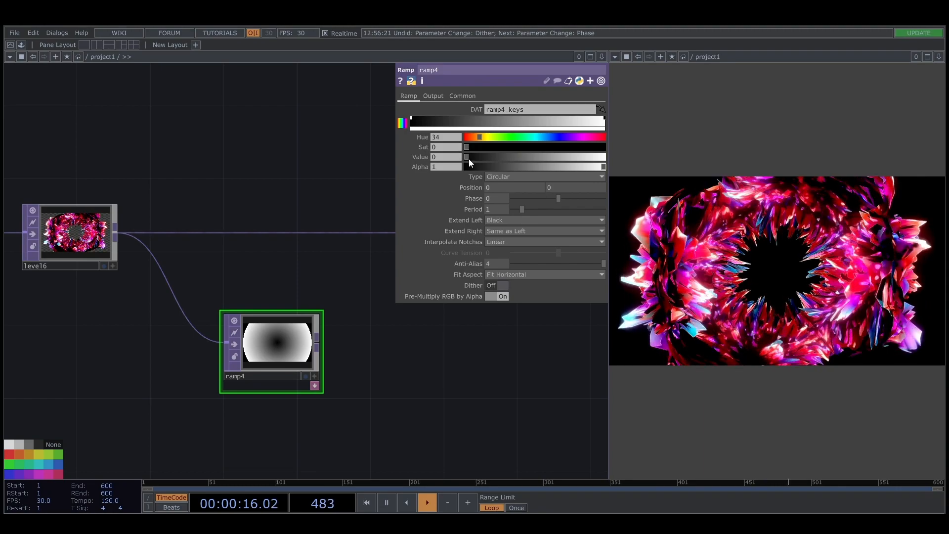
pyautogui.moveTo(467, 157); pyautogui.dragTo(448, 167)
pyautogui.moveTo(299, 272); pyautogui.dragTo(265, 268)
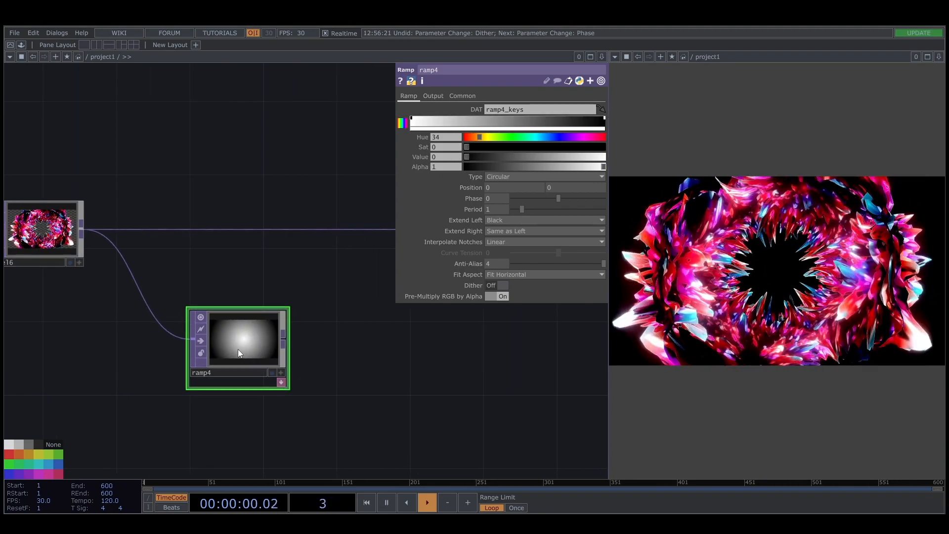
pyautogui.moveTo(588, 161); pyautogui.dragTo(646, 161)
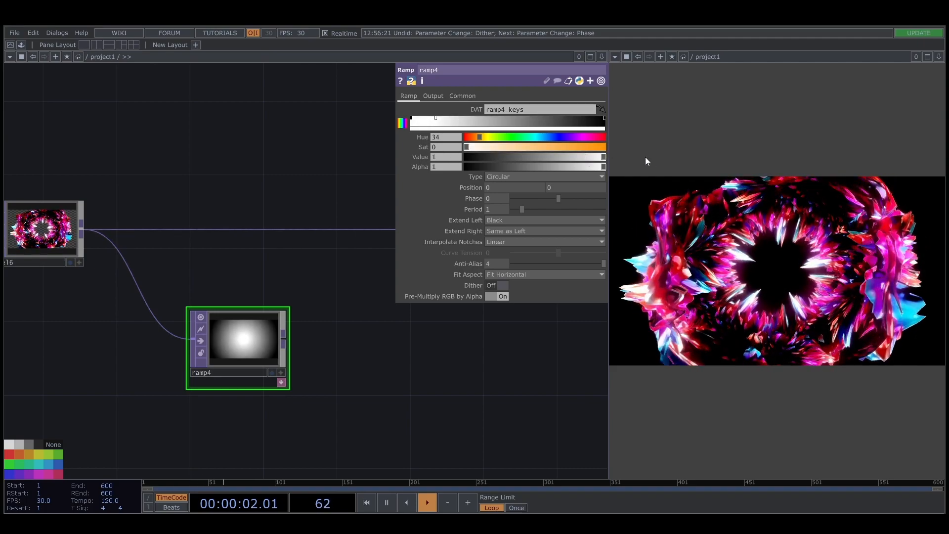
# Insert a Luma Blur TOP on the wire between level6 and out1 and connect ramp4 to its second input.
pyautogui.moveTo(372, 308); pyautogui.dragTo(229, 311)
pyautogui.rightClick(224, 231)
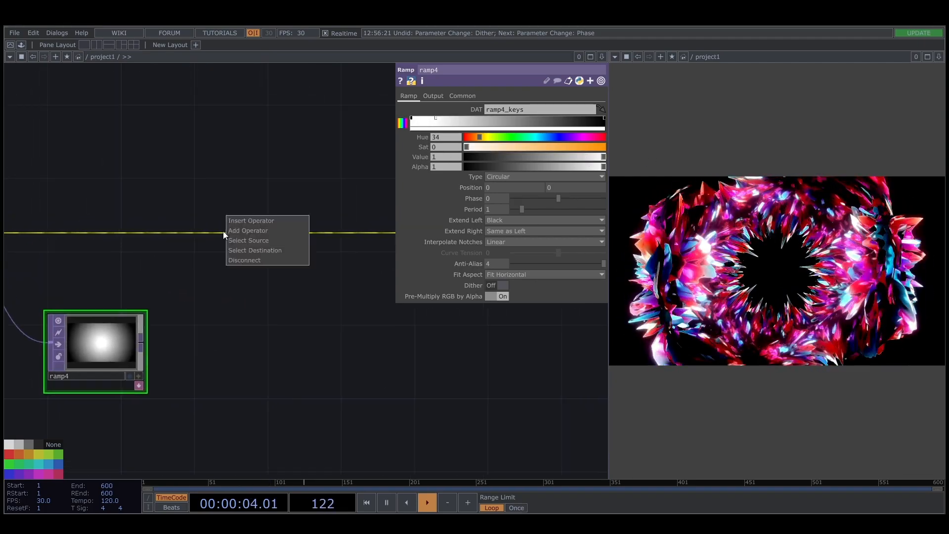
pyautogui.click(241, 223)
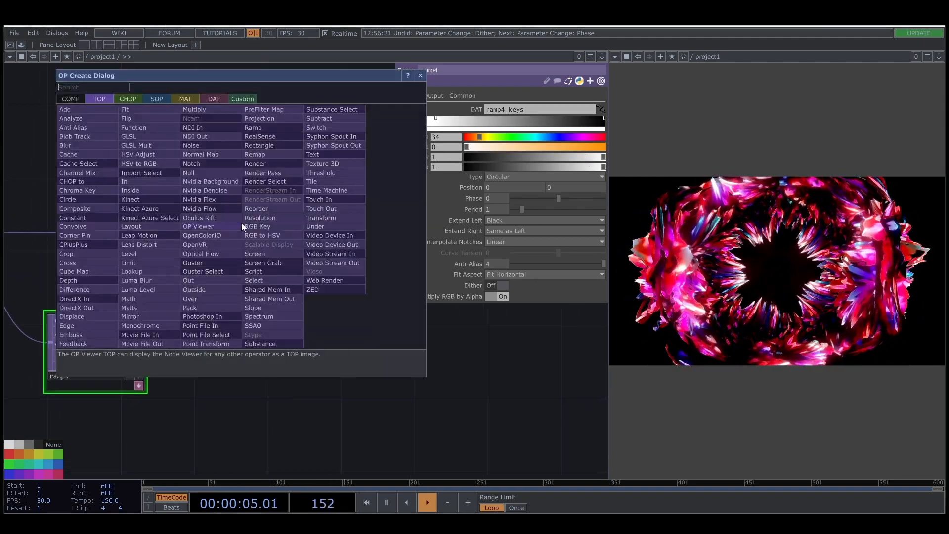
pyautogui.click(147, 281)
pyautogui.click(276, 239)
pyautogui.moveTo(140, 342); pyautogui.dragTo(231, 241)
pyautogui.moveTo(283, 227); pyautogui.dragTo(284, 245)
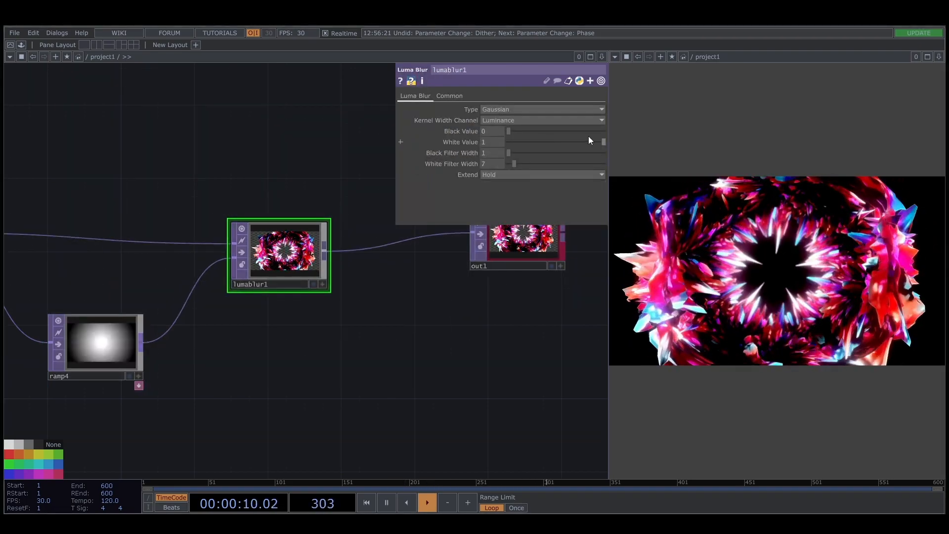
# Set lumablur1's Black Value to 1, White Value to 0, Black Filter Width to 1 and White Filter Width to 30.
pyautogui.moveTo(604, 141)
pyautogui.mouseDown()
pyautogui.moveTo(491, 145)
pyautogui.moveTo(517, 126)
pyautogui.moveTo(603, 129)
pyautogui.mouseUp()
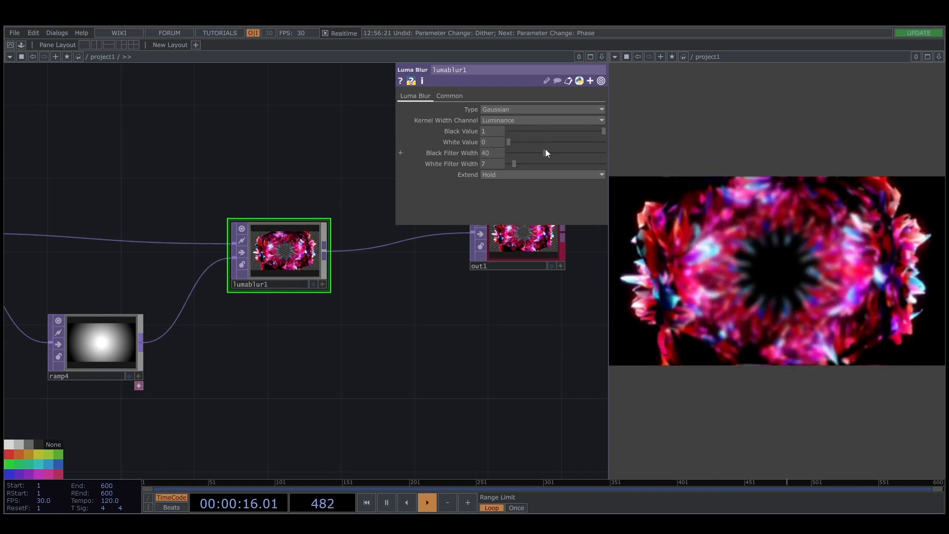
pyautogui.moveTo(514, 164); pyautogui.dragTo(543, 164)
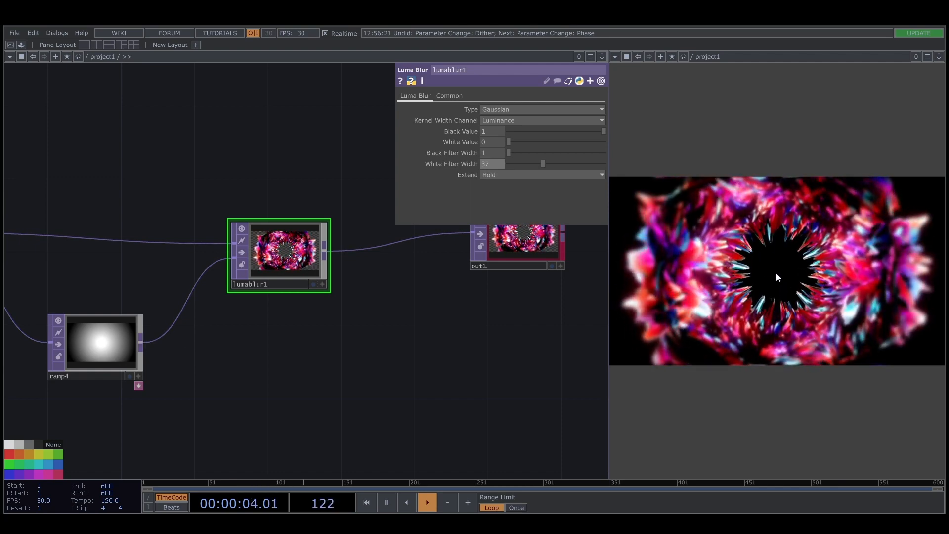
pyautogui.moveTo(543, 163)
pyautogui.mouseDown()
pyautogui.moveTo(584, 158)
pyautogui.moveTo(524, 167)
pyautogui.moveTo(537, 168)
pyautogui.mouseUp()
# Set the Opacity of level4, the level after the edge TOP, to 0.5.
pyautogui.scroll(-5, 402, 366)
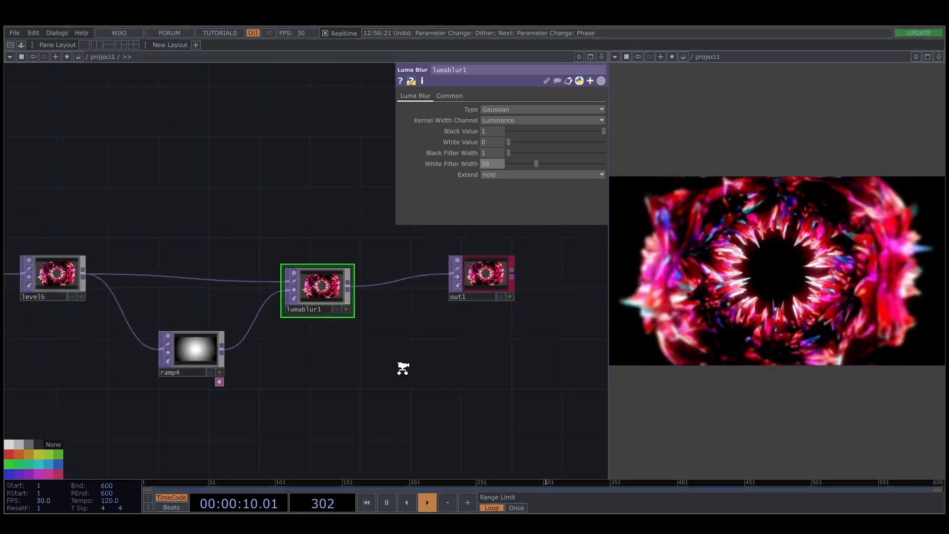
pyautogui.moveTo(44, 276); pyautogui.dragTo(425, 237)
pyautogui.moveTo(66, 264); pyautogui.dragTo(206, 238)
pyautogui.click(137, 214)
pyautogui.moveTo(546, 119)
pyautogui.mouseDown()
pyautogui.moveTo(578, 121)
pyautogui.moveTo(559, 122)
pyautogui.mouseUp()
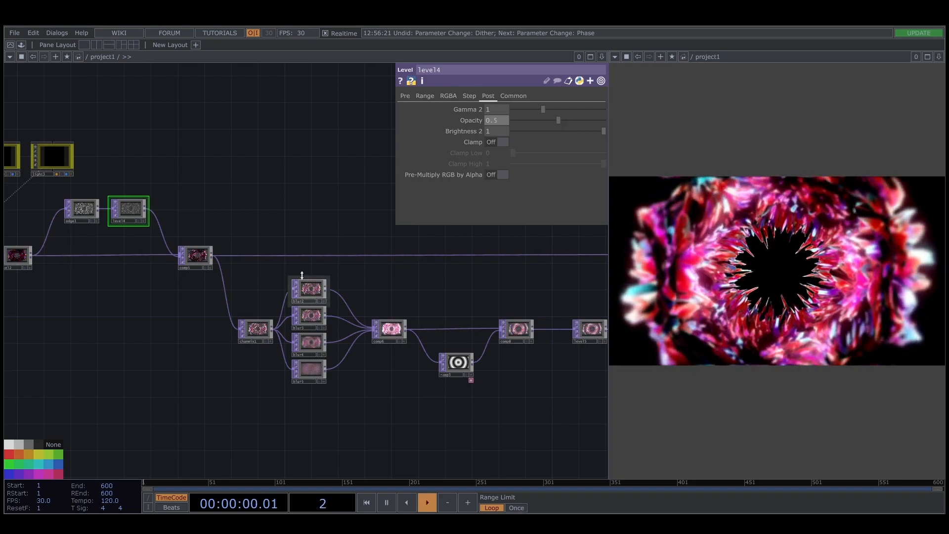
# Try a Period of 2 and an Exponent of 3.88 on noise2, and undo both changes.
pyautogui.scroll(-10, 302, 275)
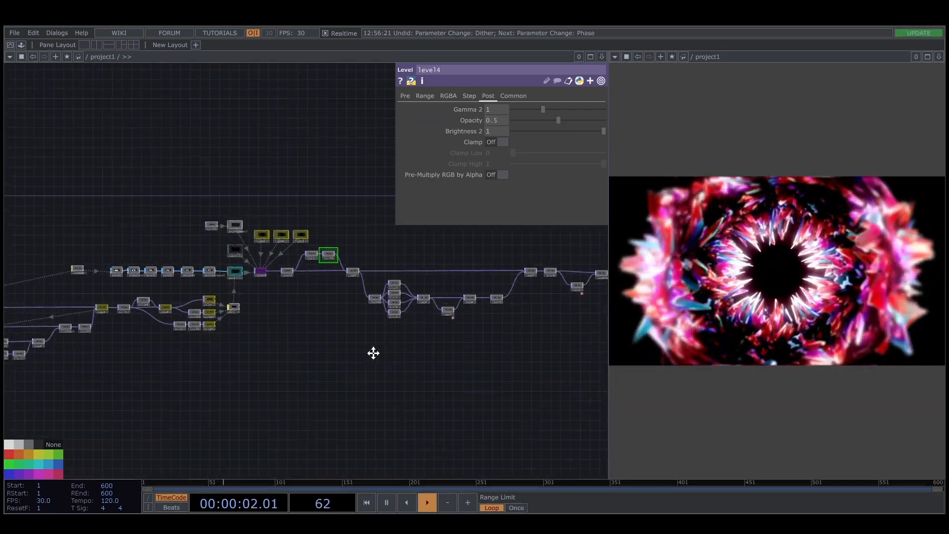
pyautogui.scroll(10, 148, 312)
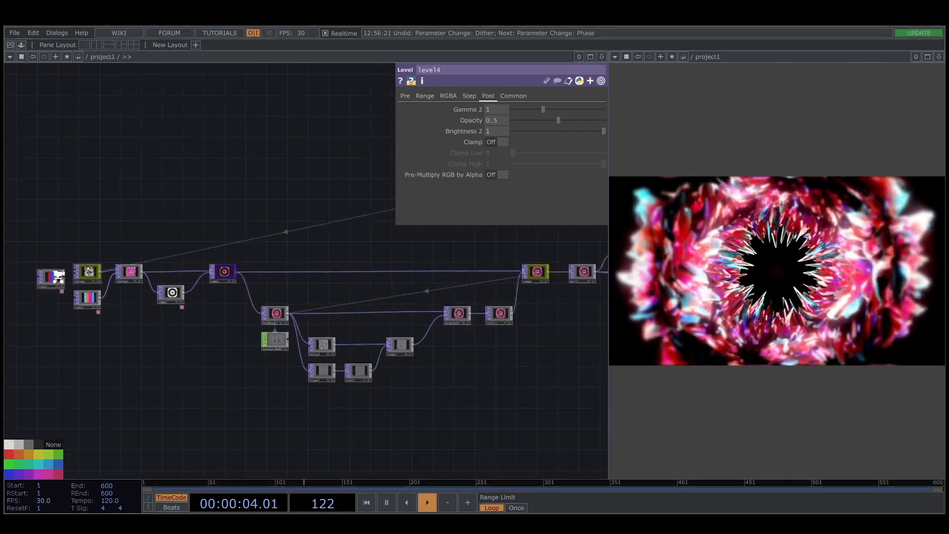
pyautogui.click(158, 268)
pyautogui.click(408, 96)
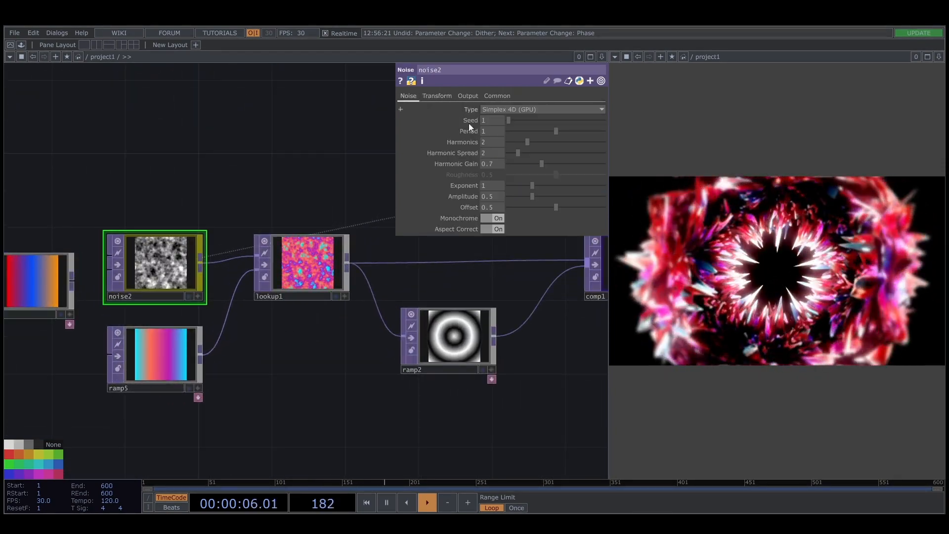
pyautogui.moveTo(553, 130); pyautogui.dragTo(629, 129)
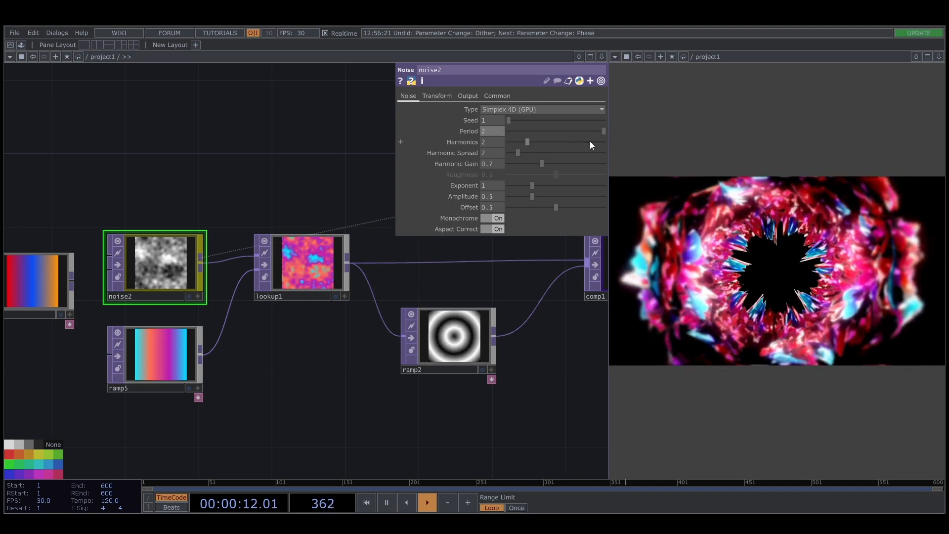
pyautogui.moveTo(532, 186); pyautogui.dragTo(549, 185)
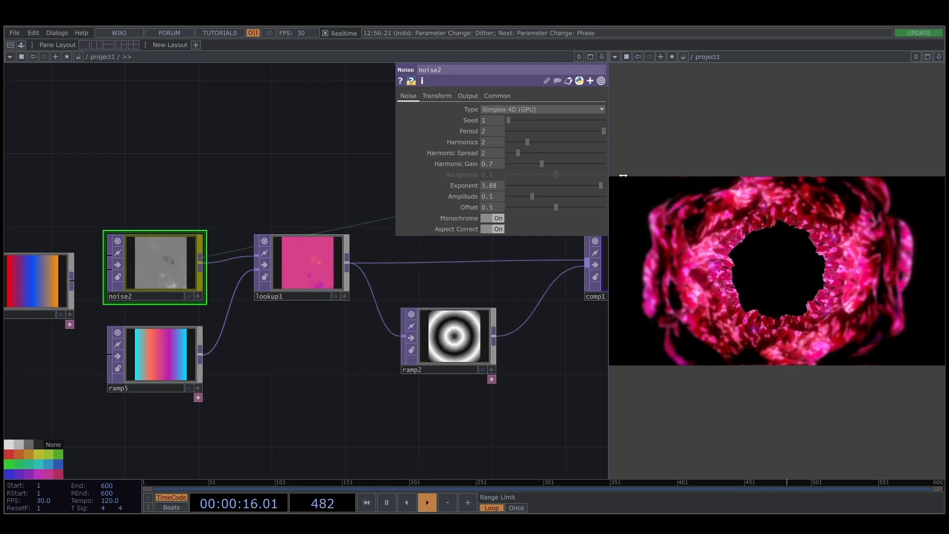
pyautogui.moveTo(624, 176); pyautogui.dragTo(529, 184)
pyautogui.hotkey('ctrl', 'z')
pyautogui.hotkey('ctrl', 'z')
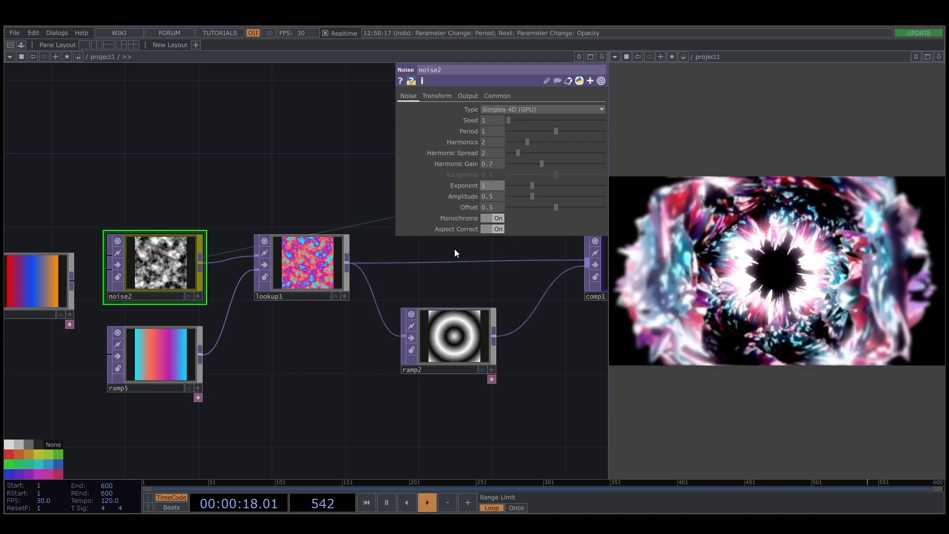
# Reduce ramp2's Period to 0.27.
pyautogui.moveTo(398, 420); pyautogui.dragTo(292, 408)
pyautogui.click(352, 322)
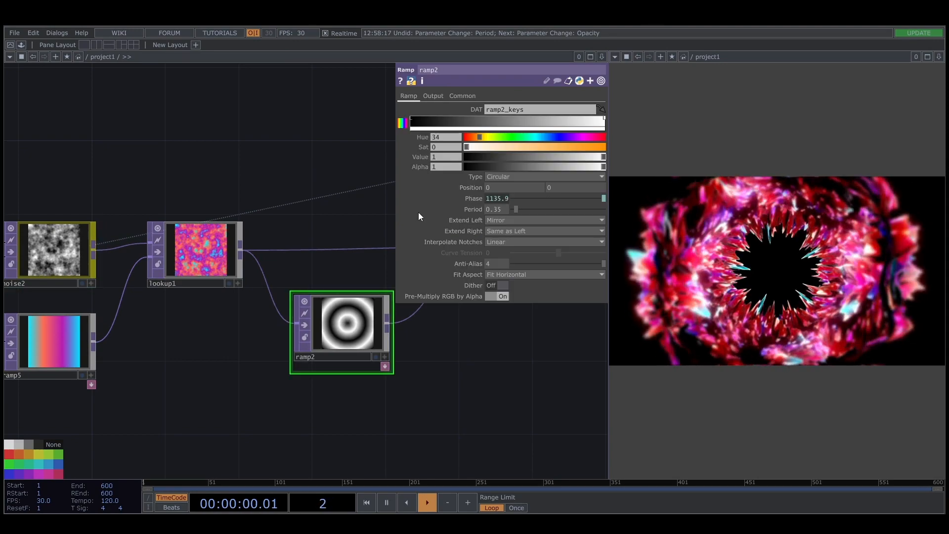
pyautogui.moveTo(514, 209); pyautogui.dragTo(516, 209)
# Try first-axis Scale values of 0.1 and 10 on texture1 in the torus chain.
pyautogui.scroll(-5, 436, 364)
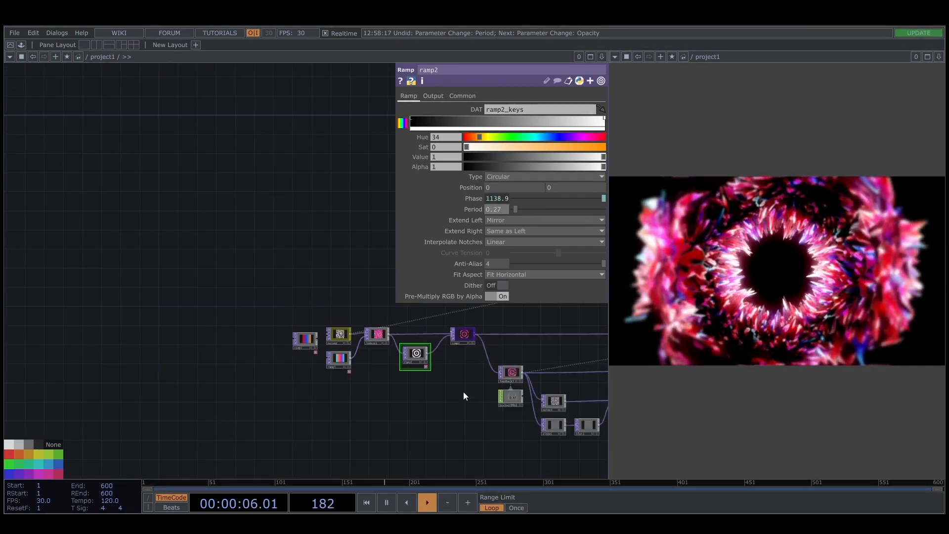
pyautogui.moveTo(463, 393); pyautogui.dragTo(108, 407)
pyautogui.moveTo(440, 313); pyautogui.dragTo(168, 338)
pyautogui.scroll(3, 253, 296)
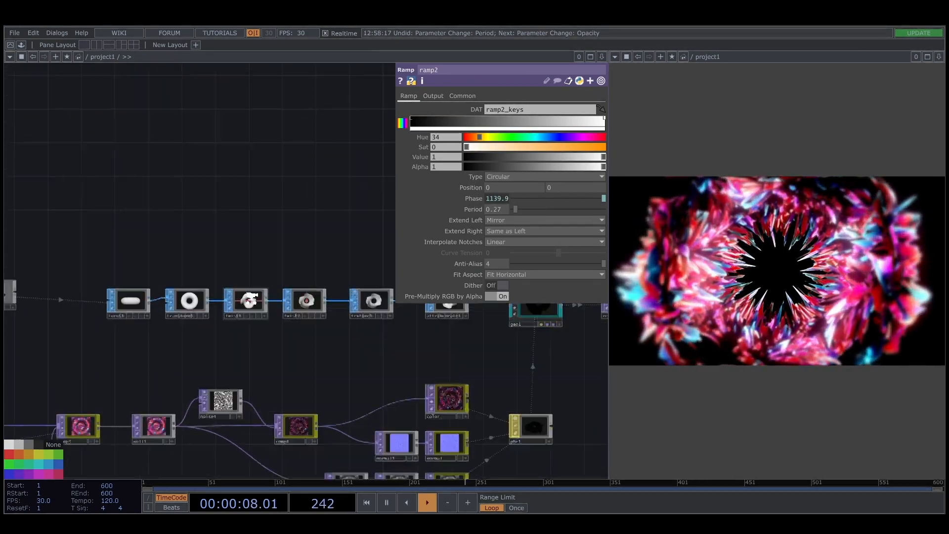
pyautogui.scroll(5, 265, 303)
pyautogui.click(346, 318)
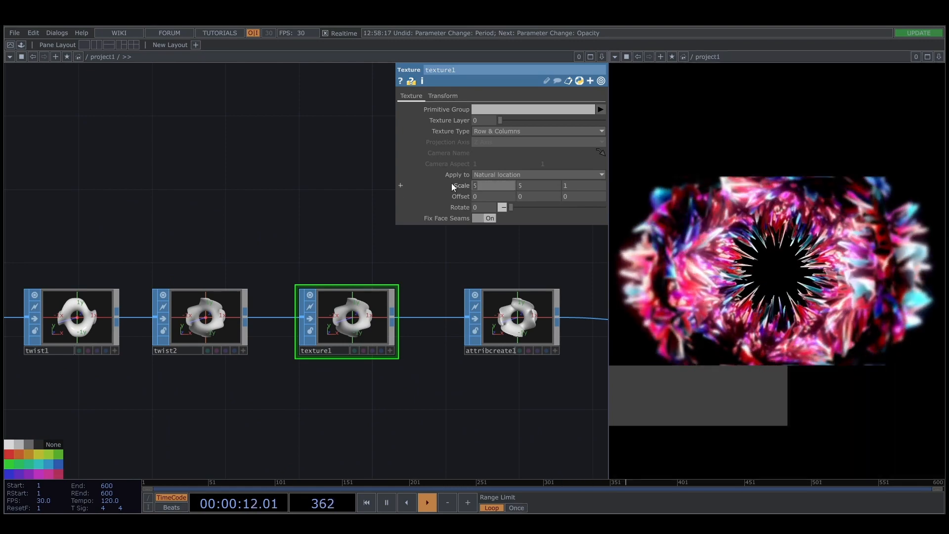
pyautogui.moveTo(452, 183); pyautogui.dragTo(320, 185, button='middle')
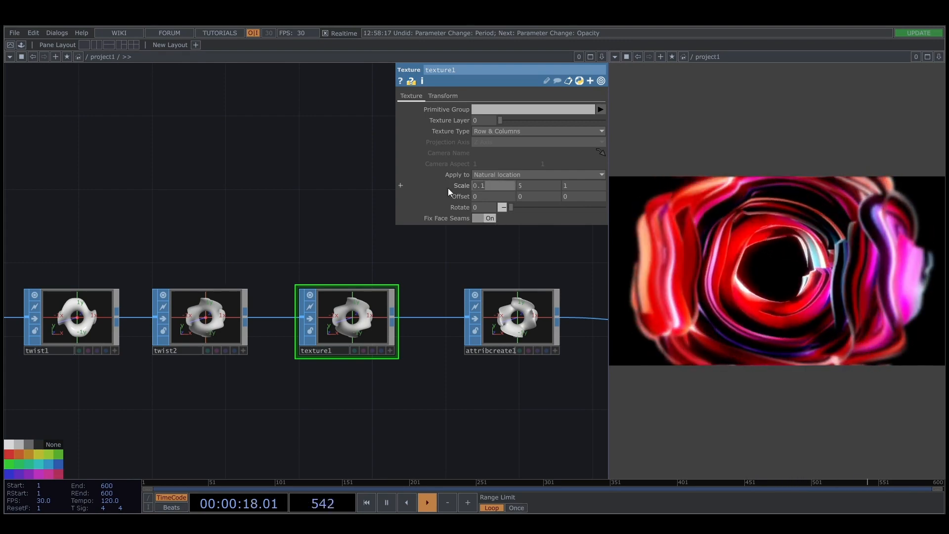
pyautogui.write('10')
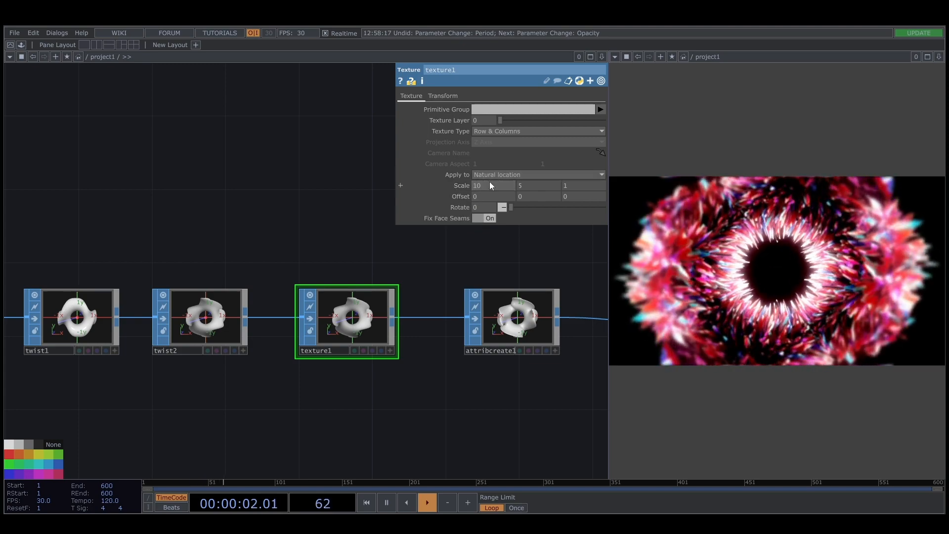
pyautogui.scroll(-6, 334, 348)
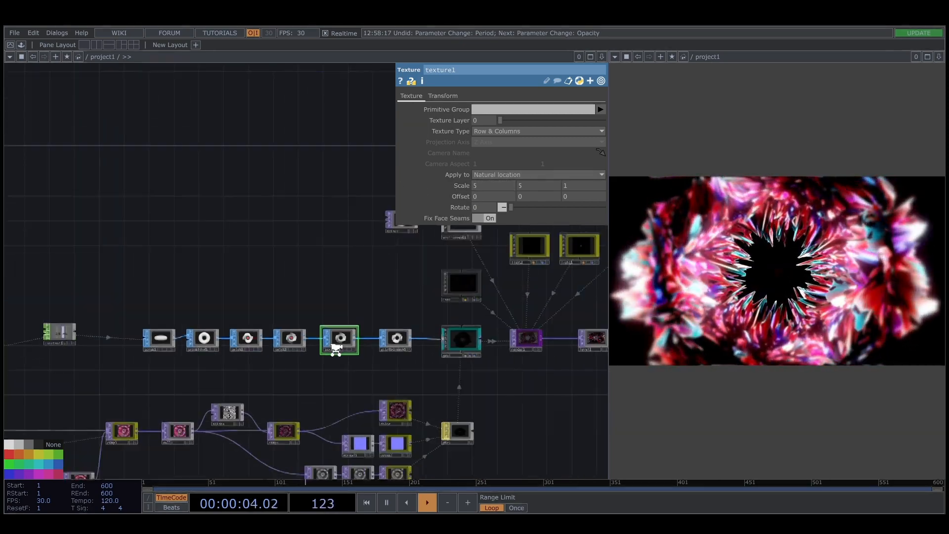
pyautogui.scroll(2, 435, 369)
pyautogui.moveTo(458, 394); pyautogui.dragTo(290, 358)
pyautogui.scroll(-3, 291, 358)
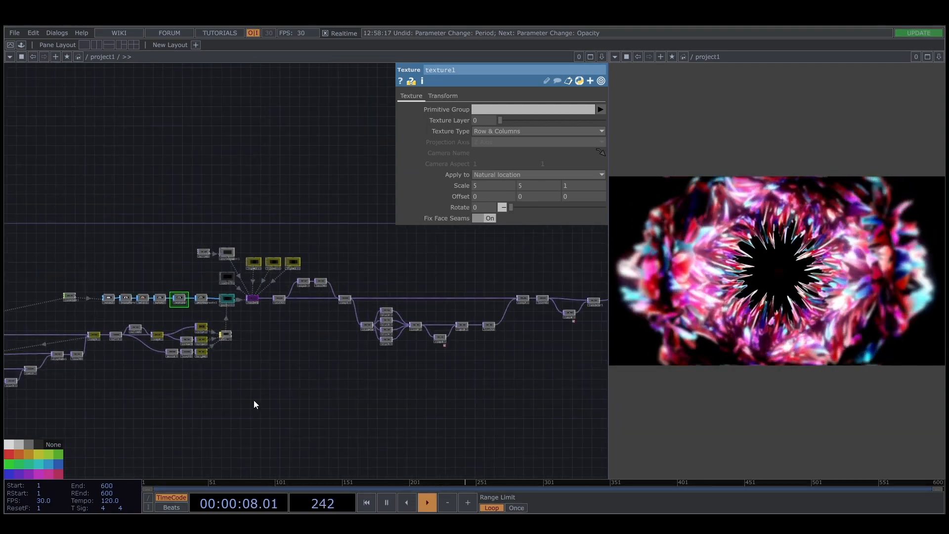
pyautogui.scroll(-3, 275, 386)
pyautogui.moveTo(254, 403); pyautogui.dragTo(316, 361)
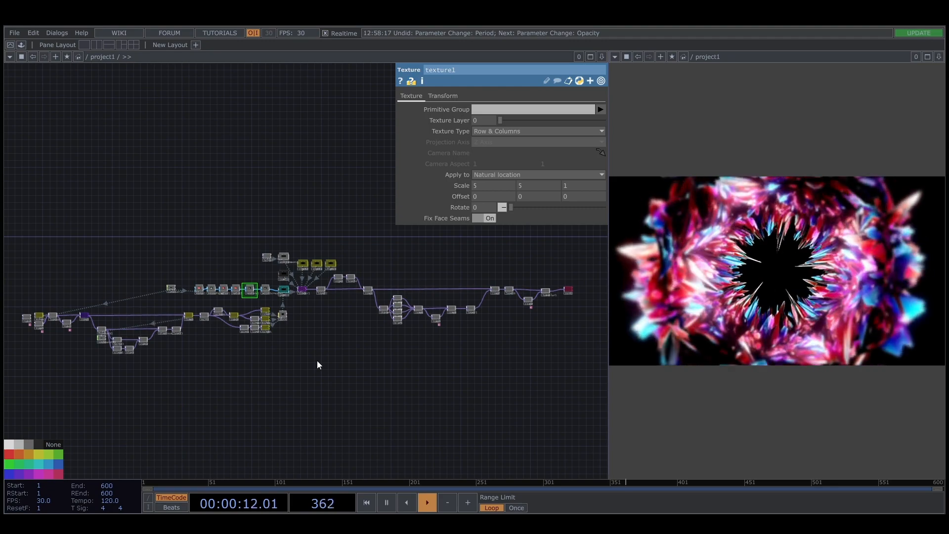